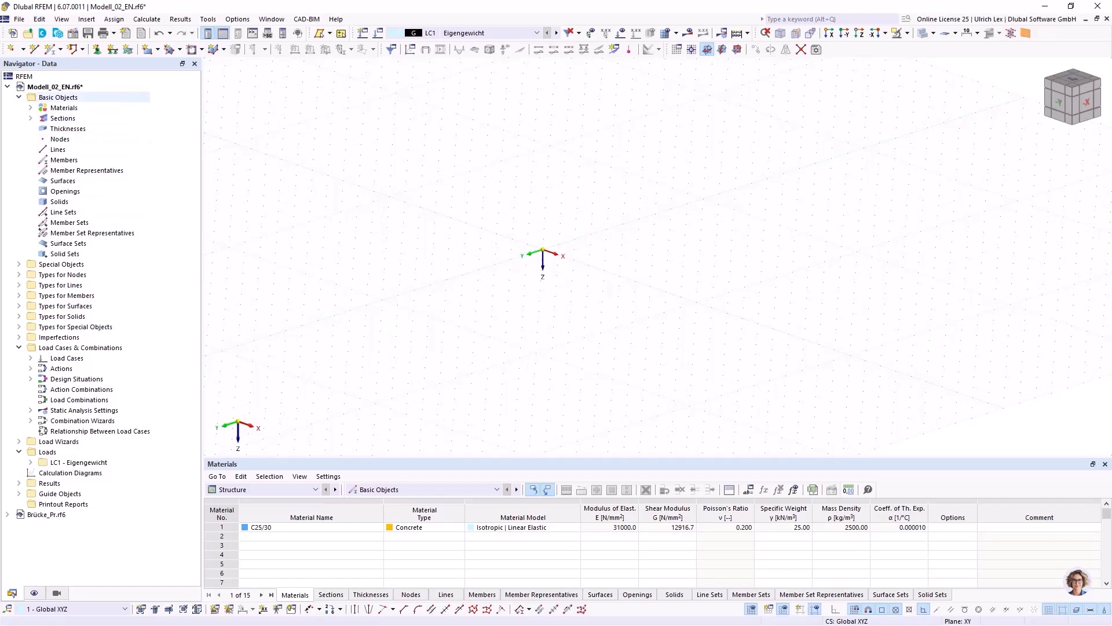
Examine the model's base data and its activated add-ons, including Masonry Design.
right_click(63, 88)
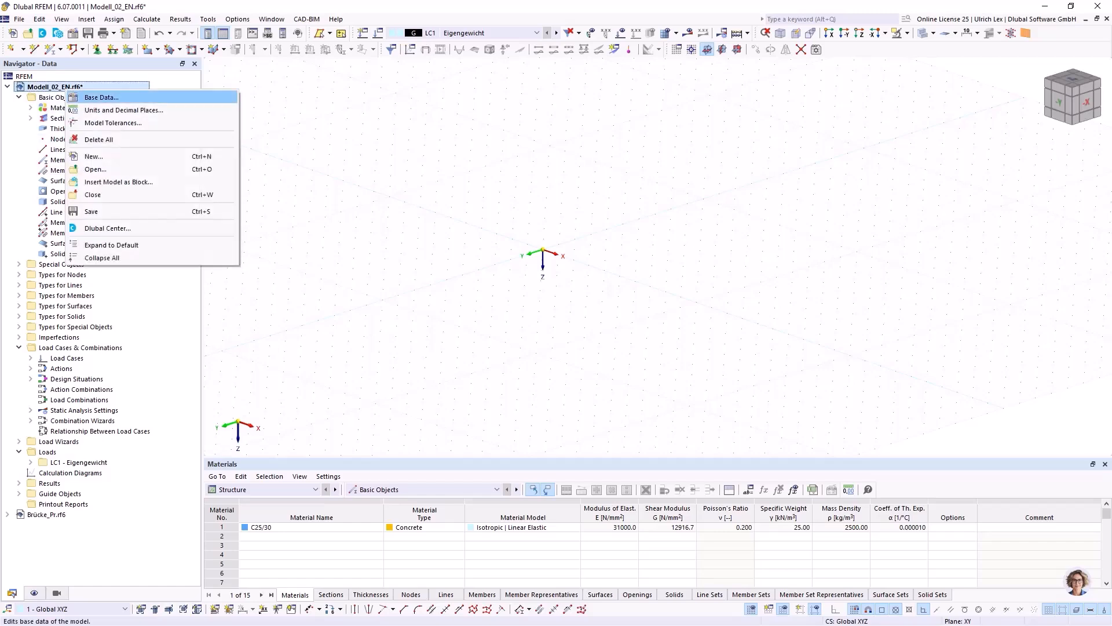
key("Return")
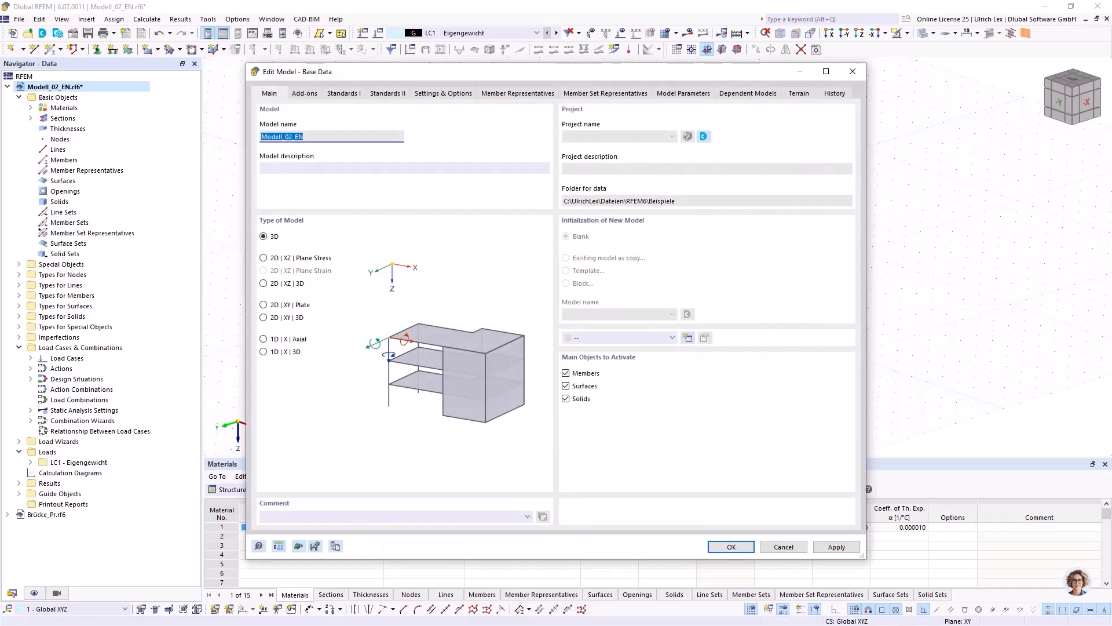
left_click_drag(475, 72, 466, 68)
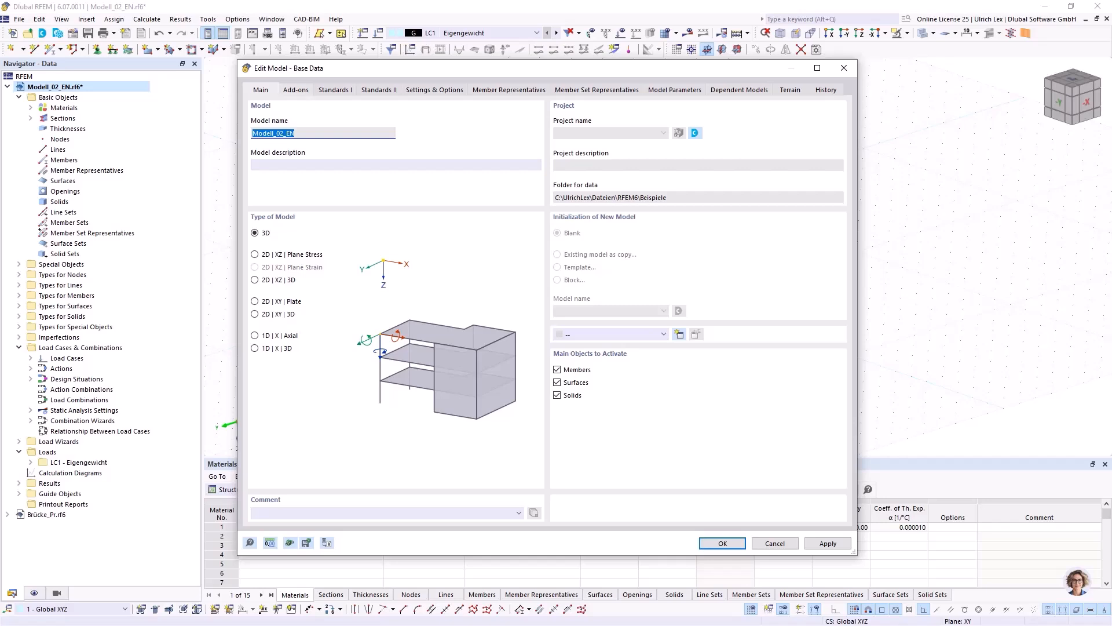
left_click(296, 89)
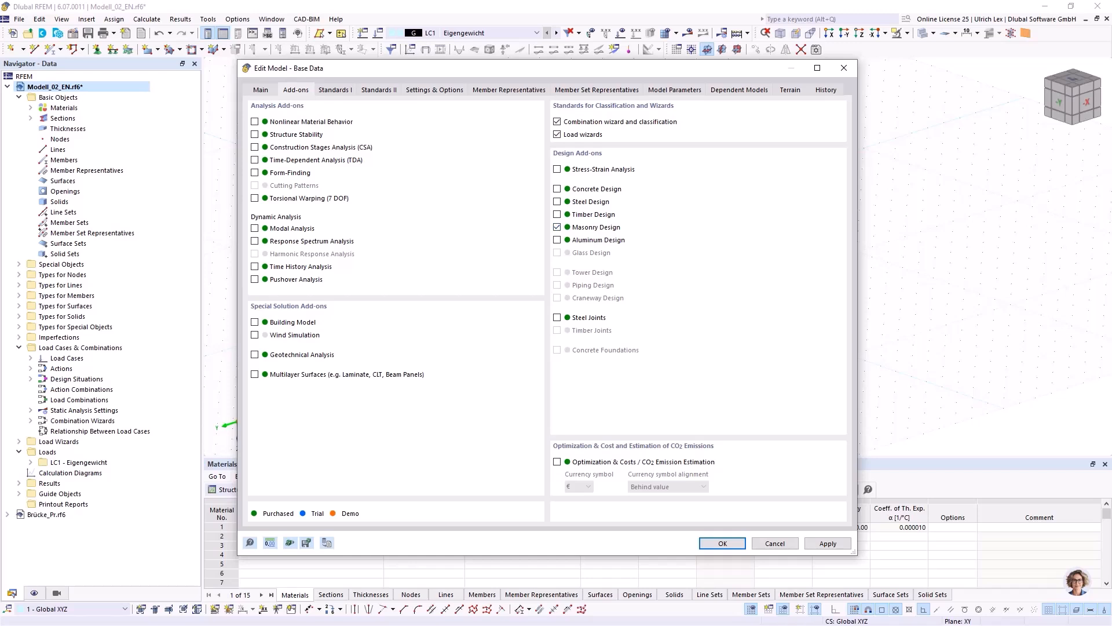
left_click_drag(464, 68, 446, 58)
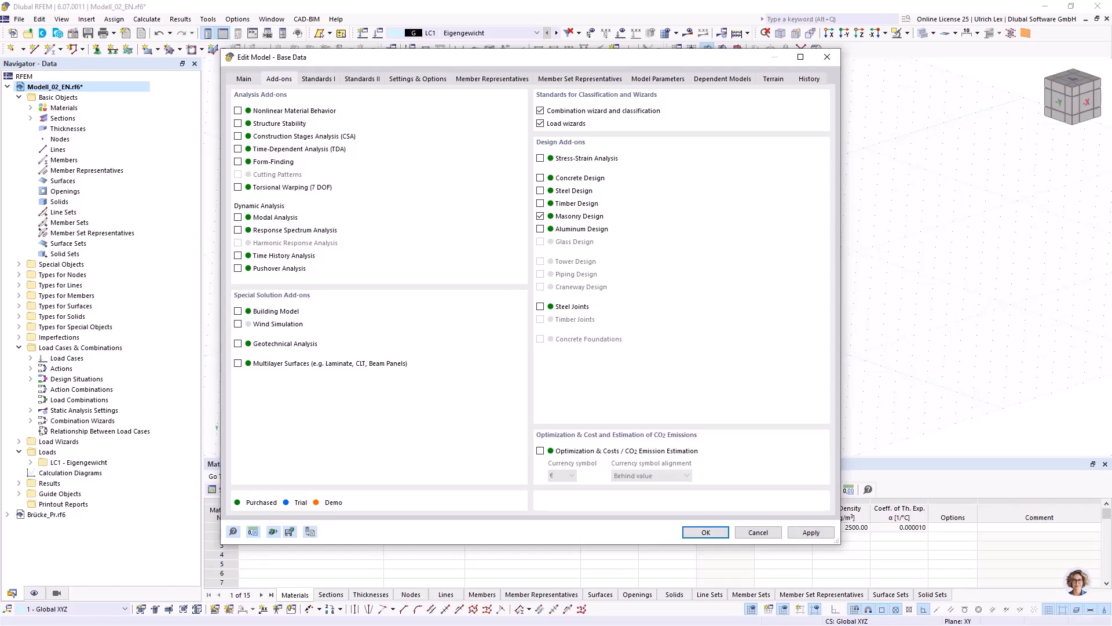
left_click(706, 533)
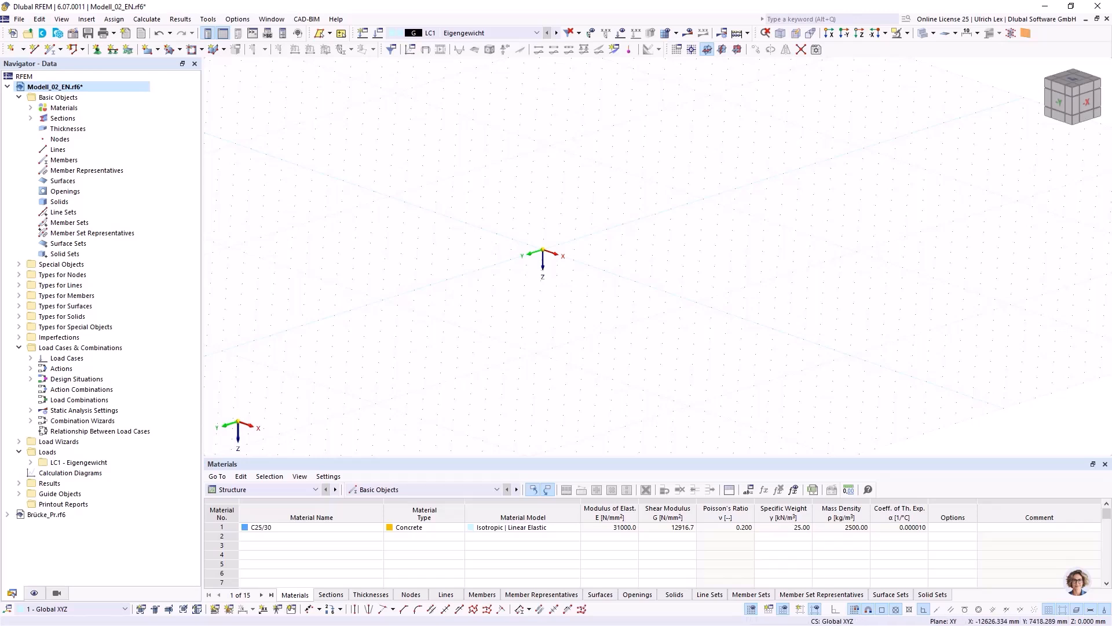
Start a new material of type Masonry with the material model Orthotropic | Masonry | Plastic (Surfaces).
left_click(31, 108)
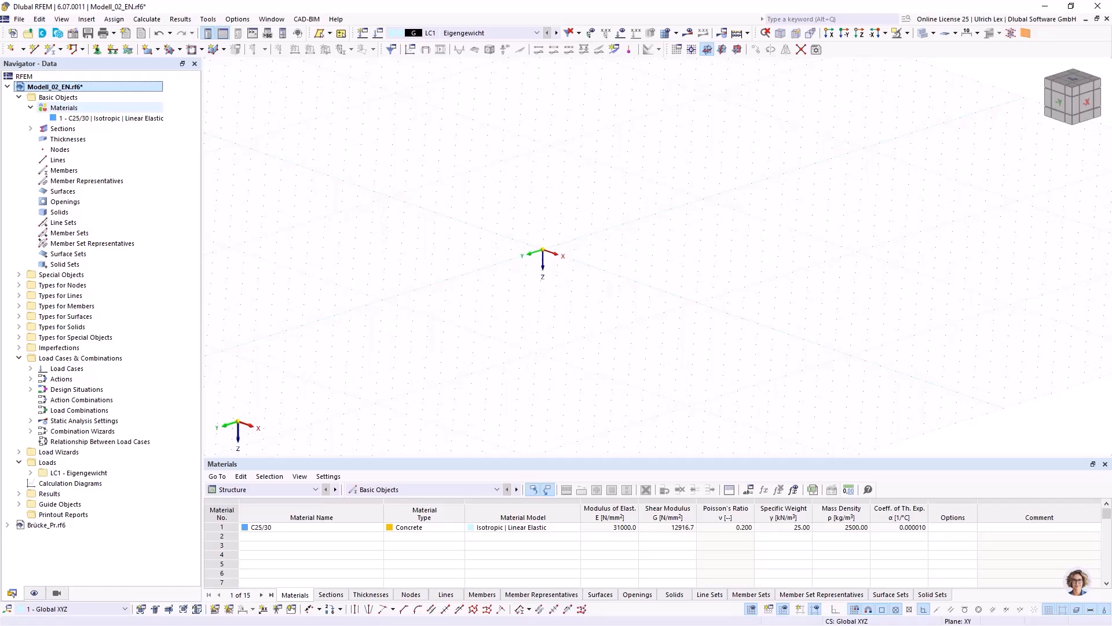
right_click(63, 108)
left_click(92, 129)
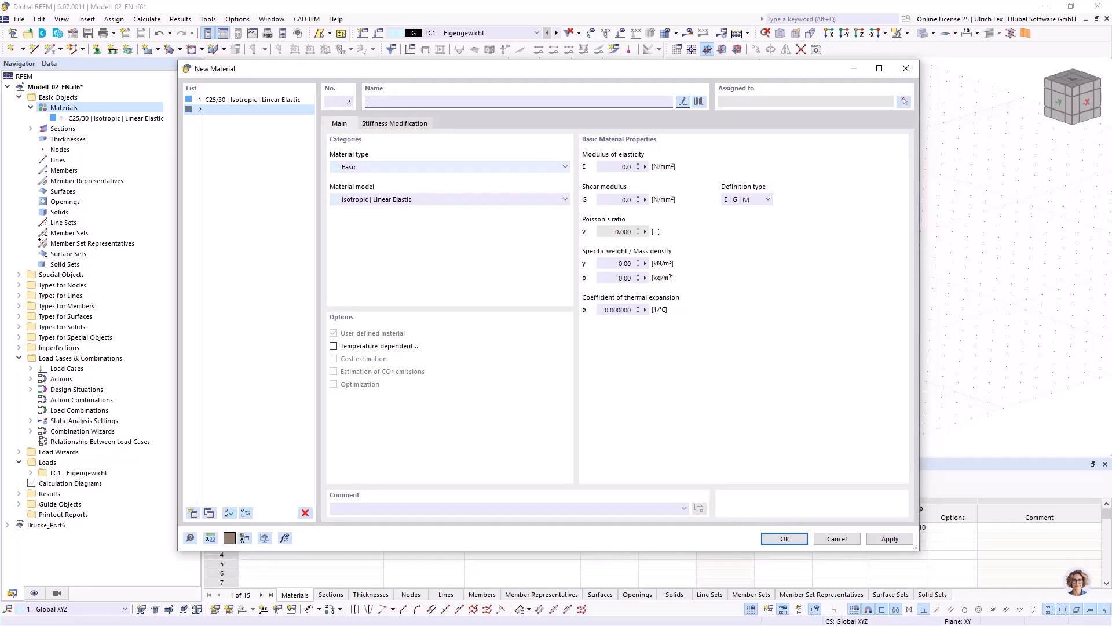
left_click(450, 166)
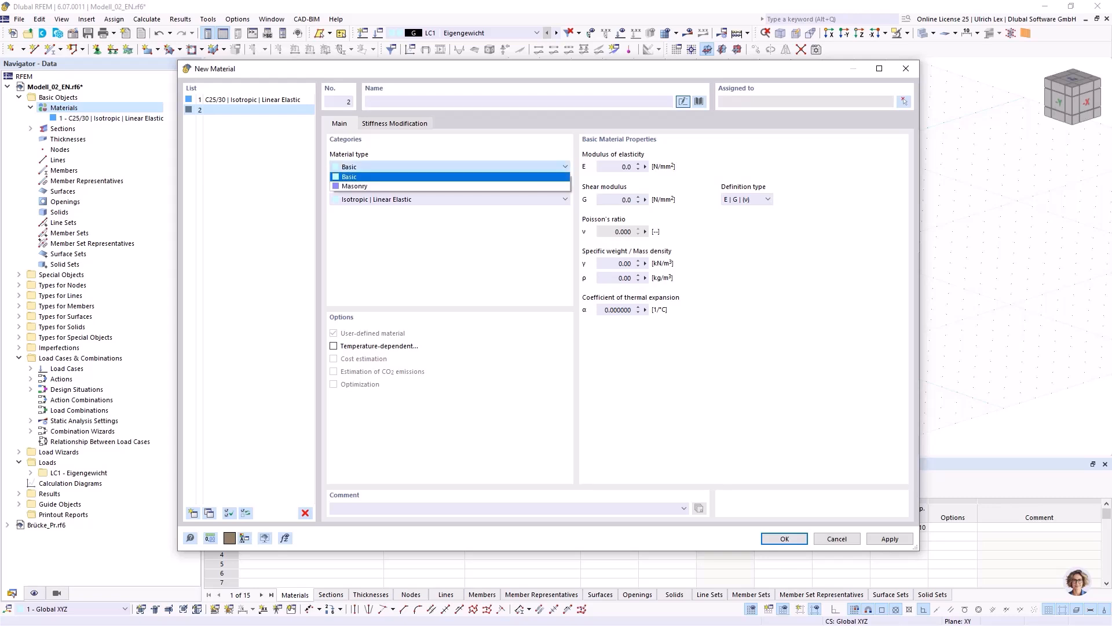
left_click(450, 186)
left_click(450, 199)
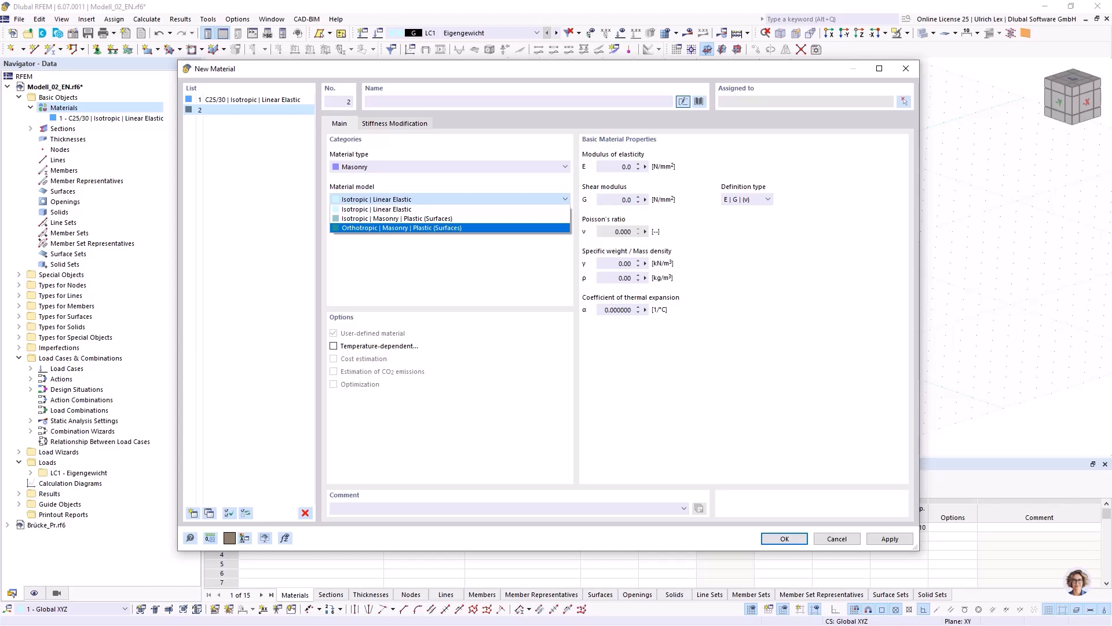
left_click(449, 228)
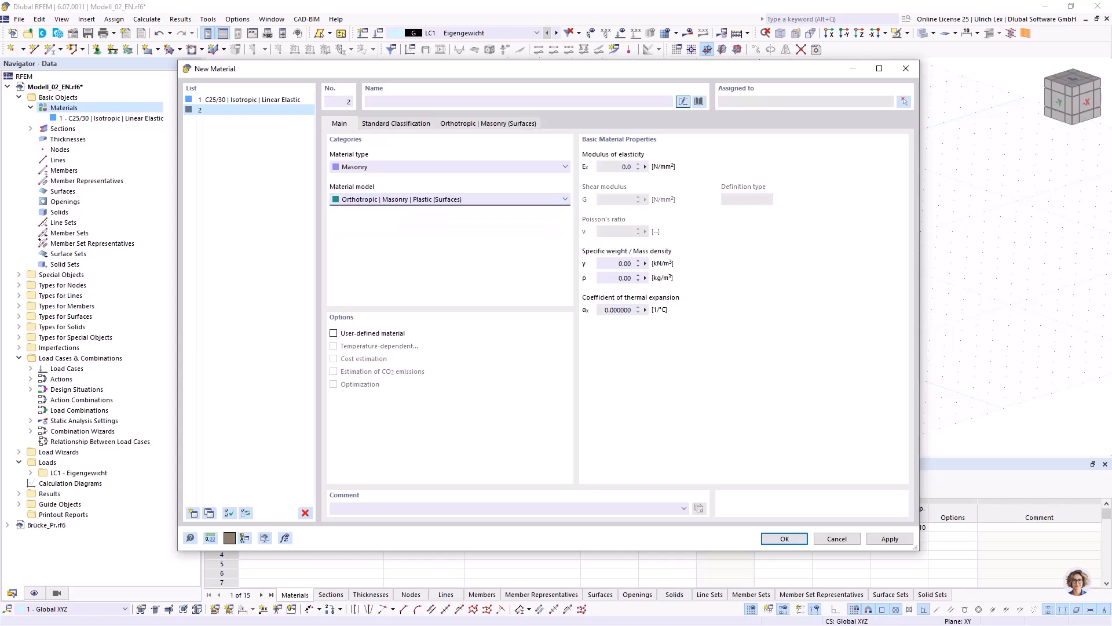
Assign the library masonry Mauerziegel AÖF voll, 6.10 N/mm² from the Austrian Wienerberger Mortared Masonry series to the new material.
left_click(700, 101)
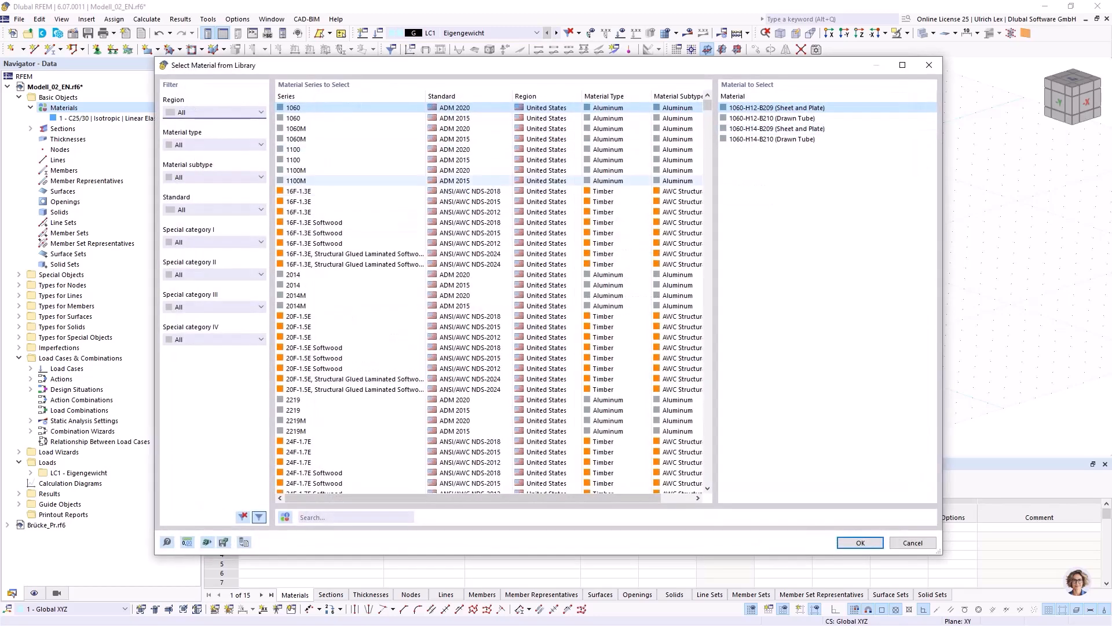
left_click(261, 144)
left_click(188, 201)
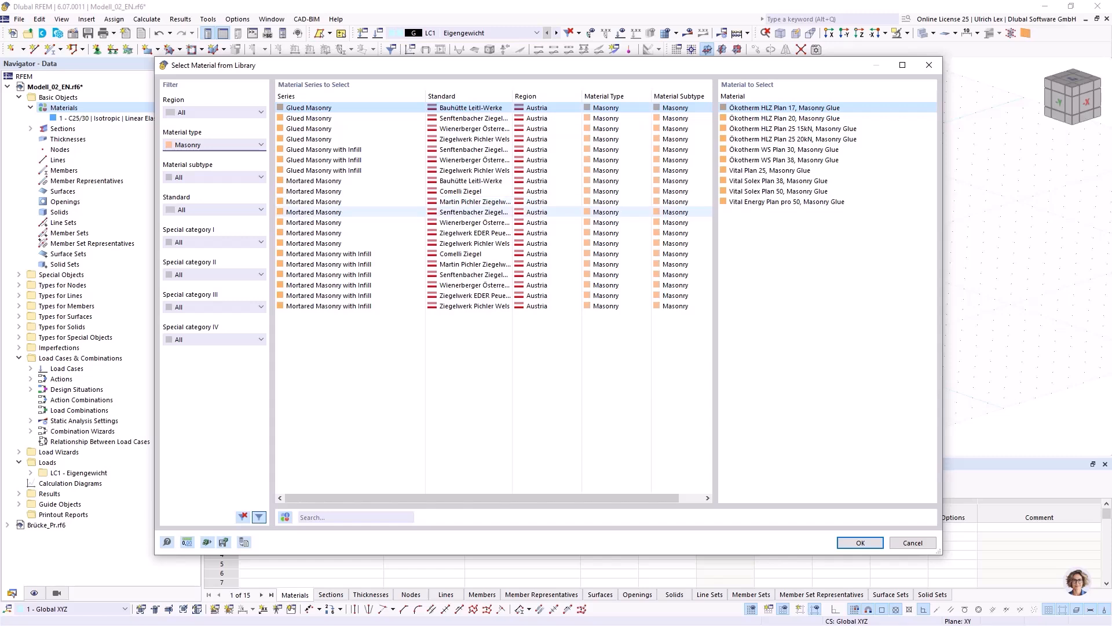
left_click(331, 223)
scroll(776, 265, "down", 1)
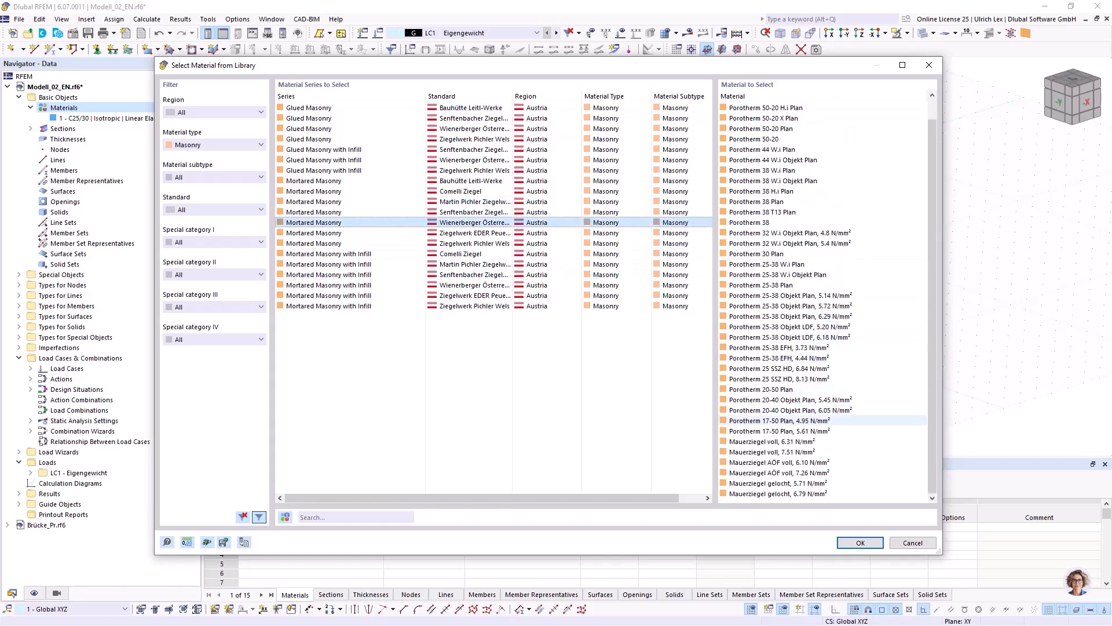
left_click(779, 463)
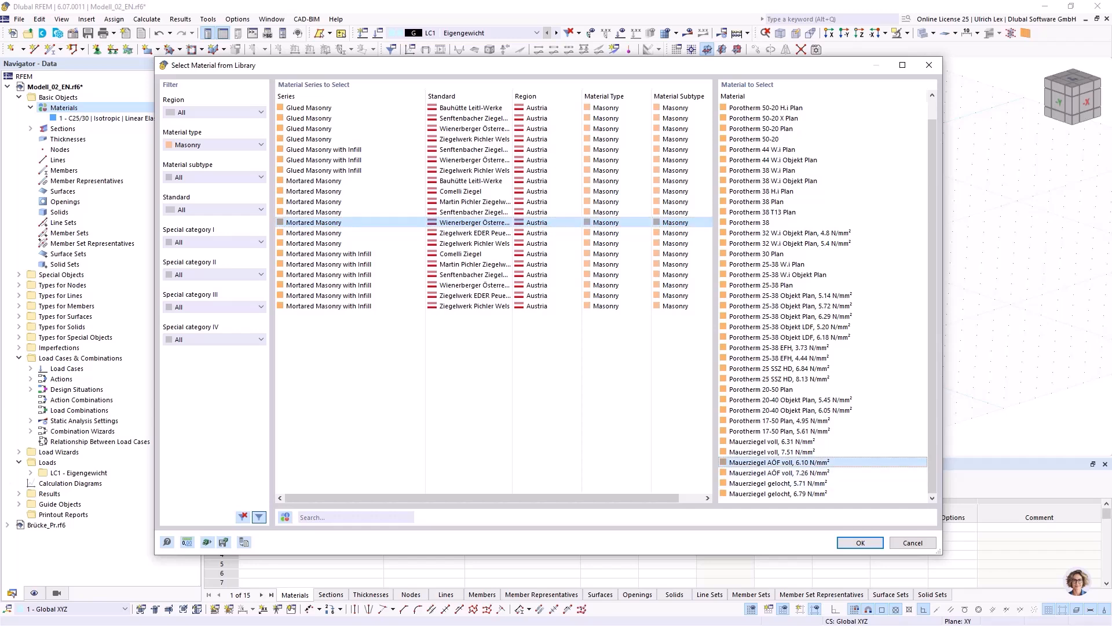
left_click(861, 543)
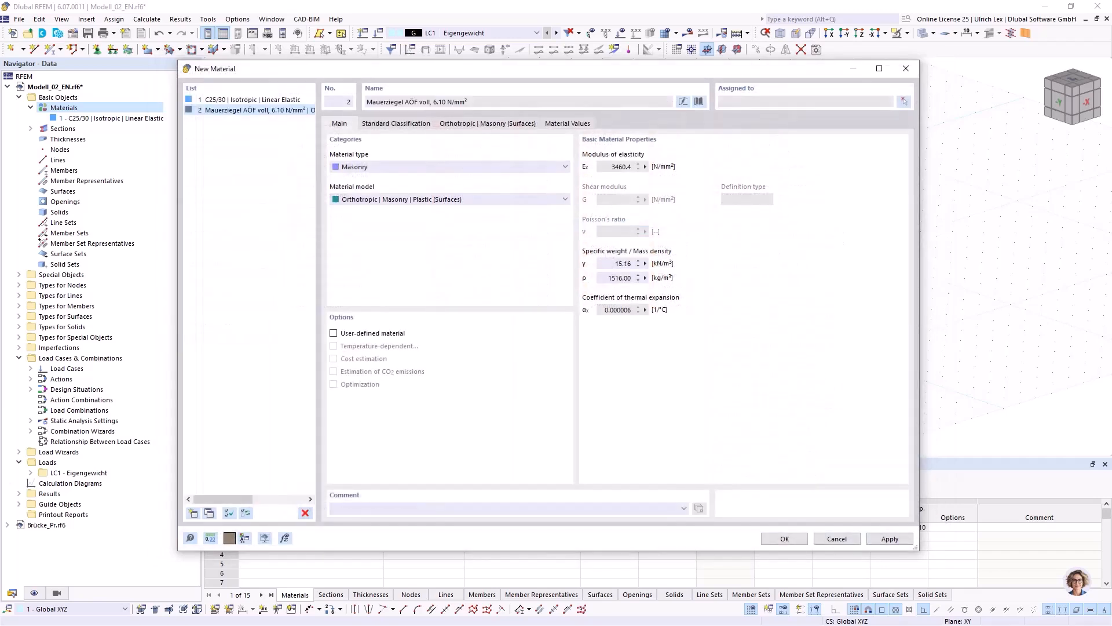
Review the masonry material's standard classification and orthotropic surface parameters, and accept the new material.
left_click(396, 123)
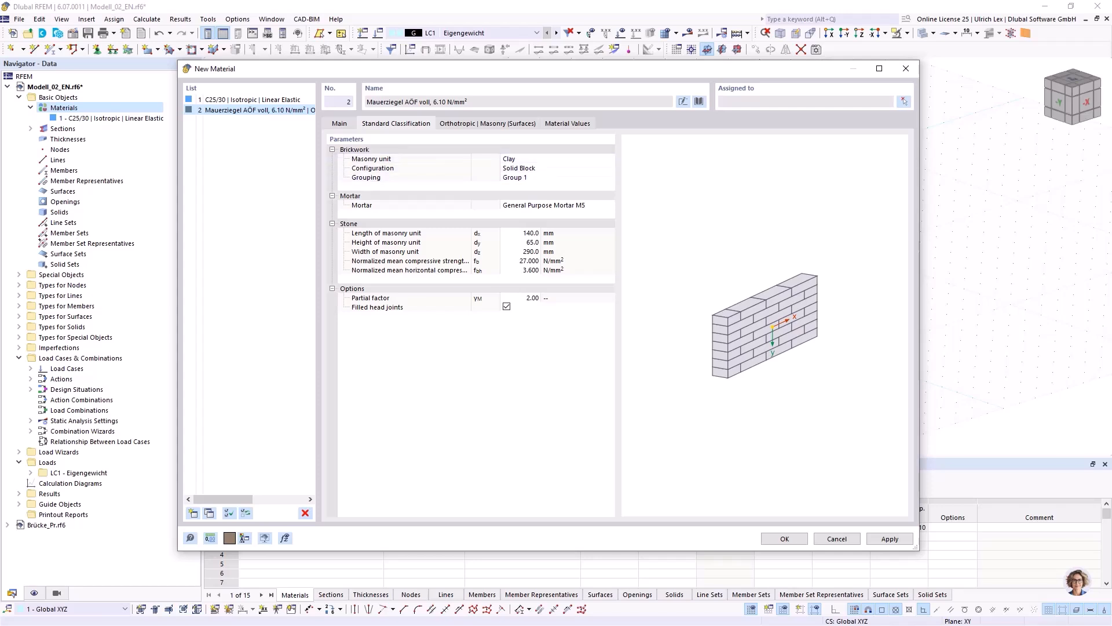
left_click(488, 124)
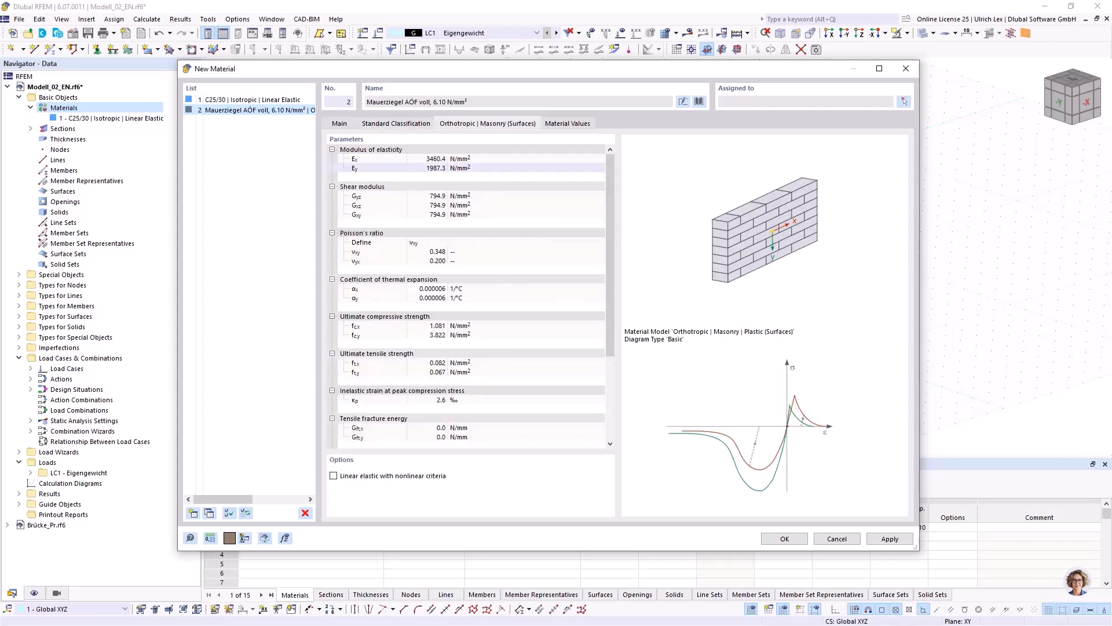
left_click_drag(492, 68, 468, 39)
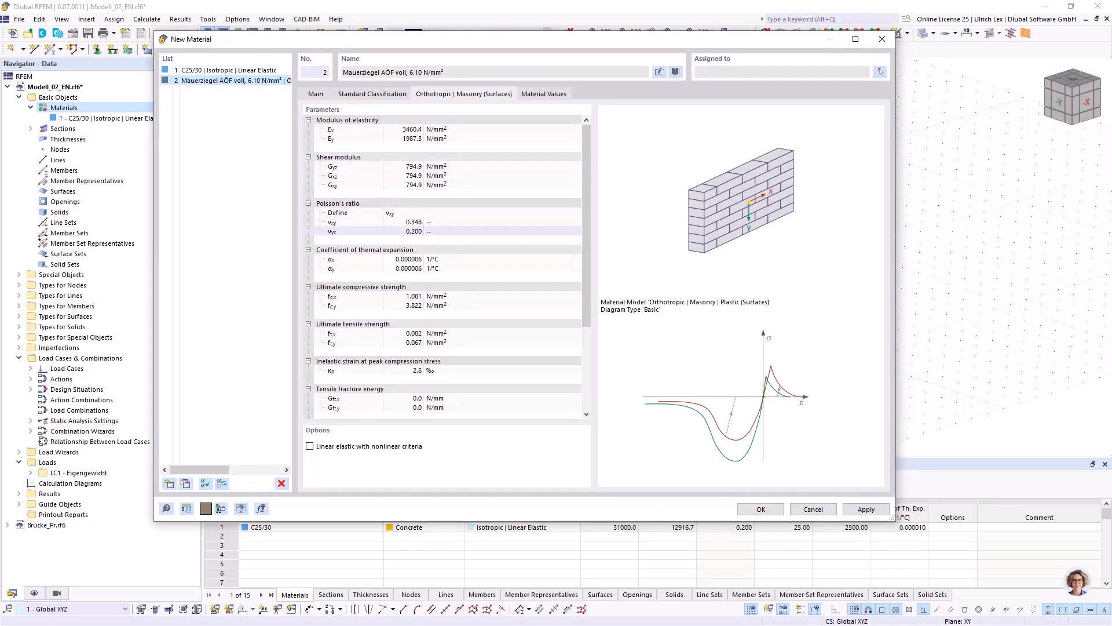
left_click(760, 509)
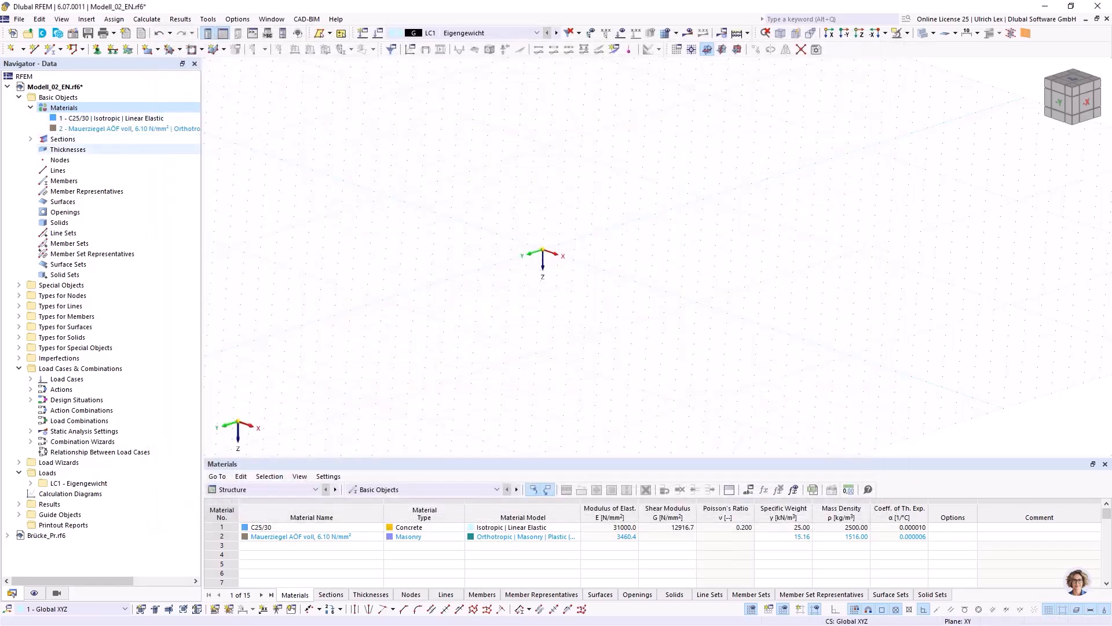
Create a uniform thickness of 250 mm with the concrete material C25/30.
right_click(68, 149)
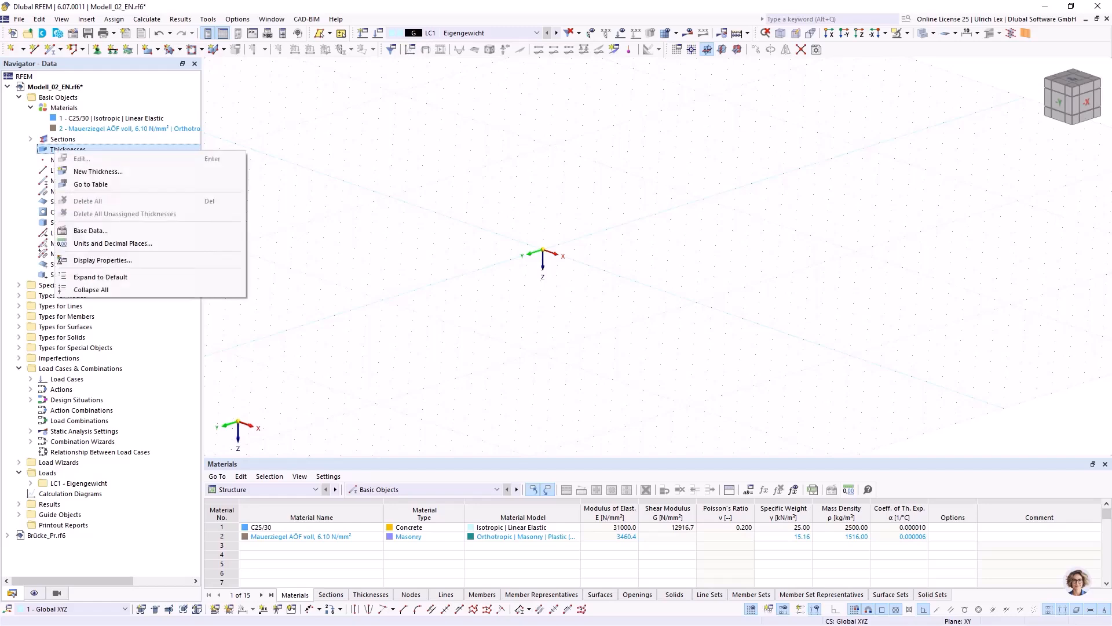
left_click(97, 171)
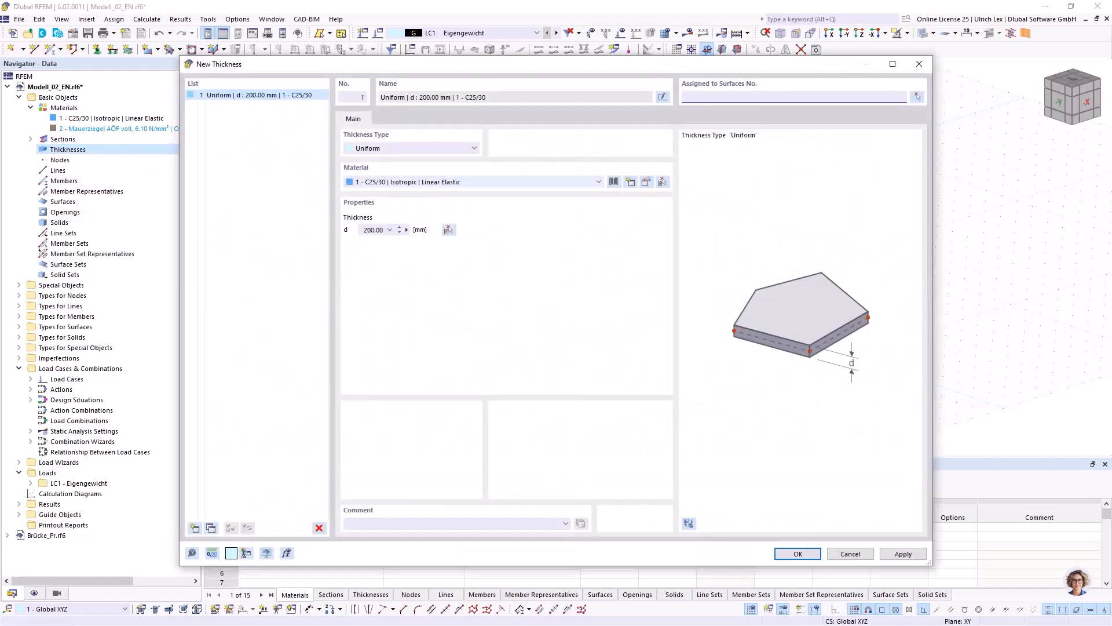
left_click_drag(364, 230, 384, 230)
type("250")
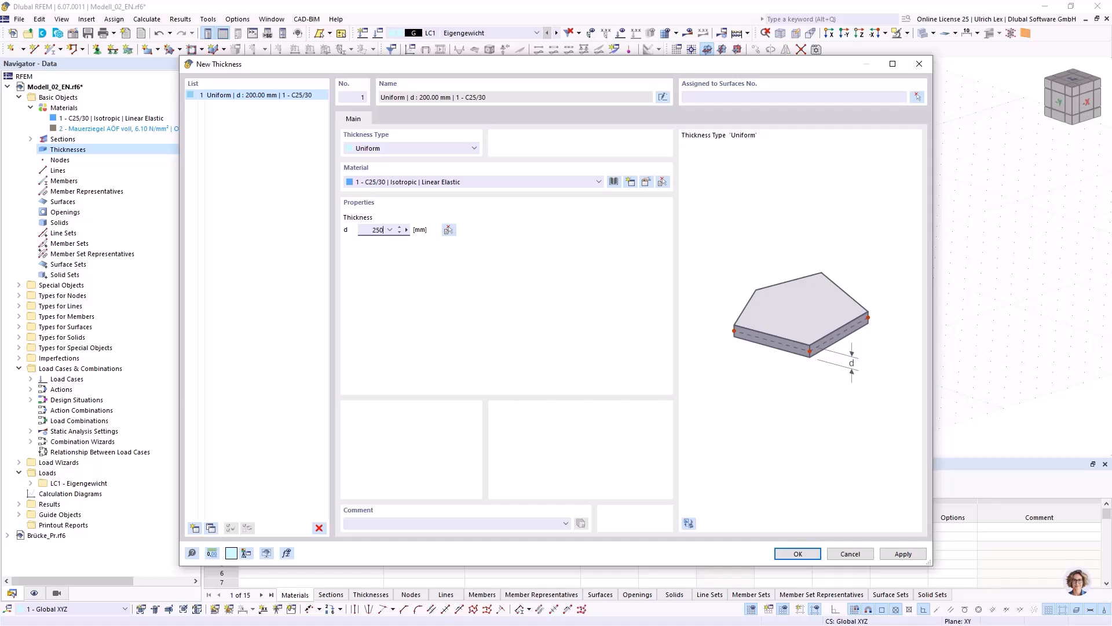
left_click(903, 554)
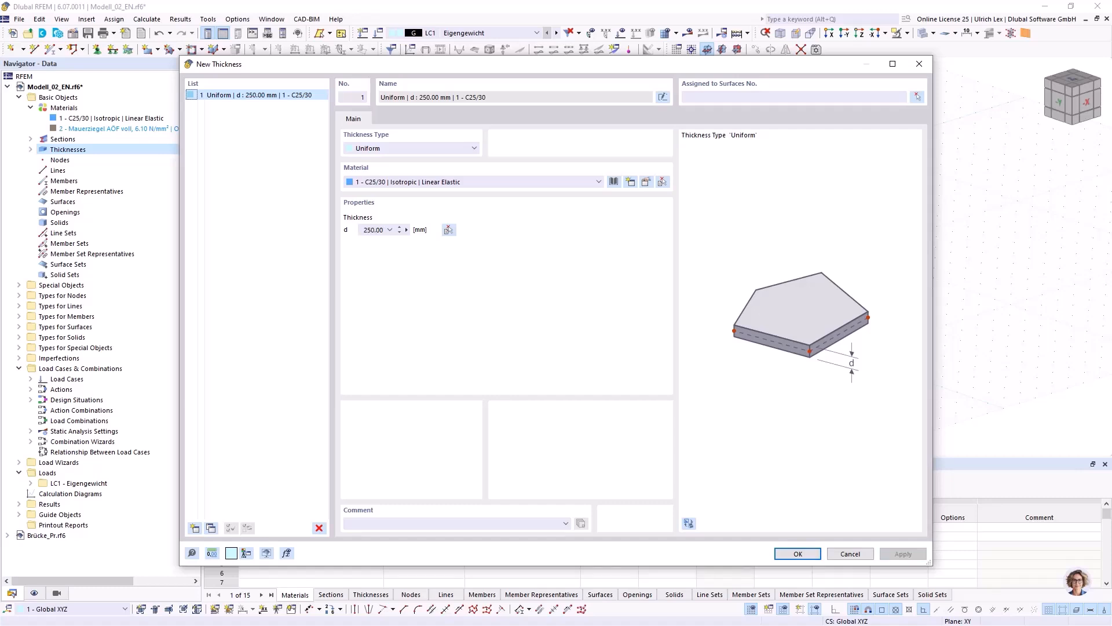
Add a second uniform thickness of 290 mm with the Mauerziegel AÖF voll masonry material and list the defined thicknesses.
left_click(195, 528)
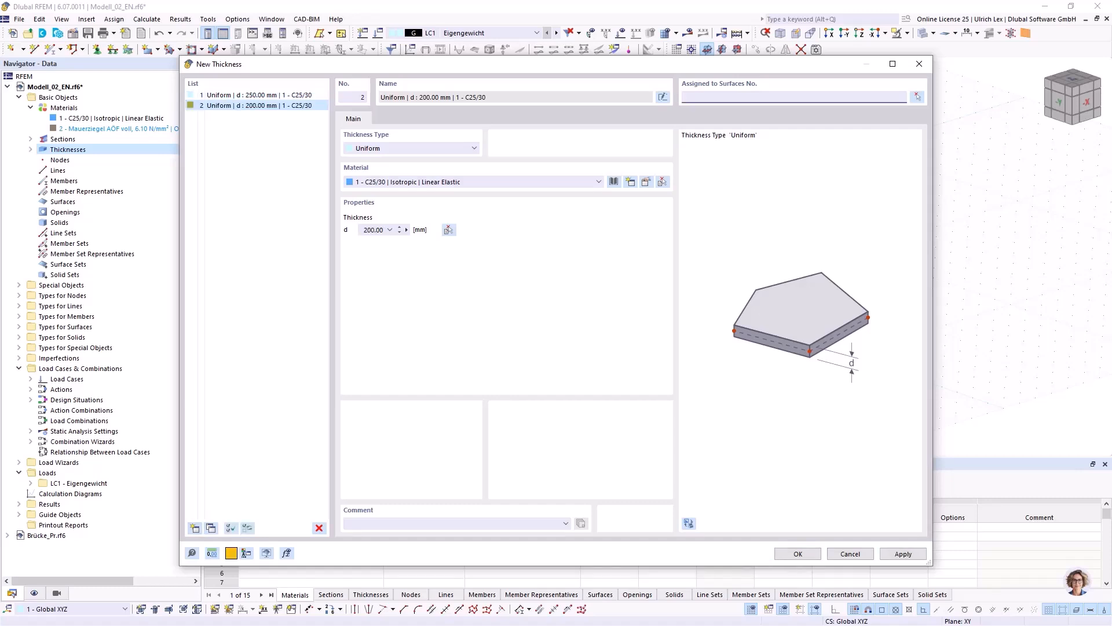
left_click(474, 181)
left_click(458, 201)
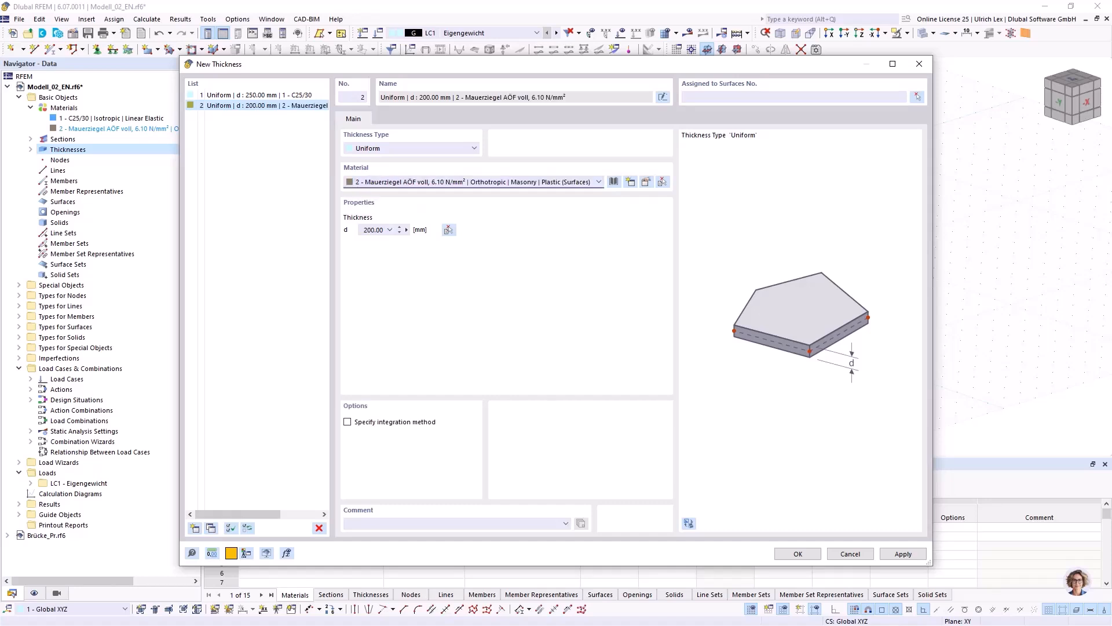
left_click(373, 230)
type("290")
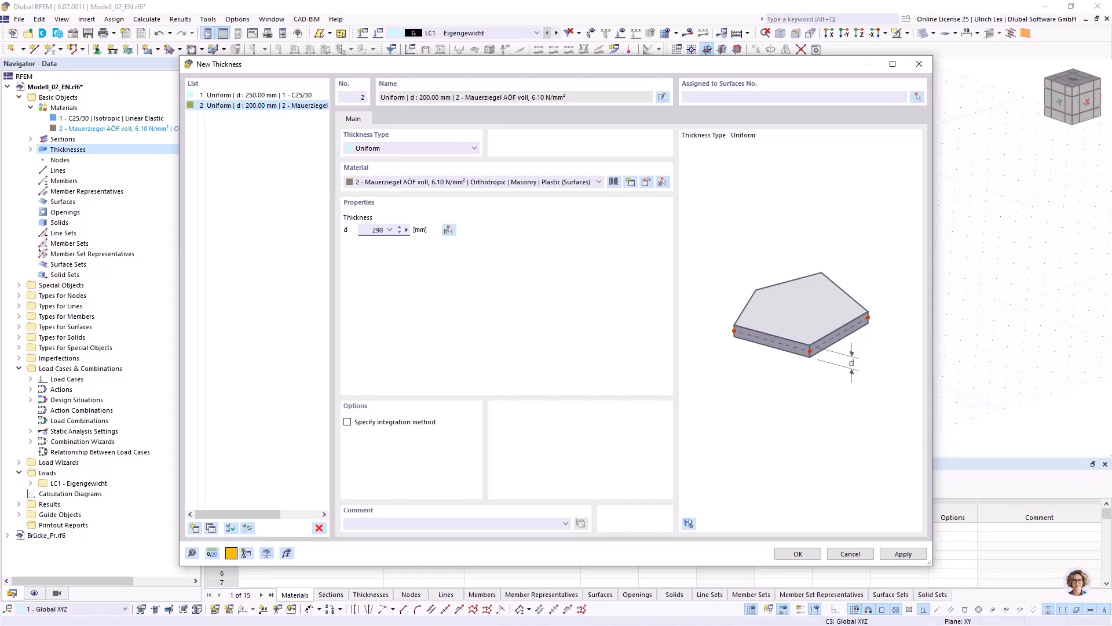
left_click(798, 553)
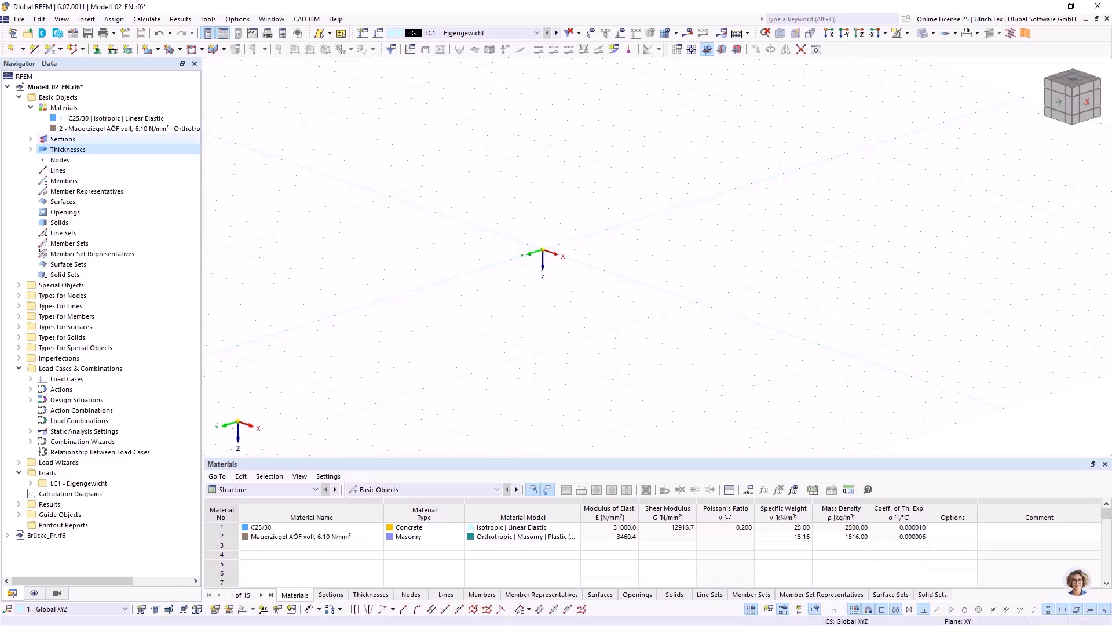
left_click(31, 150)
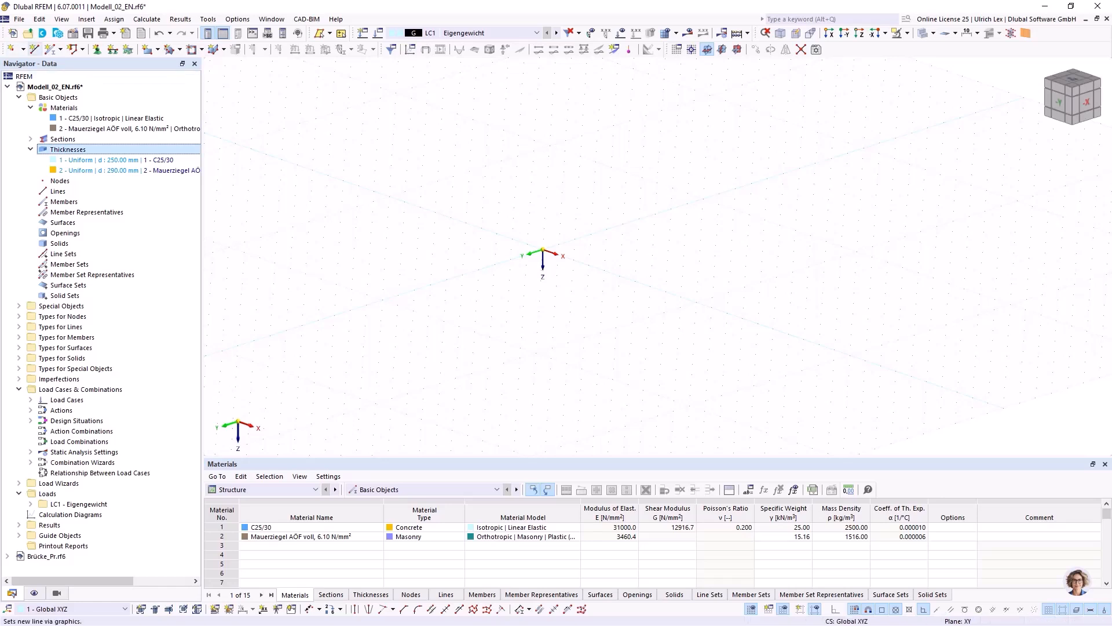
Draw connected single lines from the origin: 5000 mm in the negative X direction and 3000 mm in the negative Y direction.
left_click(34, 49)
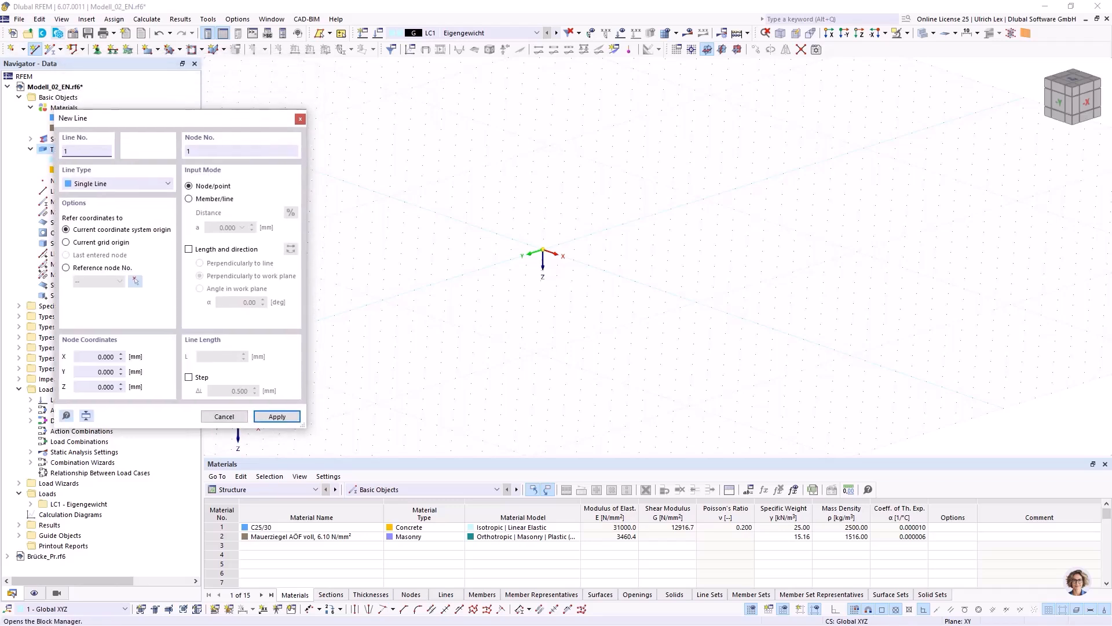
mouse_move(174, 118)
left_mouse_down()
mouse_move(202, 113)
mouse_move(165, 113)
left_mouse_up()
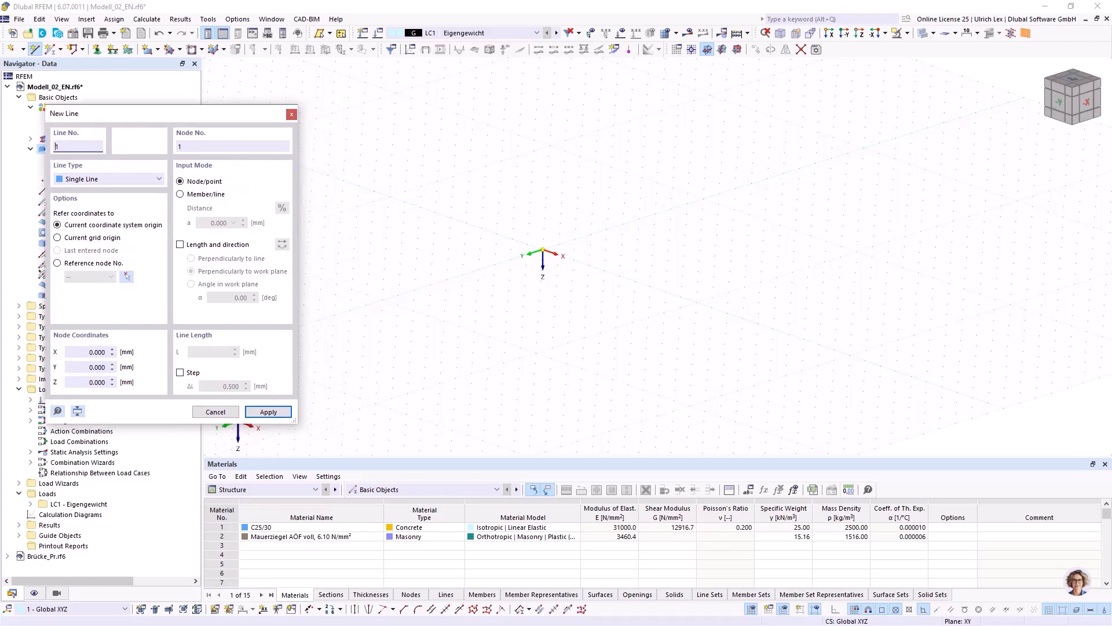
mouse_move(165, 114)
left_mouse_down()
mouse_move(240, 124)
mouse_move(158, 119)
left_mouse_up()
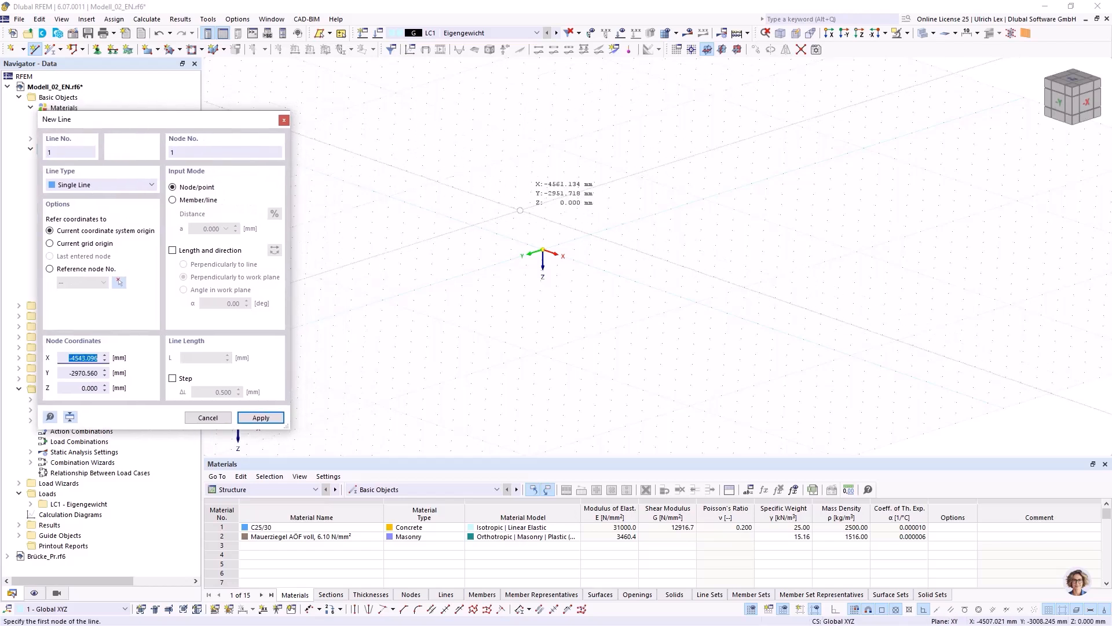
left_click(544, 249)
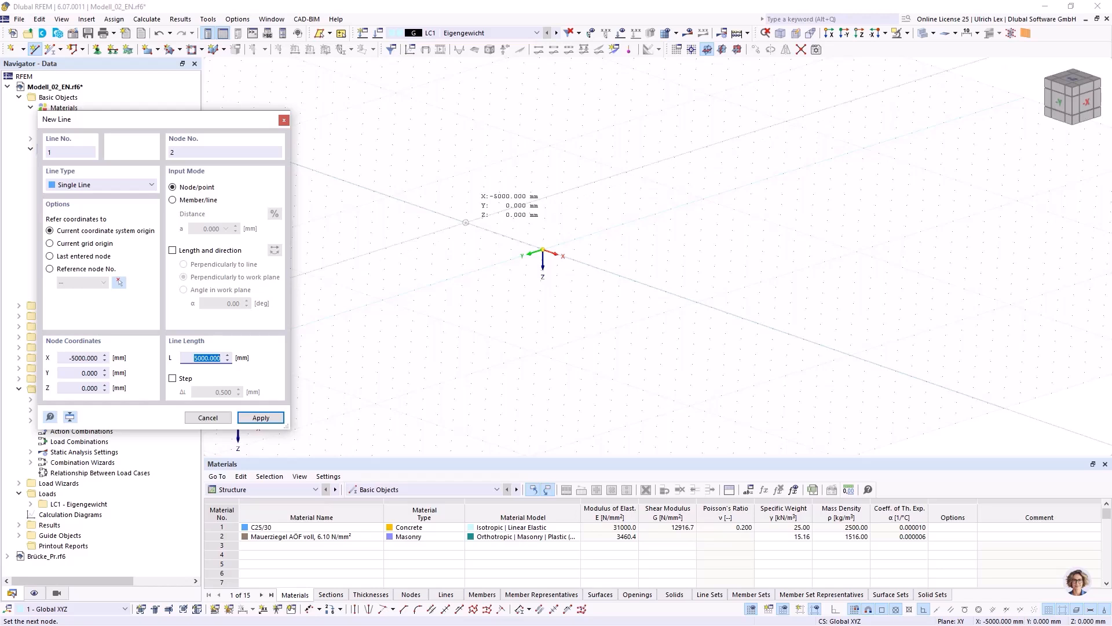
type("5000")
key("Return")
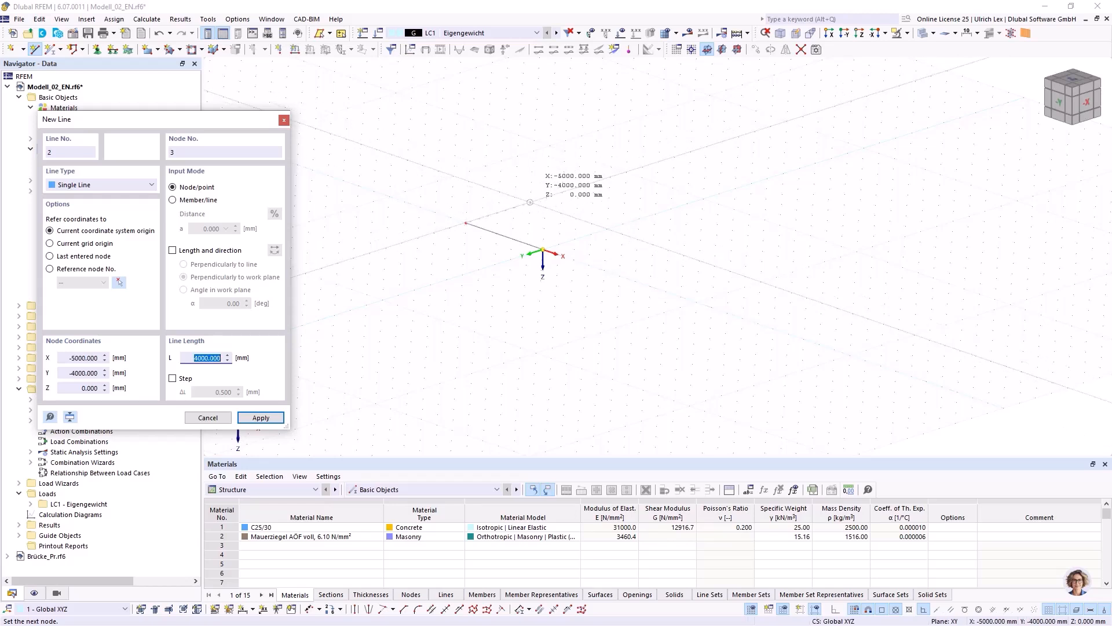
type("3")
key("Return")
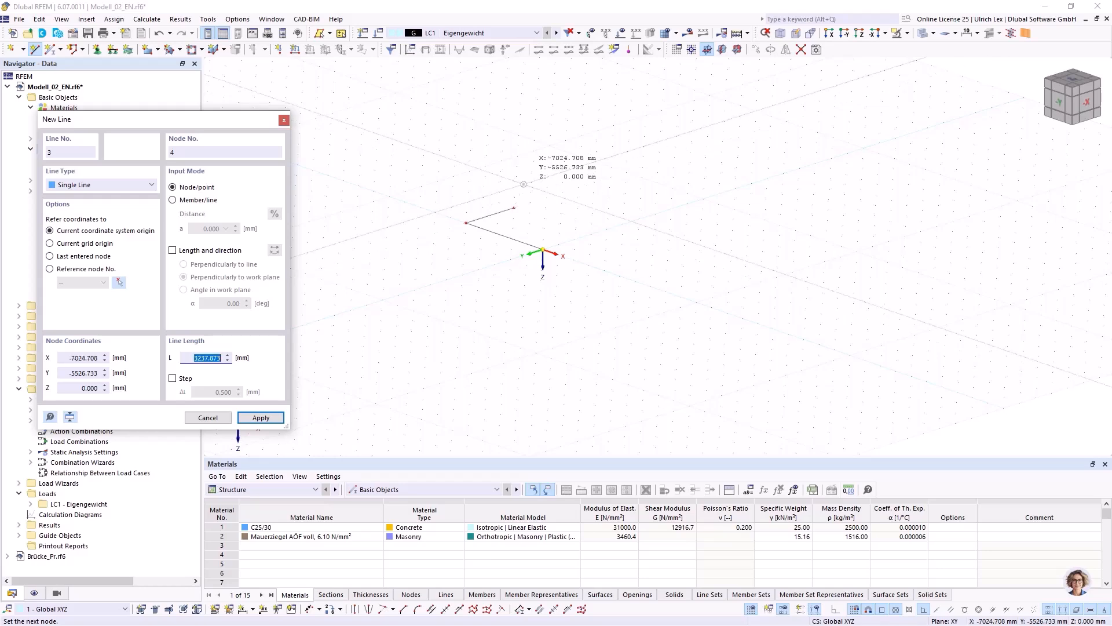
End the line input and set the work plane's grid point spacing to 1 mm in both directions.
right_click(576, 208)
key("Escape")
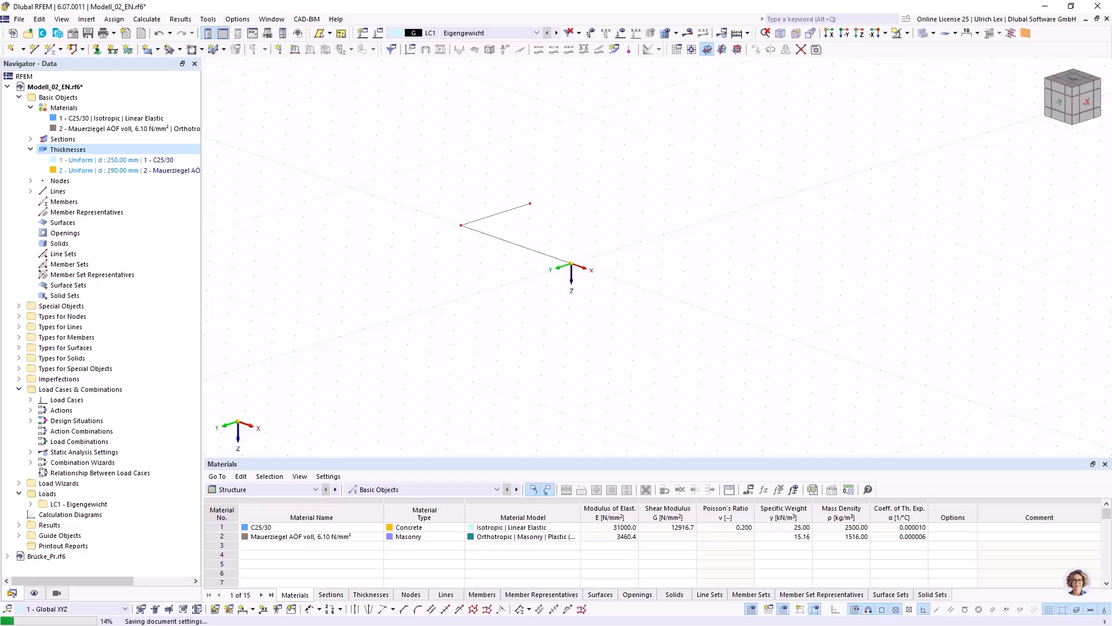
right_click(751, 609)
left_click(766, 614)
double_click(540, 395)
type("1")
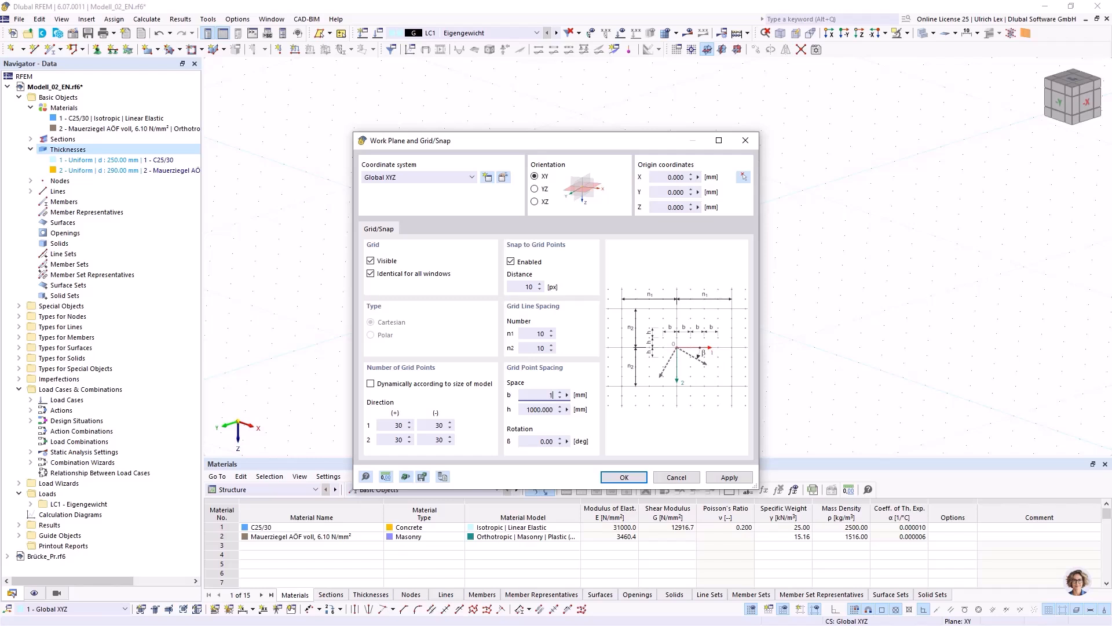
key("Tab")
type("1")
key("Tab")
left_click(624, 477)
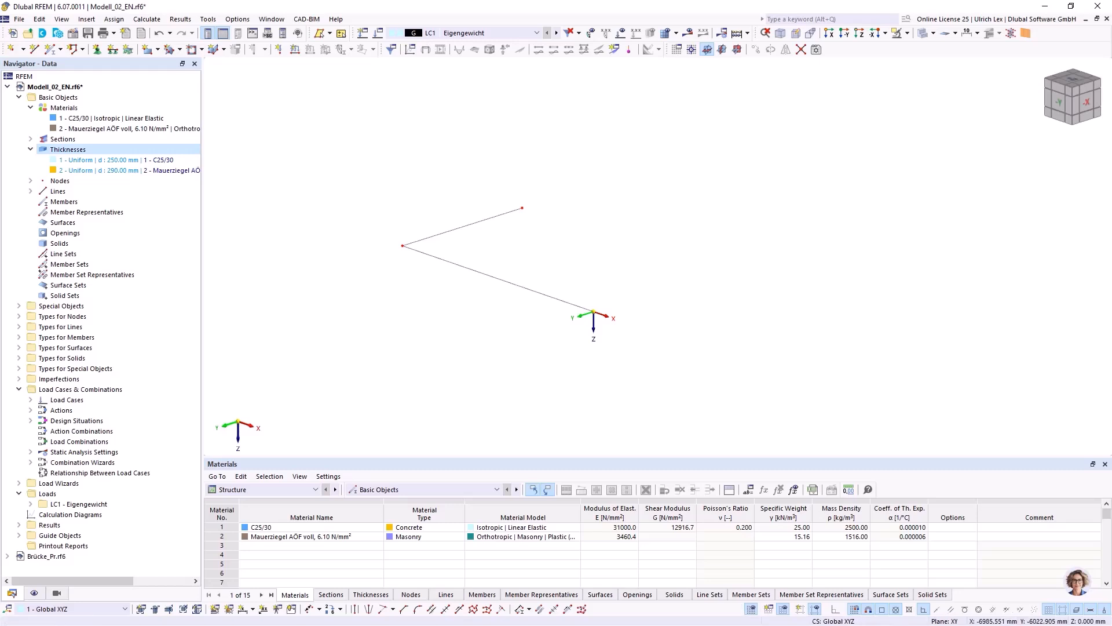
Move the work plane origin to the corner node at X -5000 mm.
left_click(692, 50)
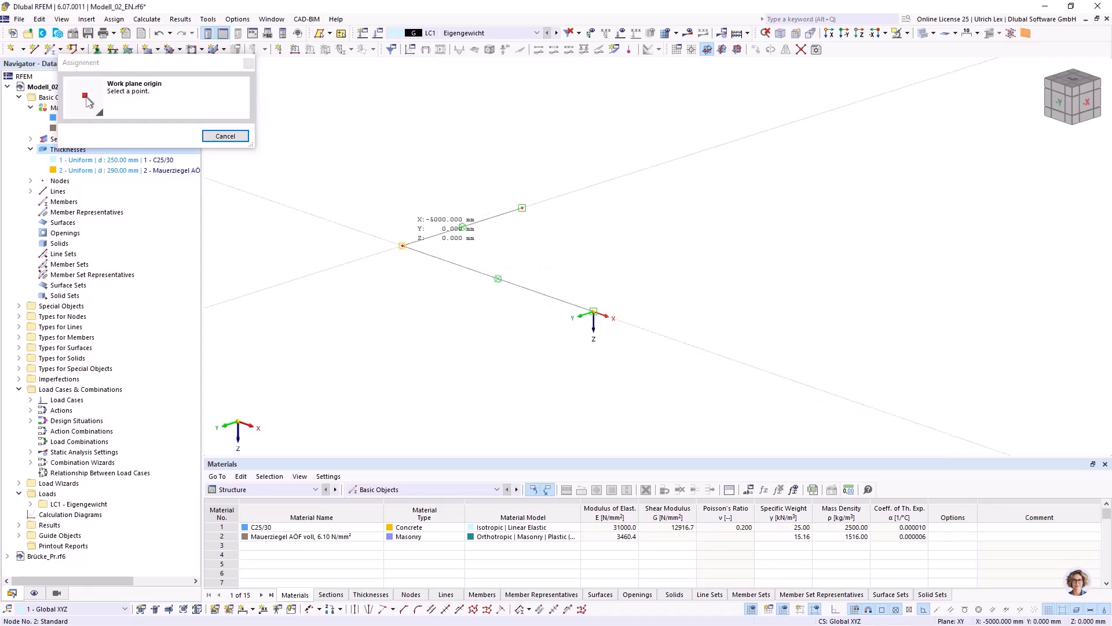
left_click(402, 245)
scroll(552, 297, "up", 6)
right_click(605, 298)
key("Escape")
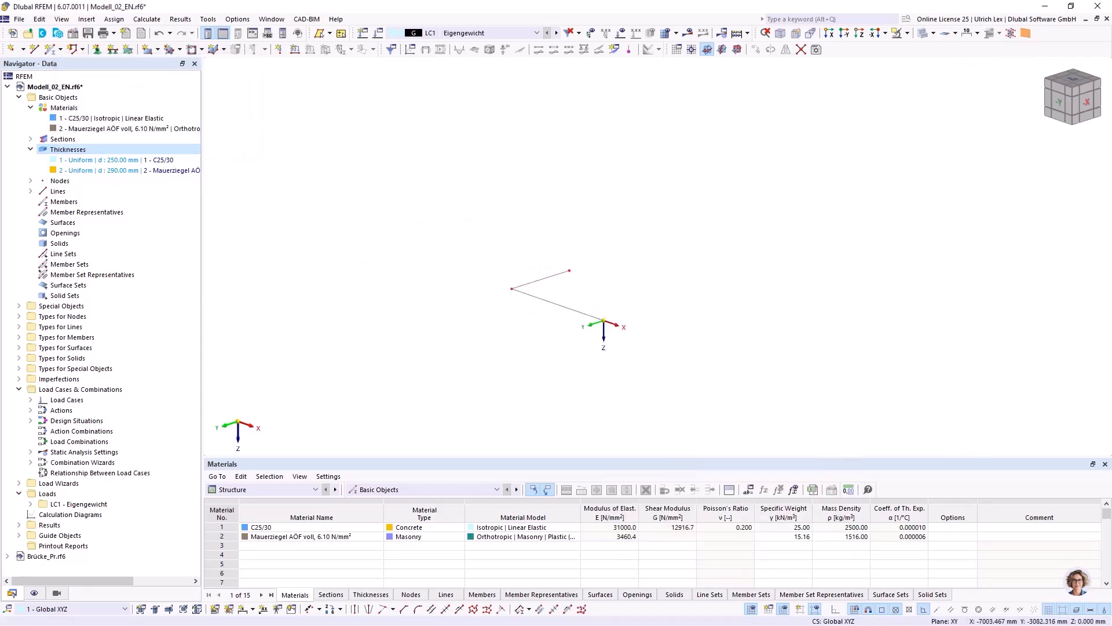
Copy the 5000 mm line to the free end of the 3000 mm line and close the rectangle with a line from the origin.
scroll(628, 305, "up", 1)
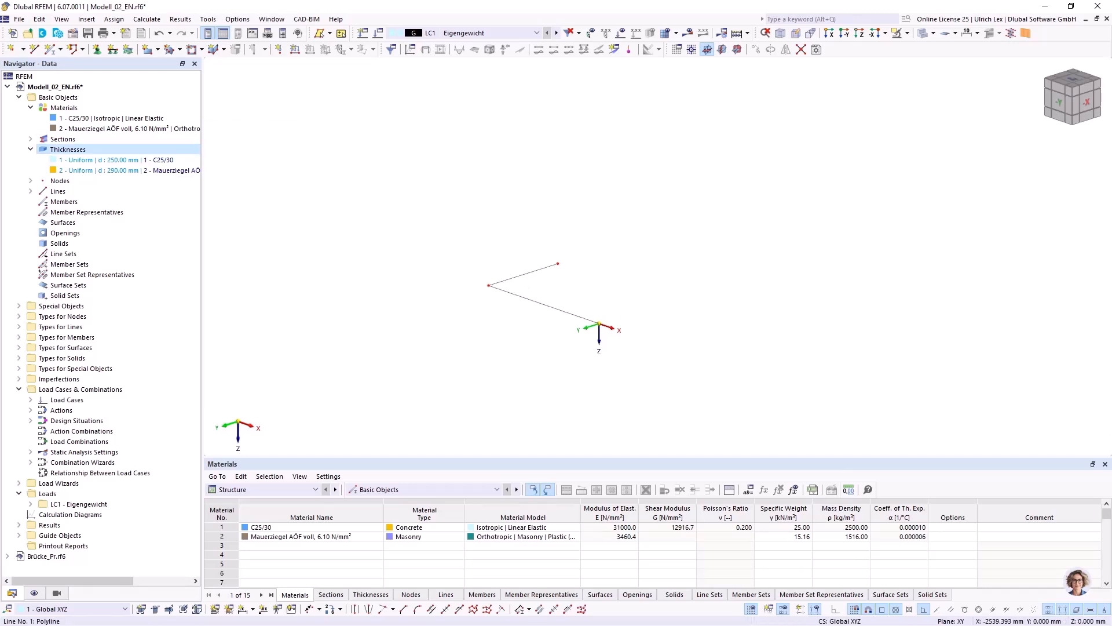
left_click_drag(516, 295, 557, 264)
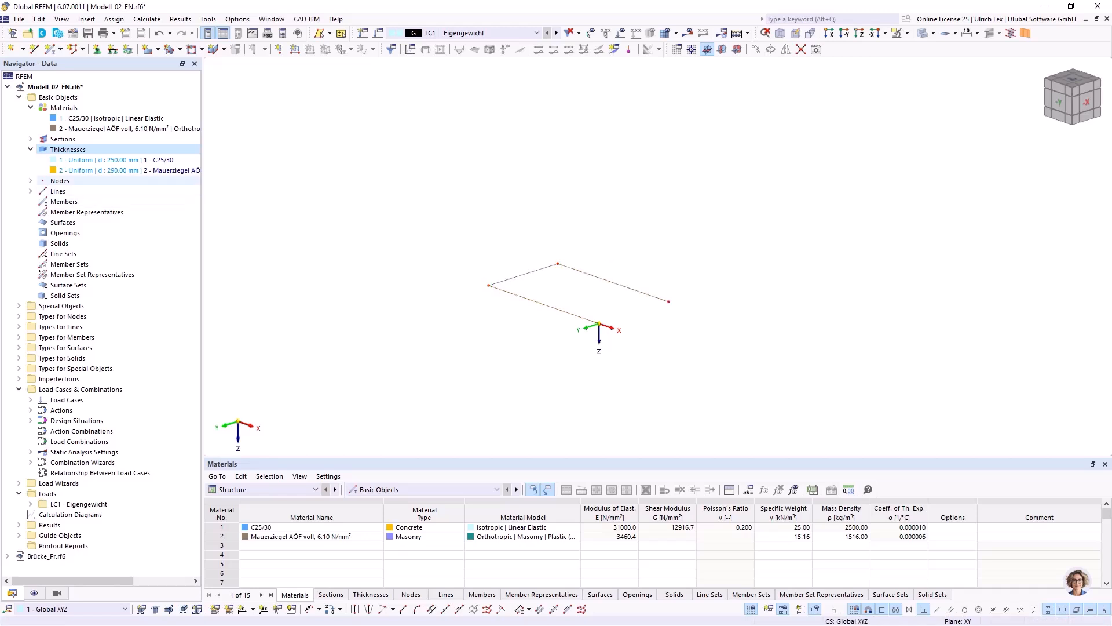
left_click(34, 48)
scroll(616, 320, "up", 2)
scroll(616, 320, "up", 2)
left_click(575, 328)
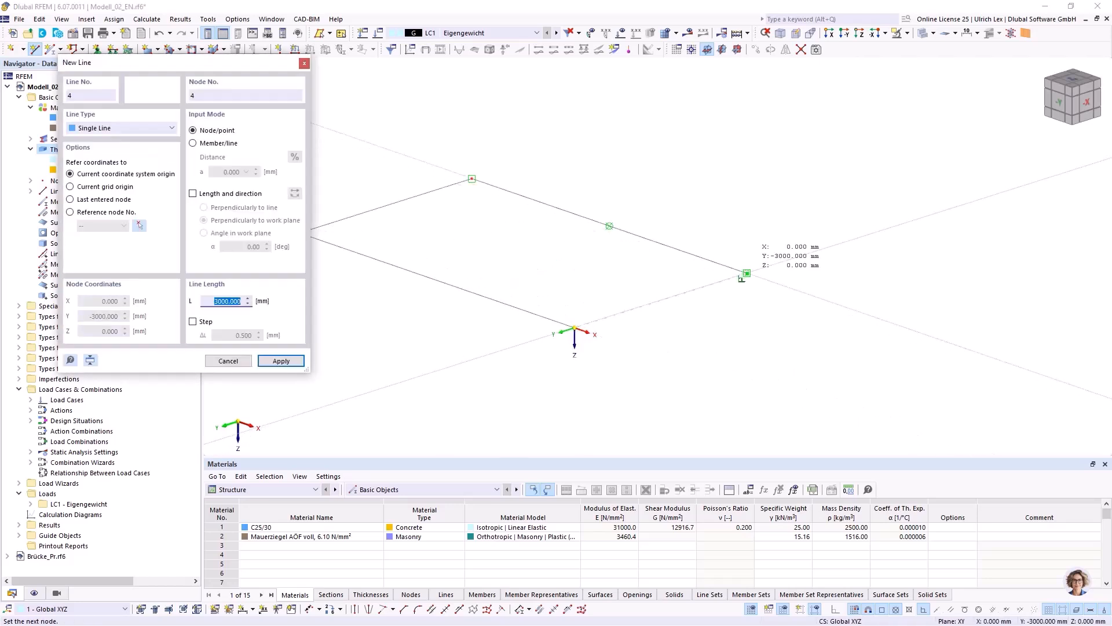
left_click(747, 273)
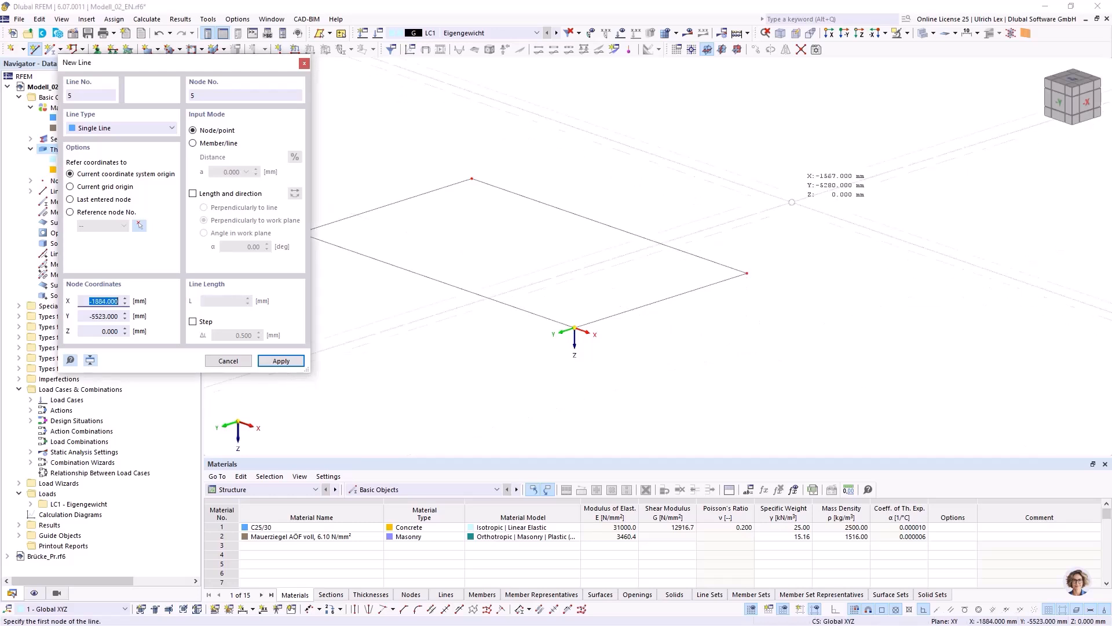
key("Escape")
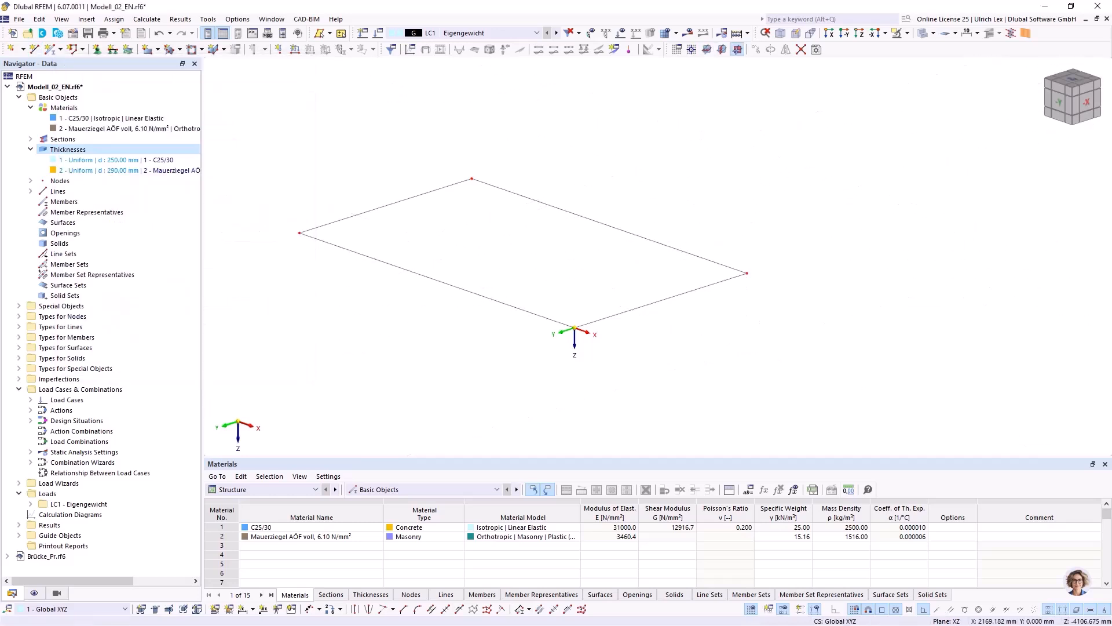
Set an XZ work plane with its origin at the X -5000 mm corner and a grid point spacing of 1000 mm in both directions.
left_click(707, 50)
left_click(299, 233)
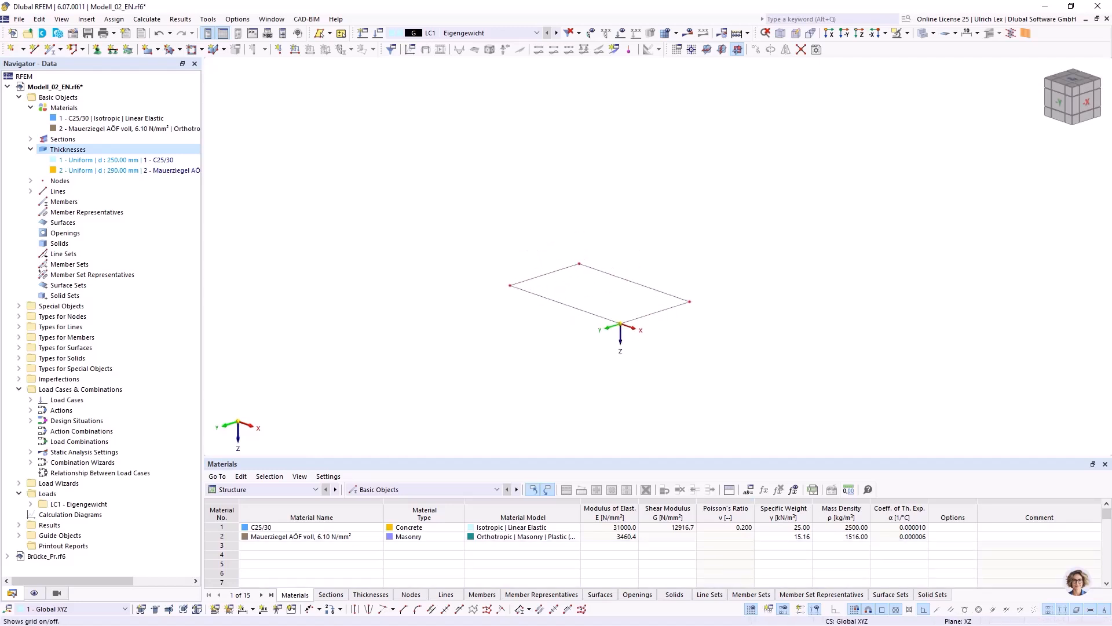
right_click(751, 608)
left_click(770, 600)
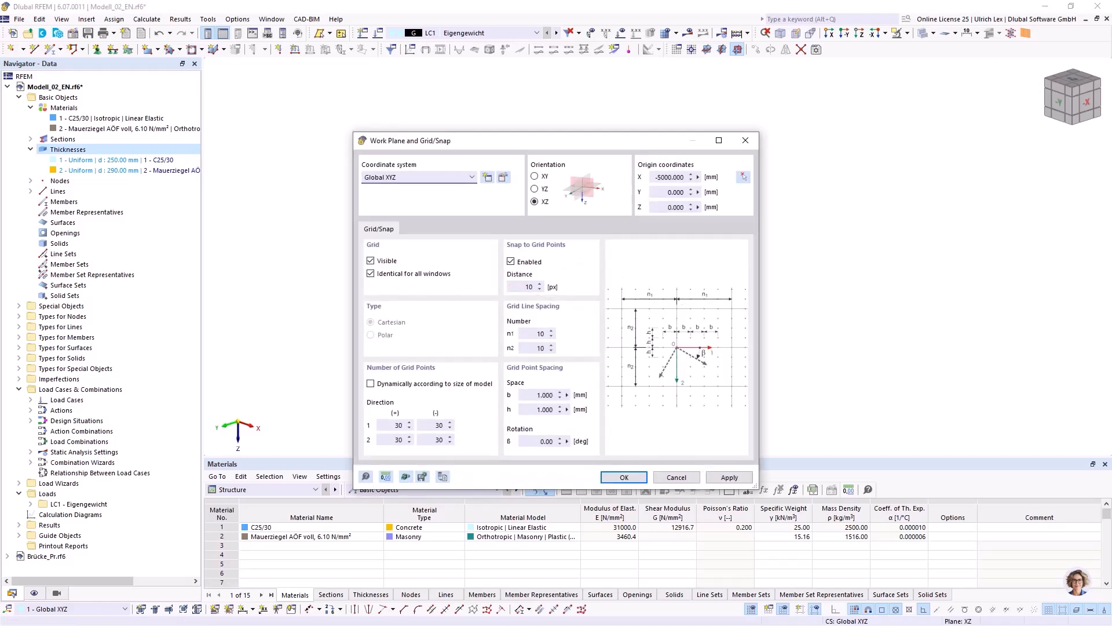
double_click(545, 395)
type("1000")
key("Tab")
type("1000")
key("Tab")
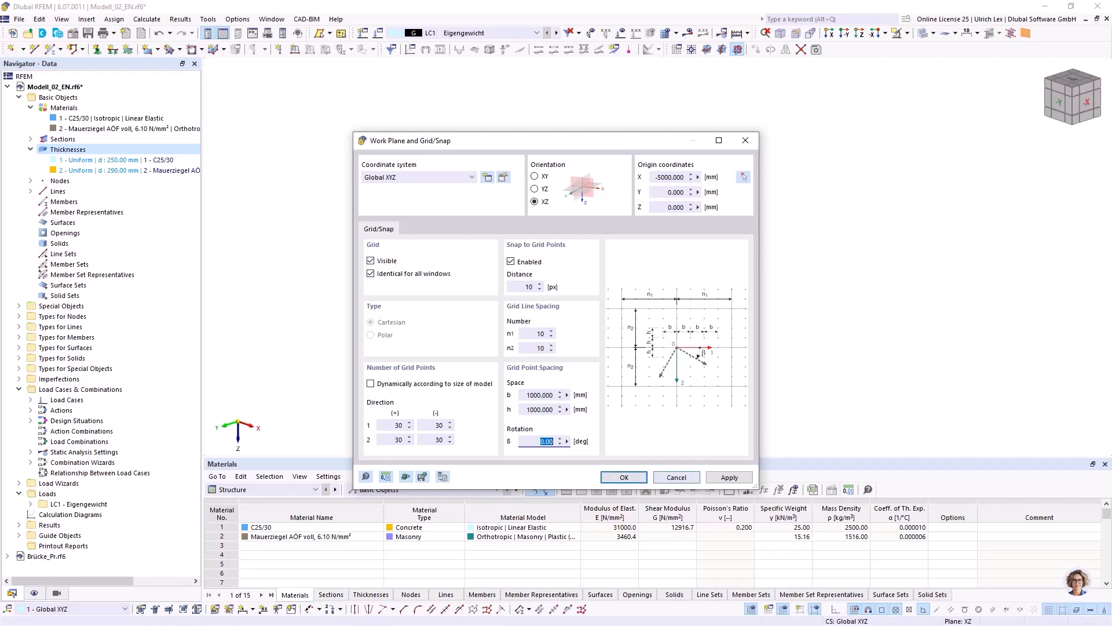
left_click(624, 477)
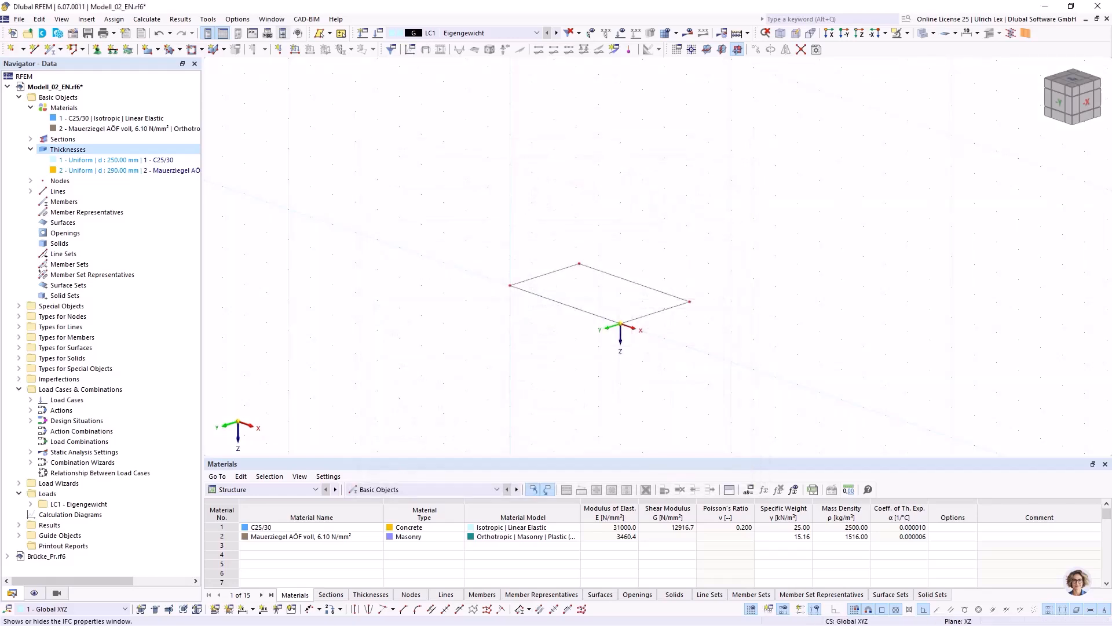
Set the model units to metres for lengths and millimetres with one decimal for thicknesses, and recheck the grid settings.
left_click(237, 20)
left_click(273, 49)
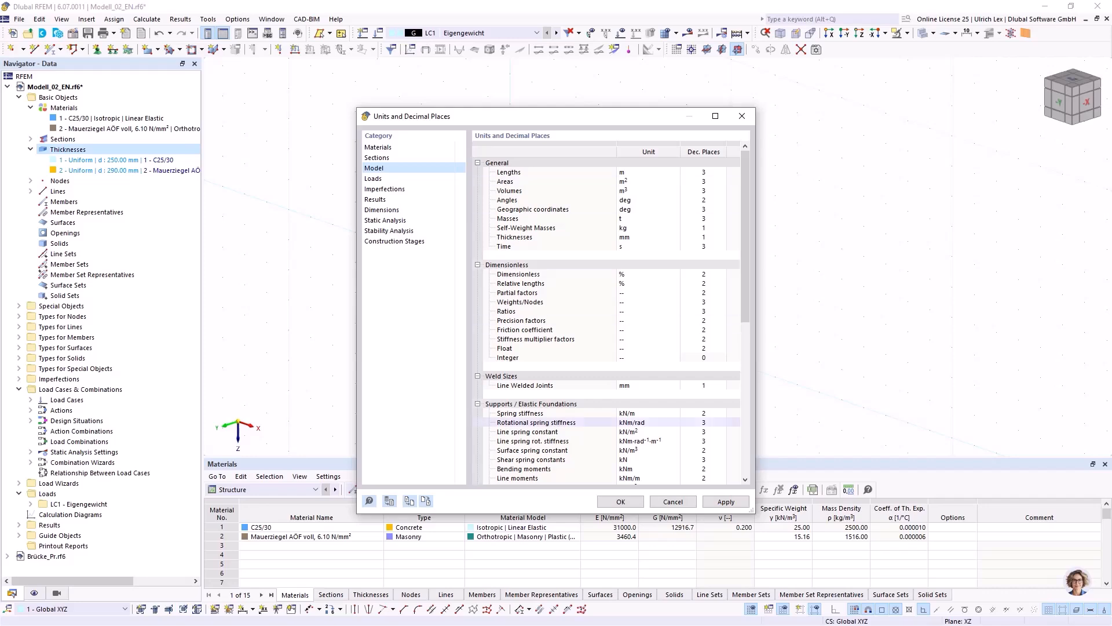
left_click(621, 502)
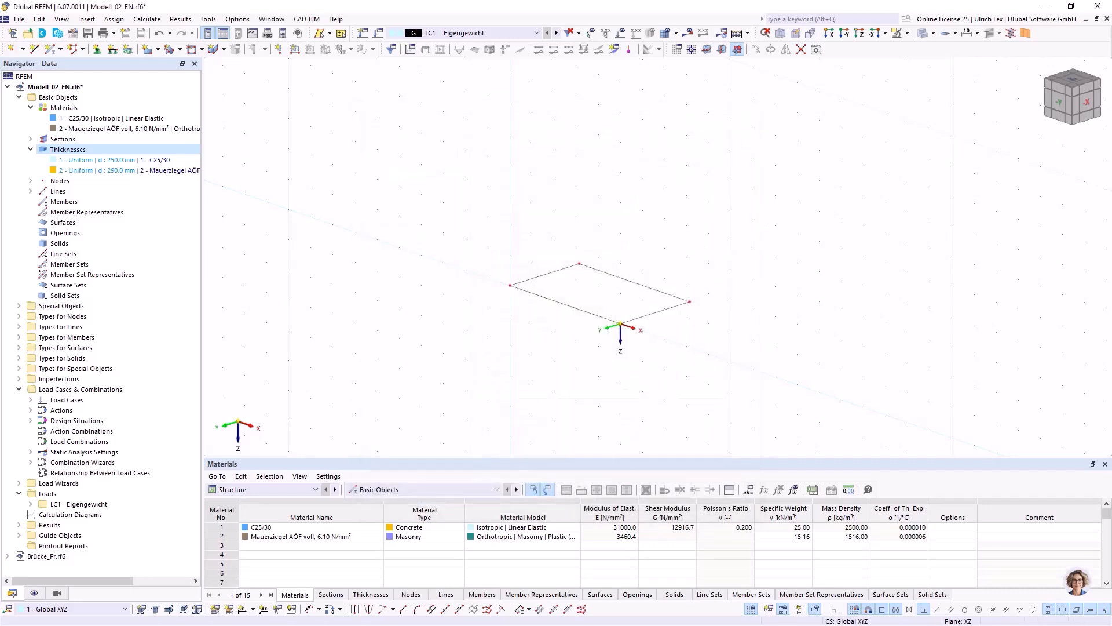
right_click(751, 609)
left_click(777, 600)
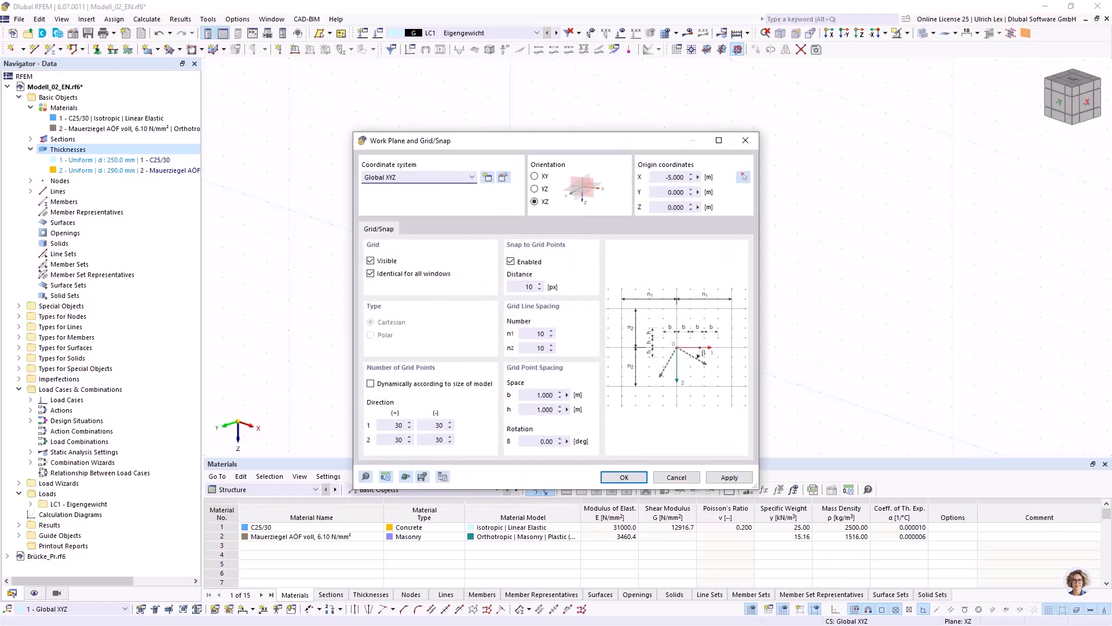
left_click(624, 476)
Draw a vertical line upward from the corner at X -5 m and copy it to the other three corners of the rectangle.
scroll(615, 184, "up", 2)
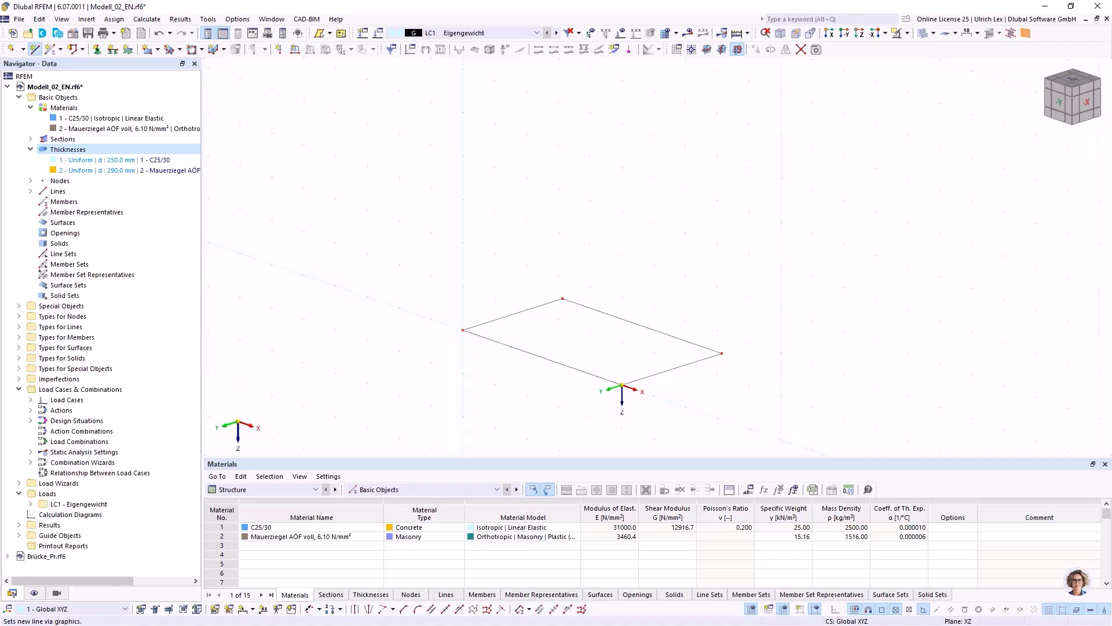
left_click(35, 49)
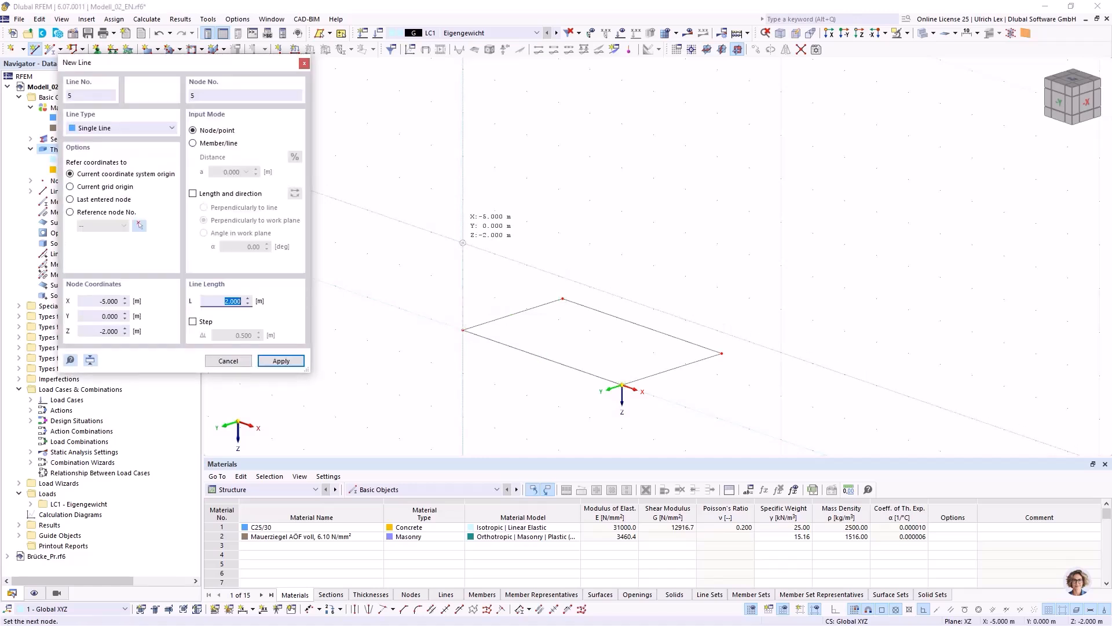
type("2,")
key("Return")
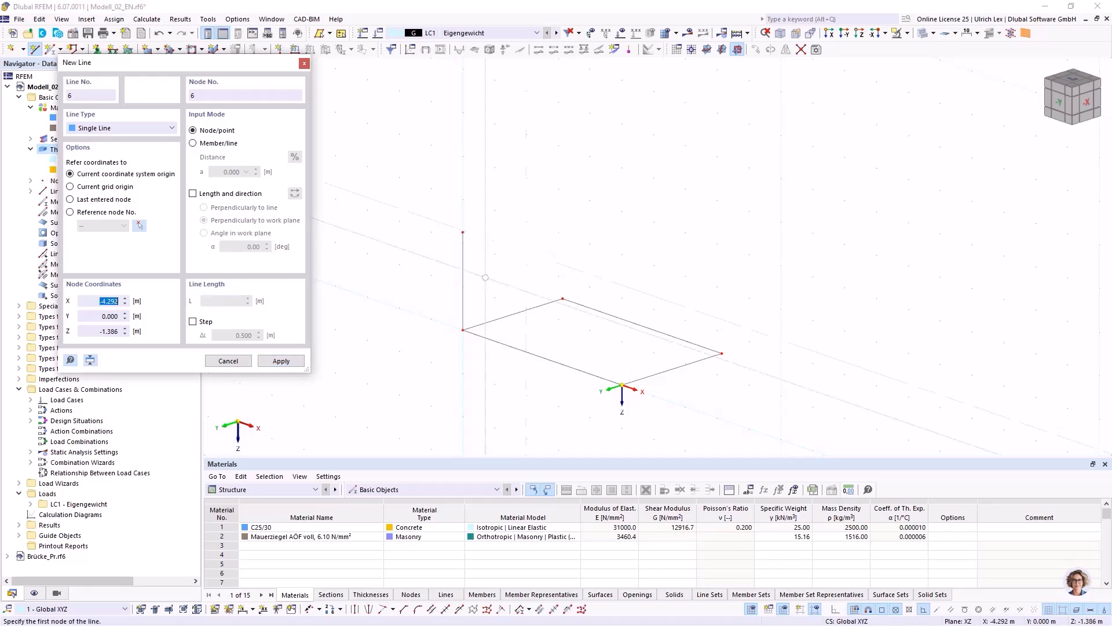
key("Escape")
left_click_drag(463, 330, 722, 352, "ctrl")
left_click_drag(463, 326, 621, 385, "ctrl")
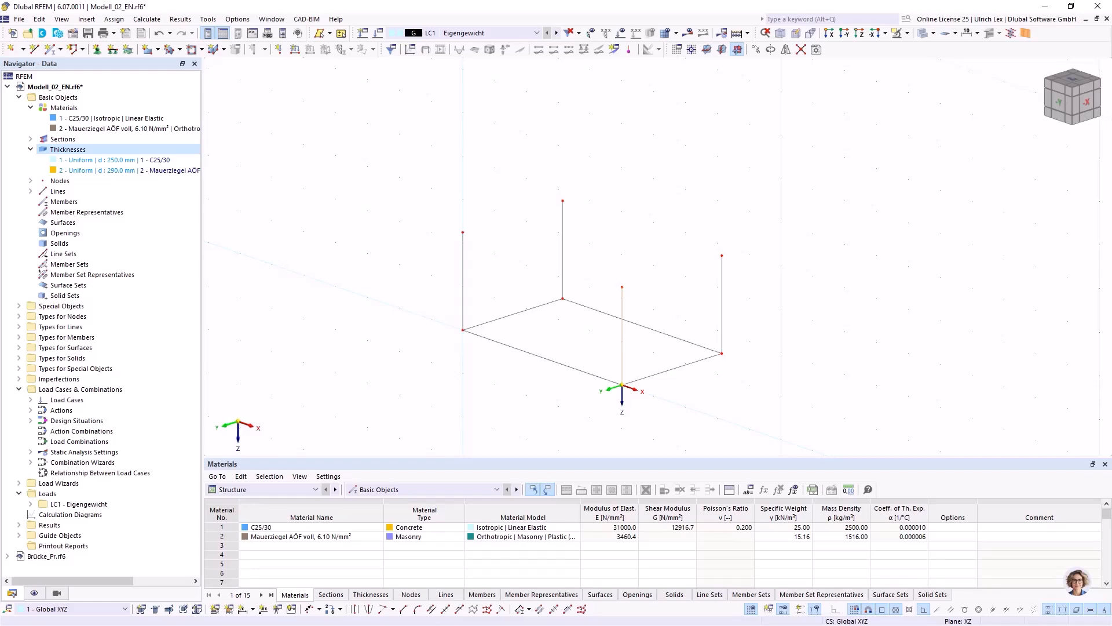
Reduce the work plane's grid point spacing below 1 m in both directions.
right_click(754, 609)
left_click(777, 599)
double_click(545, 395)
type("0,25")
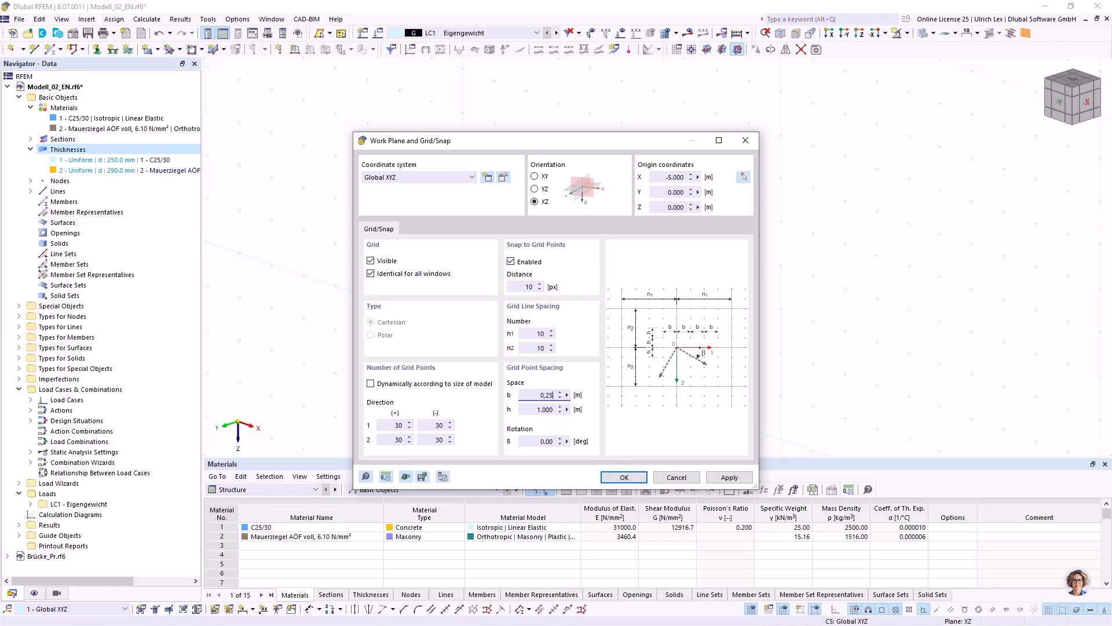
key("Tab")
key("Tab")
key("Return")
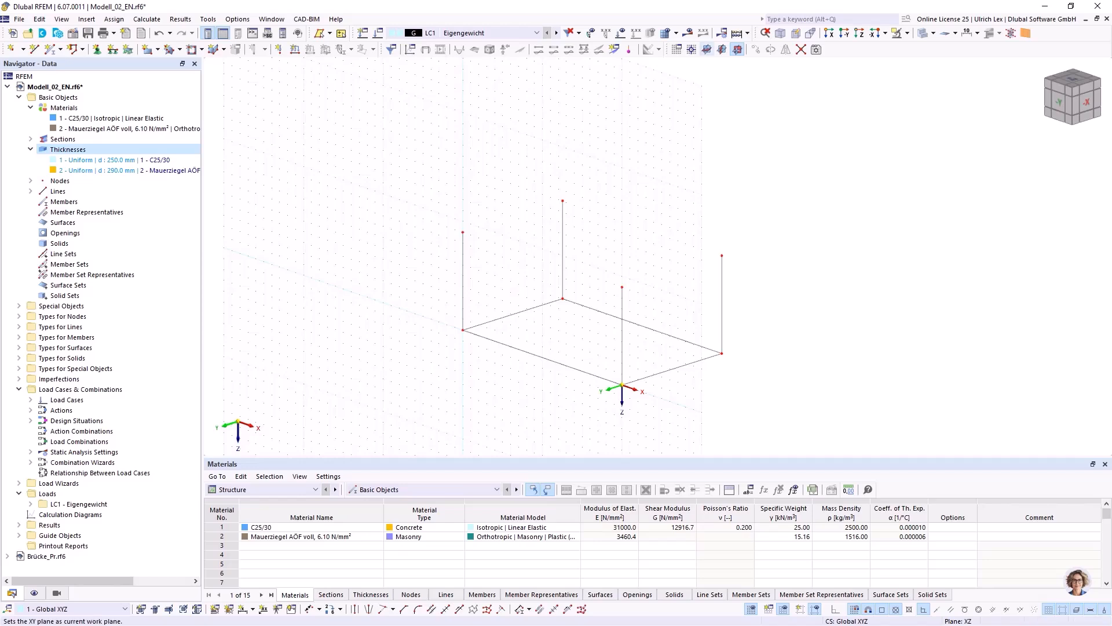
Switch to the YZ work plane and place its origin at the global origin node.
left_click(722, 49)
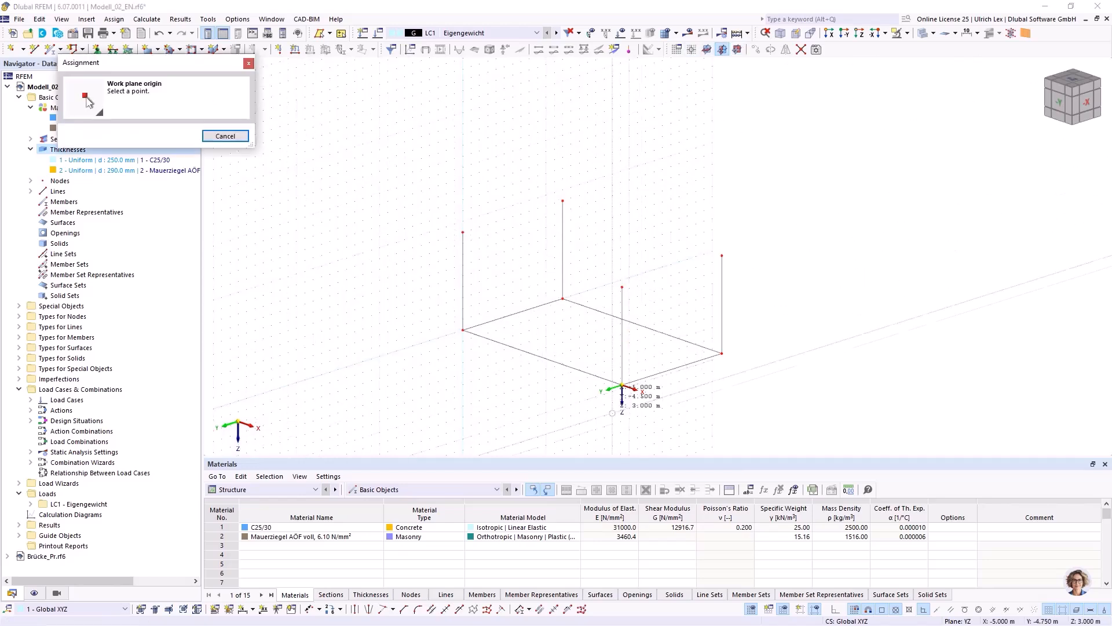
left_click(621, 386)
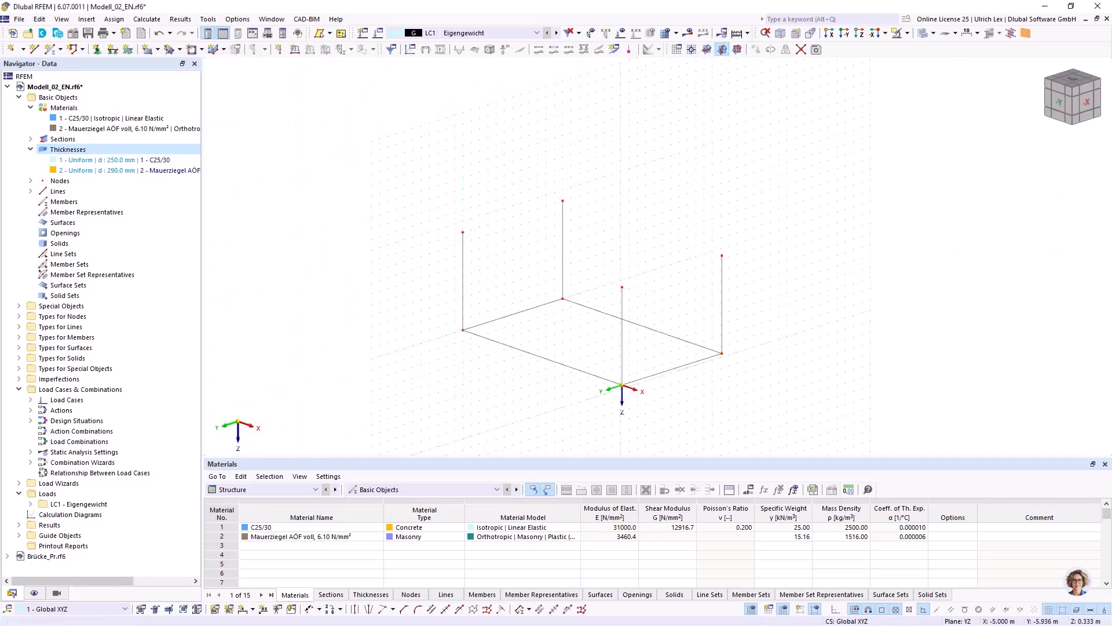
left_click(692, 49)
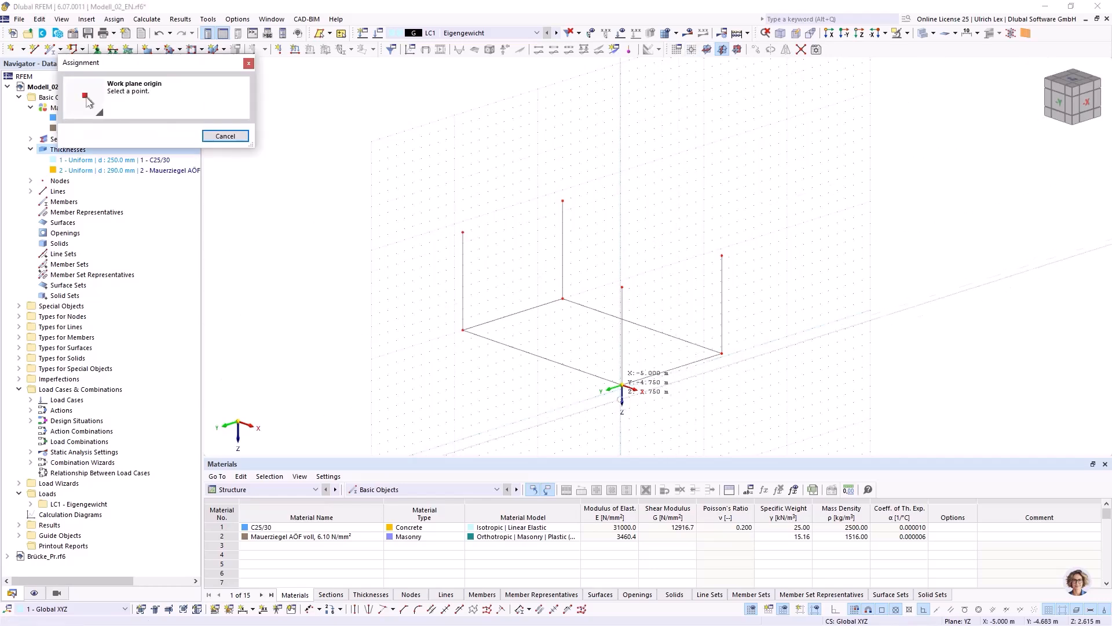
left_click(622, 385)
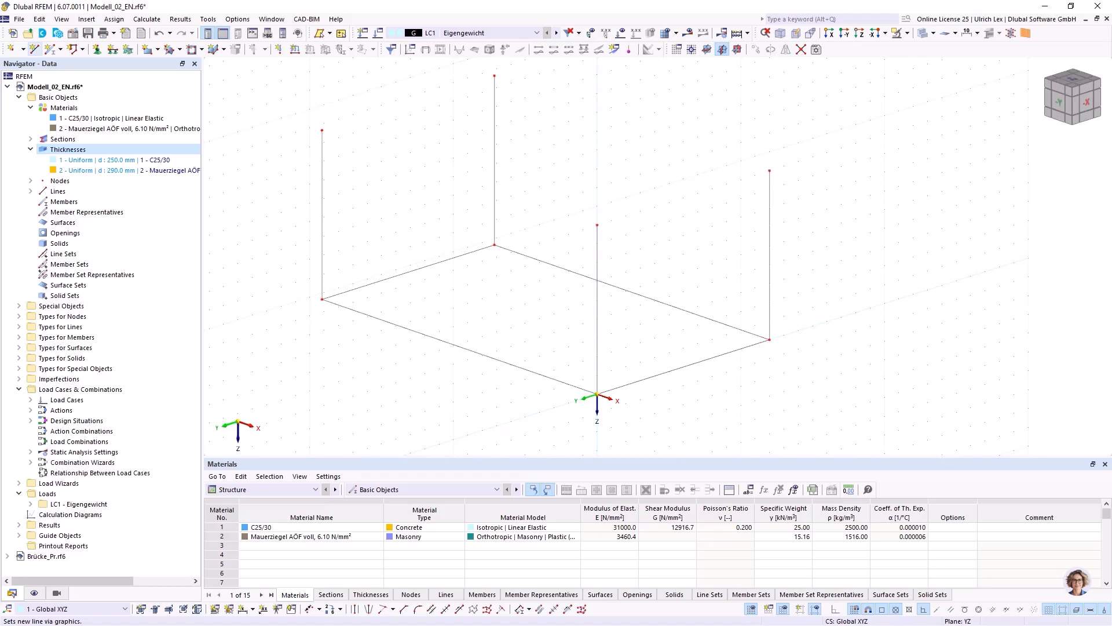
Draw two 2 m high vertical lines from the base edge at X 0, at Y -0.750 m and Y -2.250 m.
left_click(35, 49)
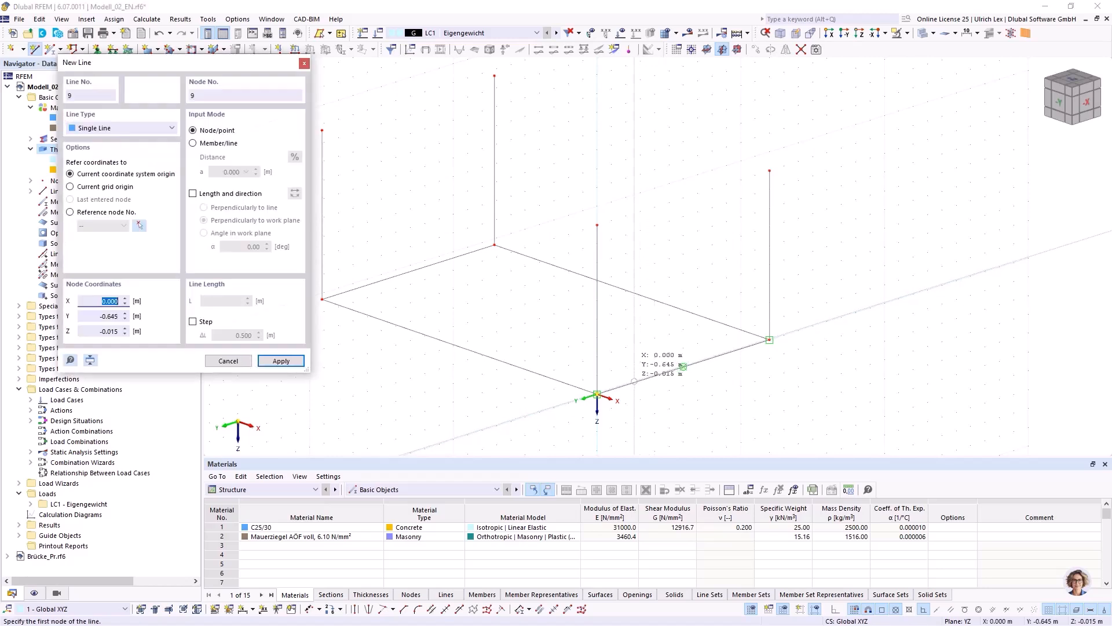
left_click(640, 380)
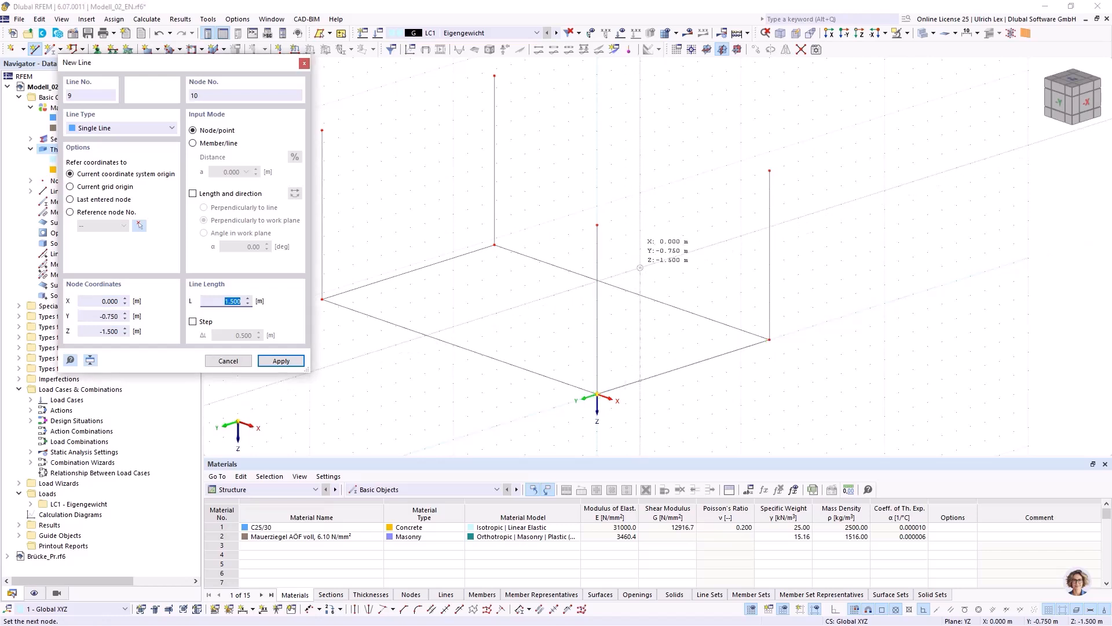
left_click(640, 230)
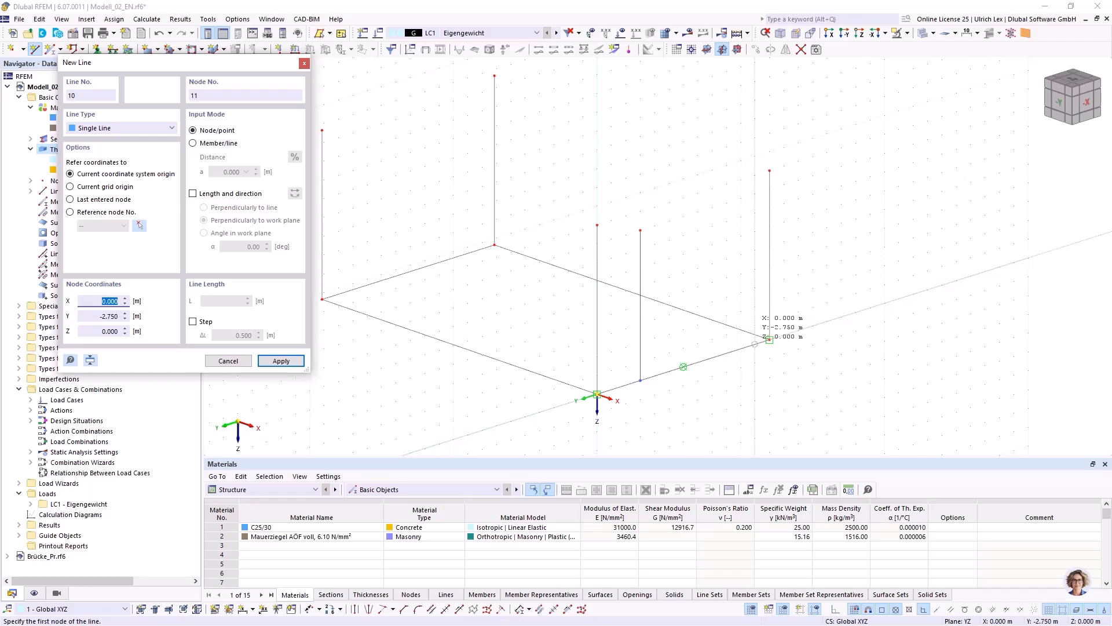
left_click(769, 341)
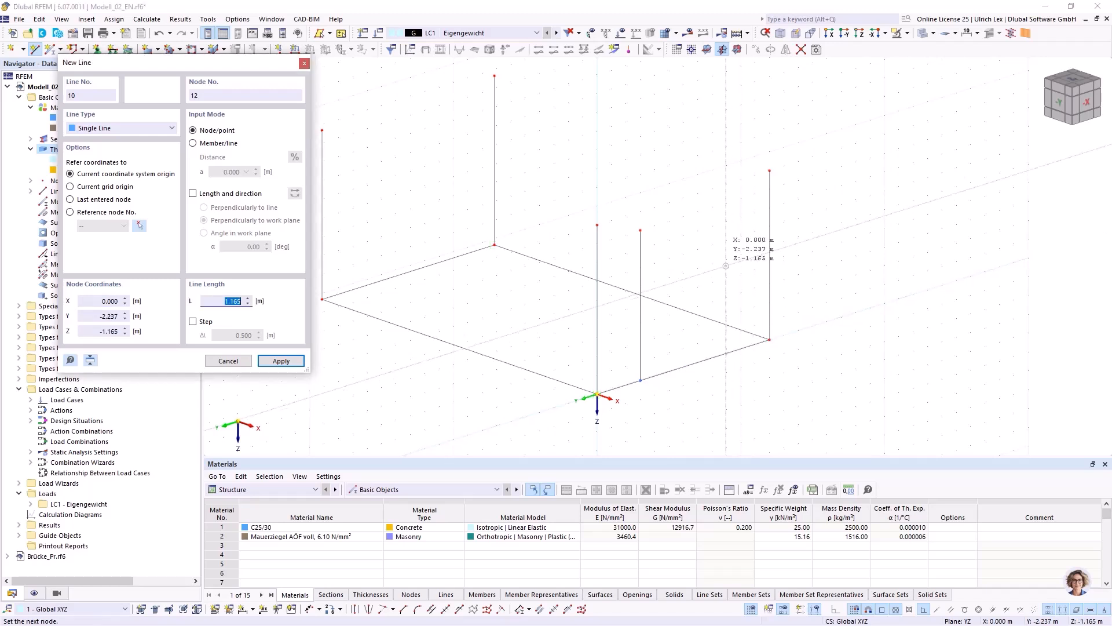
type("250")
key("Return")
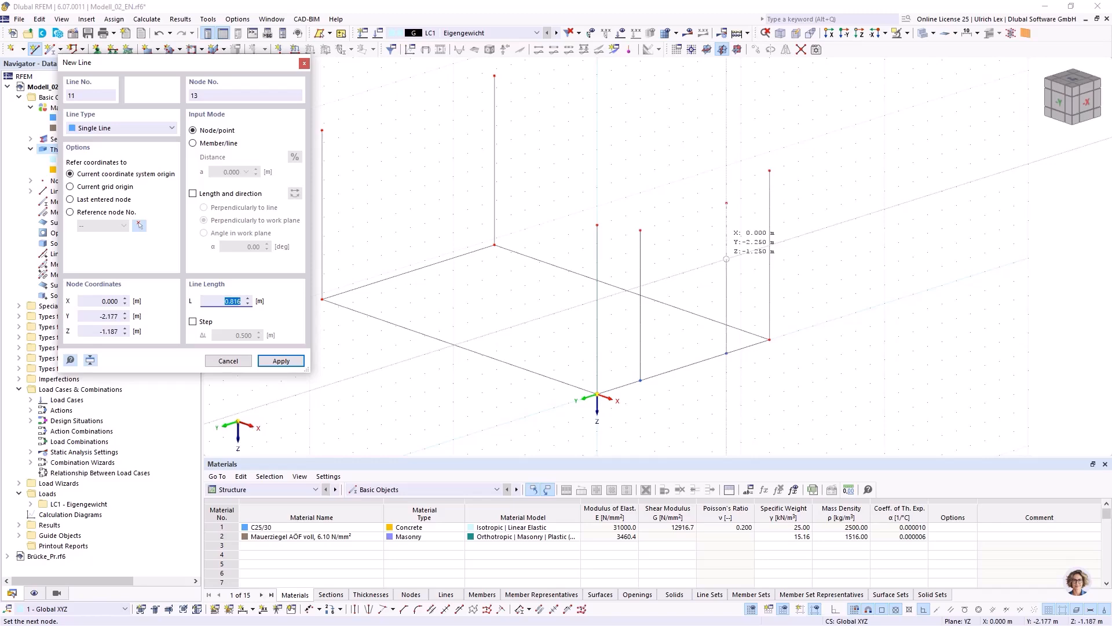
key("Escape")
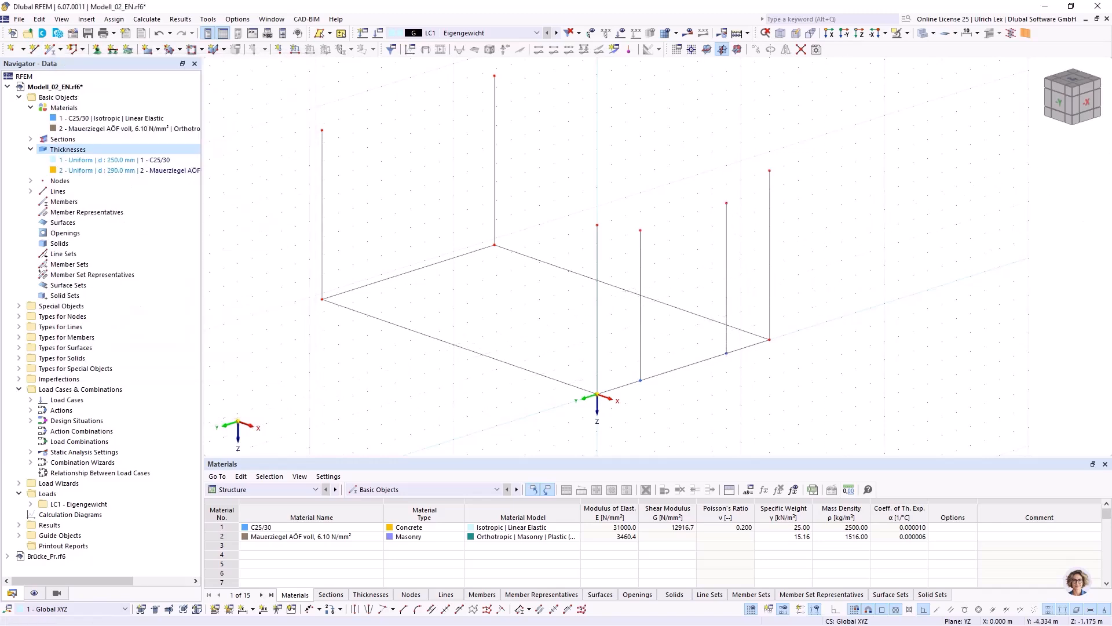
Isolate the wall lines and nodes in the plane at X 0 using visibility by selected and related objects.
middle_click_drag(779, 290, 548, 283, "ctrl")
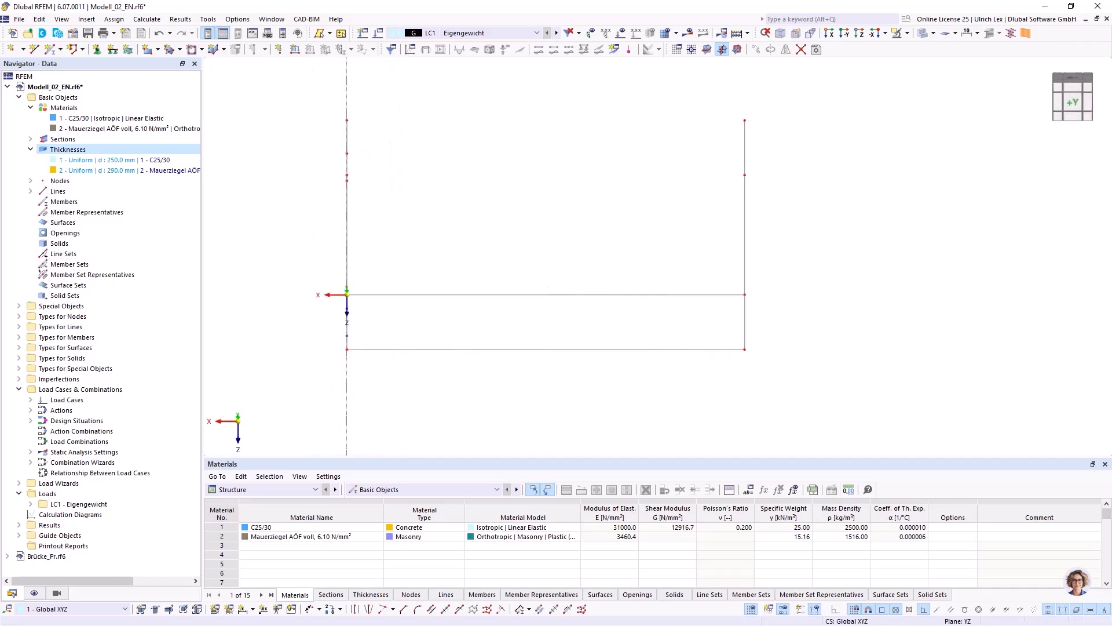
left_click_drag(270, 92, 387, 385)
left_click(907, 33)
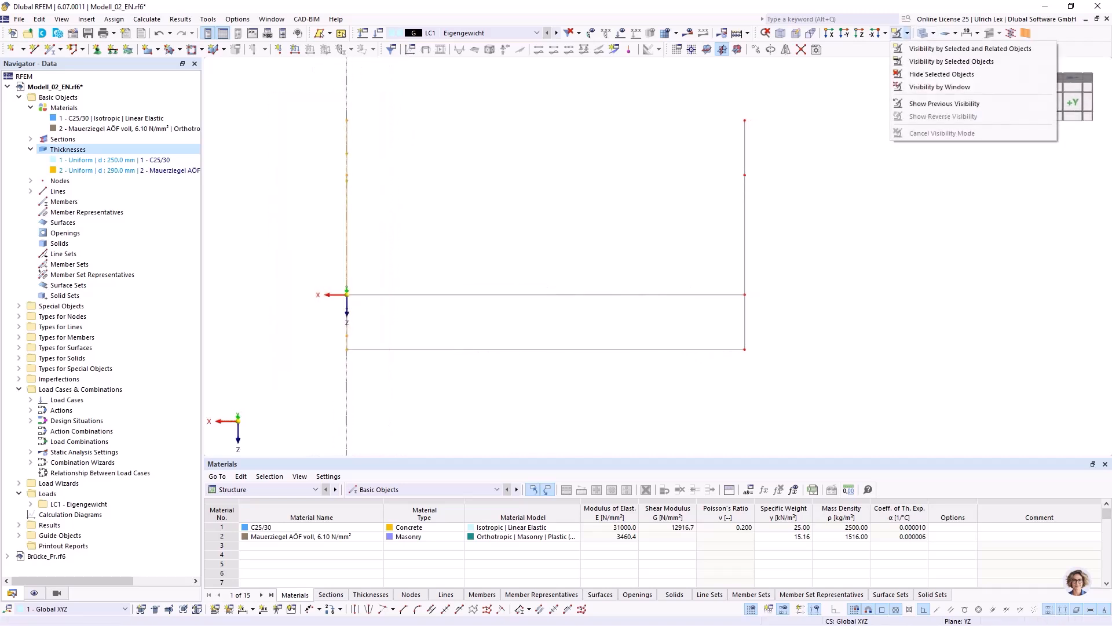
left_click(938, 48)
key("Escape")
middle_click_drag(226, 264, 544, 252, "ctrl")
scroll(288, 275, "down", 2)
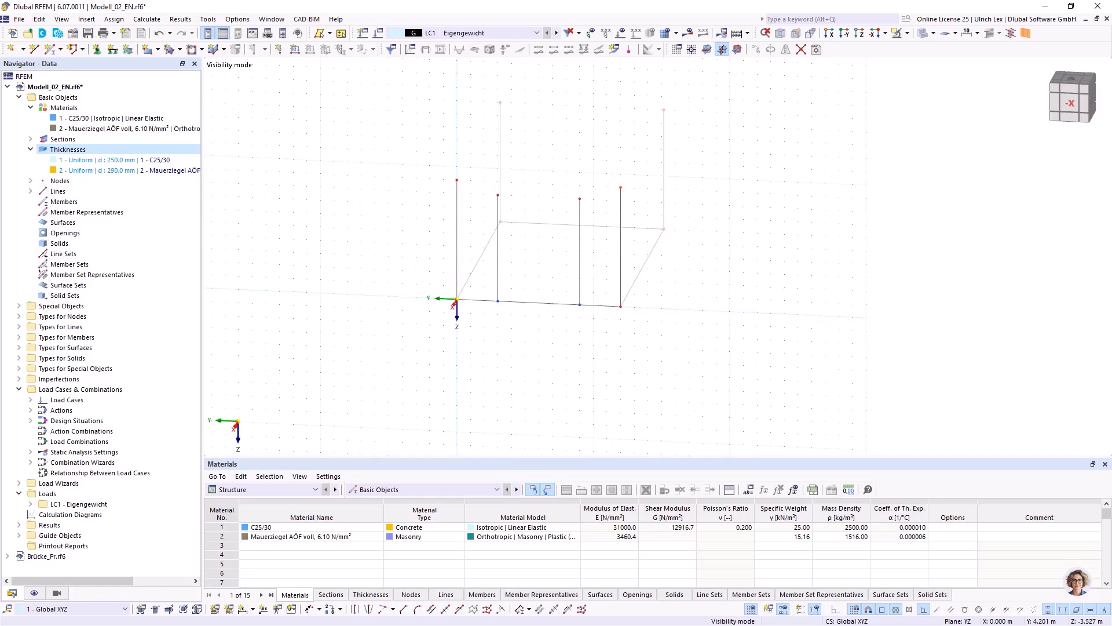
Draw an arc via centre node, edge node and angle between the opening lines' top ends, centred at Y -1.500 m, Z -0.750 m.
left_click(82, 50)
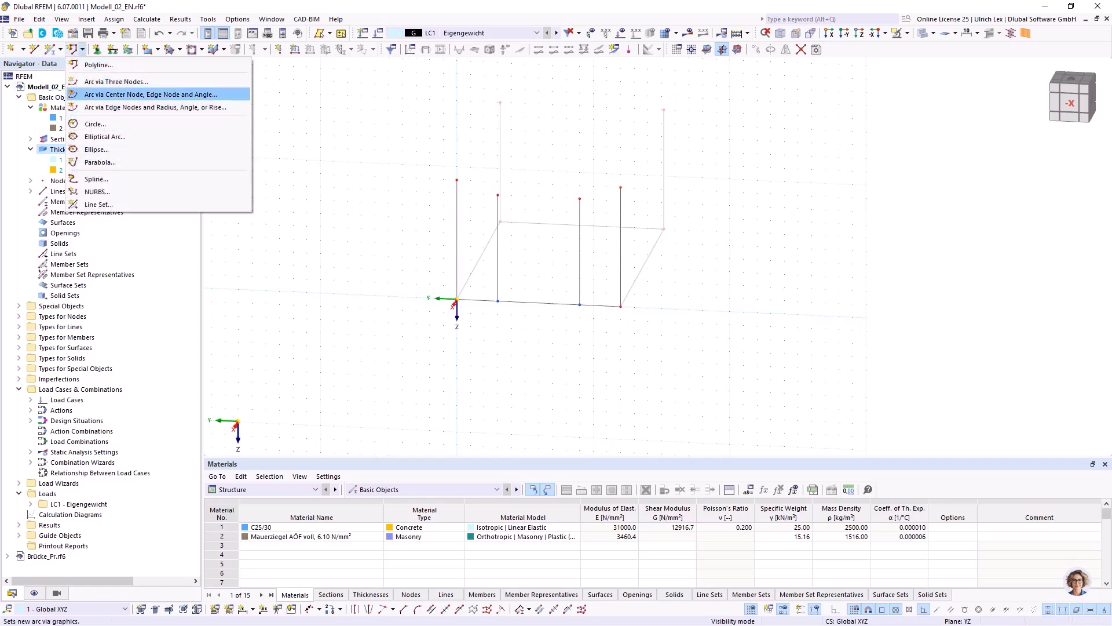
left_click(151, 94)
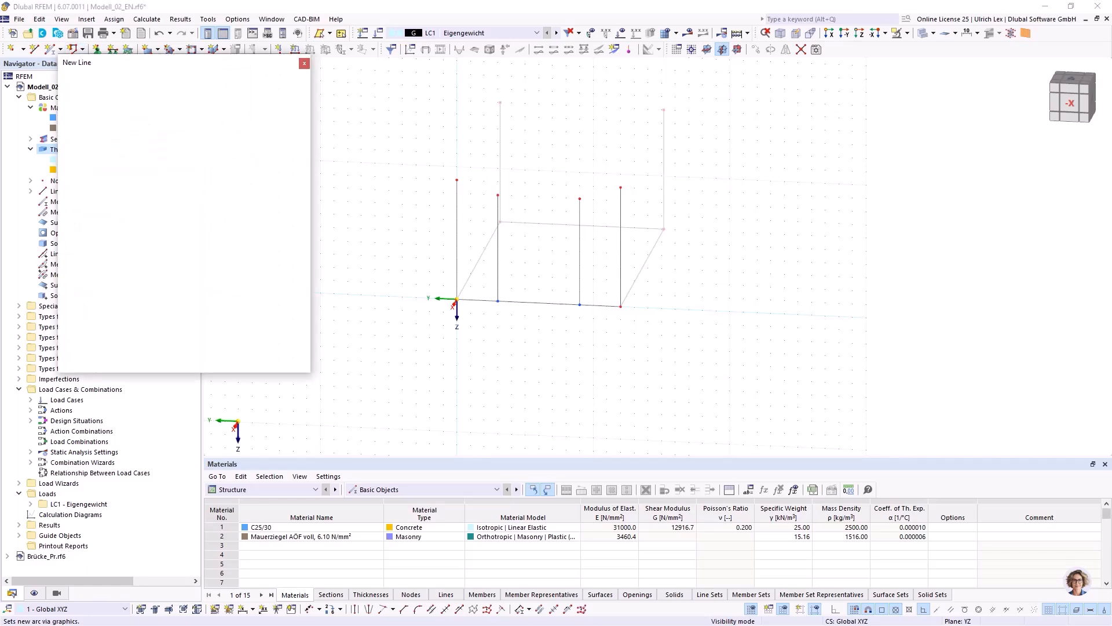
left_click(539, 263)
left_click(498, 195)
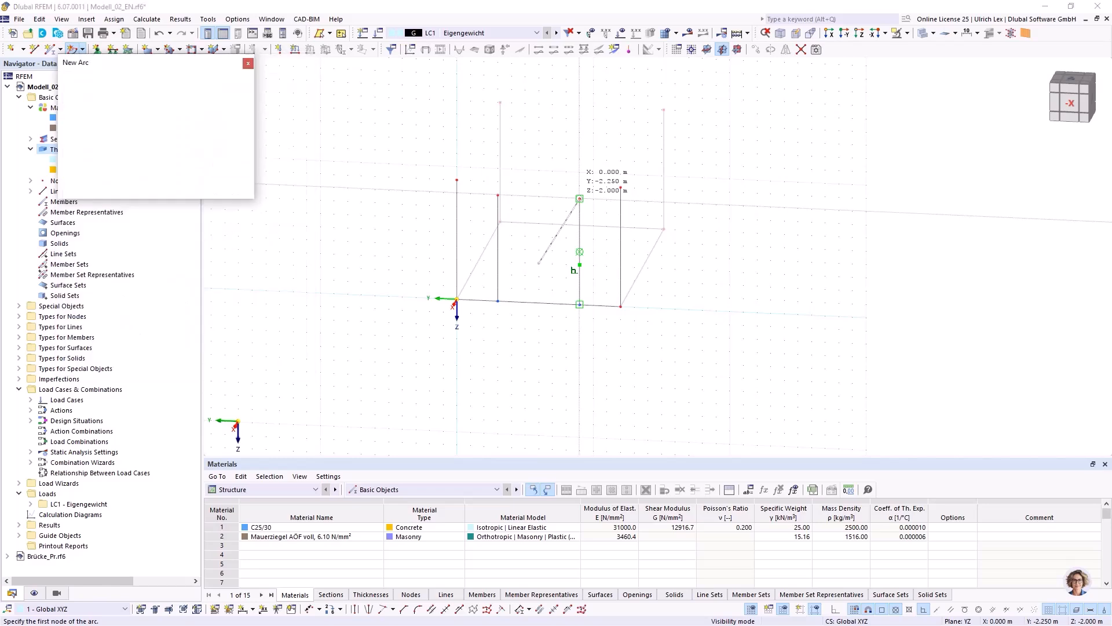
key("Return")
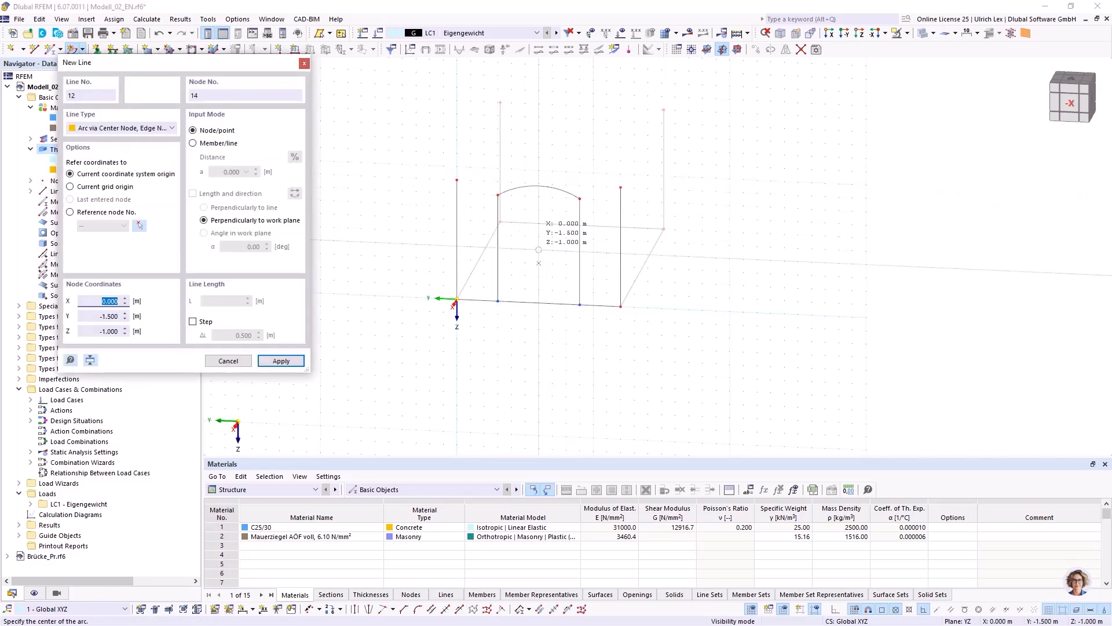
Draw a 112.62° arc with a radius of about 1.803 m between the top ends of the outer wall edges at X 0.
left_click(539, 236)
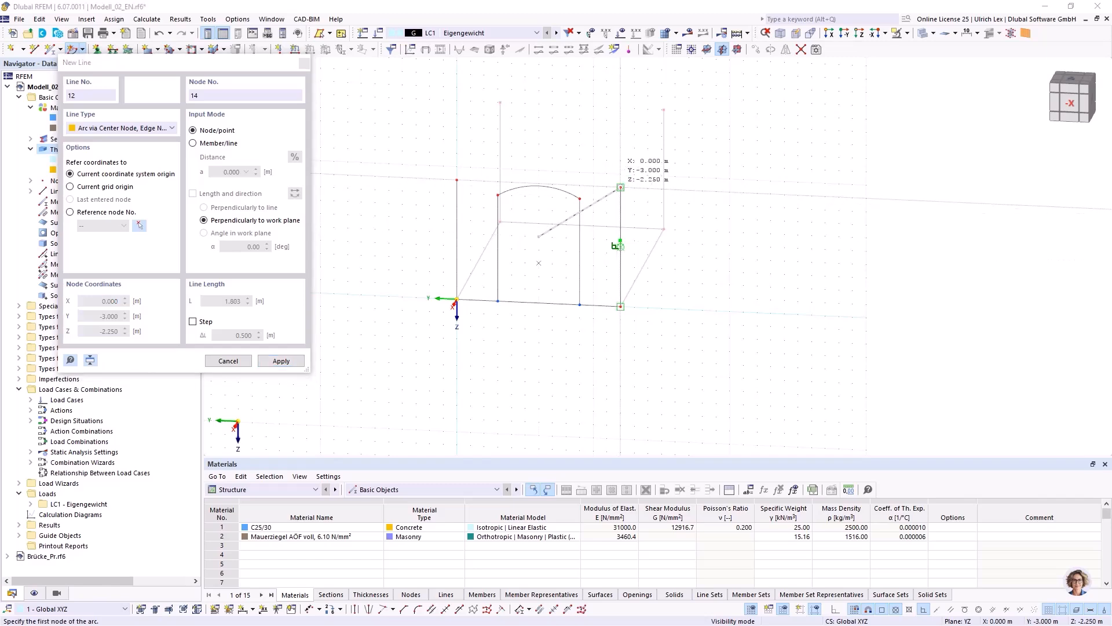
left_click(620, 187)
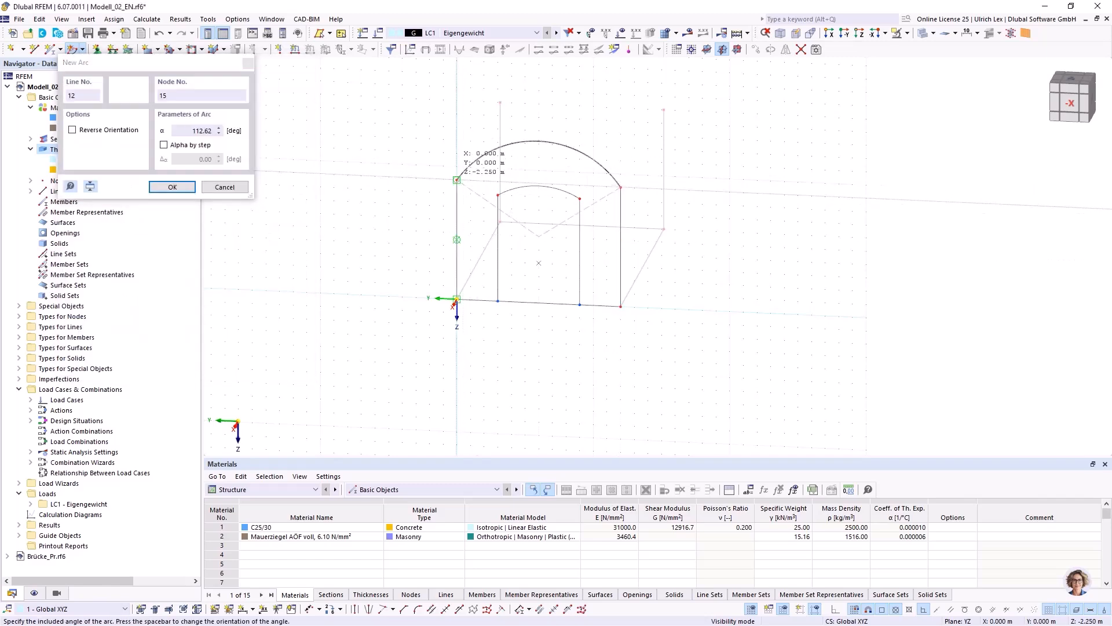
left_click(458, 181)
key("Escape")
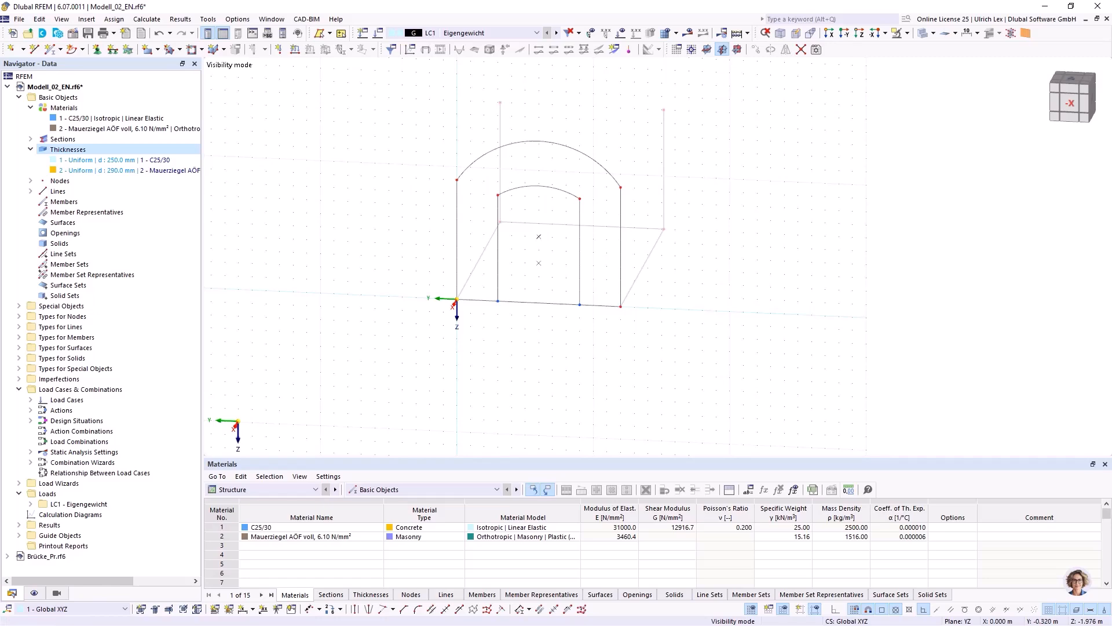
Draw two single lines from the inner arc's centre at Y -1.500 m, Z -0.750 m to the arc's two ends.
scroll(468, 255, "up", 1)
mouse_move(468, 258)
middle_mouse_down("ctrl")
mouse_move(486, 262)
mouse_move(487, 248)
middle_mouse_up("ctrl")
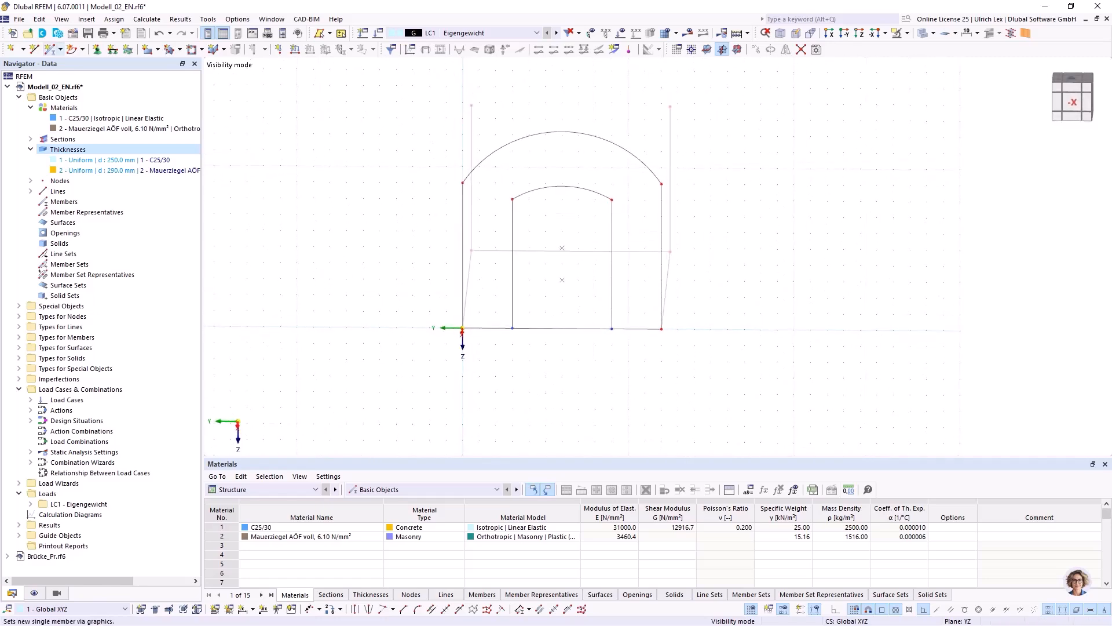
left_click(35, 49)
left_click(562, 280)
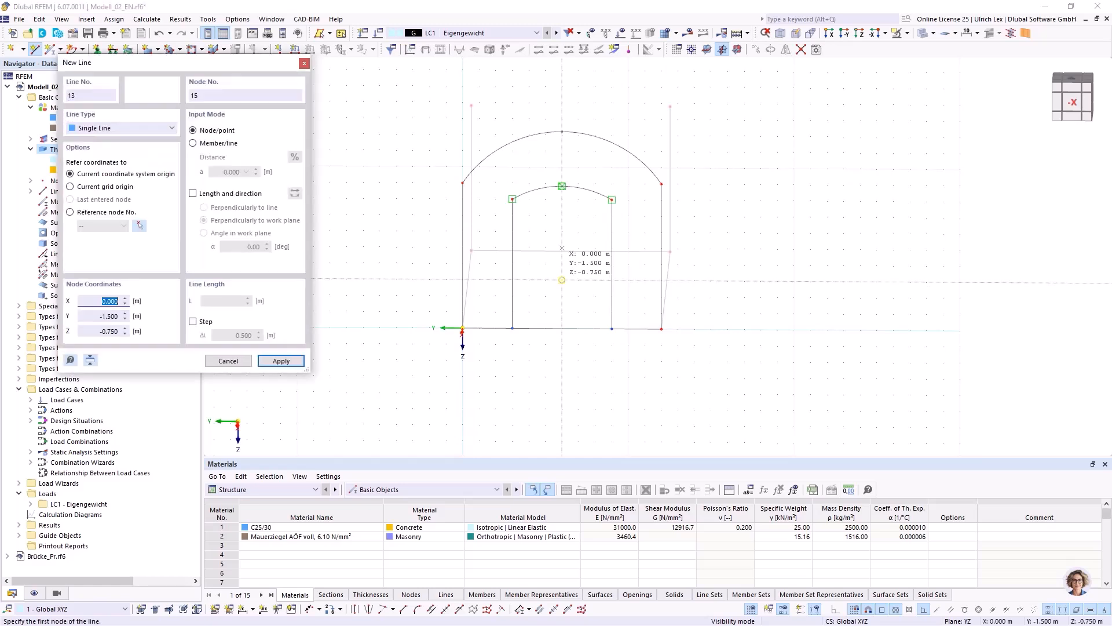
left_click(612, 199)
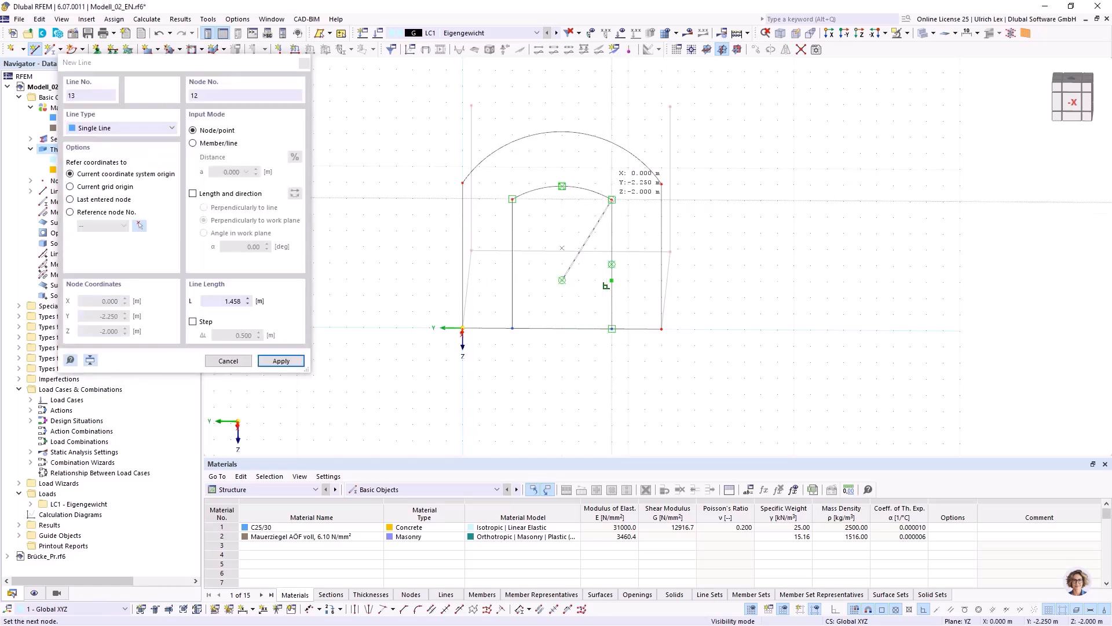
right_click(562, 215)
left_click(562, 280)
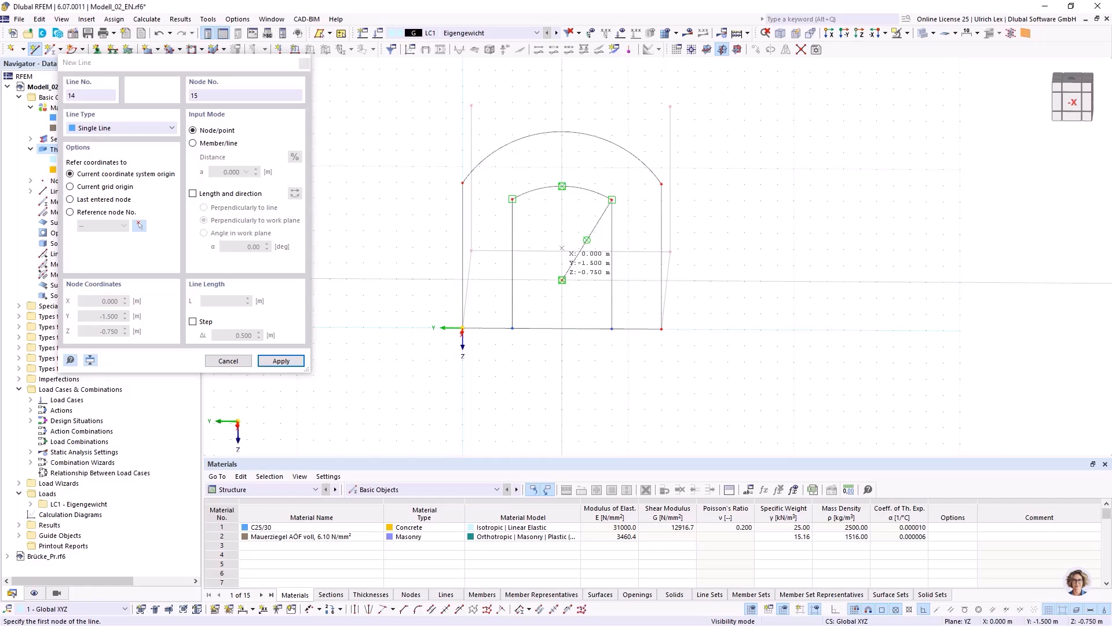
left_click(512, 198)
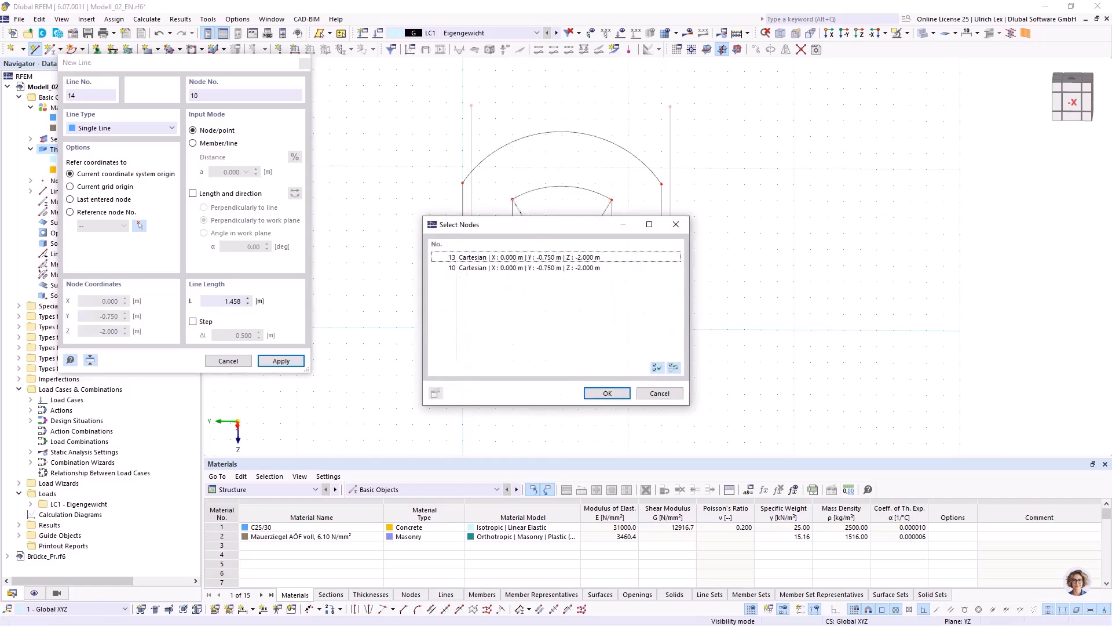
left_click(608, 393)
right_click(419, 290)
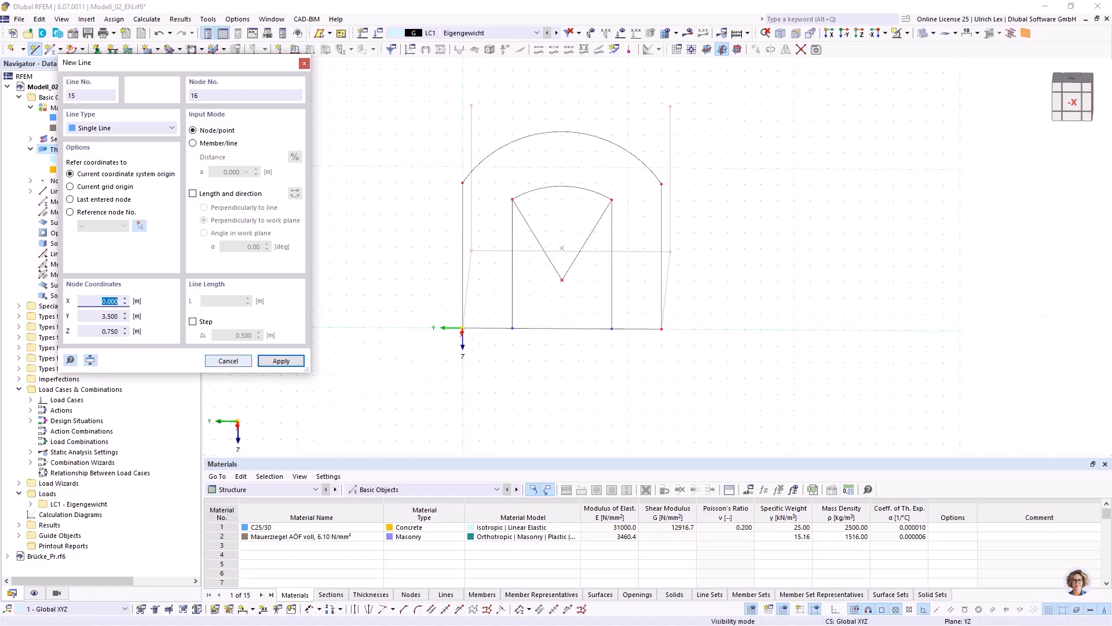
left_click(229, 360)
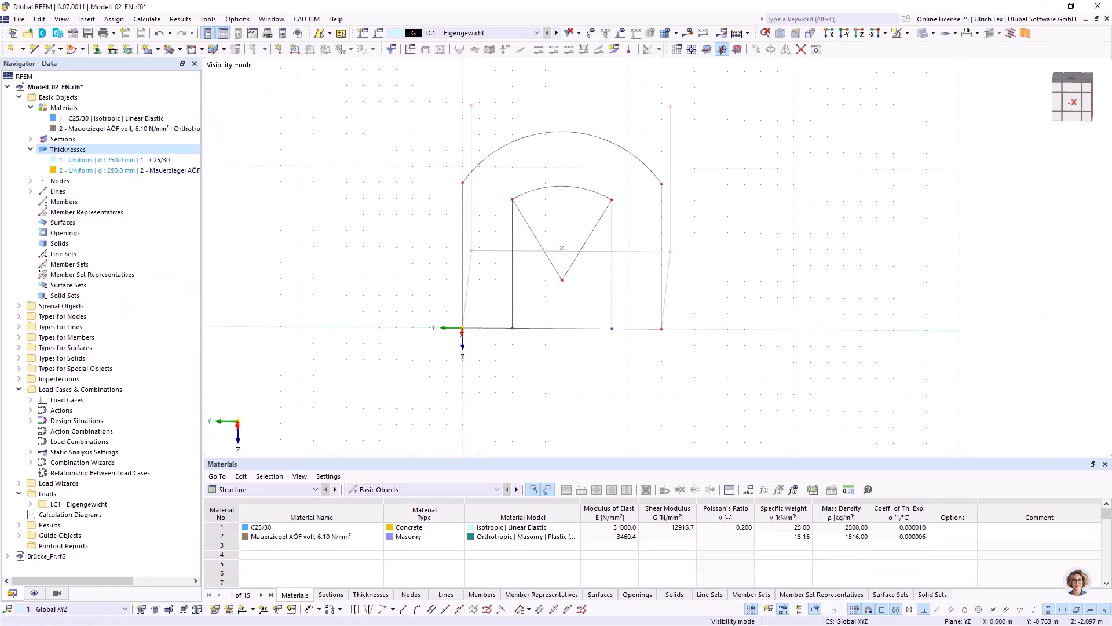
Check the top node of the outer wall edge at Y 0 for duplicate nodes.
middle_click_drag(633, 249, 735, 247, "ctrl")
right_click(735, 247)
key("Escape")
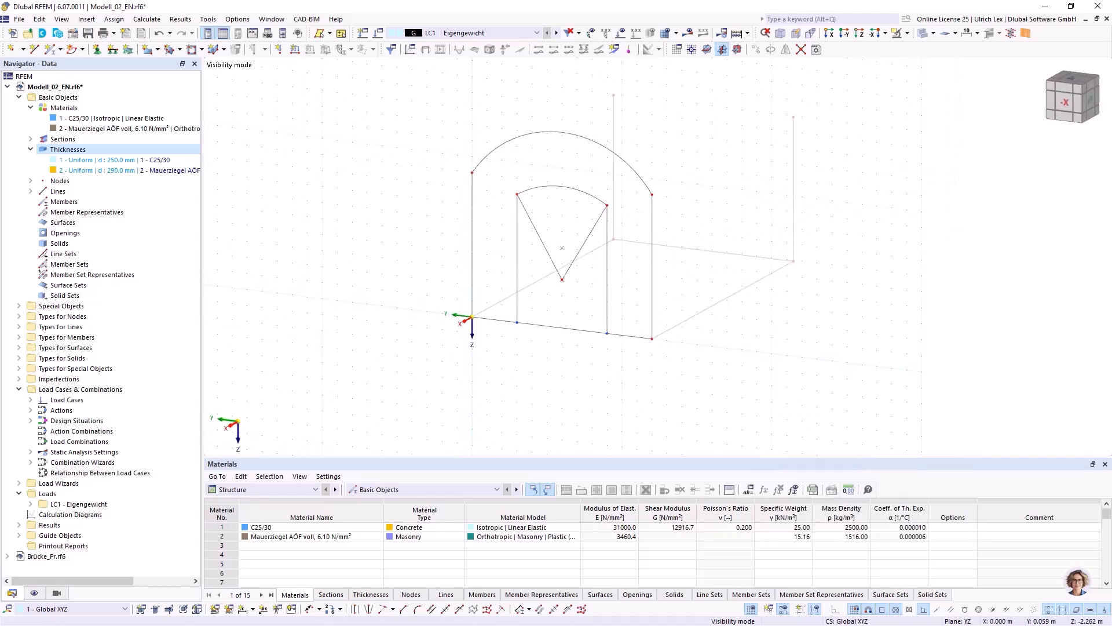
left_click(472, 317)
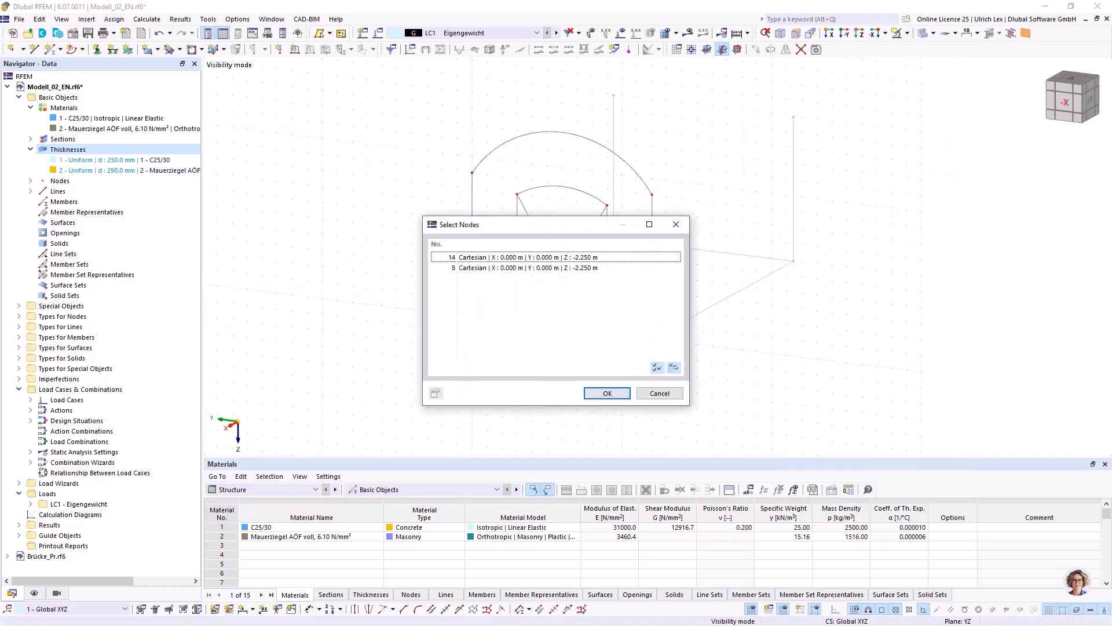
left_click(660, 393)
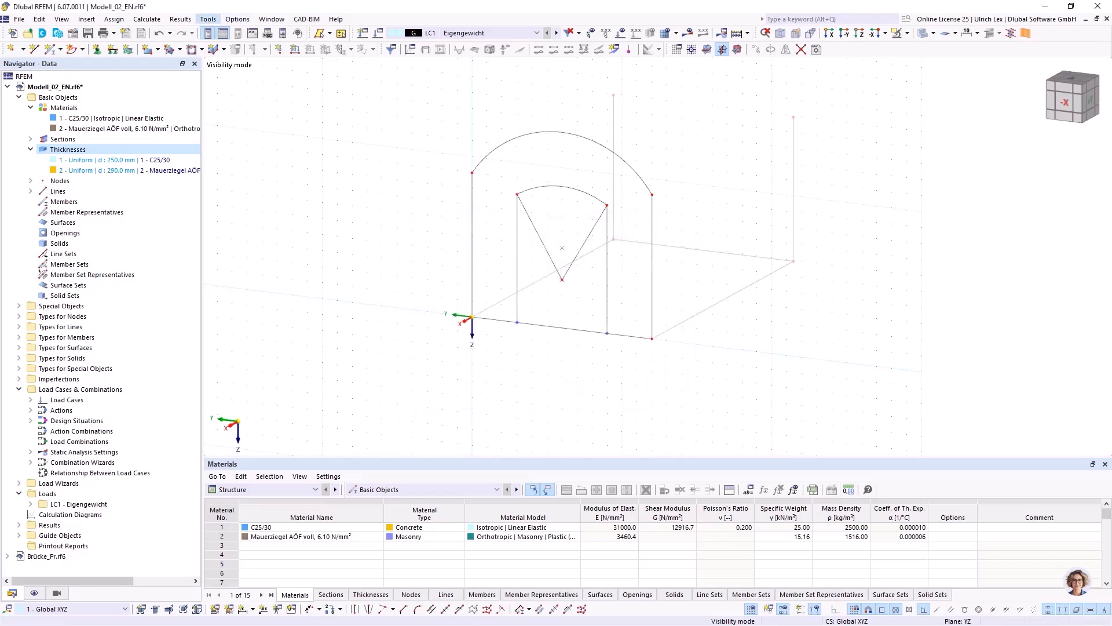
Run the identical nodes model check and unite node groups 8,14 and 10,13, deleting the unused nodes.
left_click(208, 19)
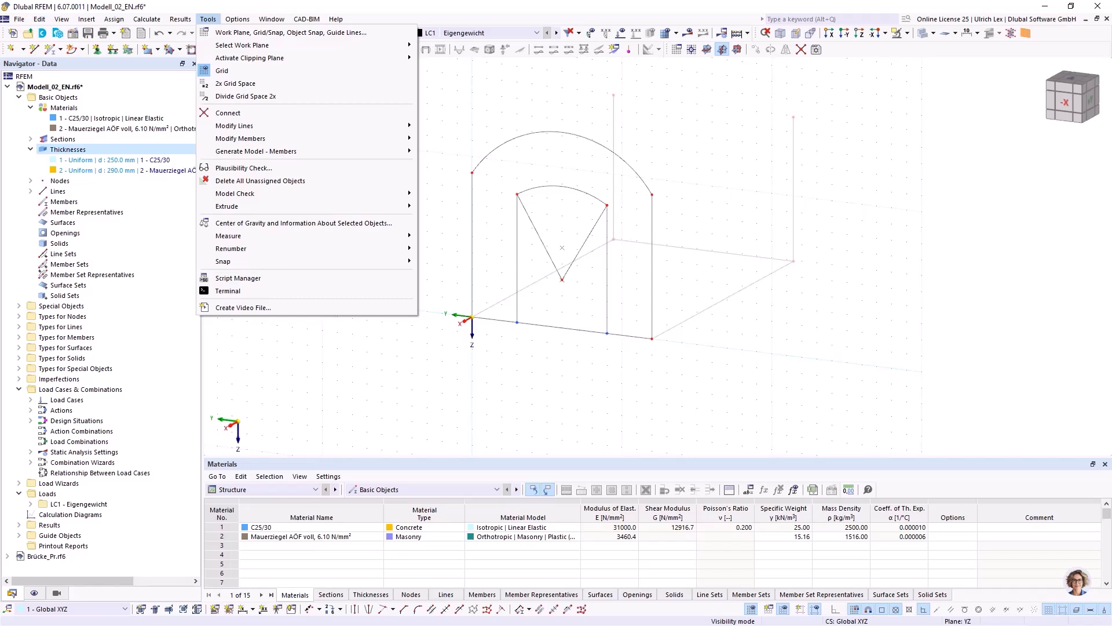
mouse_move(235, 193)
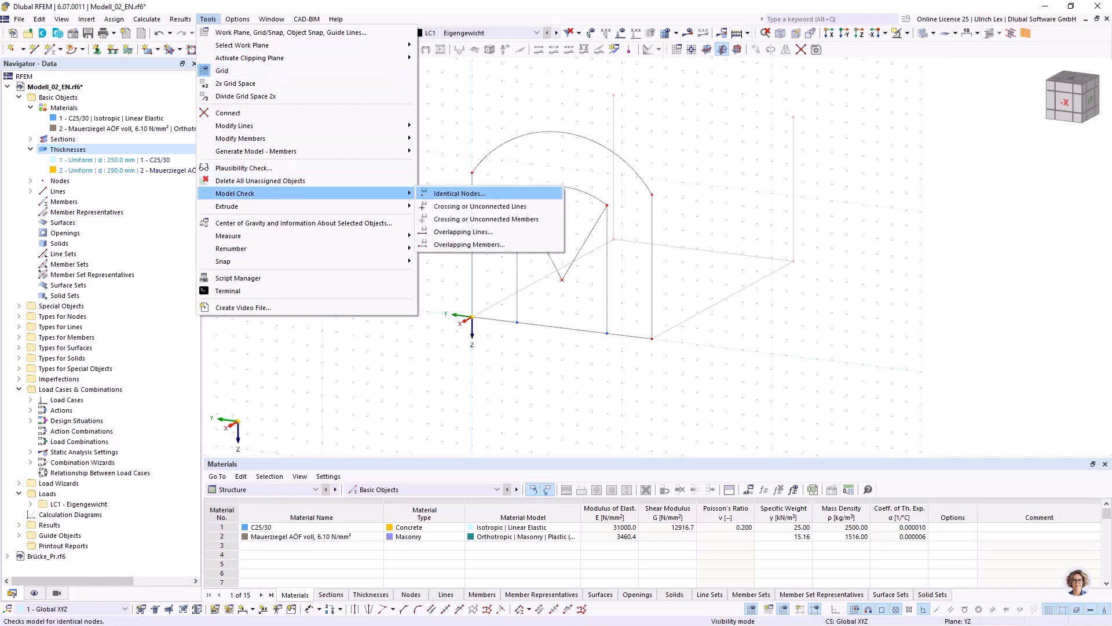
left_click(459, 194)
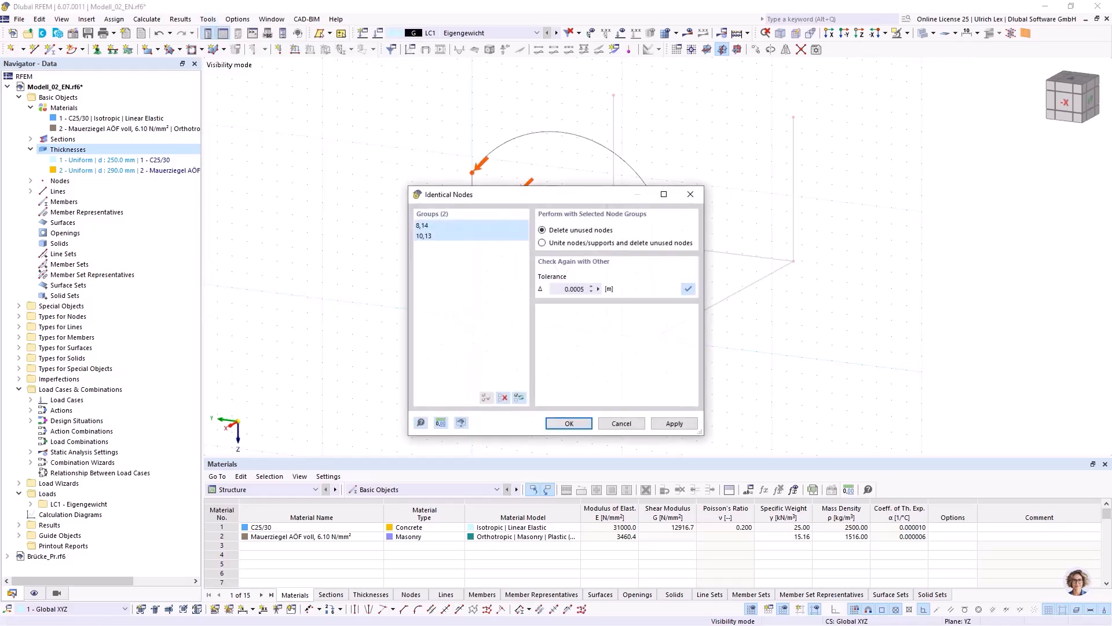
left_click_drag(463, 194, 447, 236)
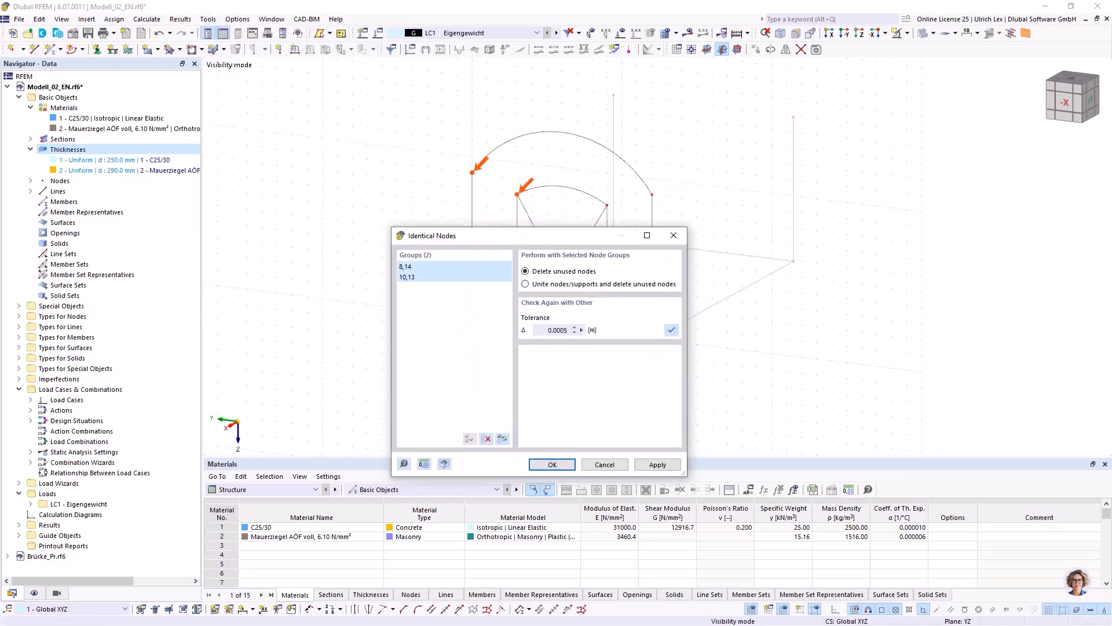
left_click_drag(447, 235, 391, 231)
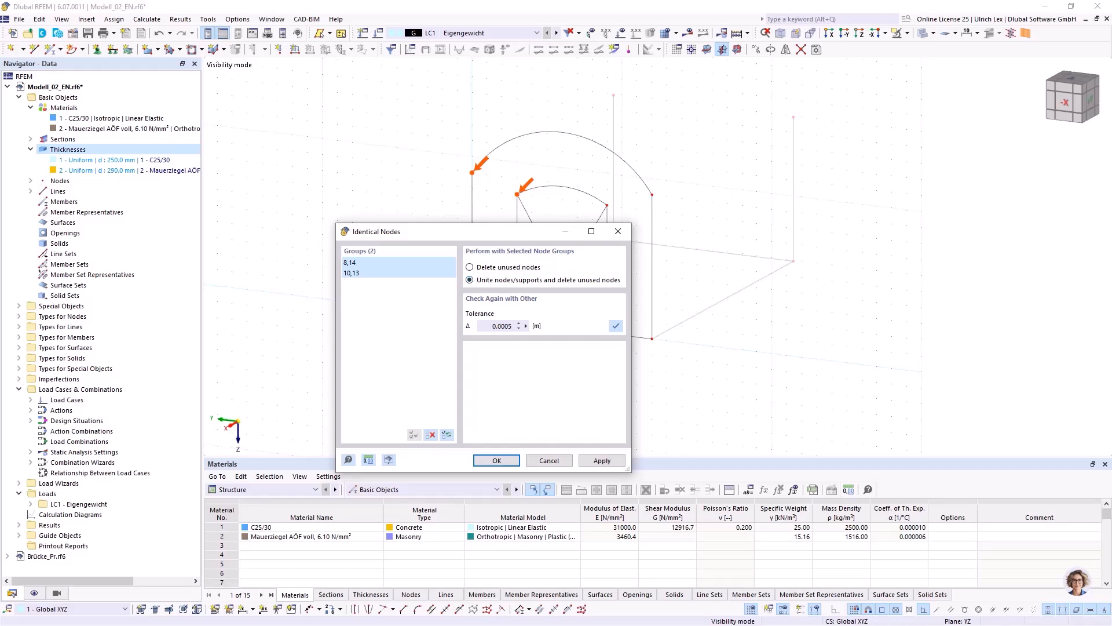
left_click(497, 461)
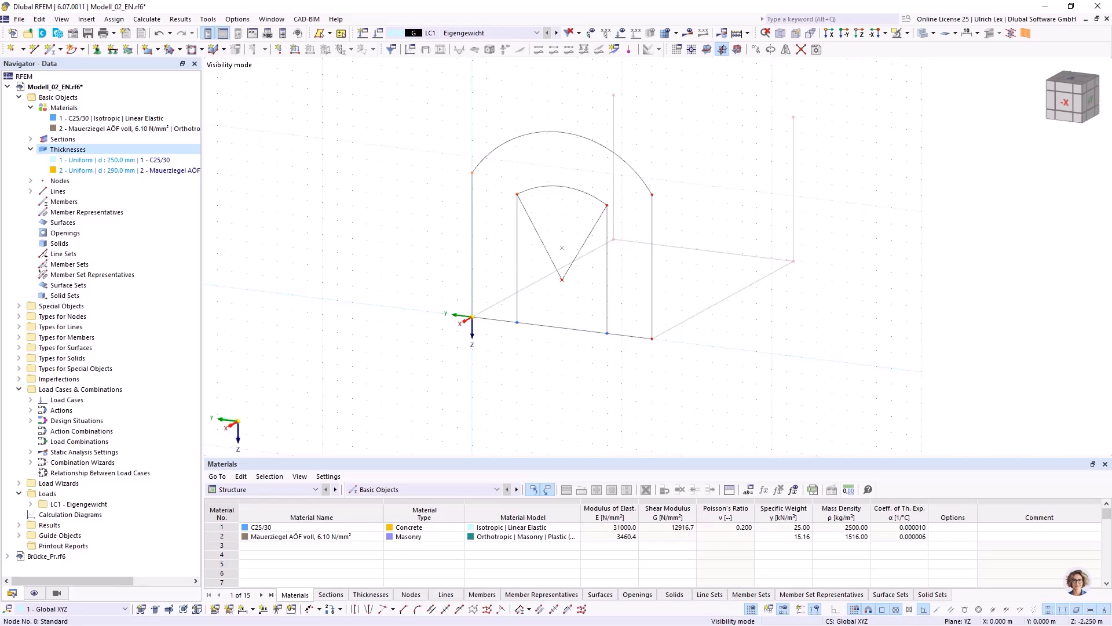
Enable the Extension option in the Standard object snap settings.
scroll(533, 172, "up", 2)
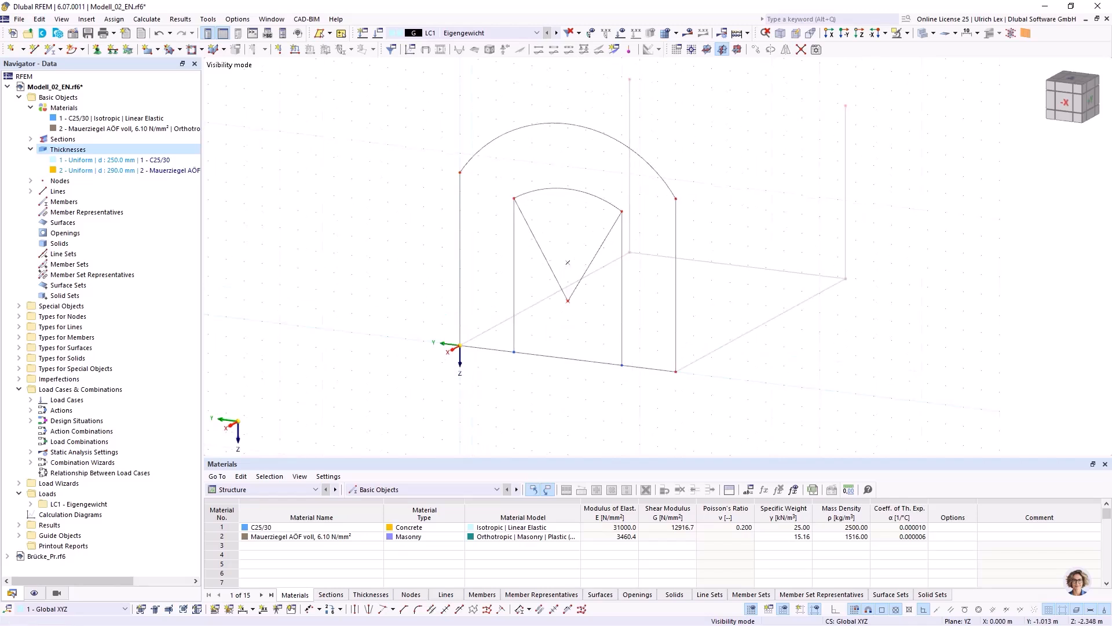
scroll(499, 158, "up", 1)
scroll(397, 145, "down", 1)
middle_click_drag(398, 314, 367, 323, "ctrl")
right_click(367, 323)
left_click(515, 295)
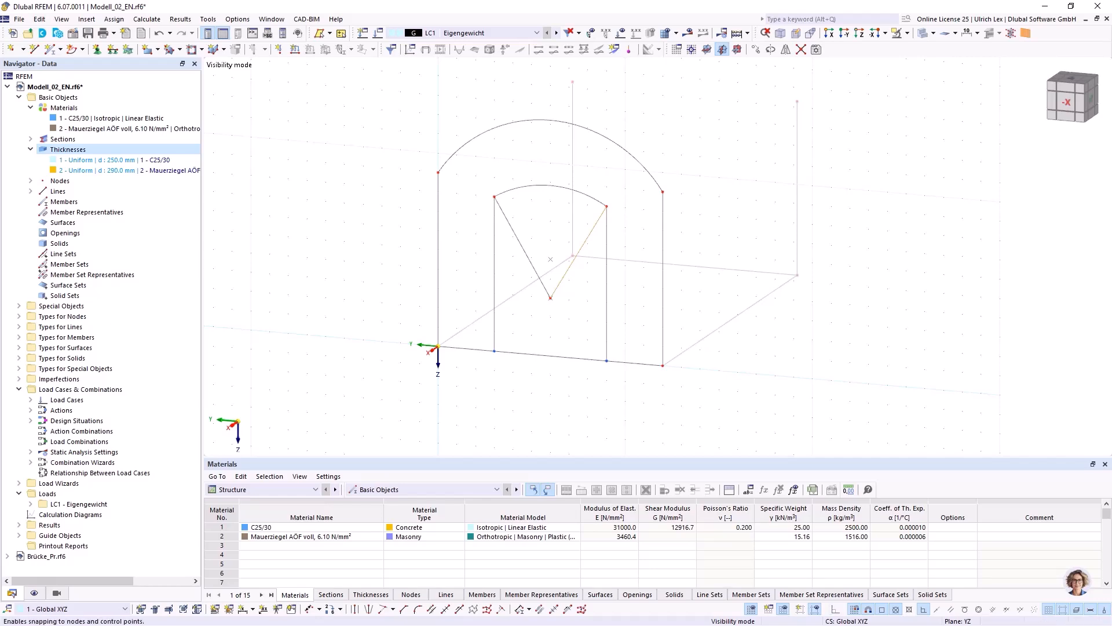
right_click(882, 609)
left_click(908, 599)
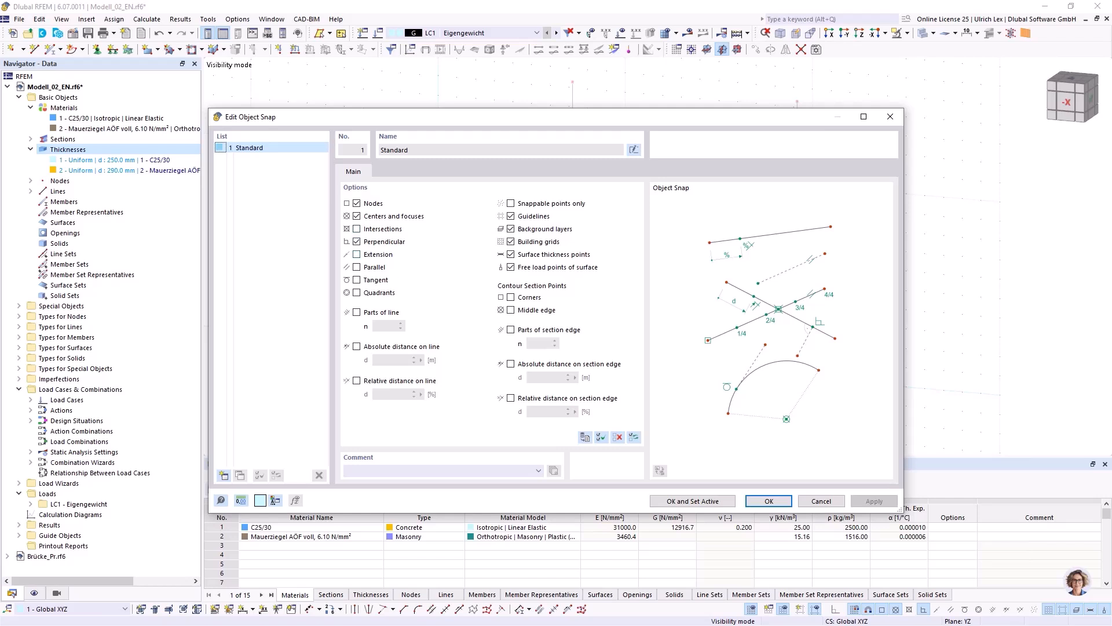
left_click(356, 254)
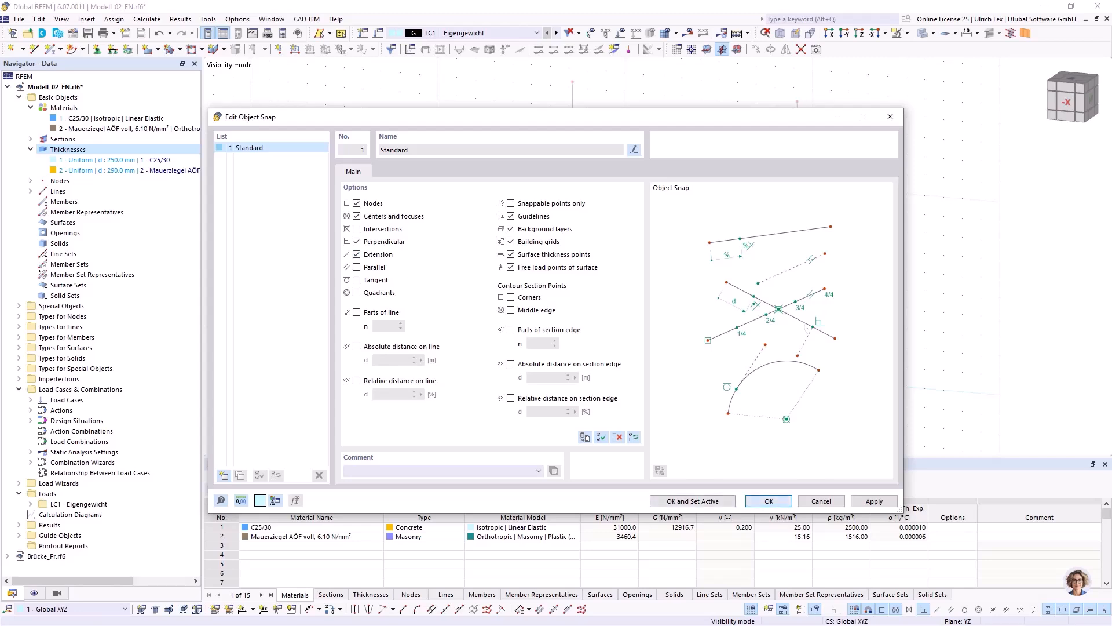
left_click(769, 501)
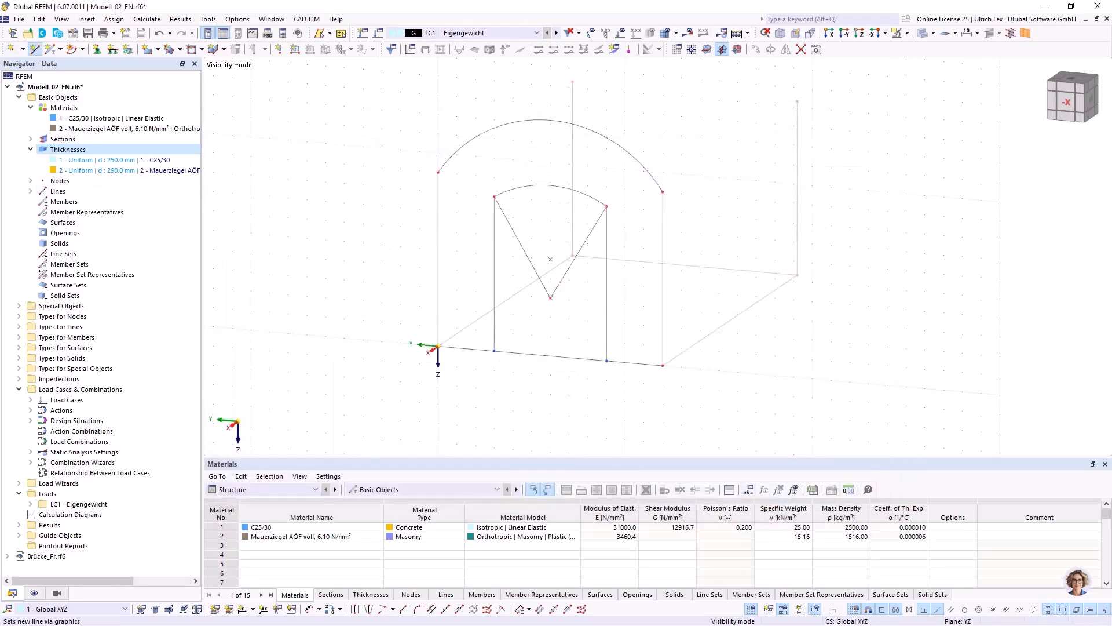
Draw a 0.25 m line from the inner arc's end at Y -2.250 m, extending the radial line outward.
left_click(36, 50)
scroll(615, 207, "up", 1)
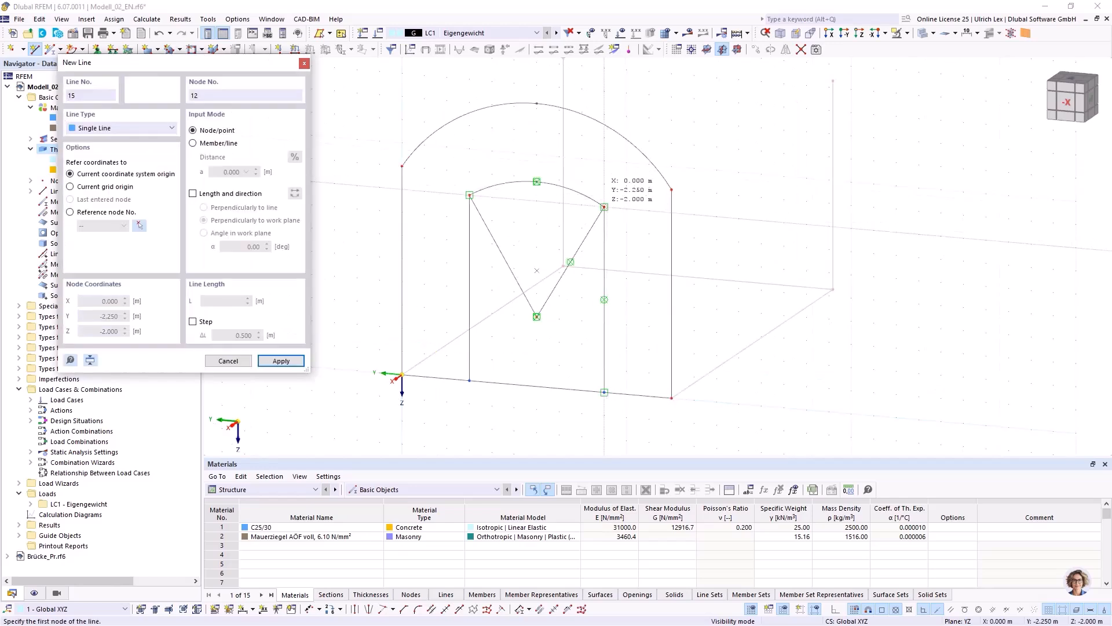
left_click(604, 207)
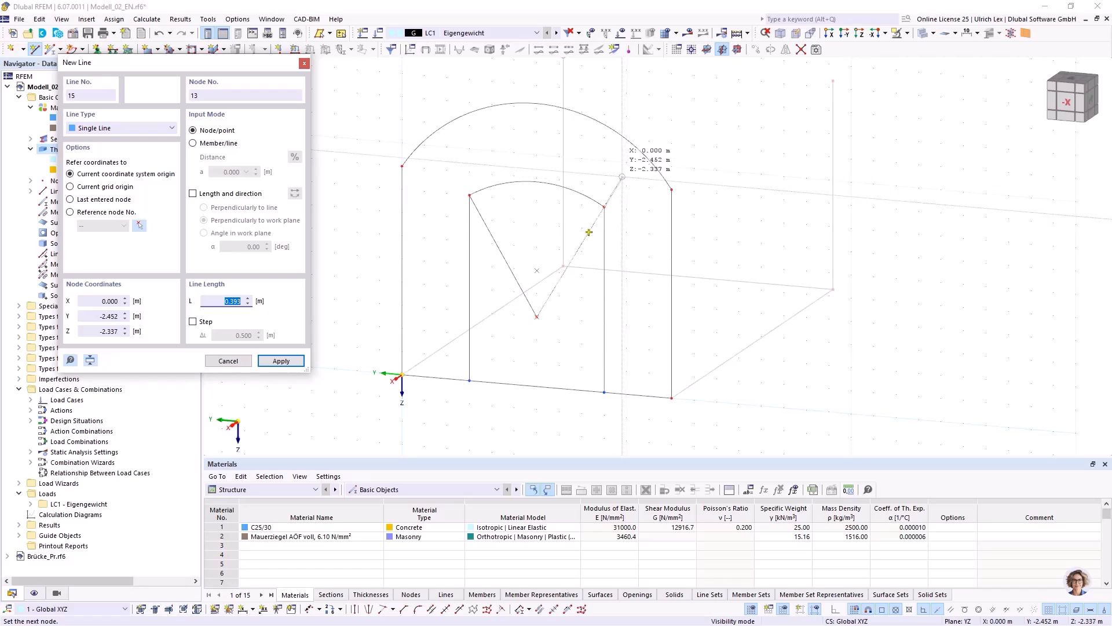
type("0,25")
key("Return")
key("Escape")
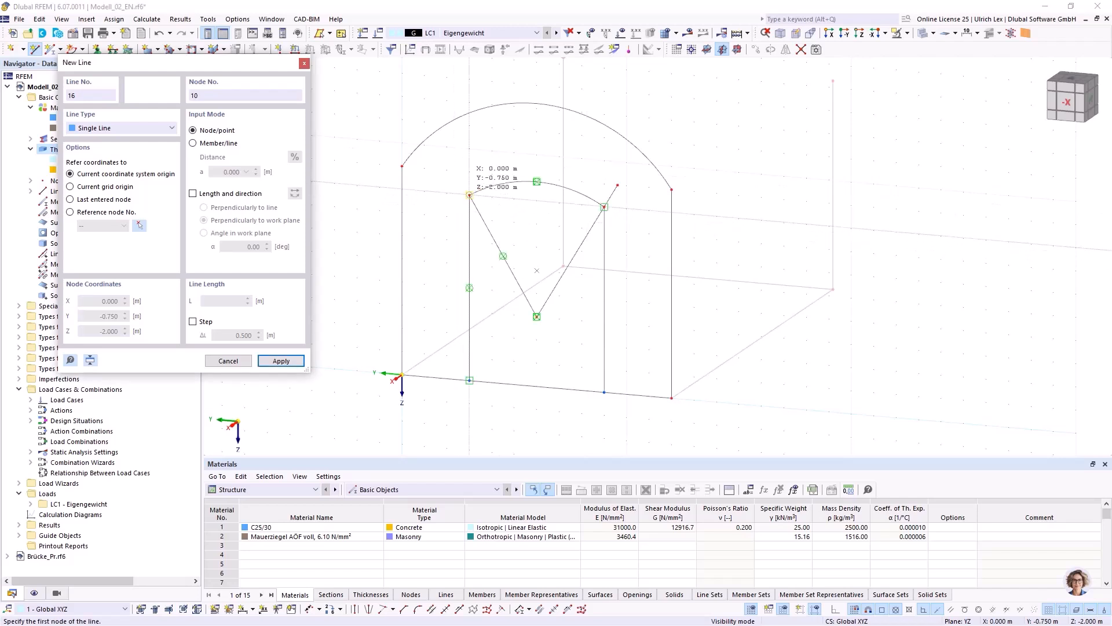
Draw a 0.29 m line from the inner arc's end at Y -0.750 m, extending the radial line outward.
left_click(469, 195)
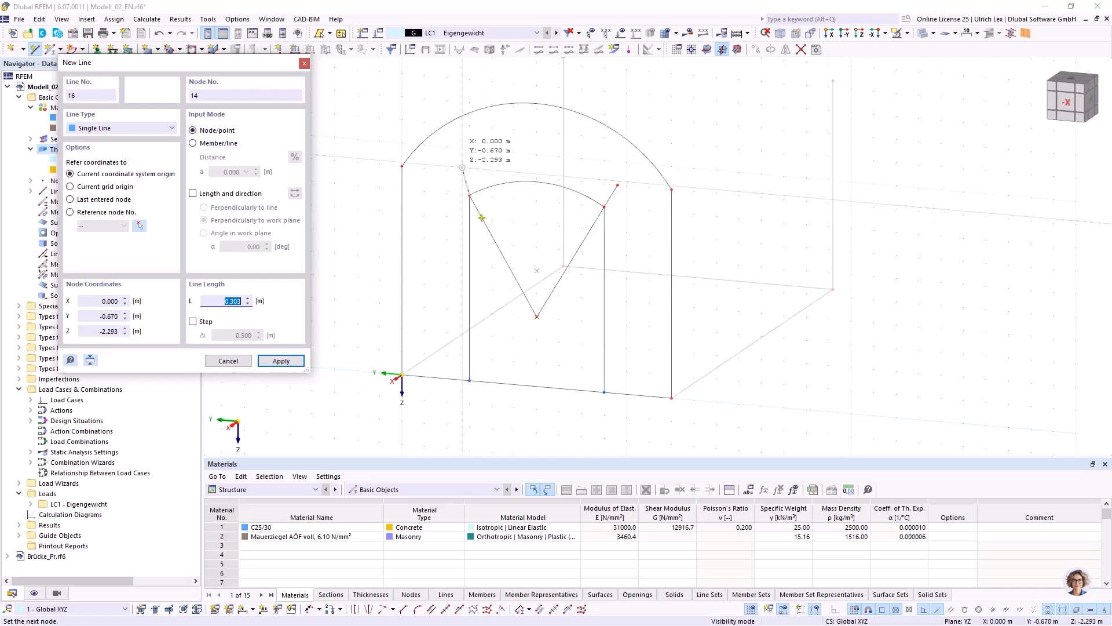
type("0,29")
key("Return")
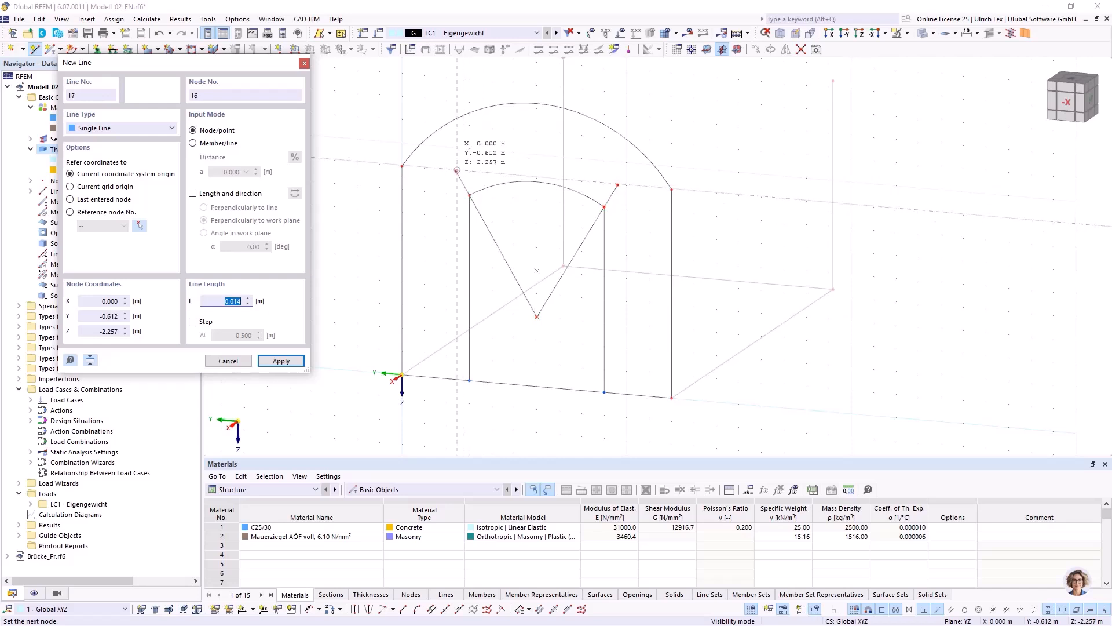
right_click(488, 170)
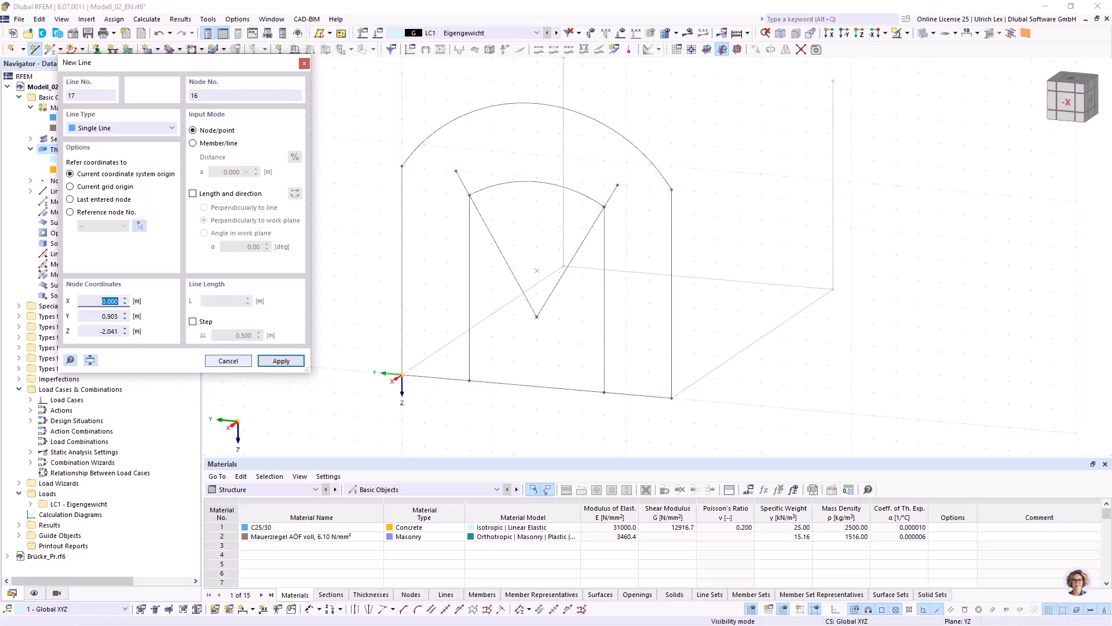
left_click(229, 360)
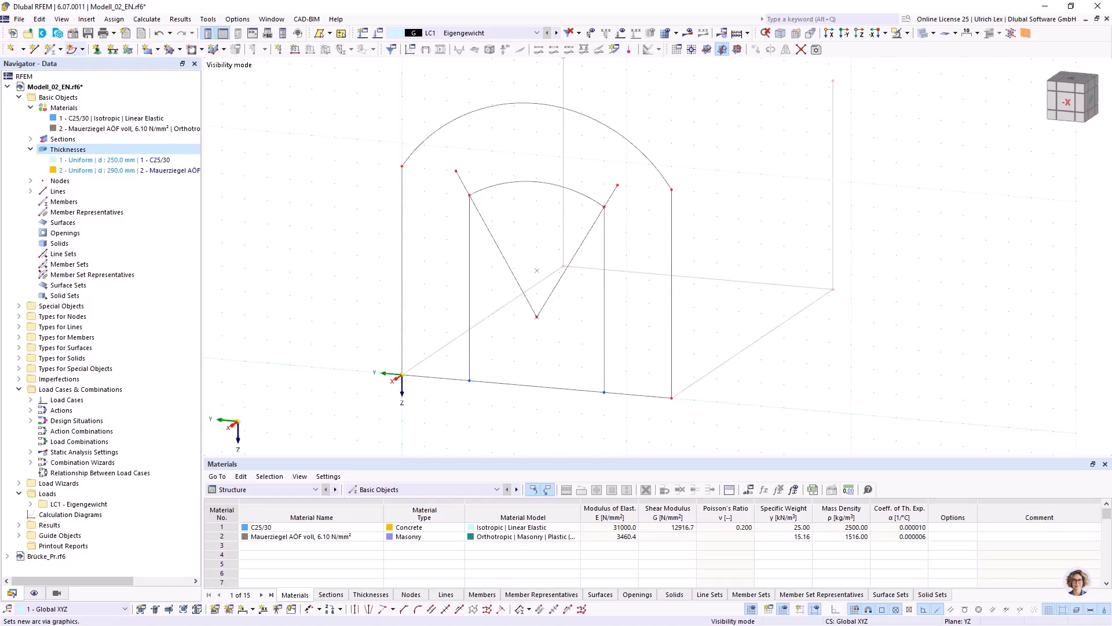
Draw an arc centred at Y -1.500 m, Z -0.750 m between the two extensions' outer ends, and delete the two radial construction lines.
left_click(72, 49)
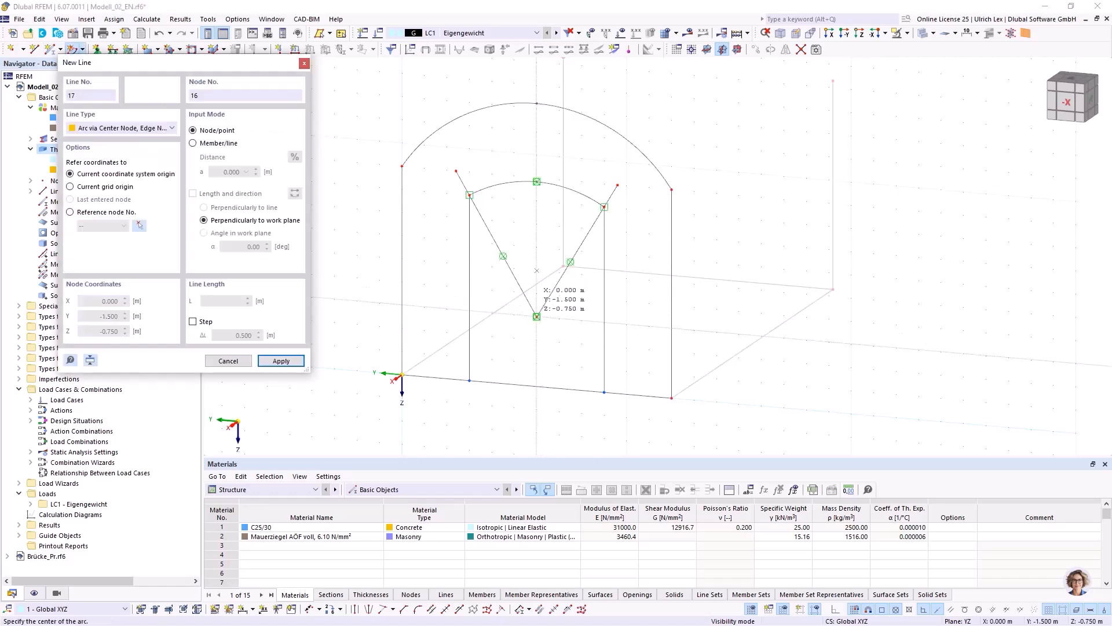
left_click(536, 316)
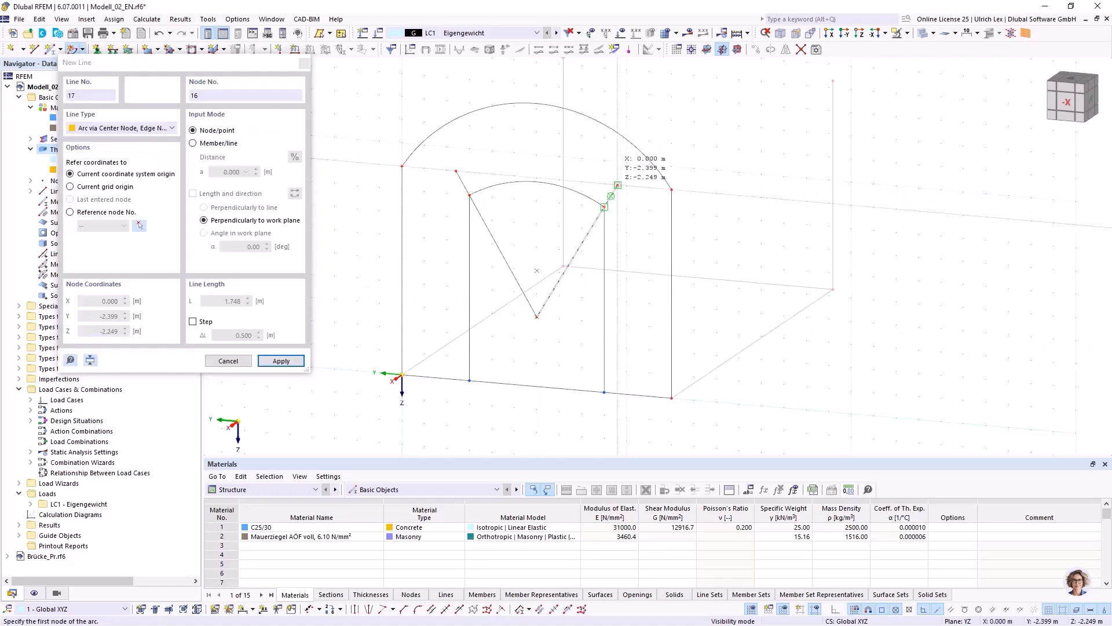
left_click(611, 195)
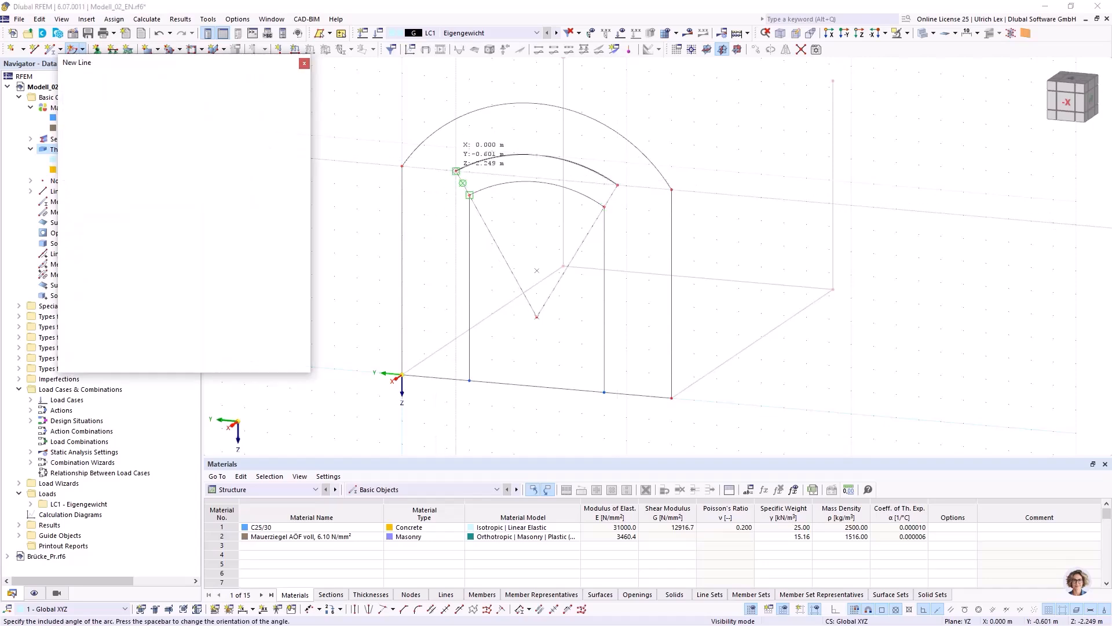
left_click(456, 171)
key("Escape")
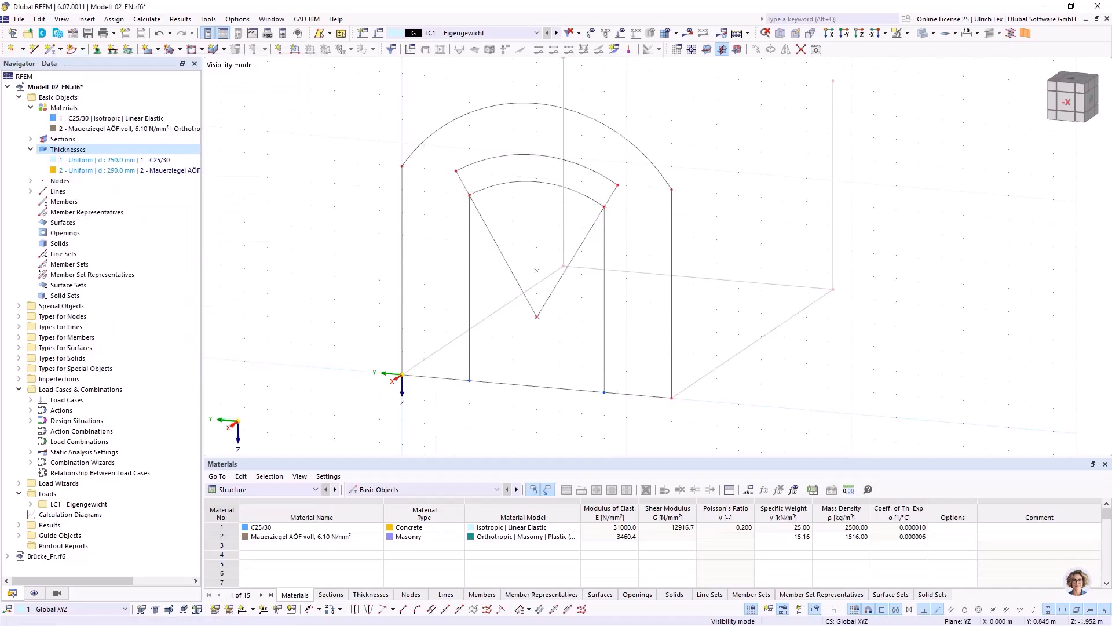
key("Delete")
key("Delete")
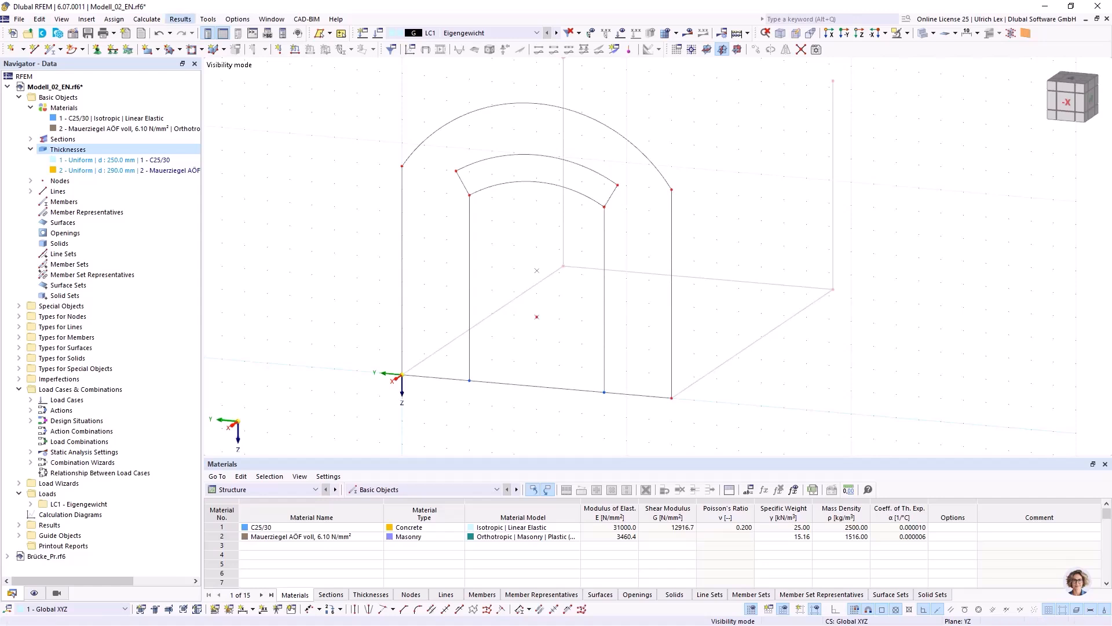
Run the identical nodes model check, delete the unused nodes of group 14,16, and save the model.
left_click(208, 20)
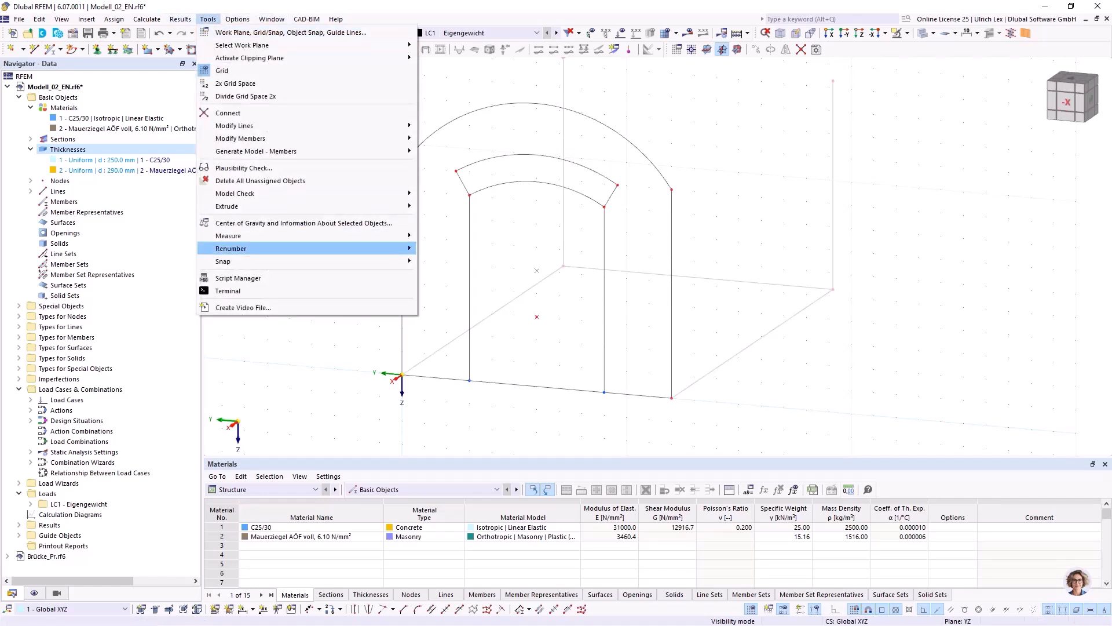
mouse_move(290, 193)
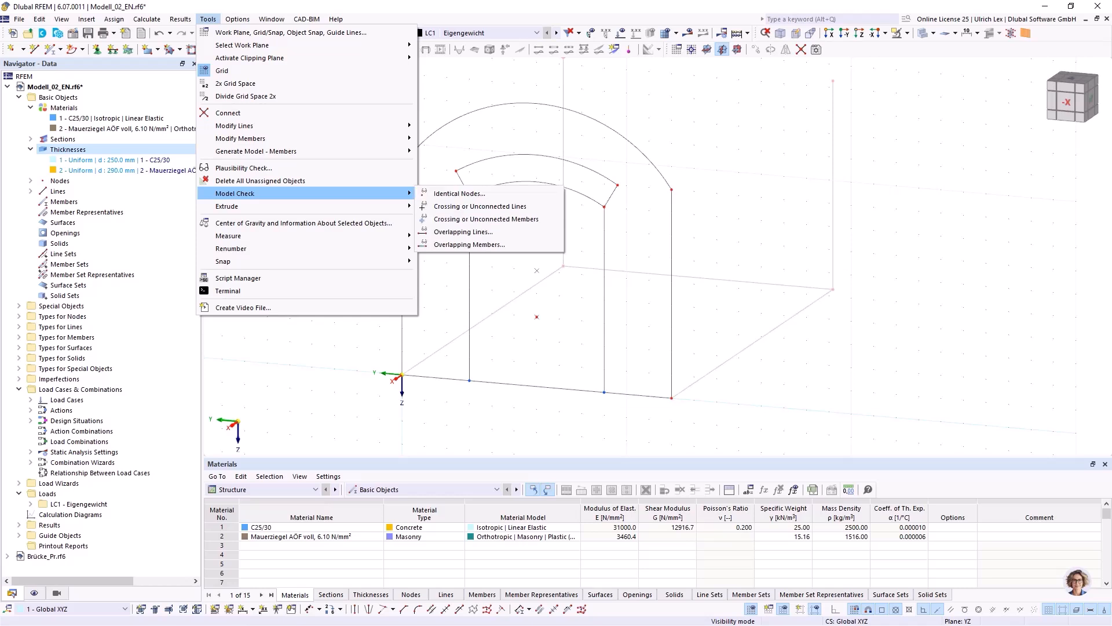
left_click(459, 194)
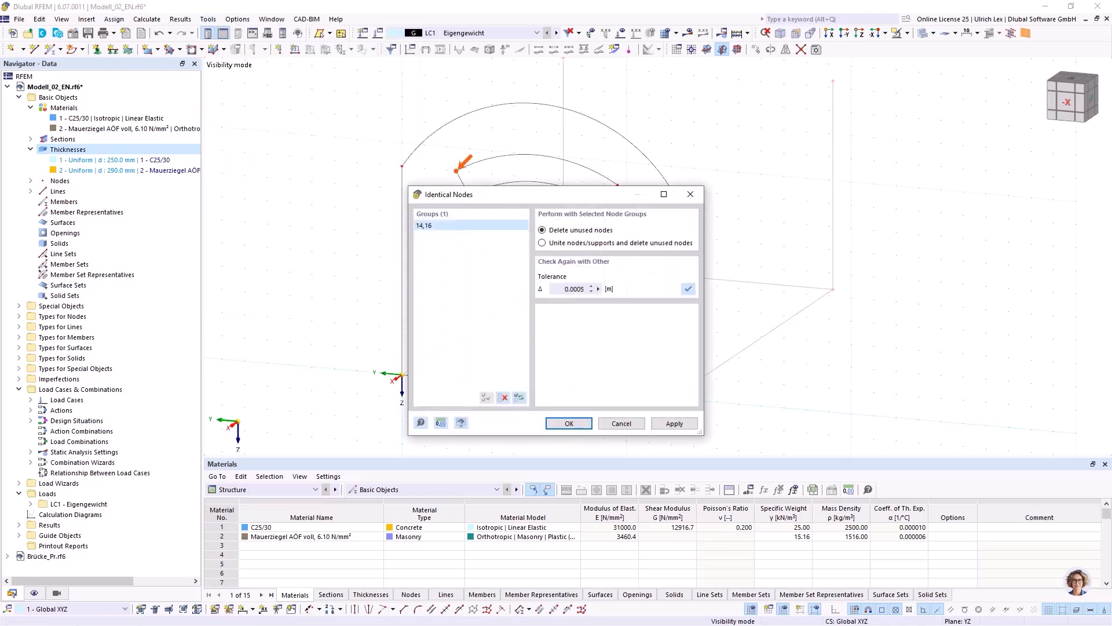
left_click(570, 424)
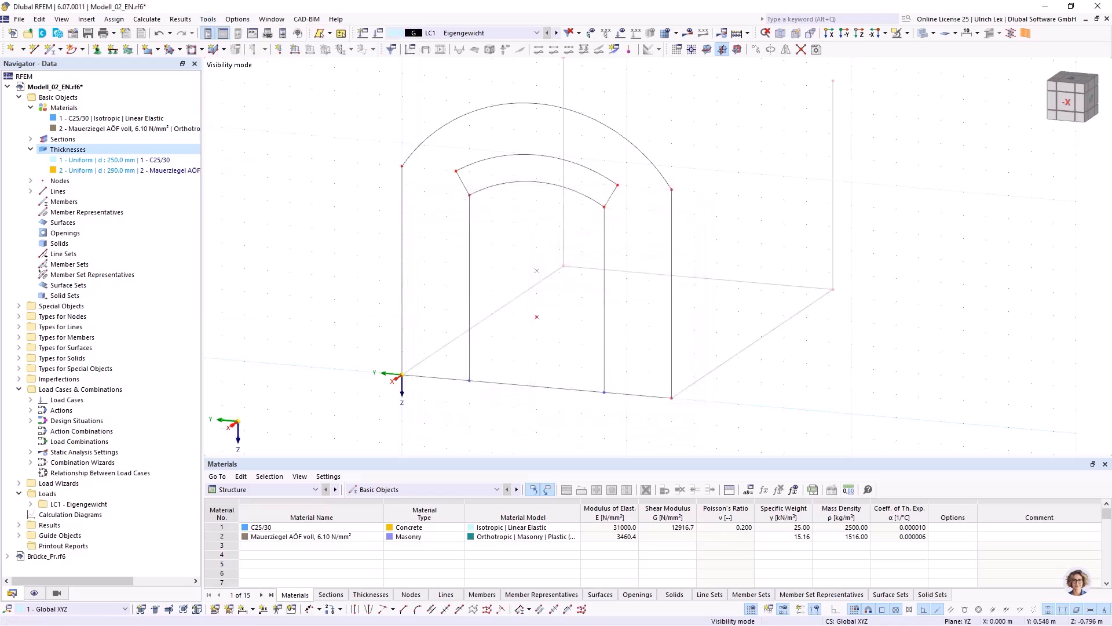
scroll(370, 197, "down", 1)
key("ctrl+s")
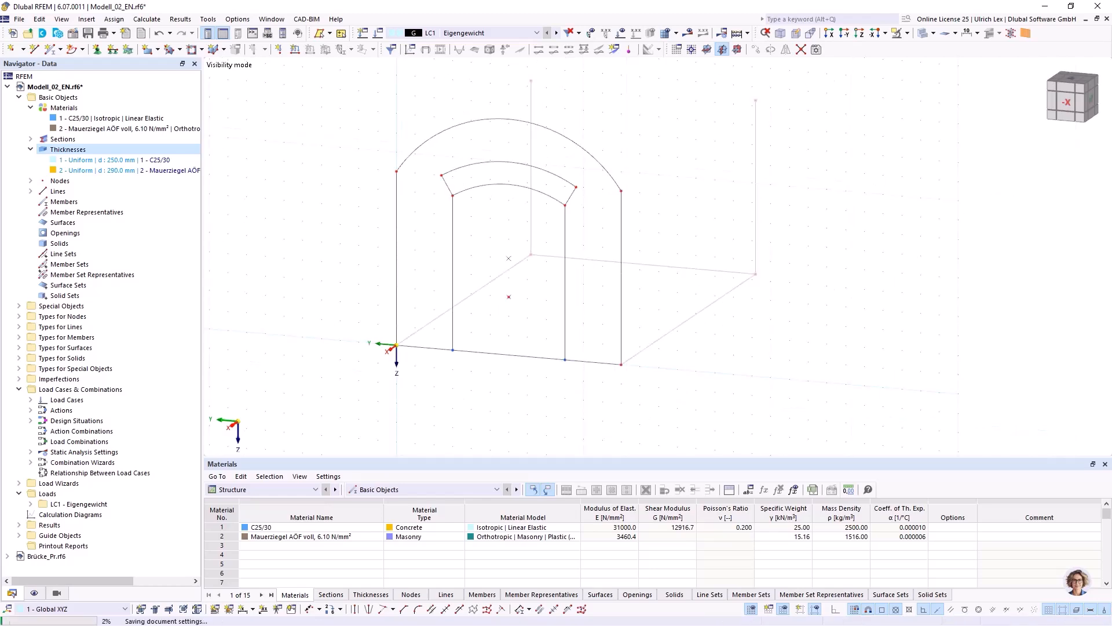
End visibility mode so that all model objects are shown.
mouse_move(583, 352)
middle_mouse_down("ctrl")
mouse_move(501, 336)
mouse_move(577, 353)
middle_mouse_up("ctrl")
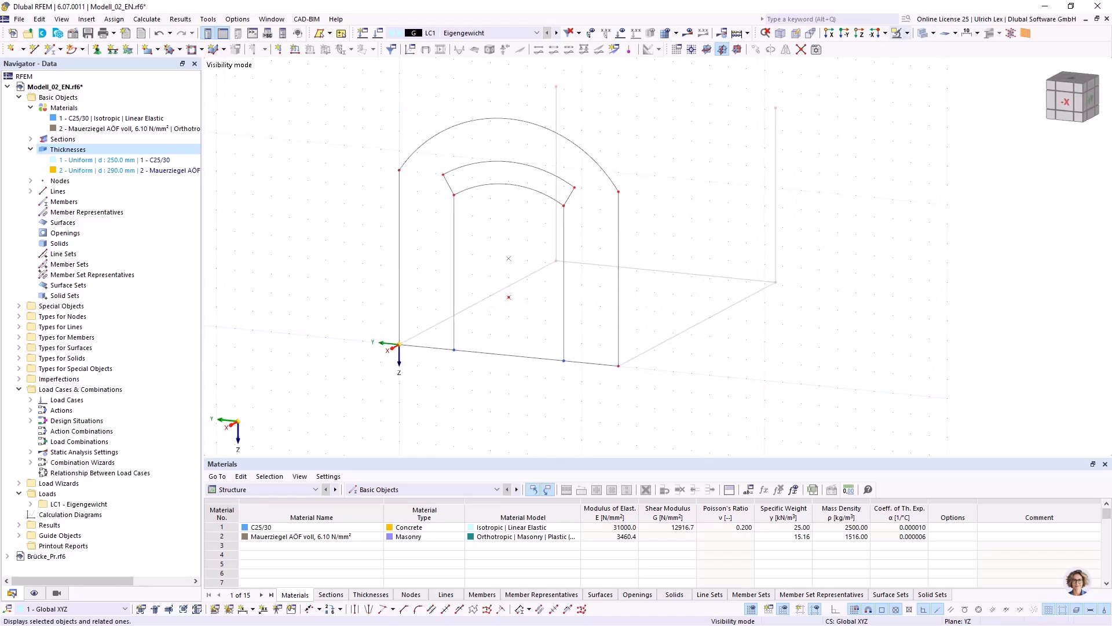
left_click(908, 33)
left_click(943, 133)
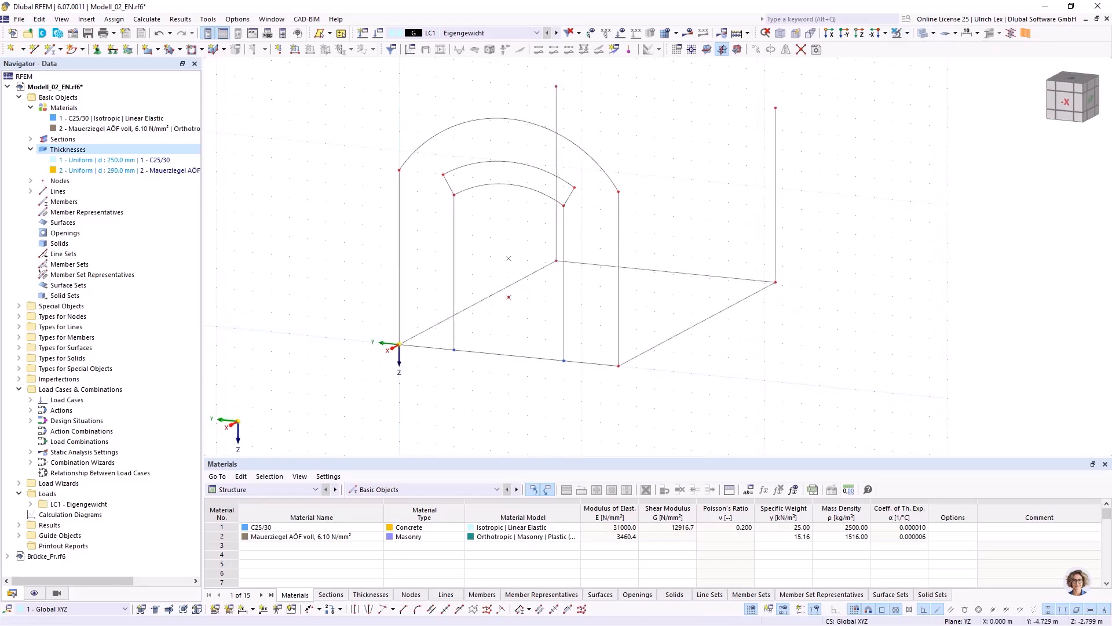
Copy the front wall's outer arch onto the rear wall edges, using the front and rear base corners at Y -3.000 m as reference points.
left_click_drag(636, 218, 615, 183)
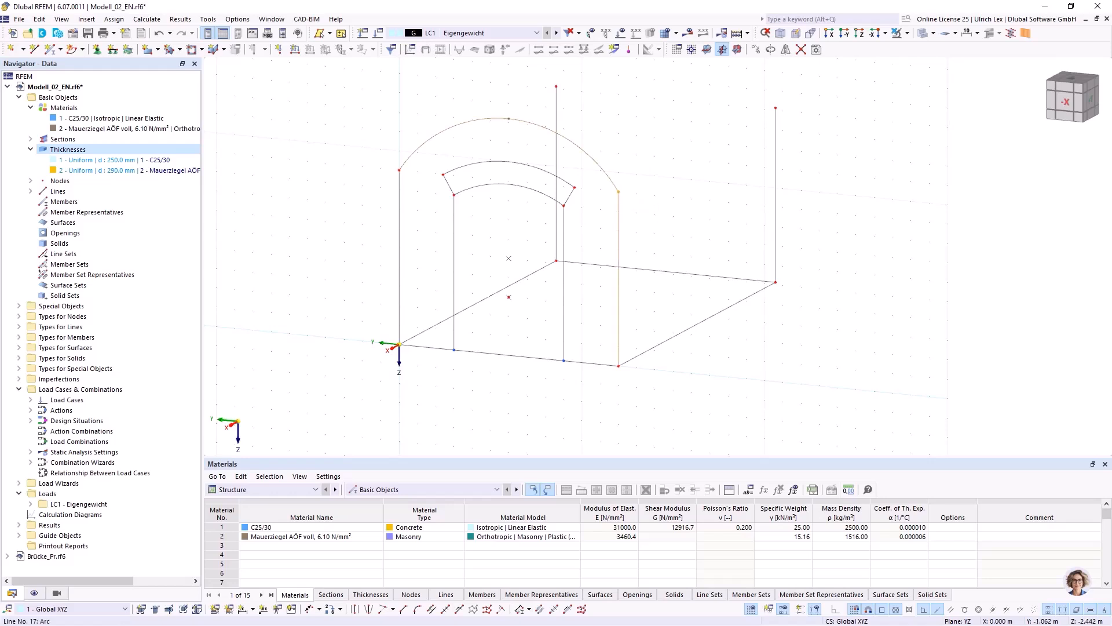
left_click_drag(413, 201, 380, 147)
left_click_drag(618, 366, 776, 283, "ctrl")
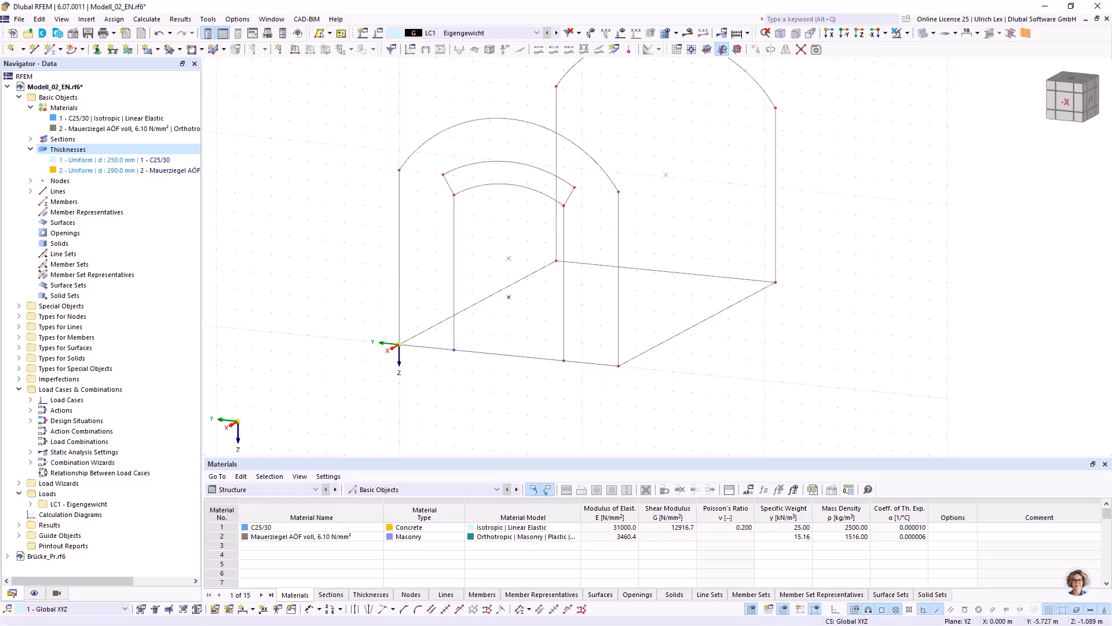
Draw two single lines joining the front arch's ends to the matching rear arch ends along both sides, and save the model.
scroll(704, 340, "down", 2)
left_click(34, 48)
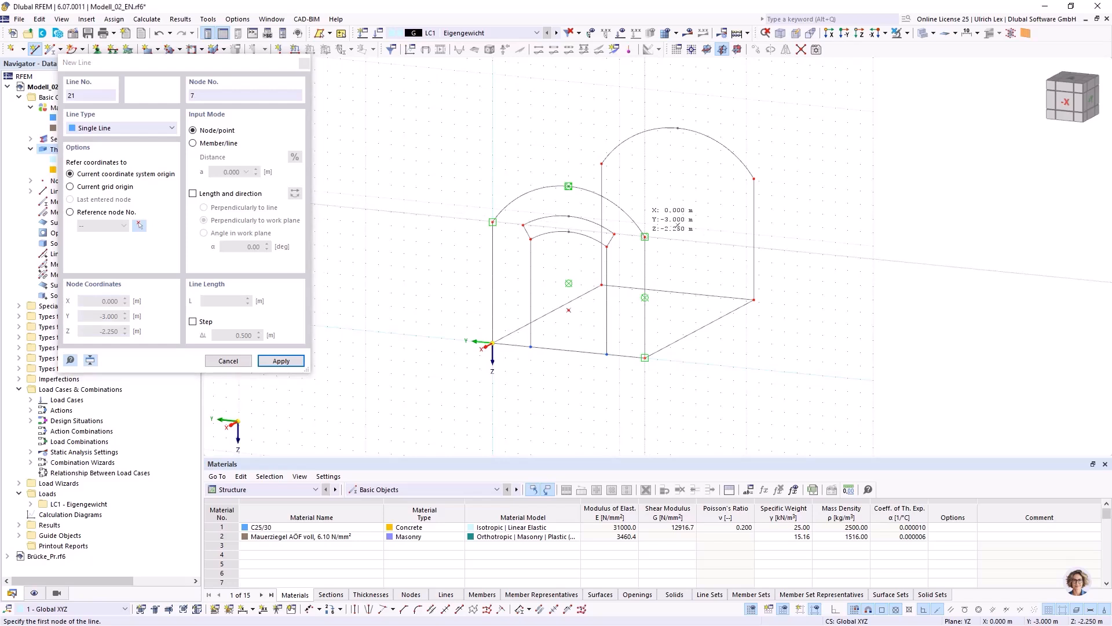
left_click(645, 236)
left_click(754, 178)
right_click(794, 196)
left_click(602, 164)
left_click(602, 164)
right_click(555, 139)
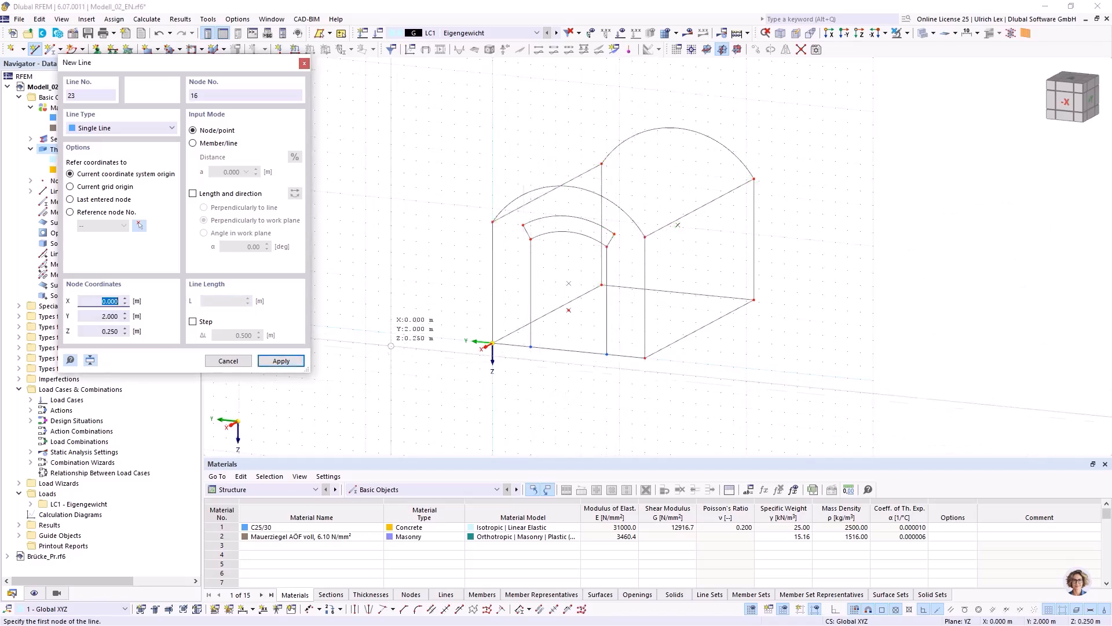
key("Escape")
middle_click_drag(390, 352, 515, 350, "ctrl")
scroll(516, 348, "up", 2)
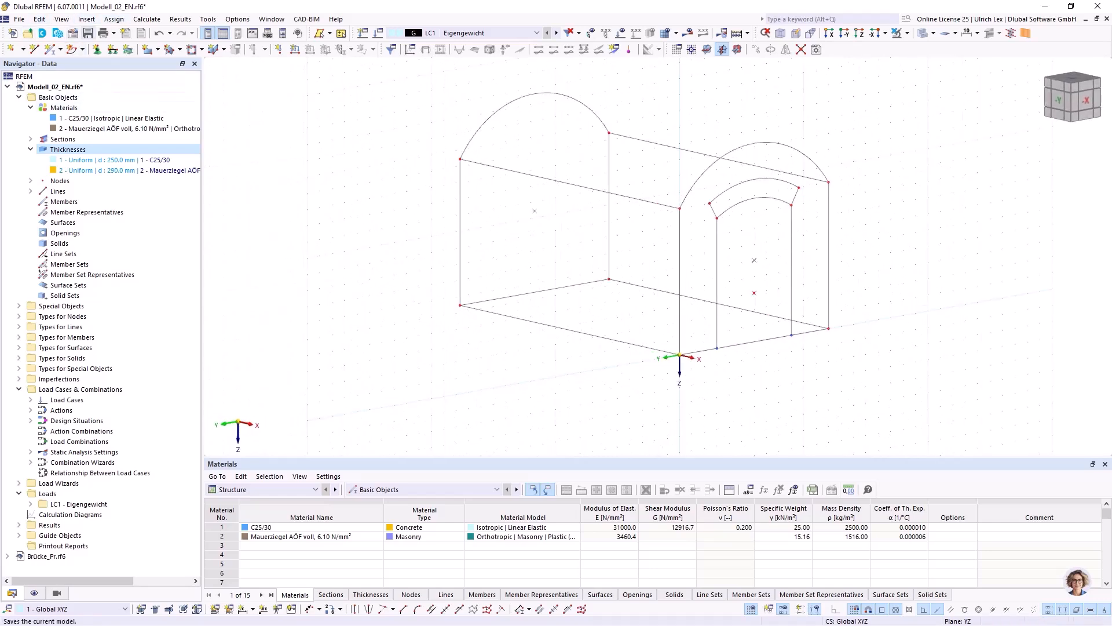
left_click(88, 33)
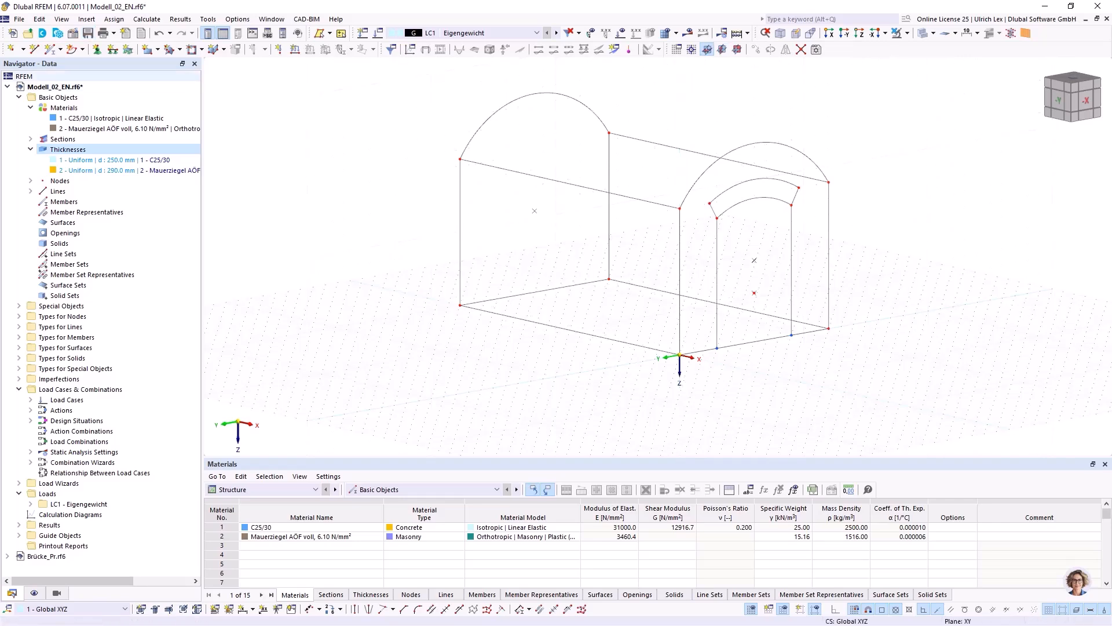
Create the base surface from its boundary lines with thickness 1 - Uniform, d : 250.0 mm, C25/30.
left_click(157, 49)
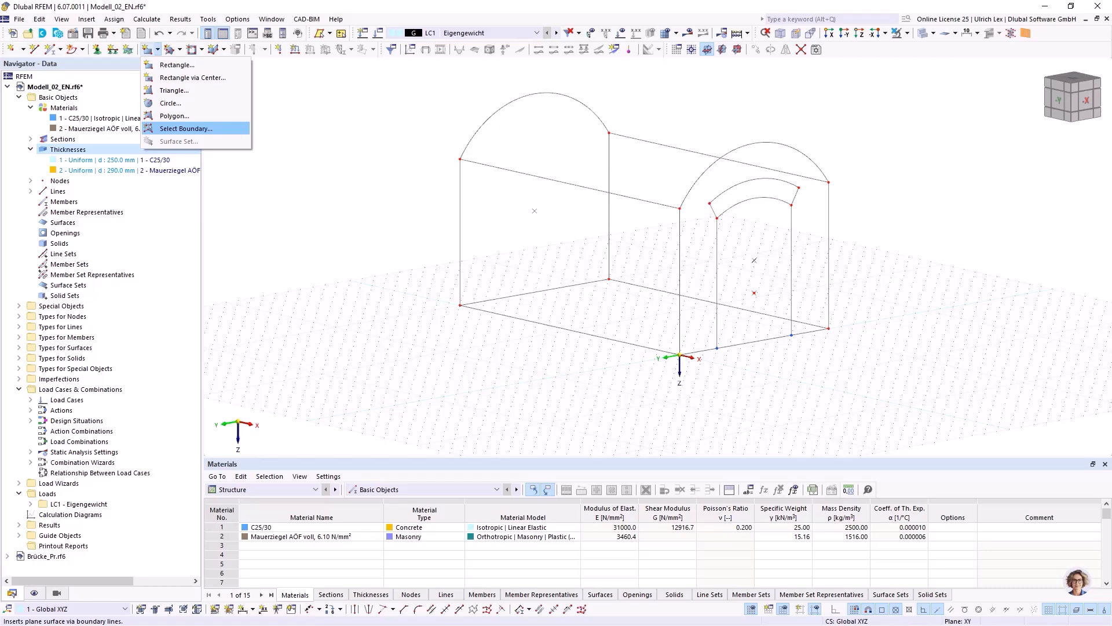
left_click(185, 128)
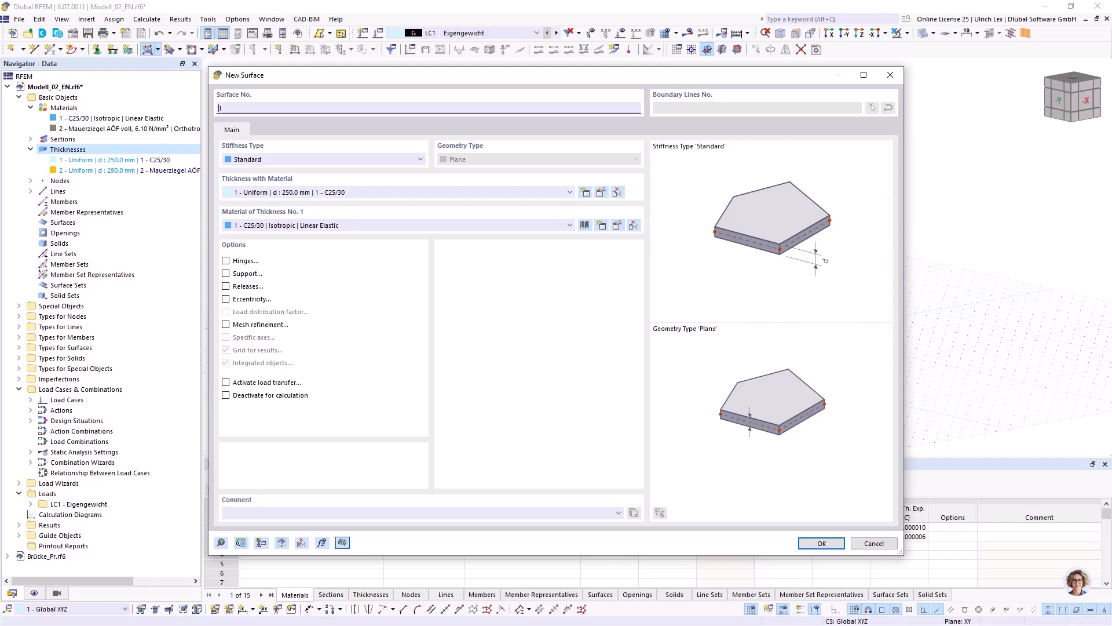
left_click(822, 542)
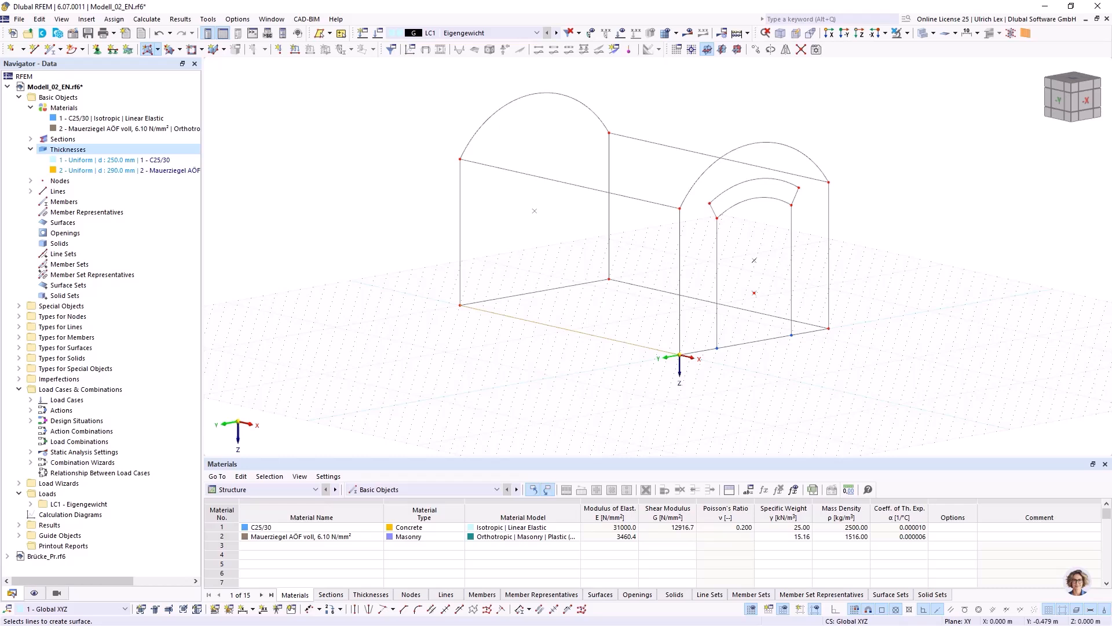
left_click(719, 303)
left_click(534, 292)
key("Escape")
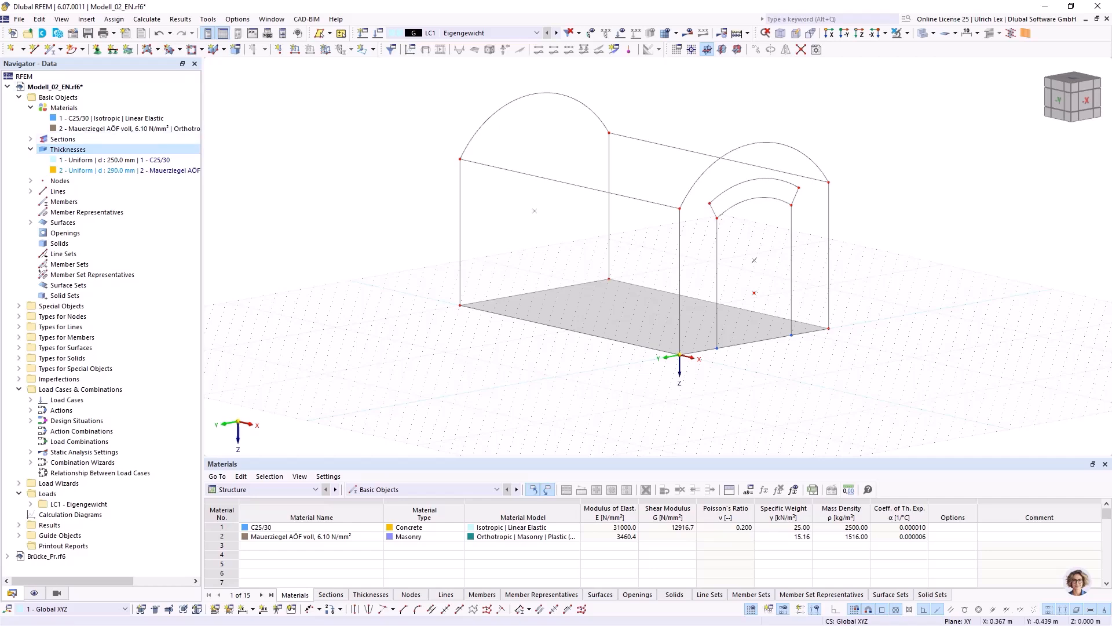
Connect the opening's two vertical edges with the front base line at their lower nodes.
scroll(775, 309, "up", 1)
scroll(774, 310, "up", 1)
middle_click_drag(738, 378, 692, 375, "ctrl")
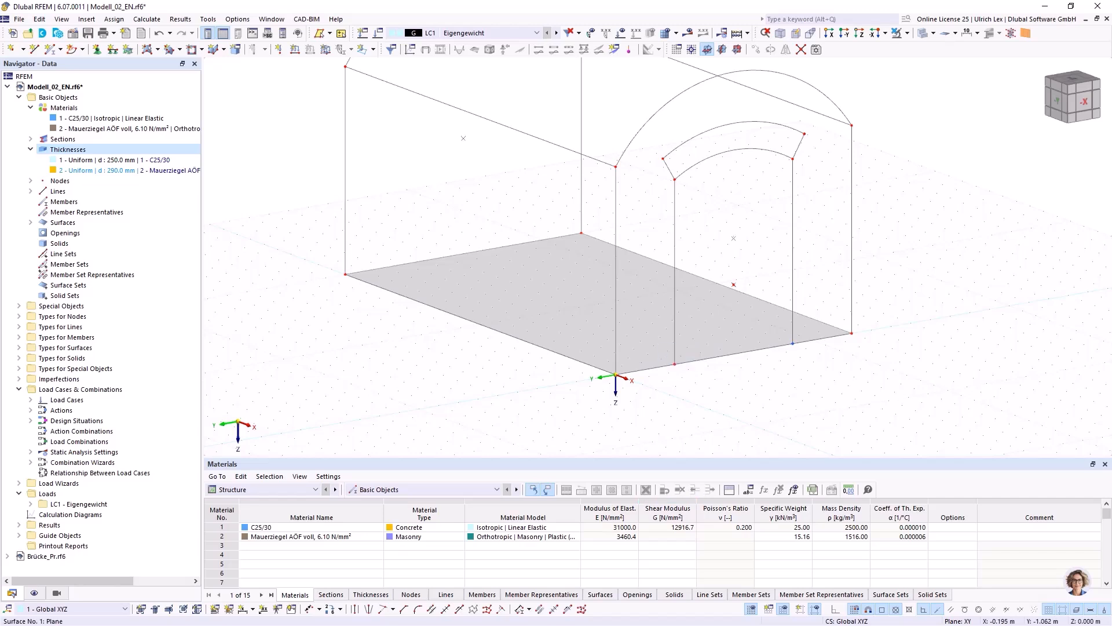
left_click_drag(810, 374, 767, 322)
scroll(533, 408, "down", 1)
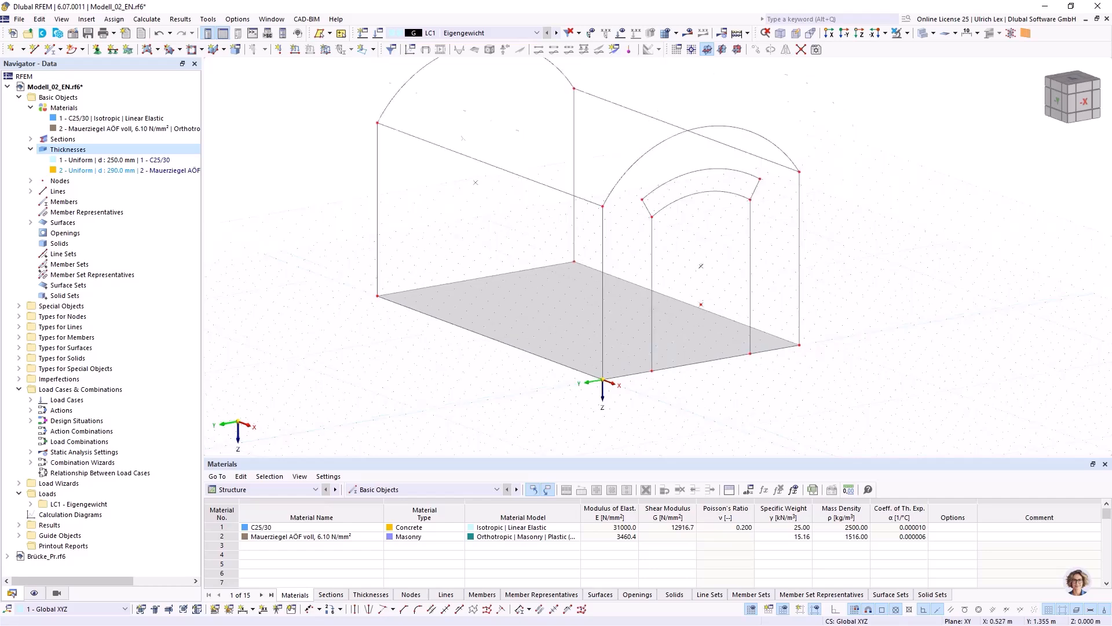
middle_click_drag(533, 408, 546, 406, "ctrl")
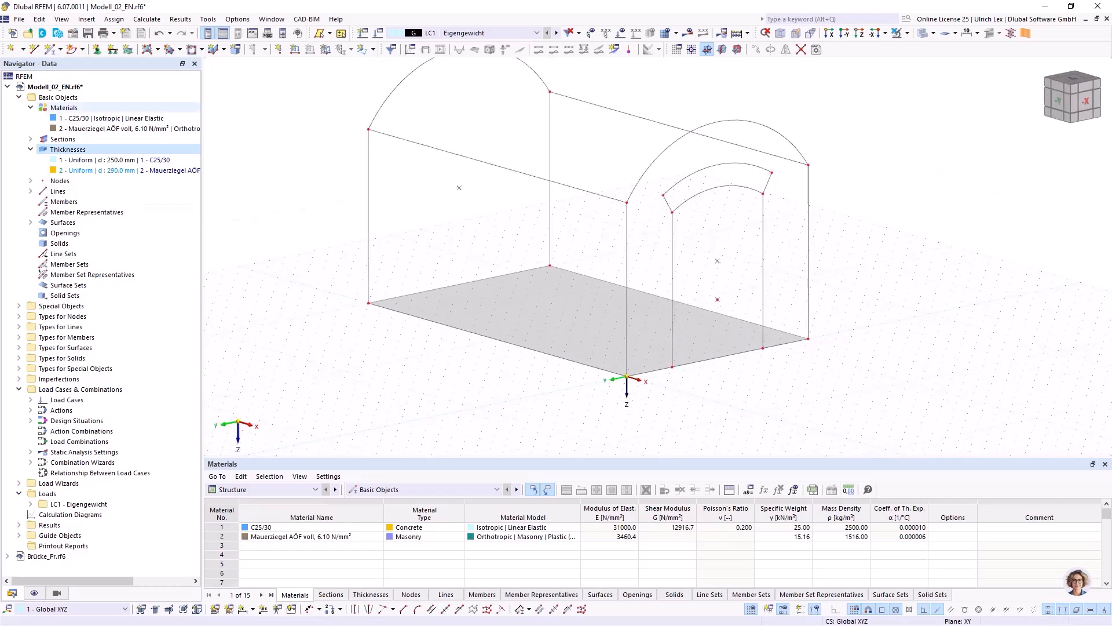
Create the rear wall and both side wall surfaces from their boundary lines with thickness 2 - Uniform, d : 290.0 mm, Mauerziegel AÖF voll.
left_click(157, 49)
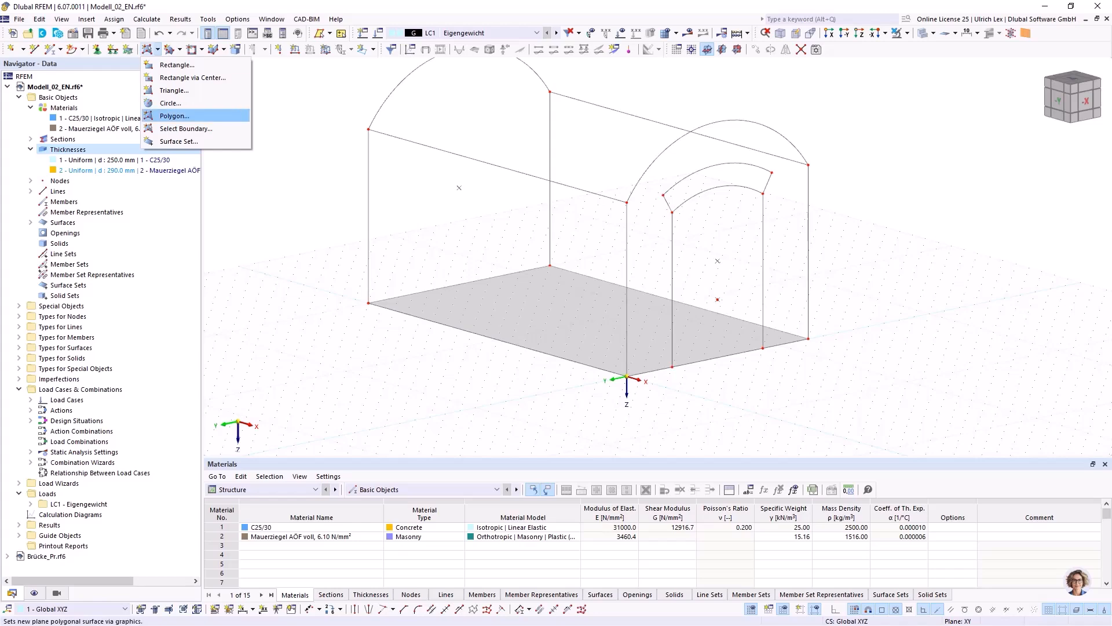
left_click(180, 128)
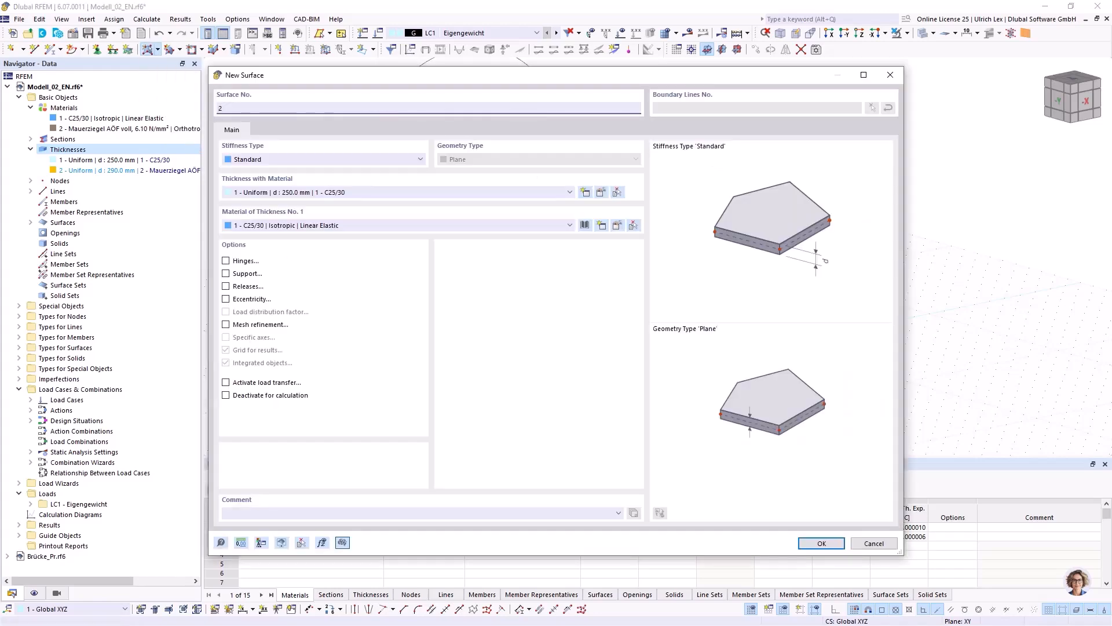
left_click(399, 192)
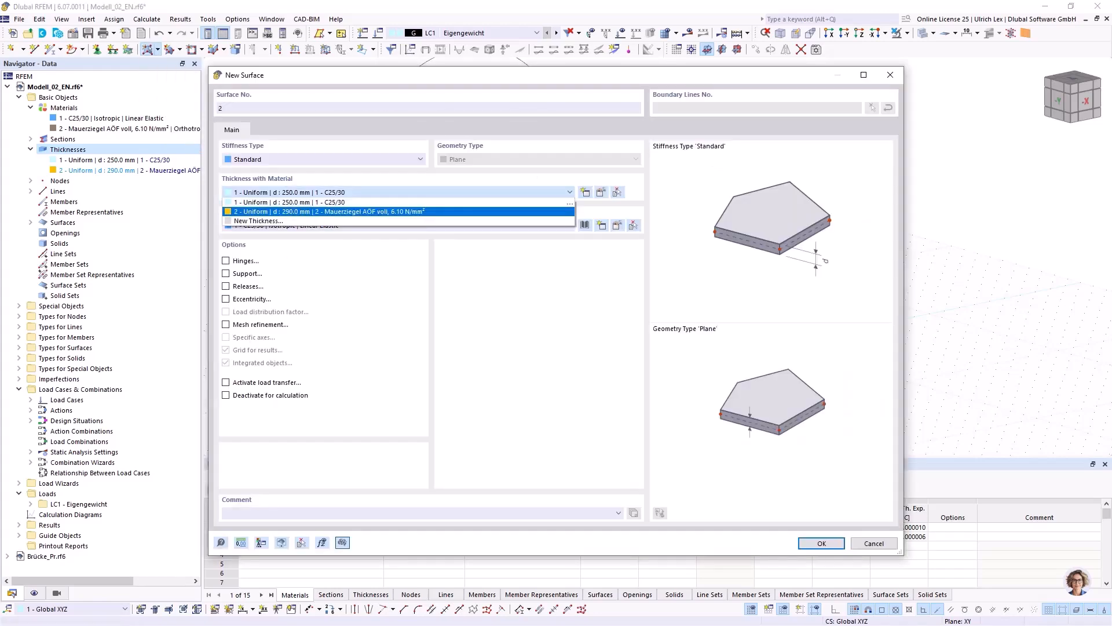
key("Return")
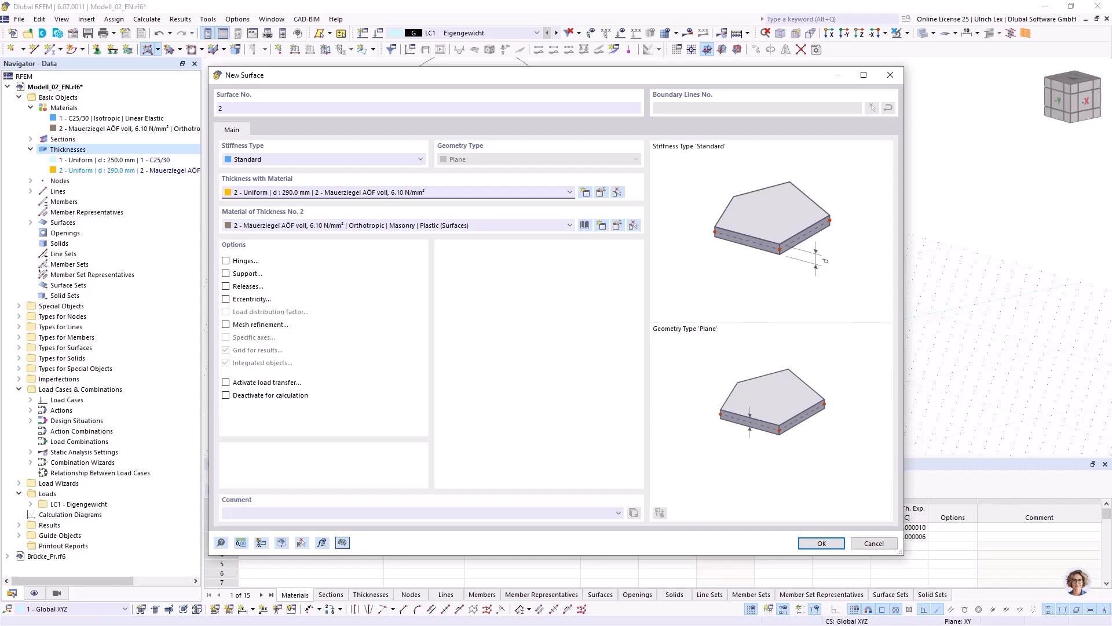
key("Return")
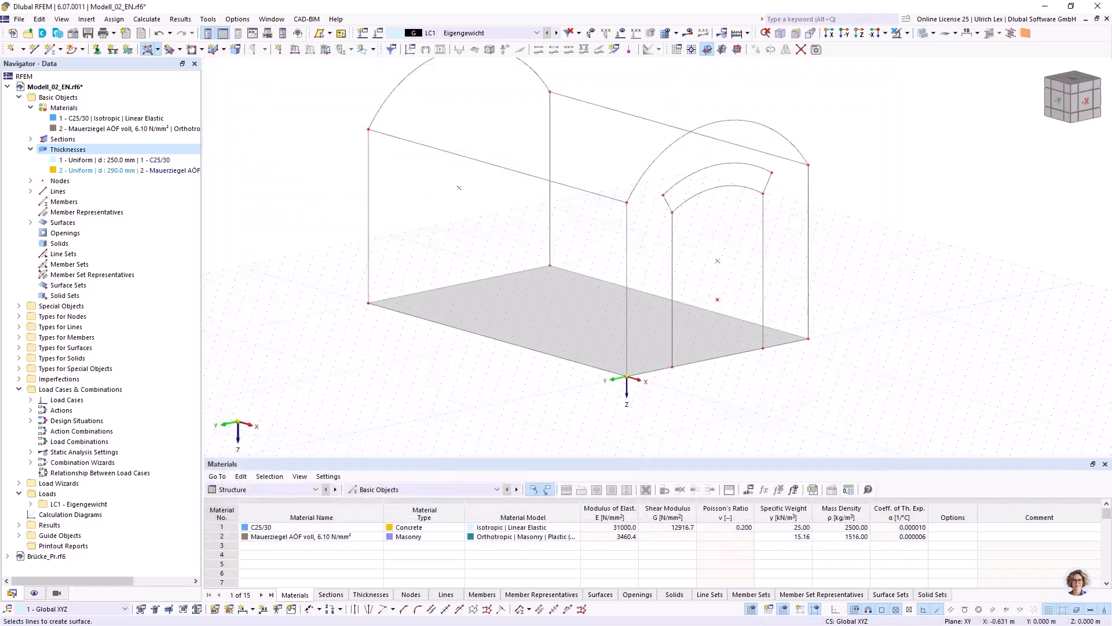
left_click(368, 233)
left_click(469, 158)
left_click(627, 289)
left_click(459, 284)
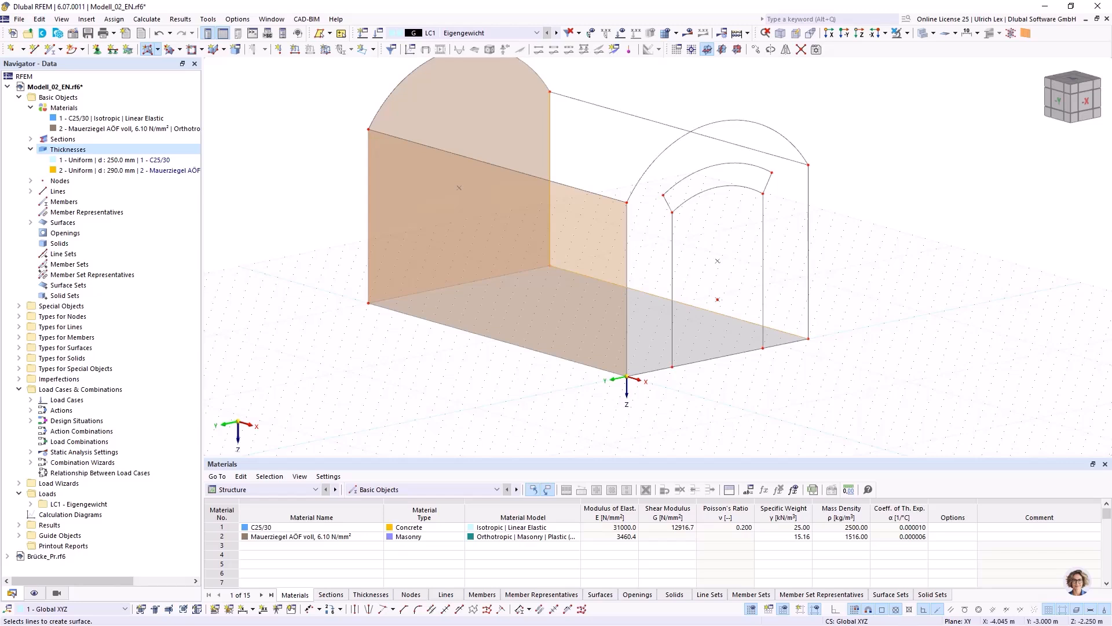
left_click(550, 173)
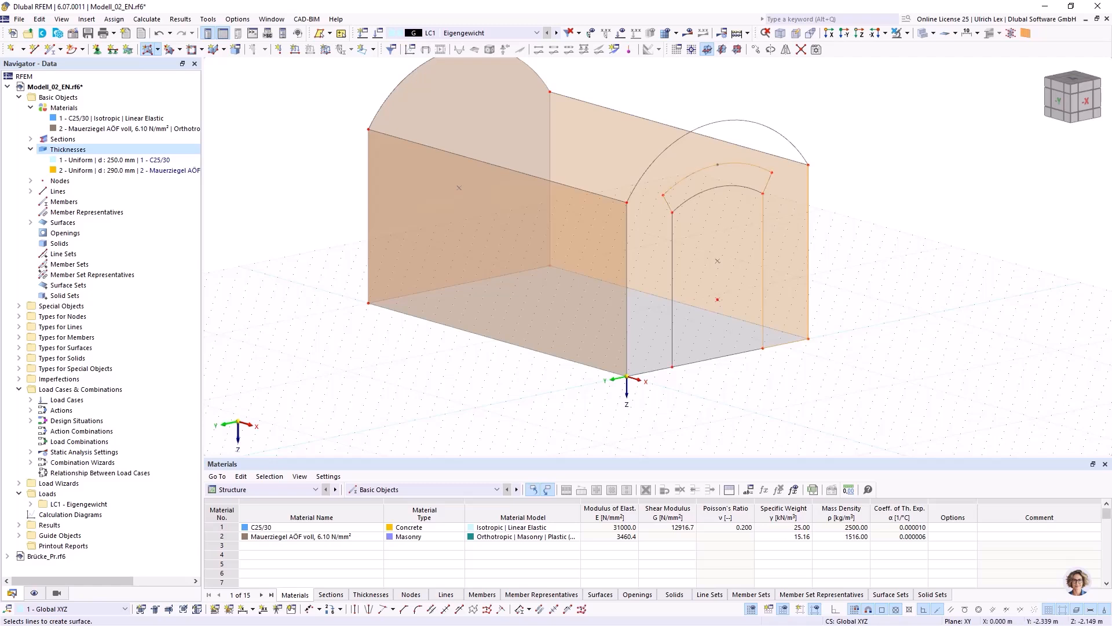
Create masonry surfaces from boundary lines for the front wall around the opening and for the arch band above it.
left_click(672, 290)
left_click(627, 255)
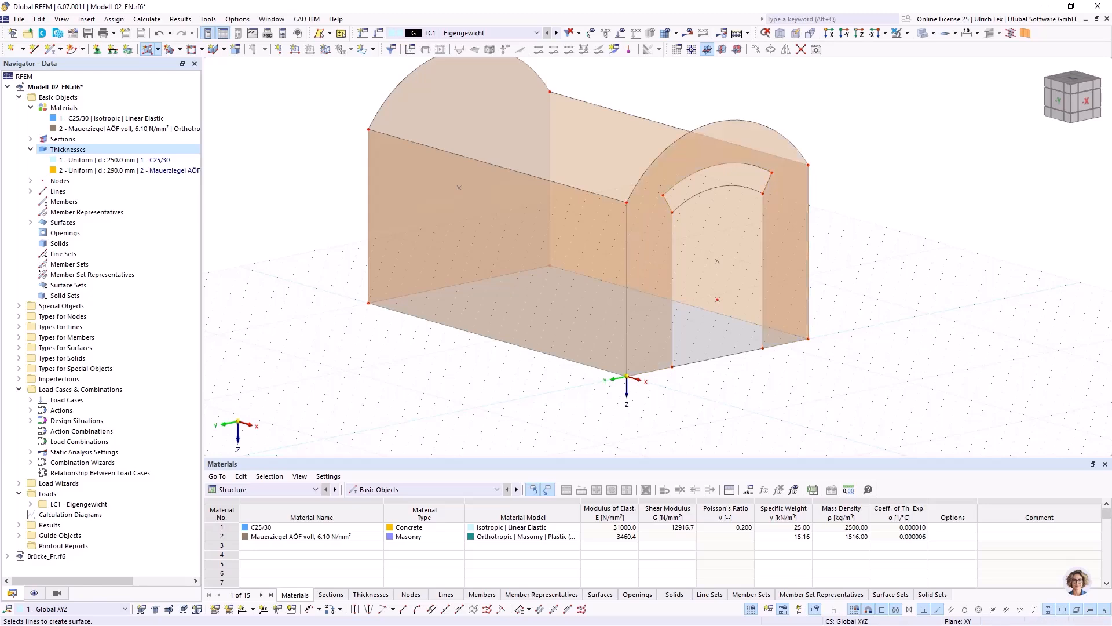
middle_click_drag(579, 261, 649, 261, "ctrl")
scroll(637, 261, "up", 4)
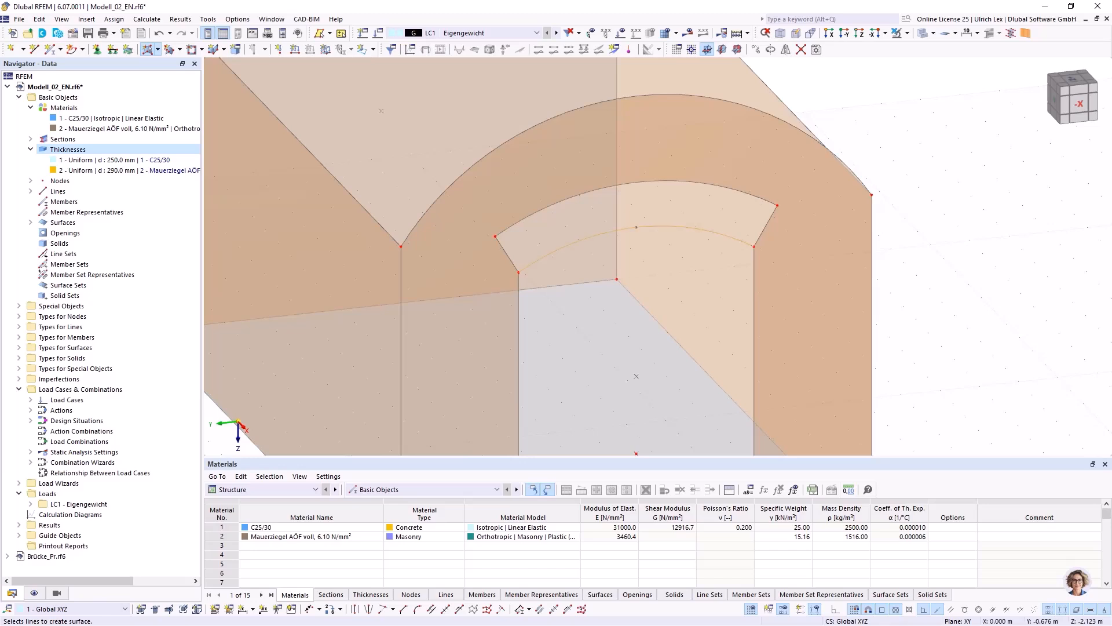
left_click(637, 197)
scroll(927, 294, "down", 2)
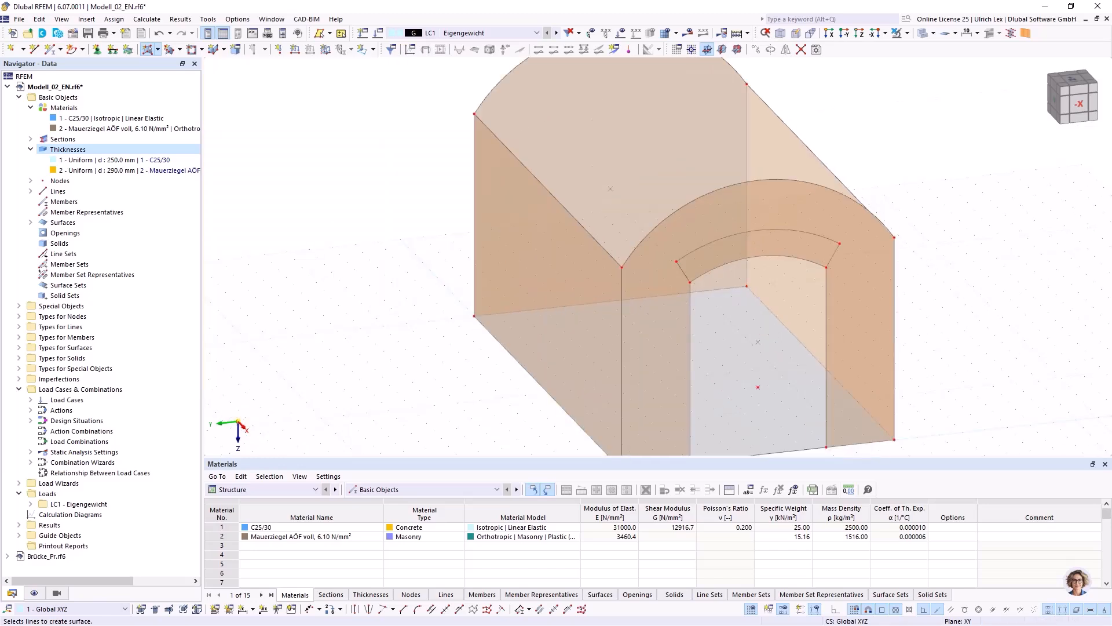
middle_click_drag(278, 301, 353, 293, "ctrl")
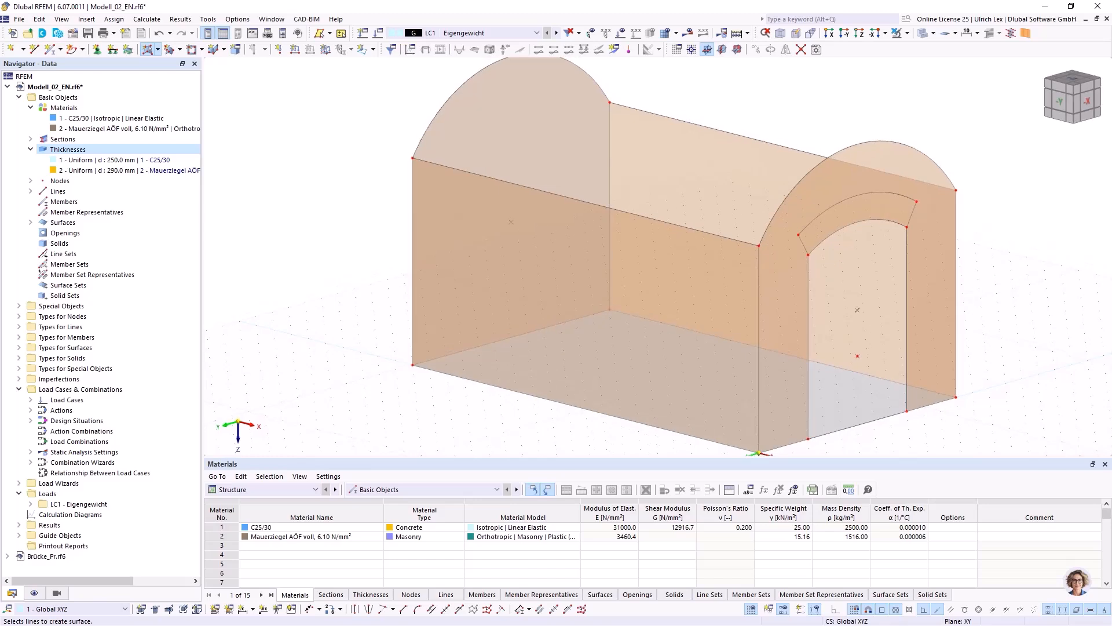
scroll(353, 292, "down", 2)
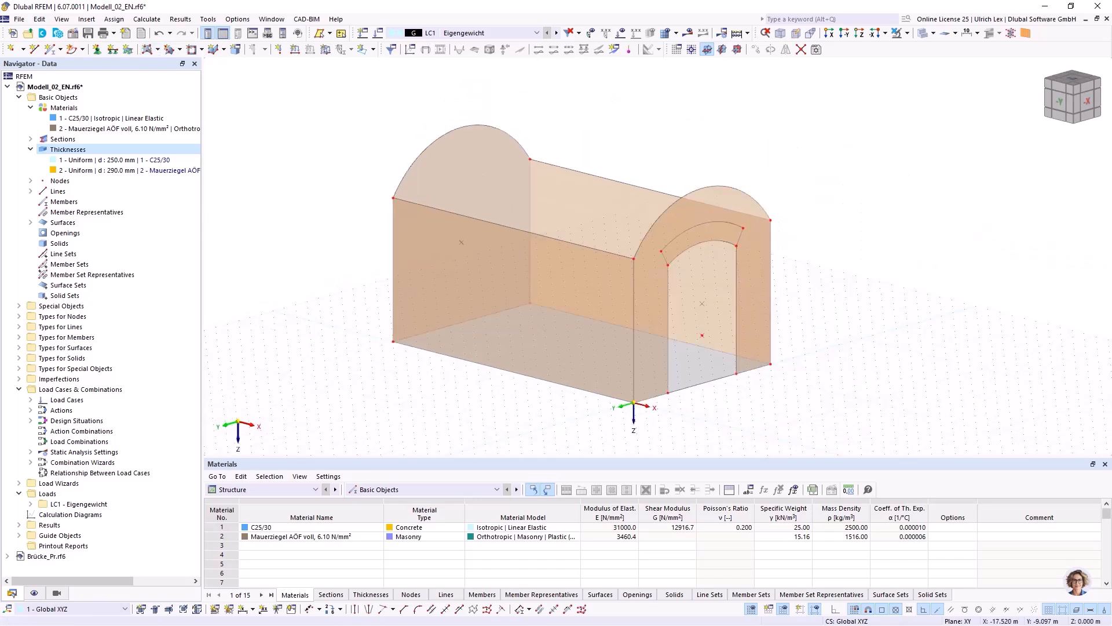
Create the vault roof as a quadrangle surface between the front and rear arches with the 290.0 mm masonry thickness, and save the model.
left_click(157, 49)
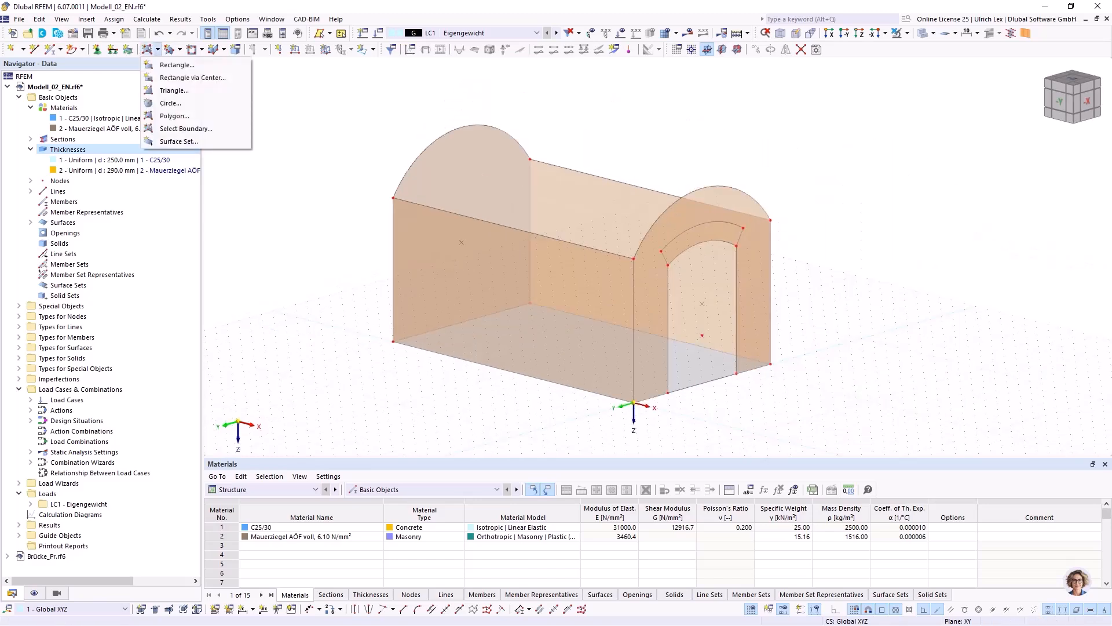
left_click(179, 49)
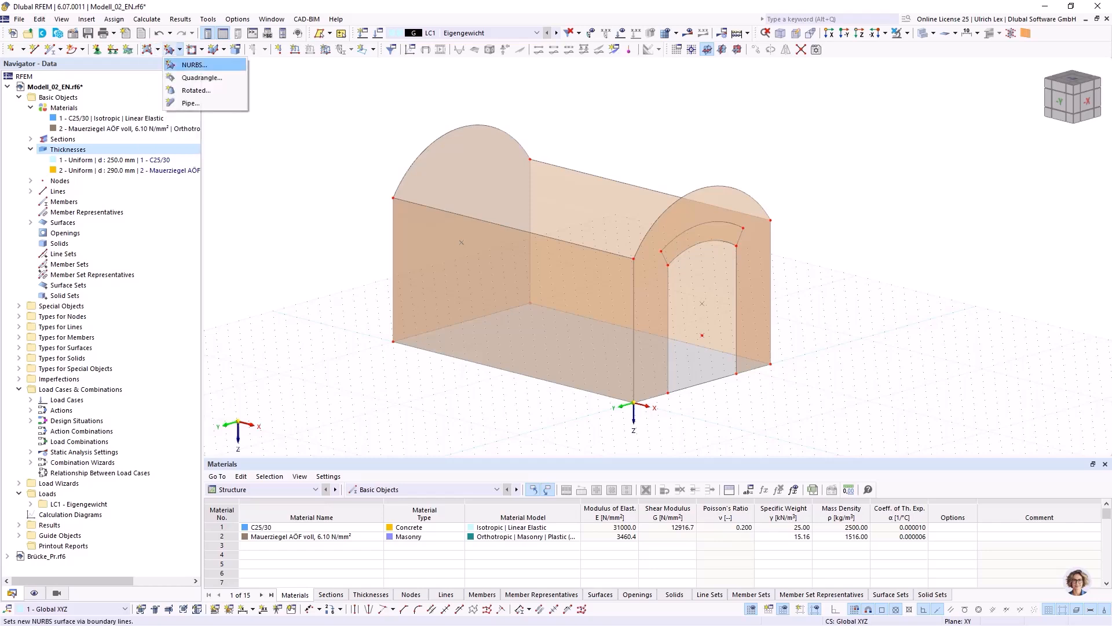
left_click(202, 77)
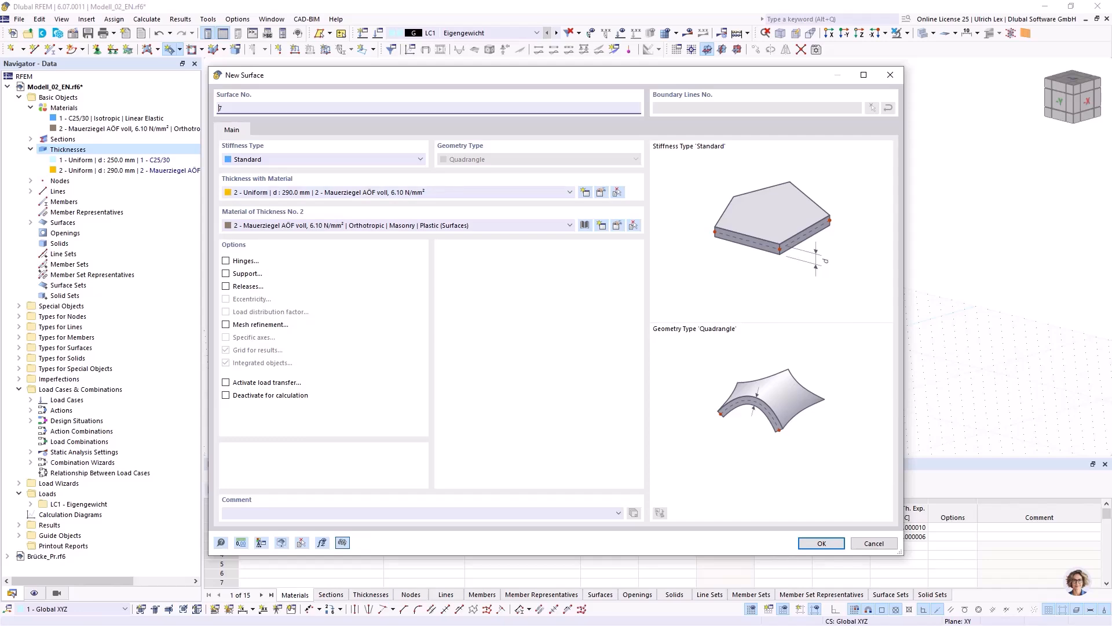
left_click(822, 543)
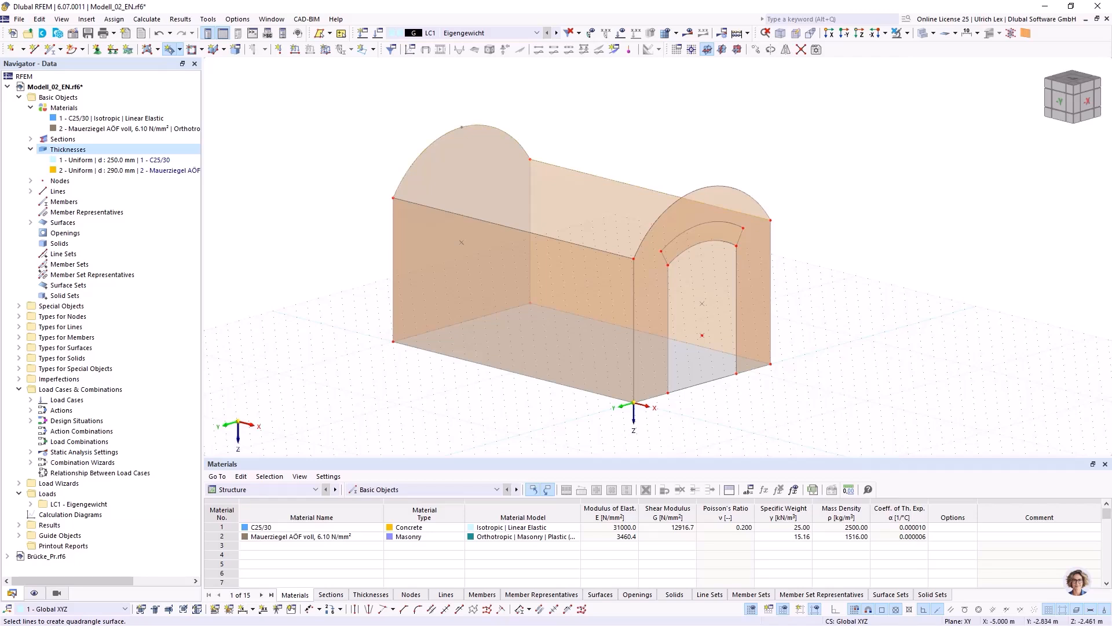
left_click(443, 210)
left_click(681, 198)
key("Escape")
mouse_move(898, 321)
middle_mouse_down("ctrl")
mouse_move(637, 318)
mouse_move(760, 356)
mouse_move(854, 350)
mouse_move(880, 327)
middle_mouse_up("ctrl")
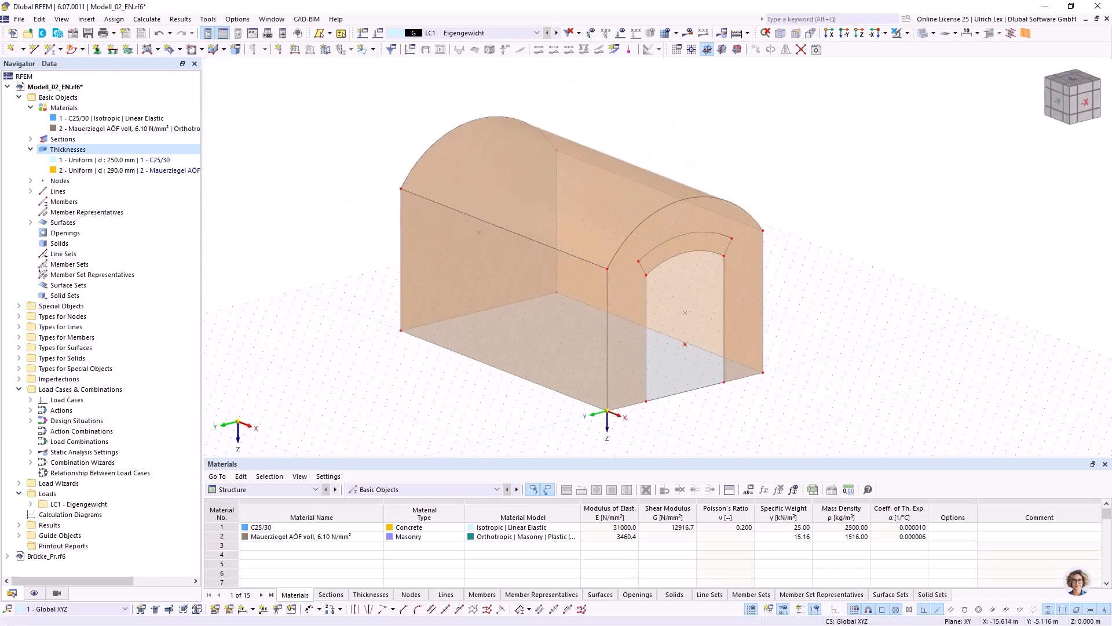
left_click(88, 33)
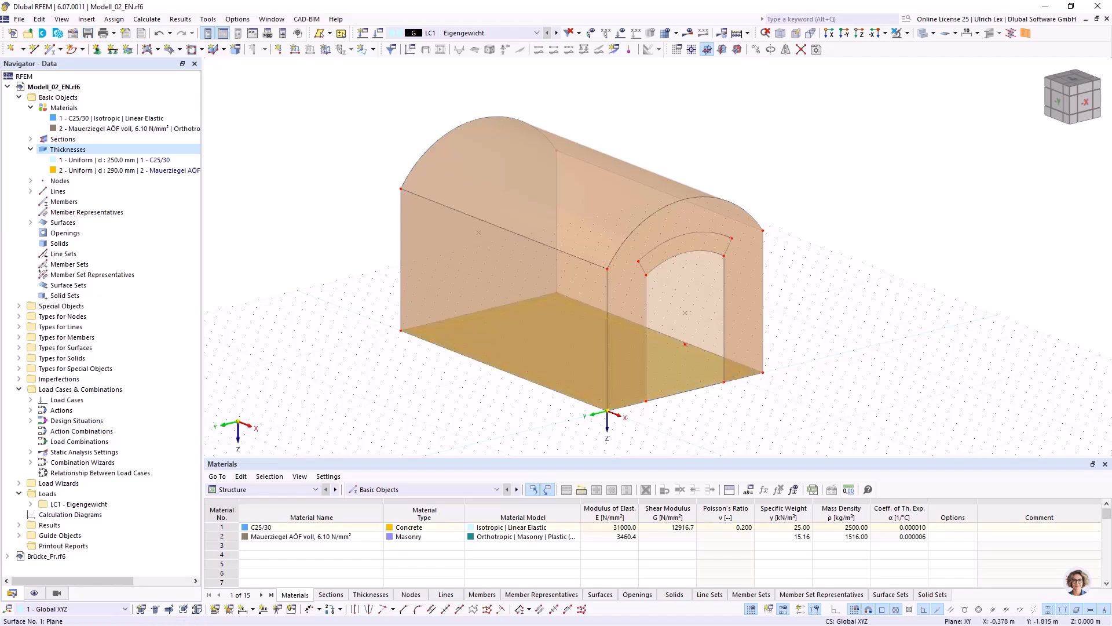
Assign the rigid surface support 1 - Starr to the concrete base surface.
double_click(688, 379)
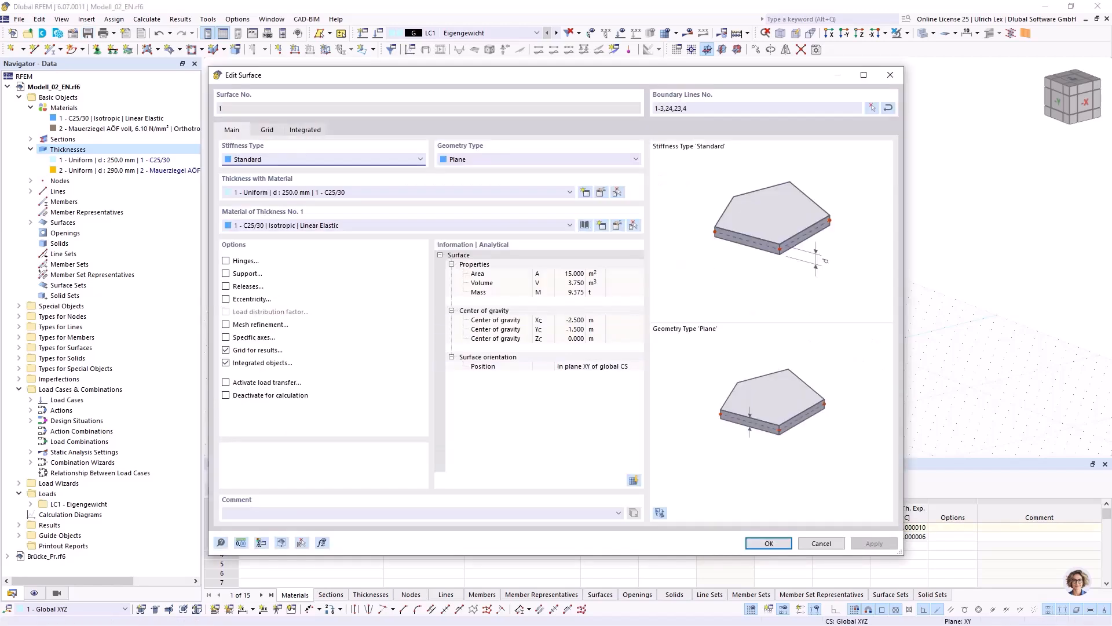
left_click(226, 274)
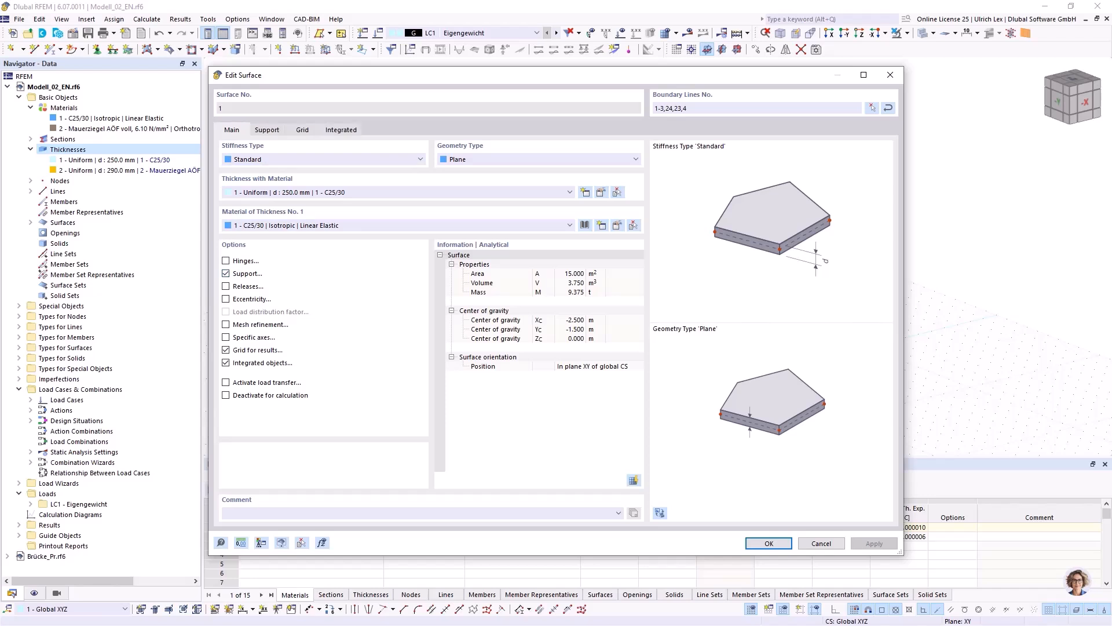
left_click(267, 129)
left_click(406, 173)
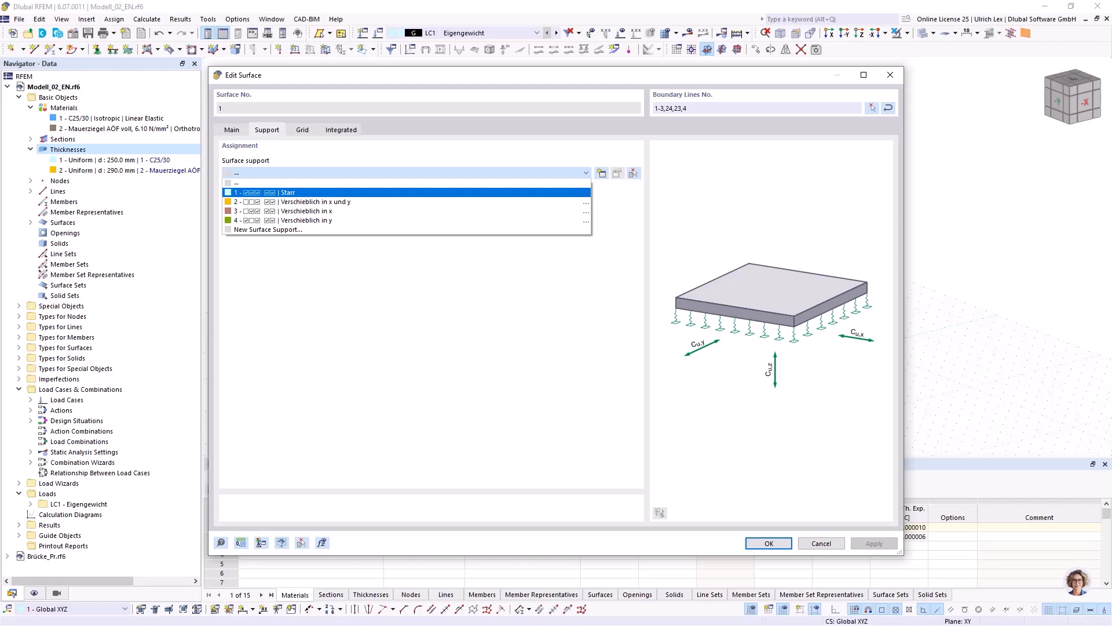
left_click(407, 192)
left_click(769, 543)
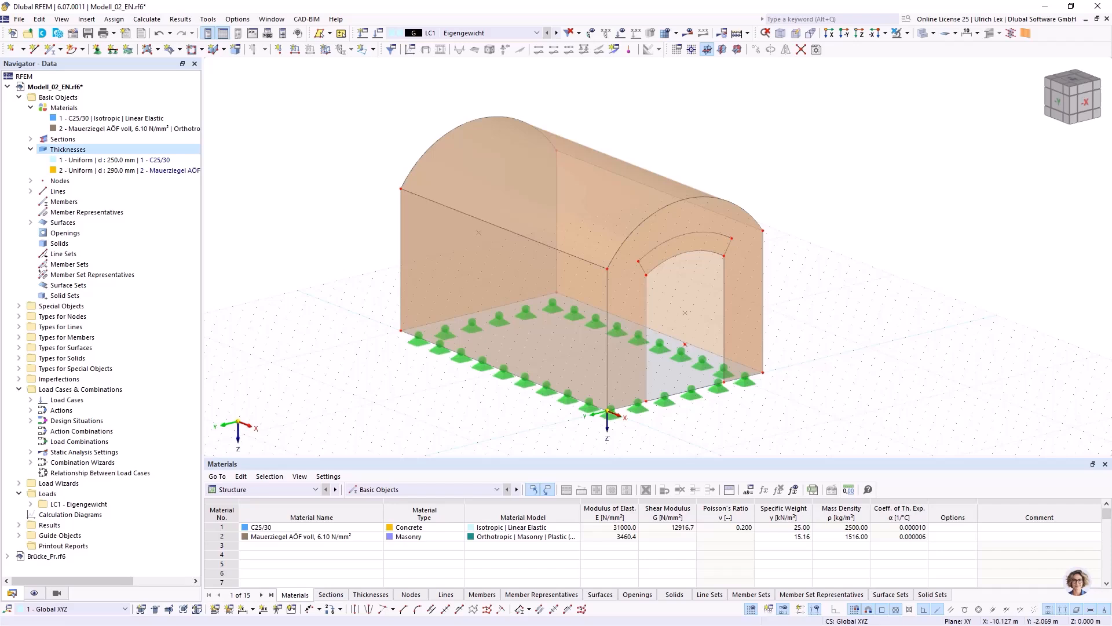
Turn on the display of the surfaces' local axis systems and examine the axis directions on the walls.
mouse_move(391, 145)
middle_mouse_down("ctrl")
mouse_move(415, 124)
mouse_move(396, 163)
middle_mouse_up("ctrl")
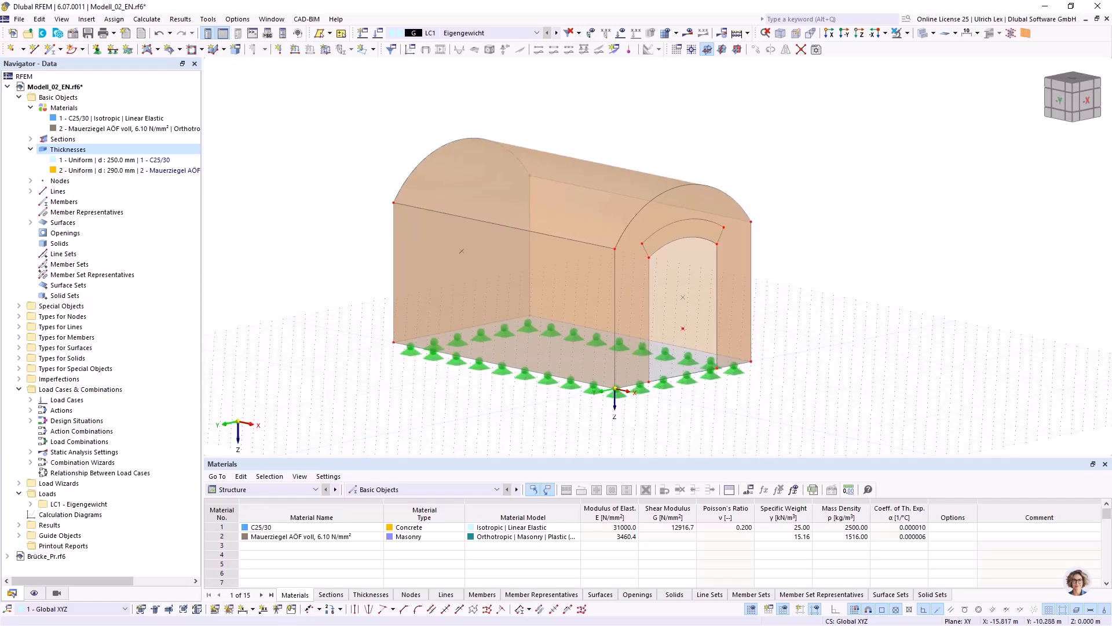
scroll(580, 295, "up", 1)
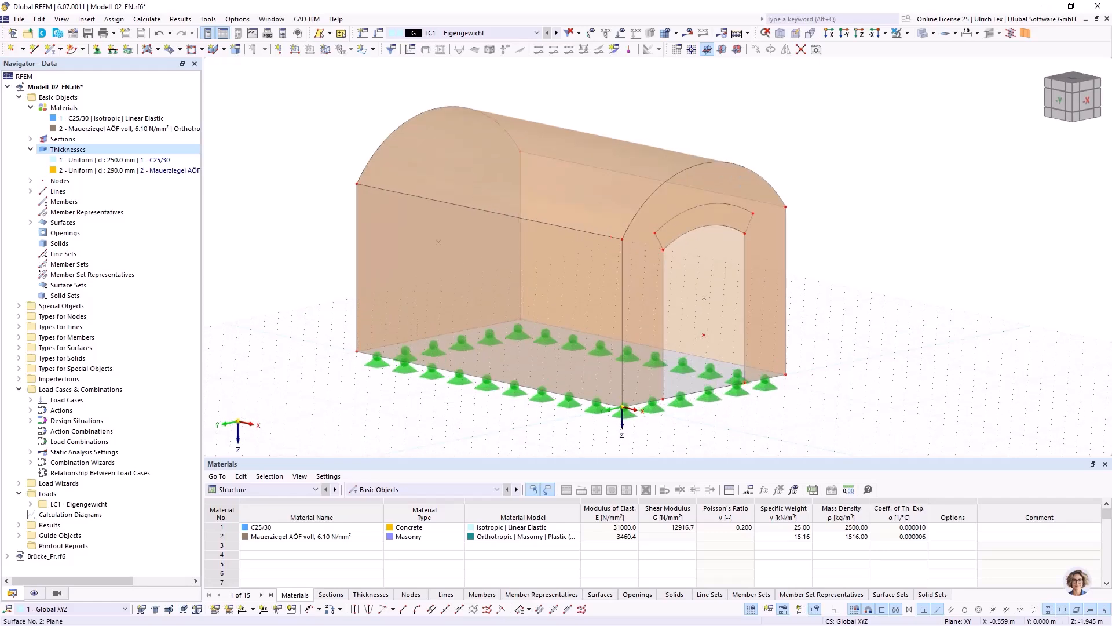
left_click(599, 293)
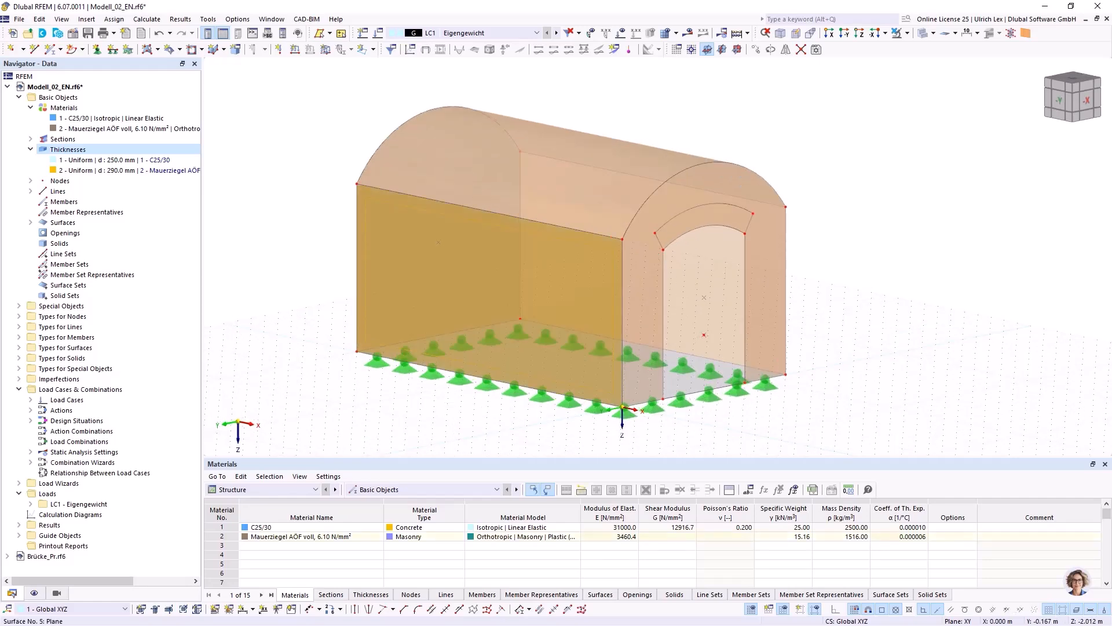
right_click(588, 290)
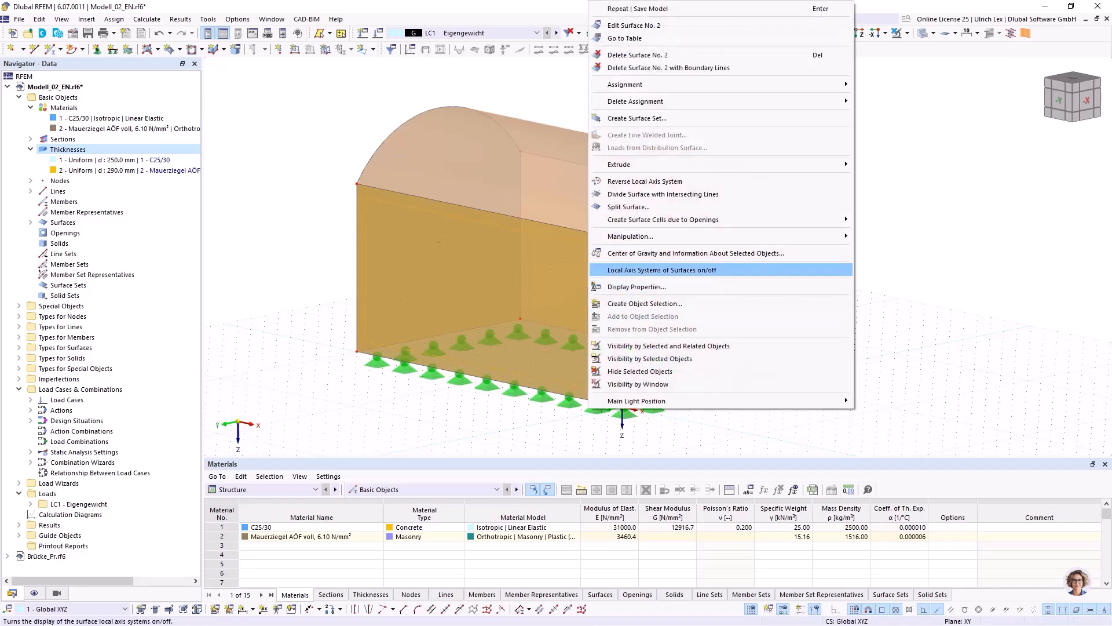
left_click(662, 270)
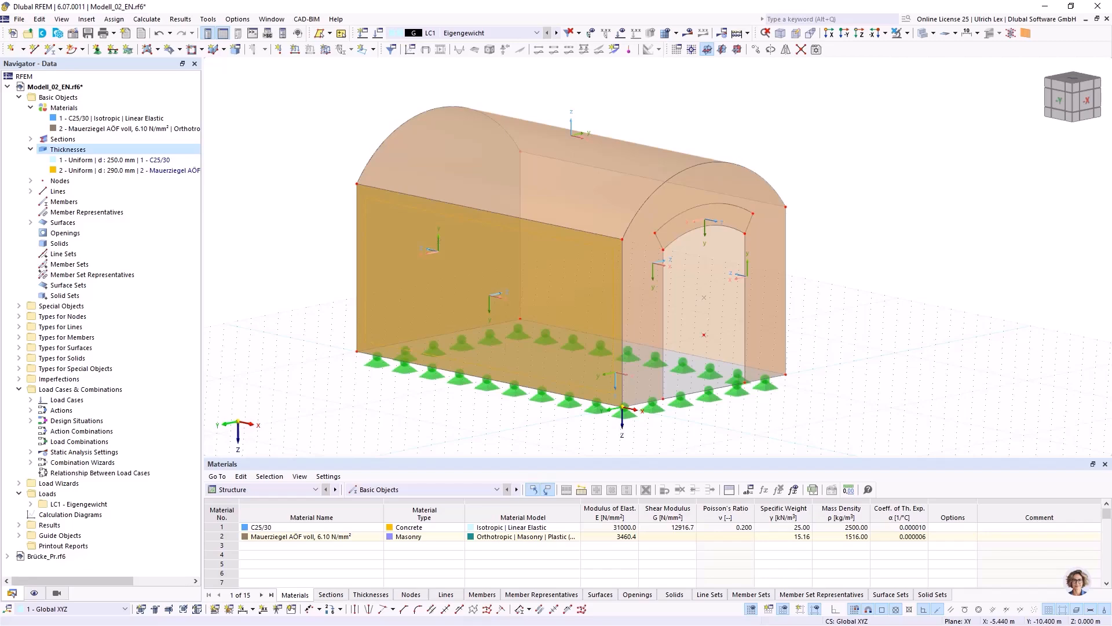
middle_click_drag(771, 263, 863, 295, "ctrl")
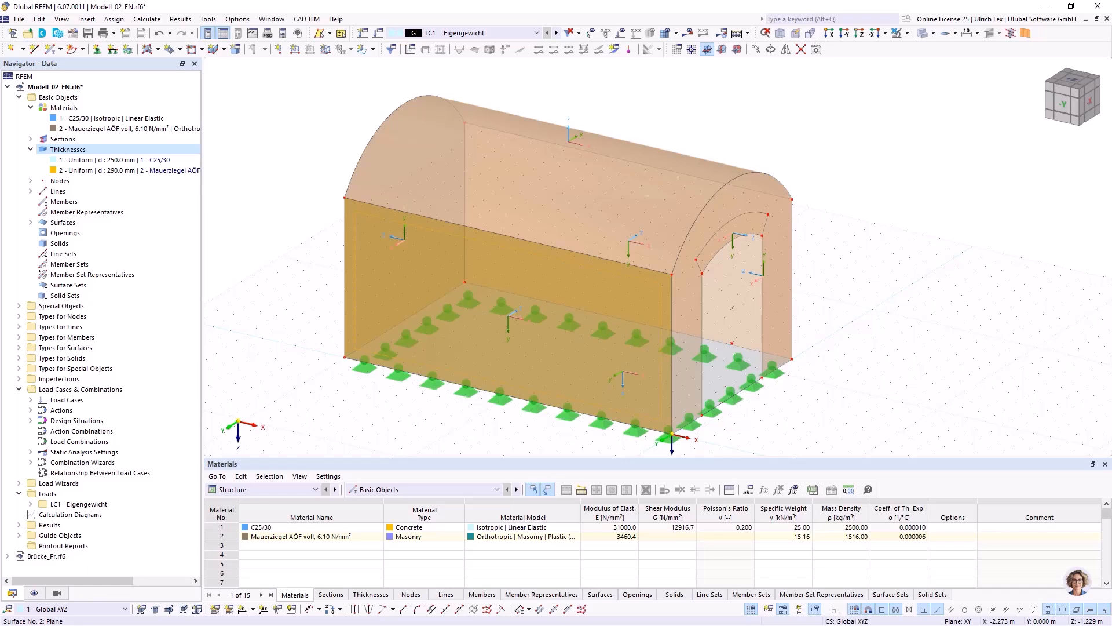
mouse_move(732, 307)
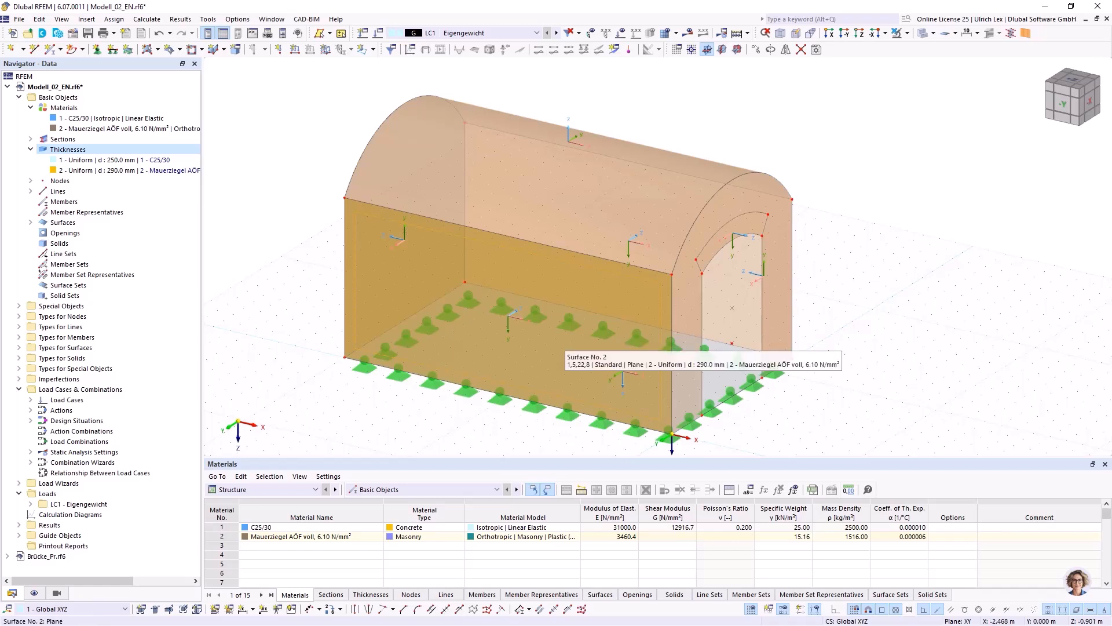
mouse_move(732, 349)
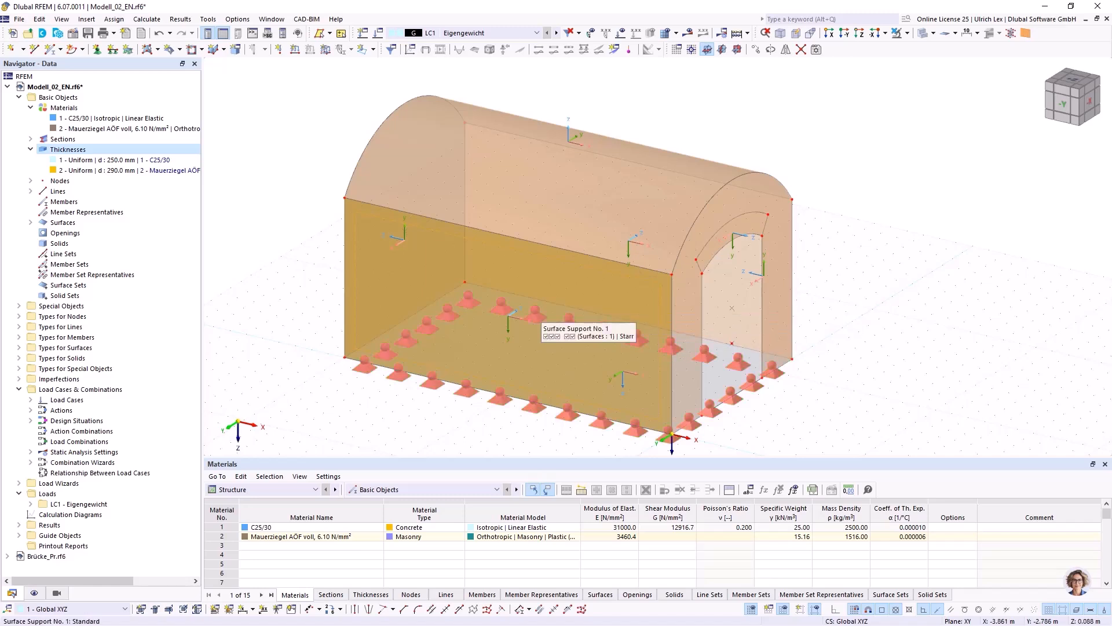
Reverse the local axis system of the arch band surface above the front opening.
middle_click_drag(823, 400, 748, 374, "ctrl")
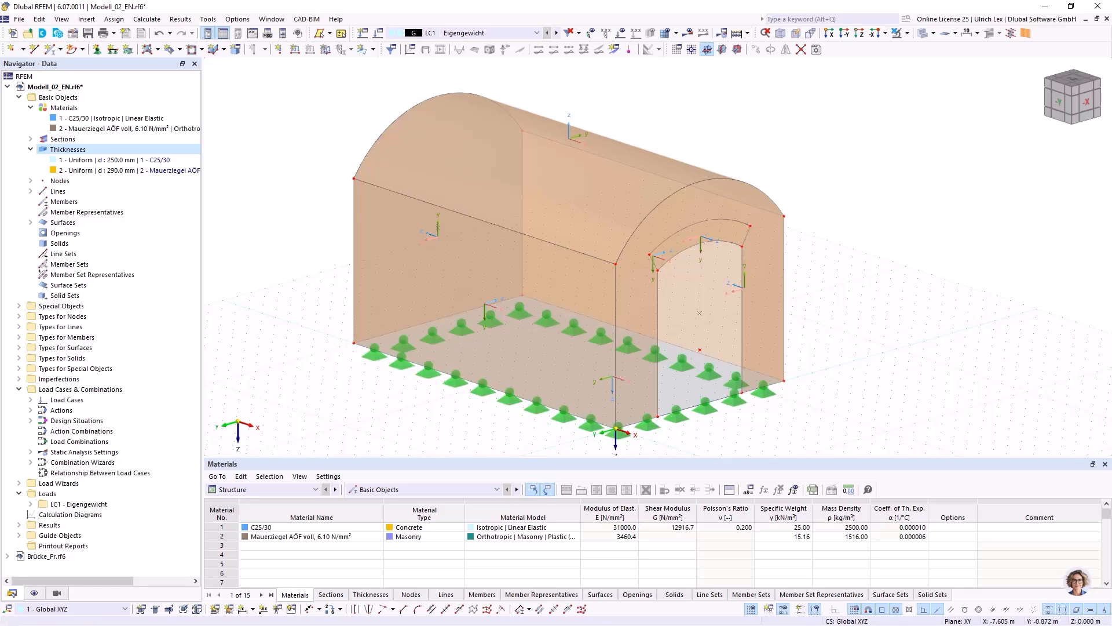
middle_click_drag(802, 366, 834, 412, "ctrl")
left_click(727, 260)
right_click(727, 261)
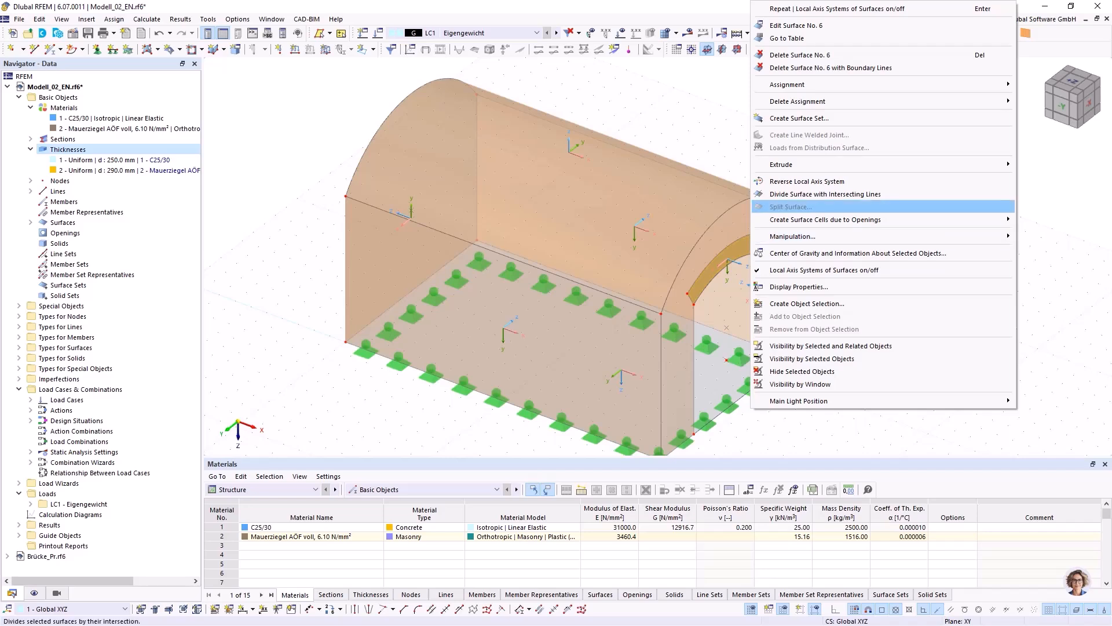
left_click(807, 181)
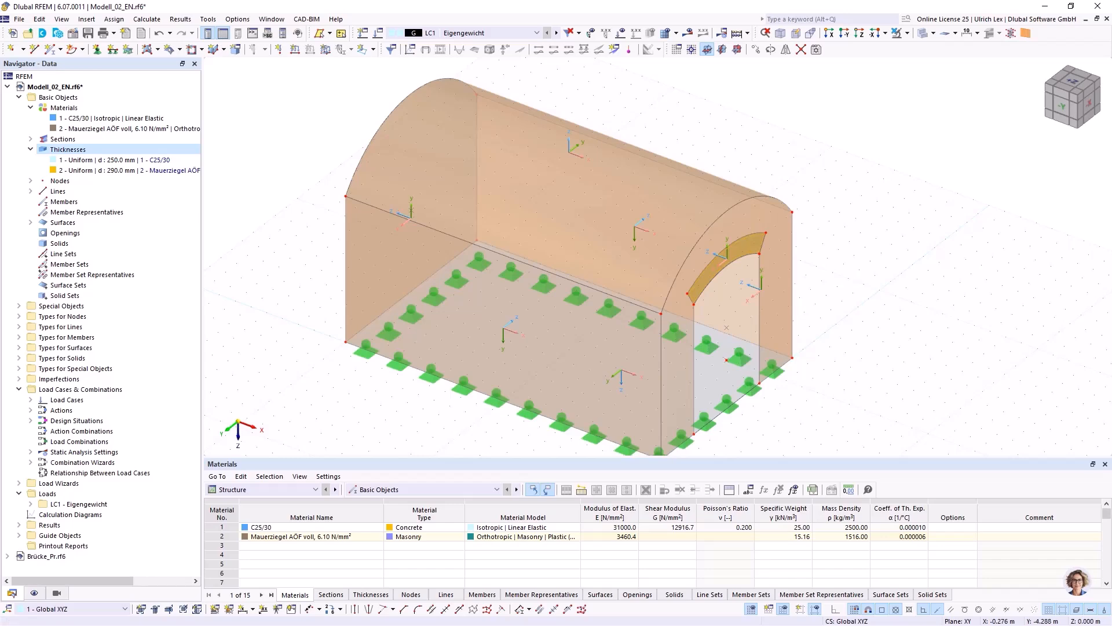
Reverse the local axis system of the side wall surface No. 4.
middle_click_drag(737, 349, 607, 366, "ctrl")
middle_click_drag(659, 209, 556, 203, "ctrl")
right_click(726, 280)
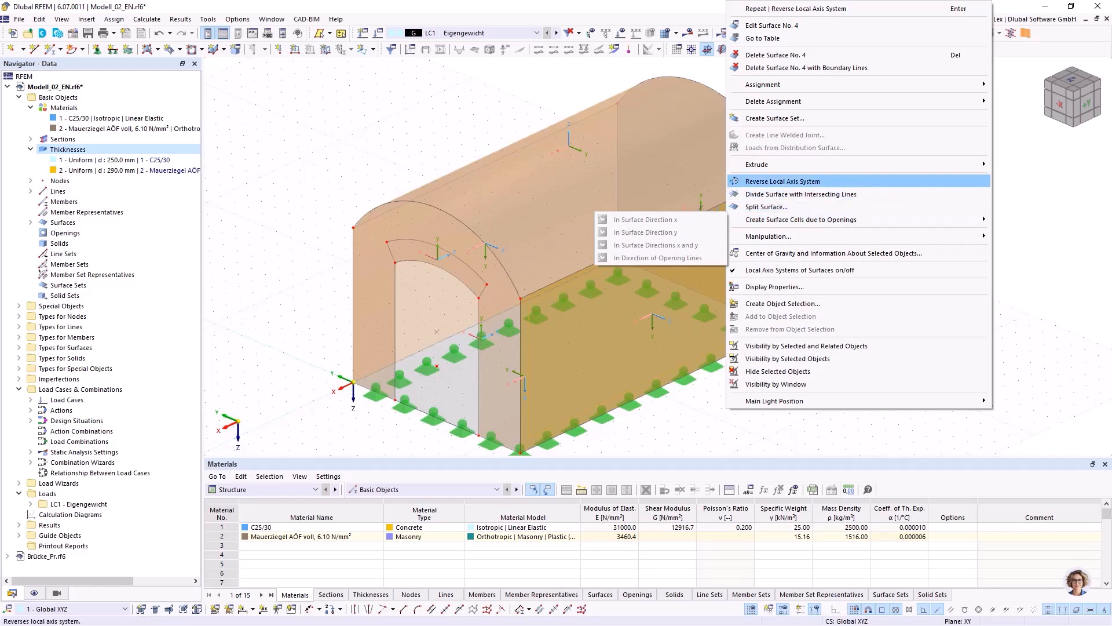
left_click(782, 182)
middle_click_drag(884, 278, 692, 274, "ctrl")
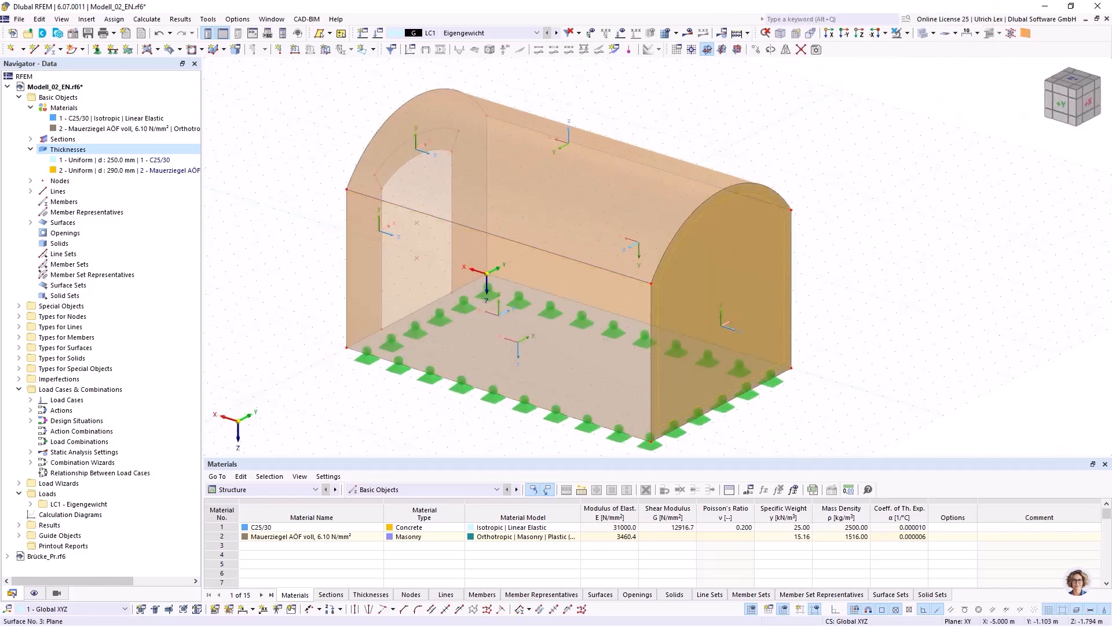
Reverse the local axis systems of the closed end wall surface No. 3 and the vault surface No. 7.
right_click(735, 290)
left_click(788, 182)
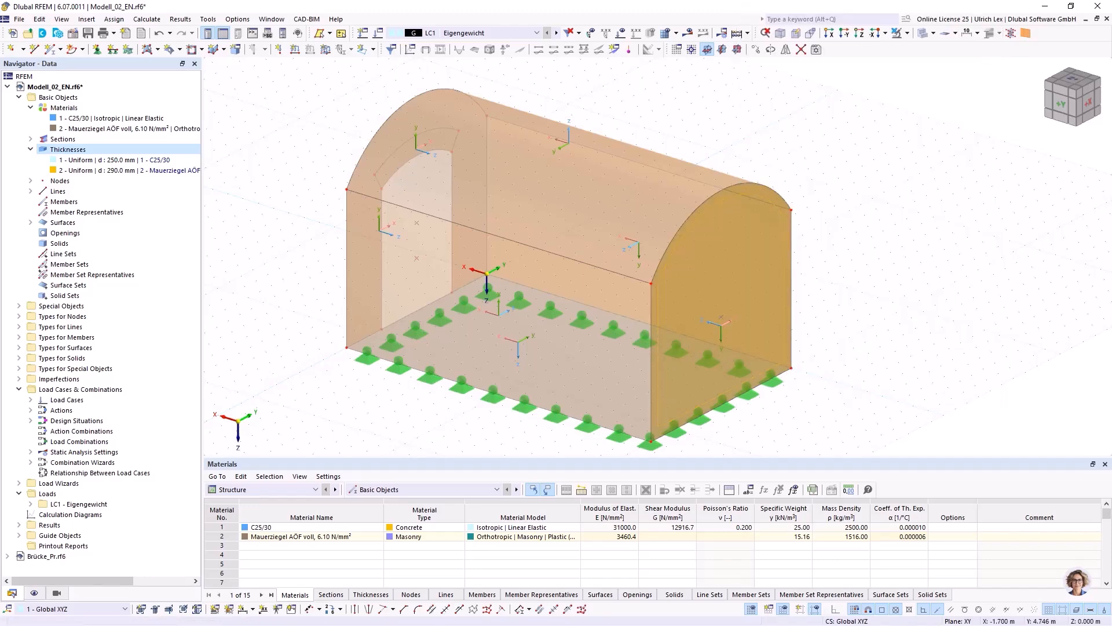
middle_click_drag(874, 299, 904, 281, "ctrl")
middle_click_drag(698, 168, 699, 186, "ctrl")
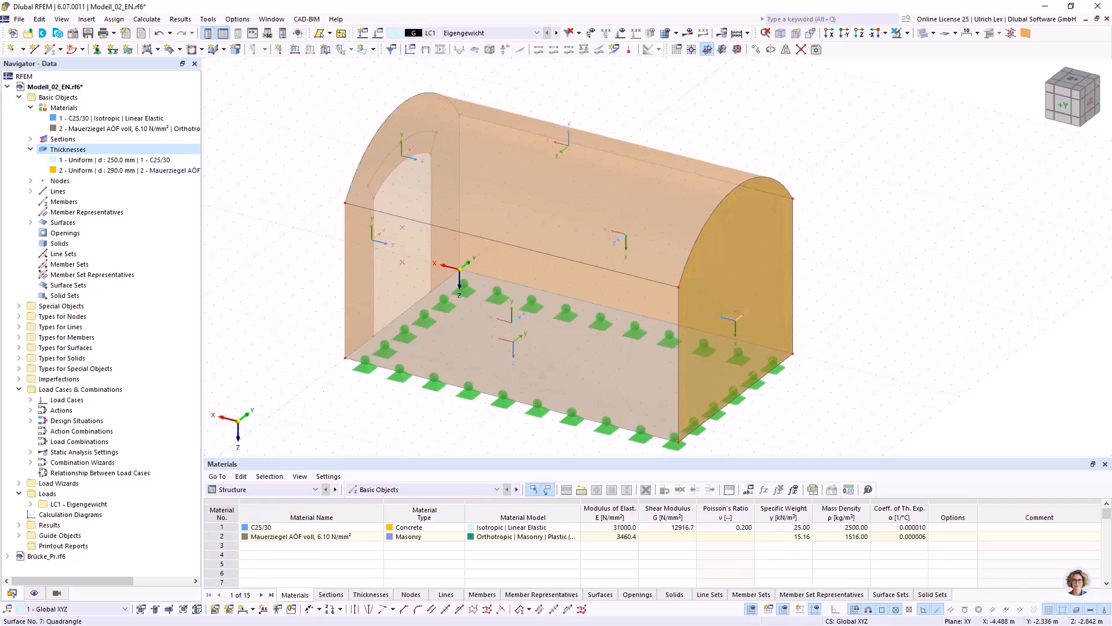
right_click(689, 205)
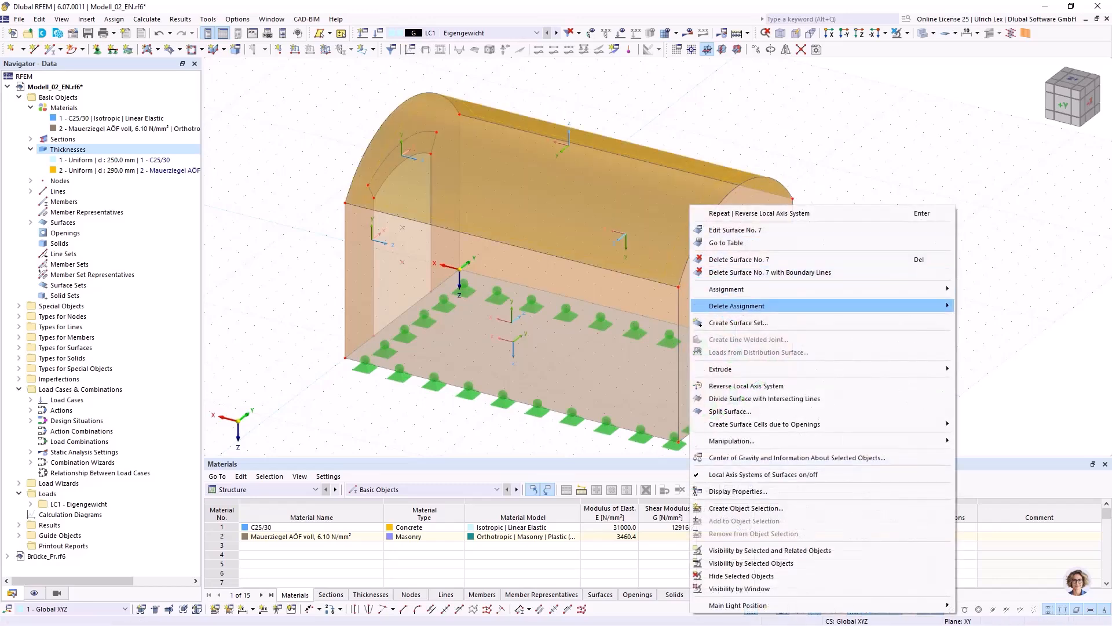
left_click(746, 386)
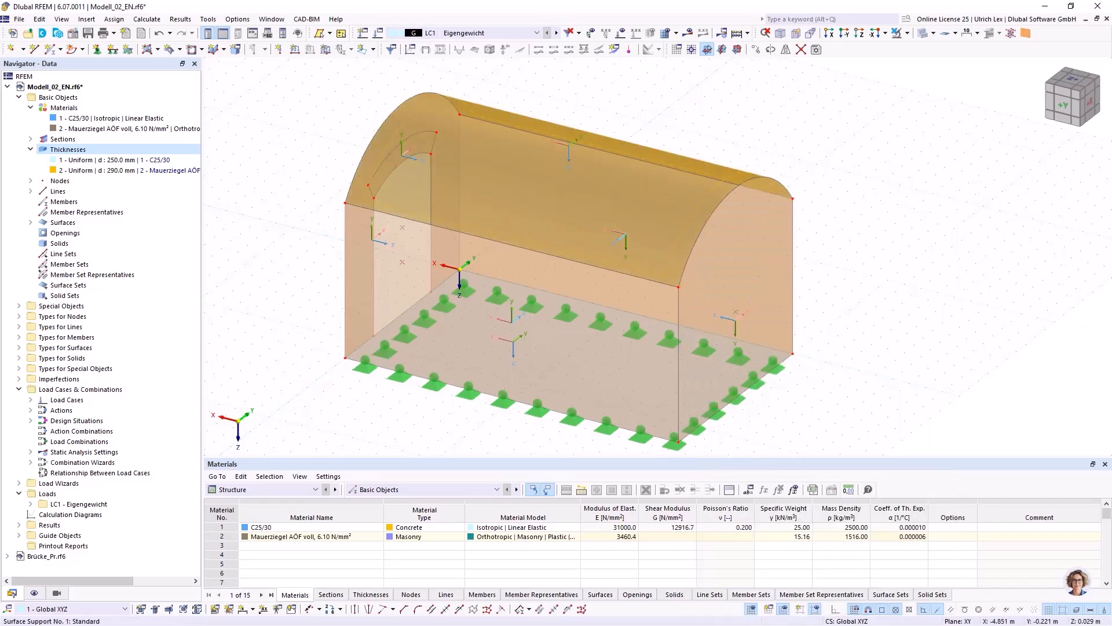
Examine the local axis directions on the front wall and on the arch band above the opening.
scroll(328, 186, "down", 1)
middle_click_drag(380, 168, 521, 139, "ctrl")
middle_click_drag(484, 223, 611, 250, "ctrl")
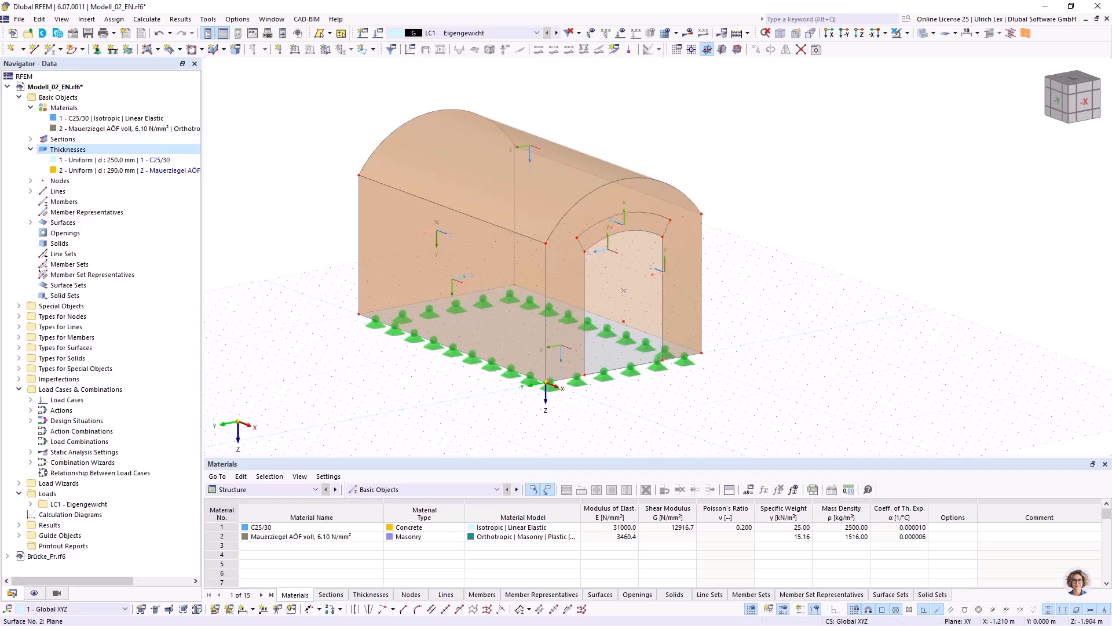
scroll(614, 235, "up", 4)
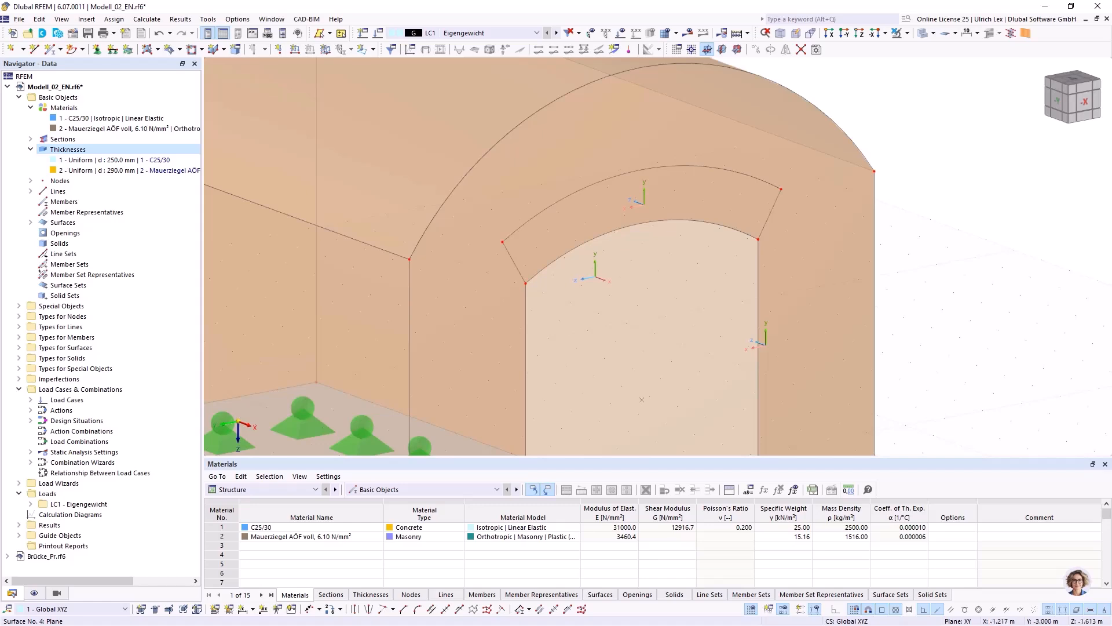
scroll(963, 168, "down", 2)
middle_click_drag(963, 168, 901, 255, "ctrl")
right_click(901, 255)
left_click(814, 160)
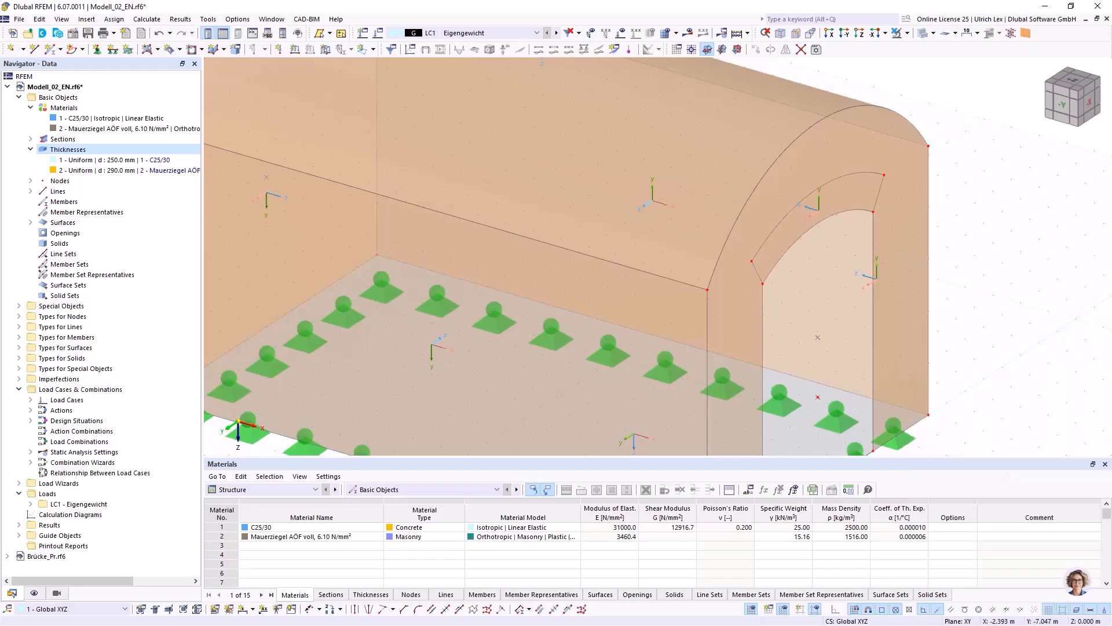
scroll(814, 159, "down", 5)
mouse_move(814, 160)
middle_mouse_down("ctrl")
mouse_move(736, 177)
mouse_move(797, 179)
mouse_move(832, 153)
mouse_move(822, 161)
middle_mouse_up("ctrl")
scroll(813, 146, "up", 5)
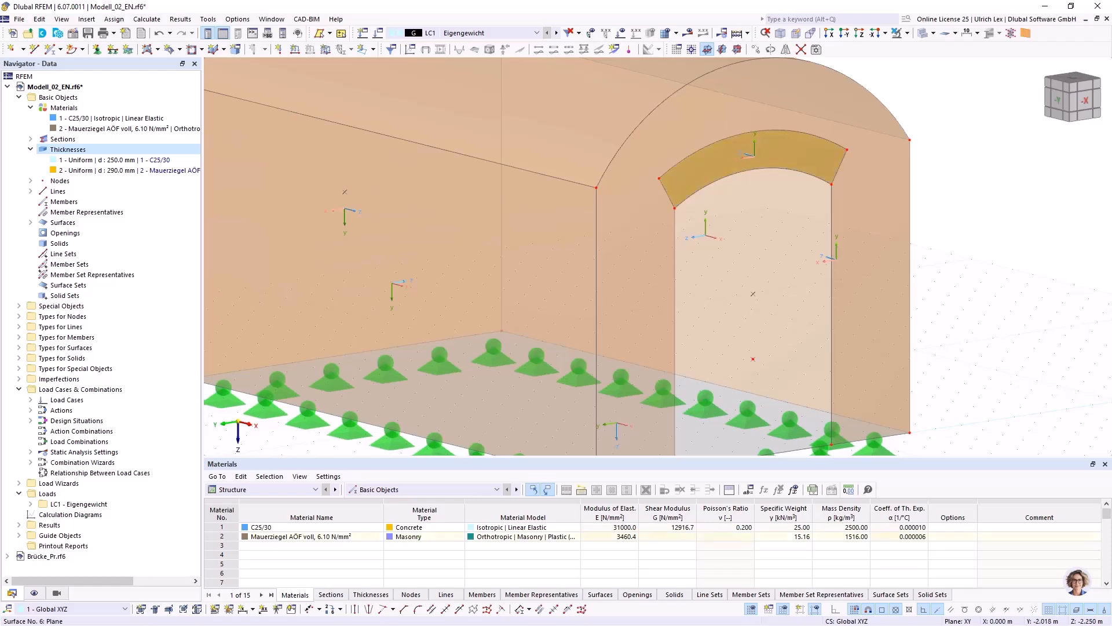
Edit the arch band surface No. 6 and define its input axes with the category Axis parallel to lines.
right_click(809, 156)
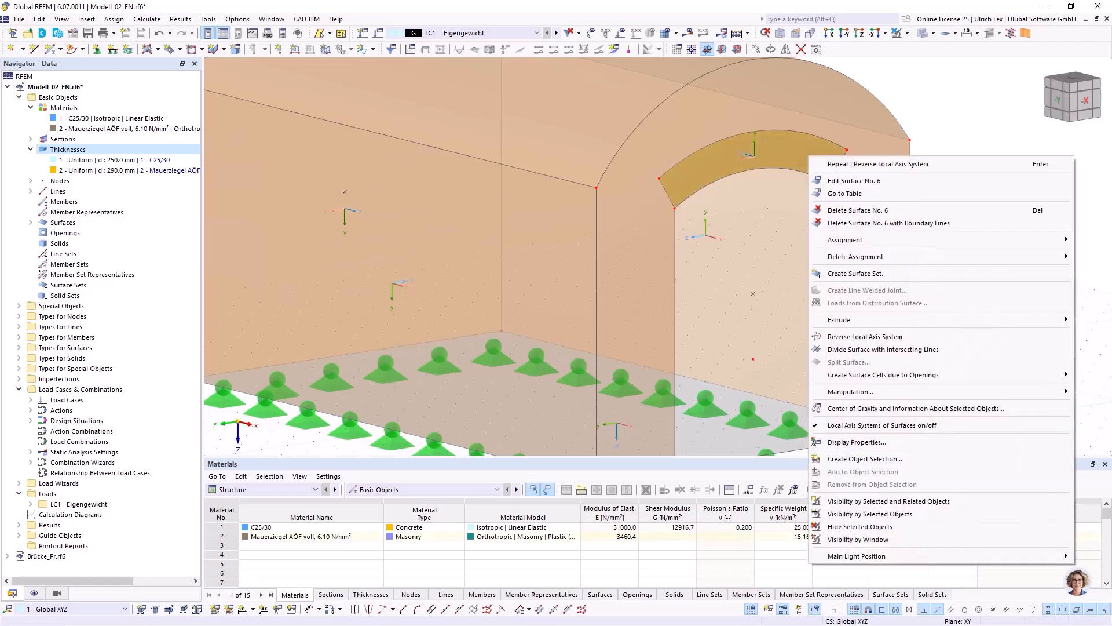
left_click(854, 181)
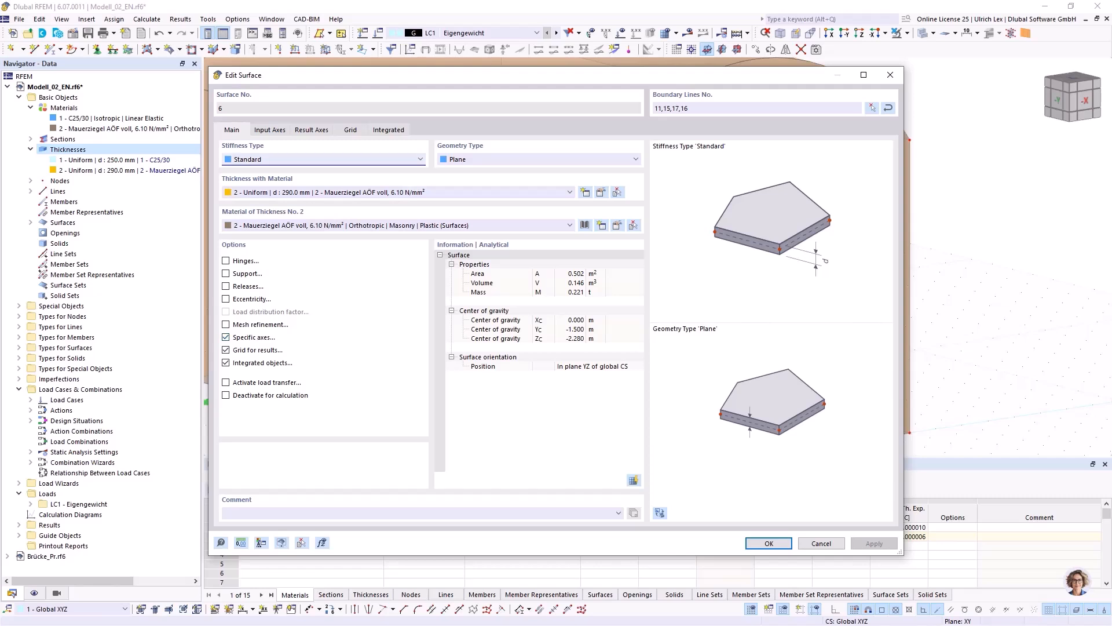
key("ctrl+Tab")
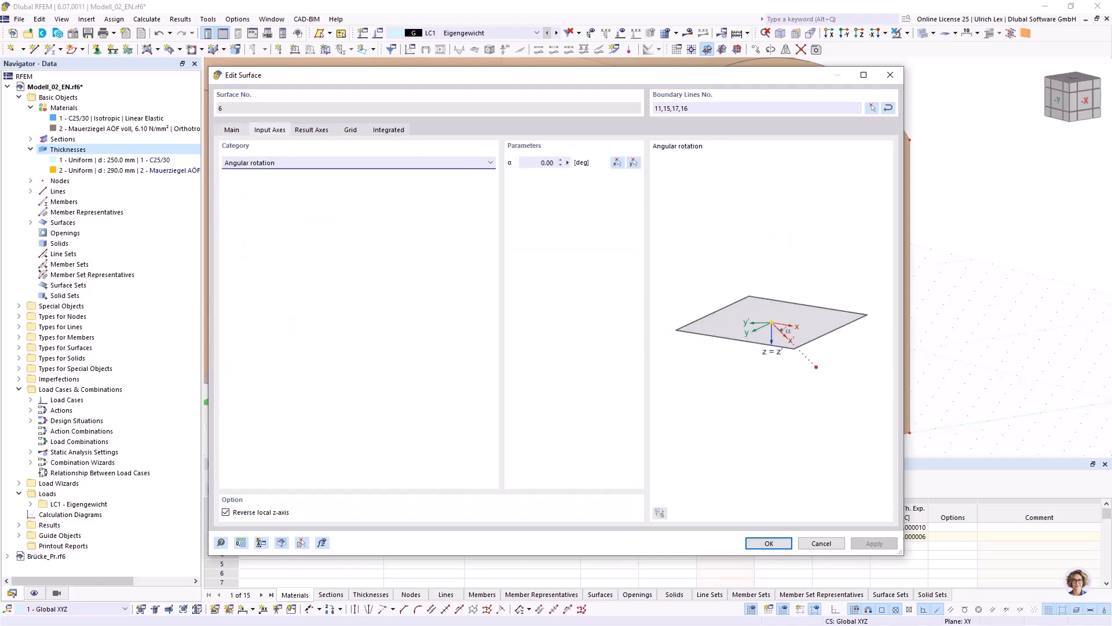
key("alt+Down")
key("Down")
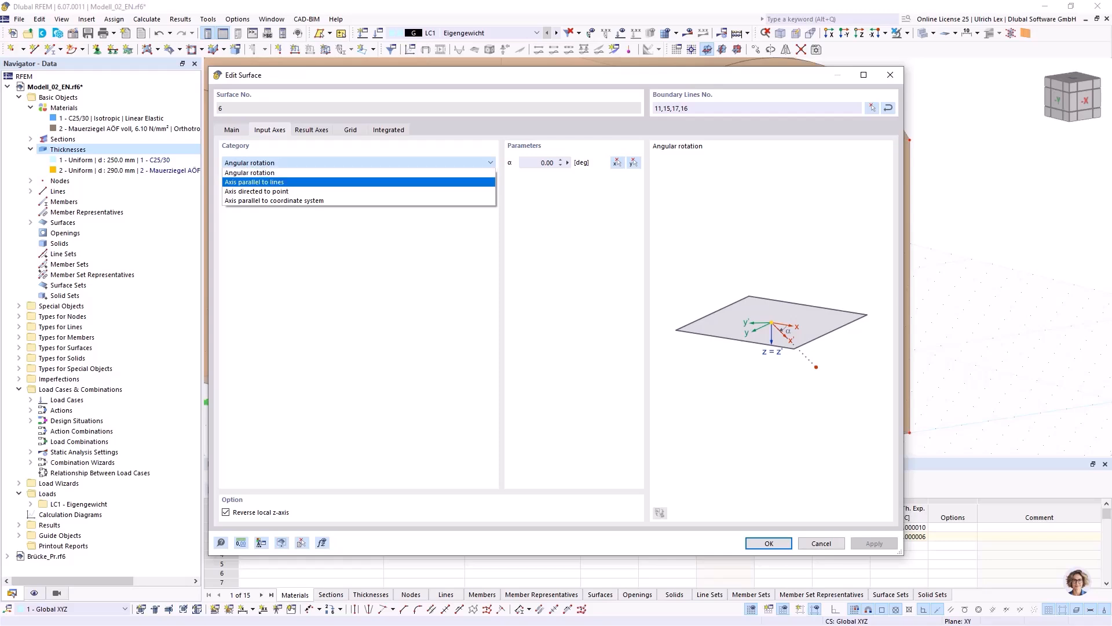
key("Return")
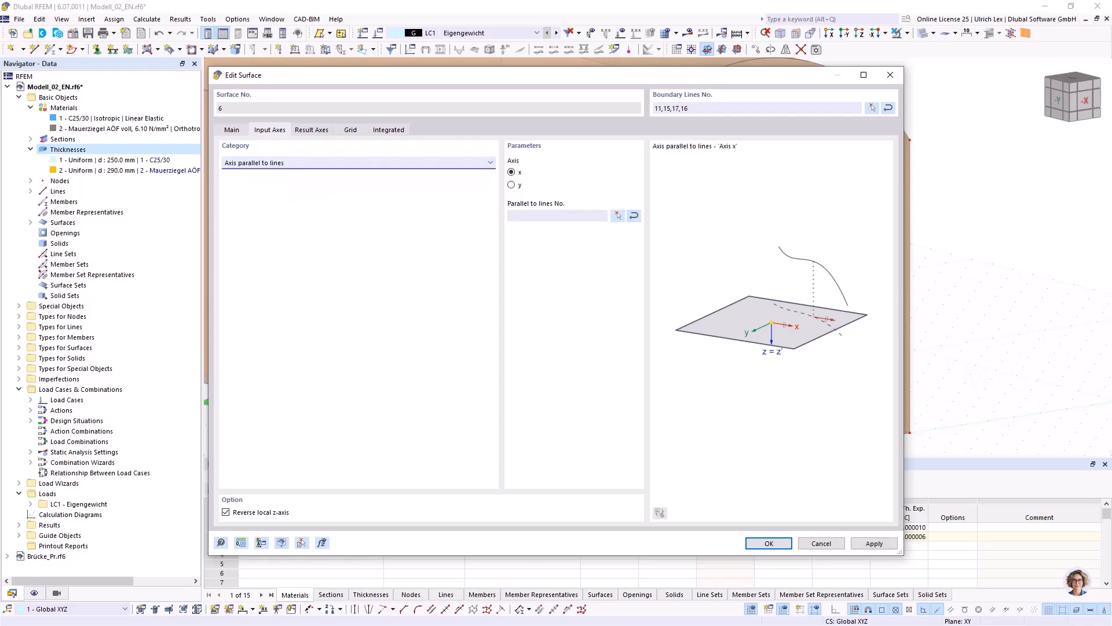
Align the arch band's local y-axis parallel to line No. 11, the curved upper edge of the opening, and apply the surface changes.
key("Tab")
key("Down")
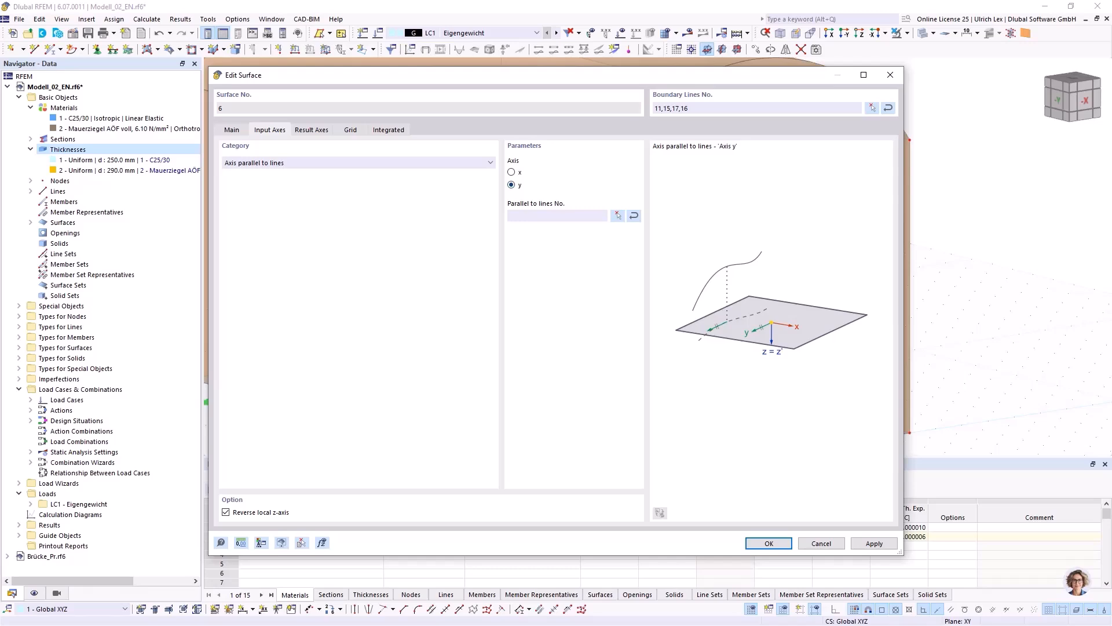
left_click(618, 216)
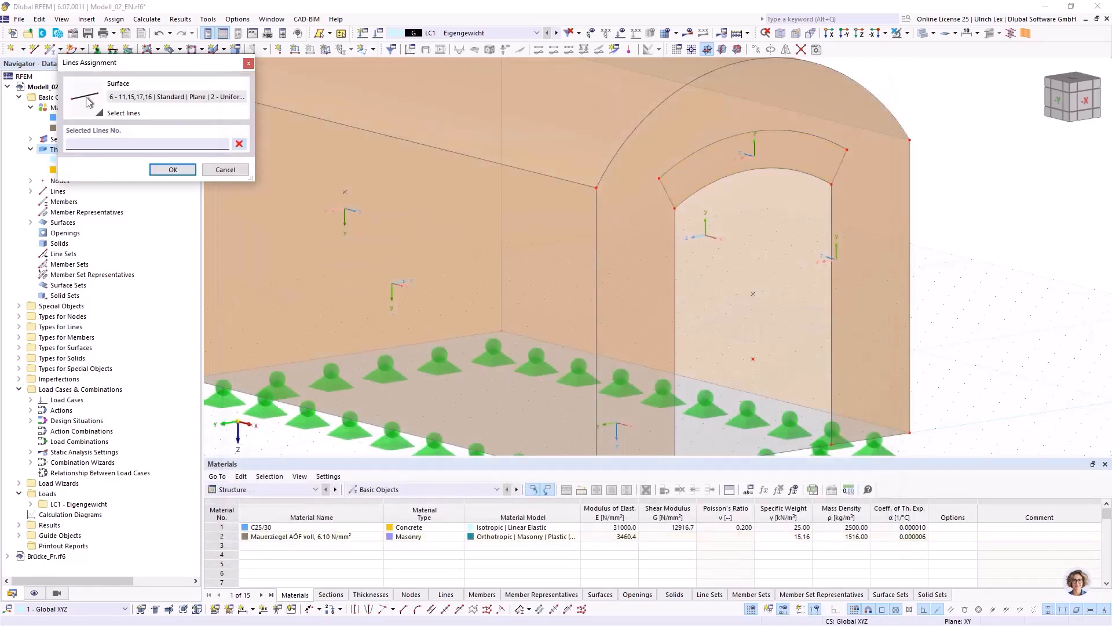
left_click(753, 169)
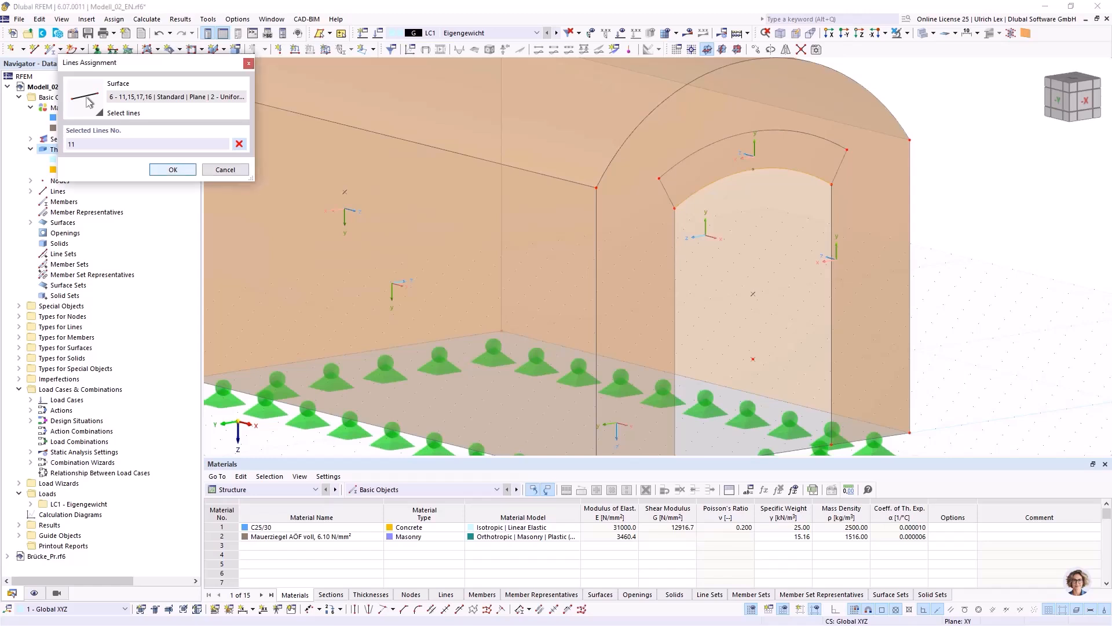
key("Return")
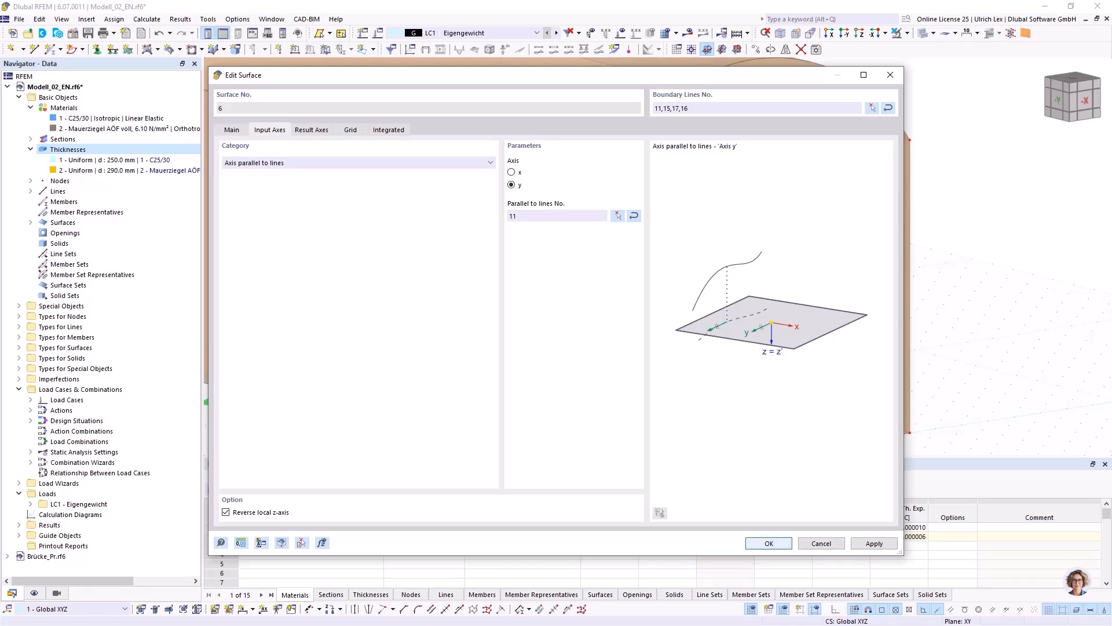
left_click(779, 543)
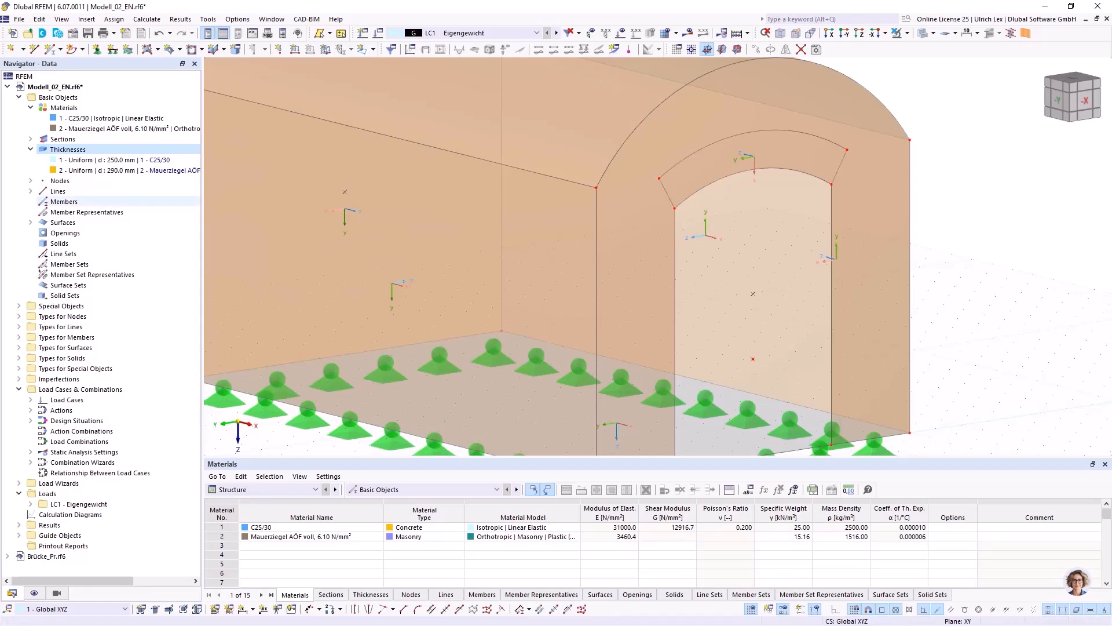
Review the masonry material definition used by thickness No. 2 and close it without changes.
double_click(87, 170)
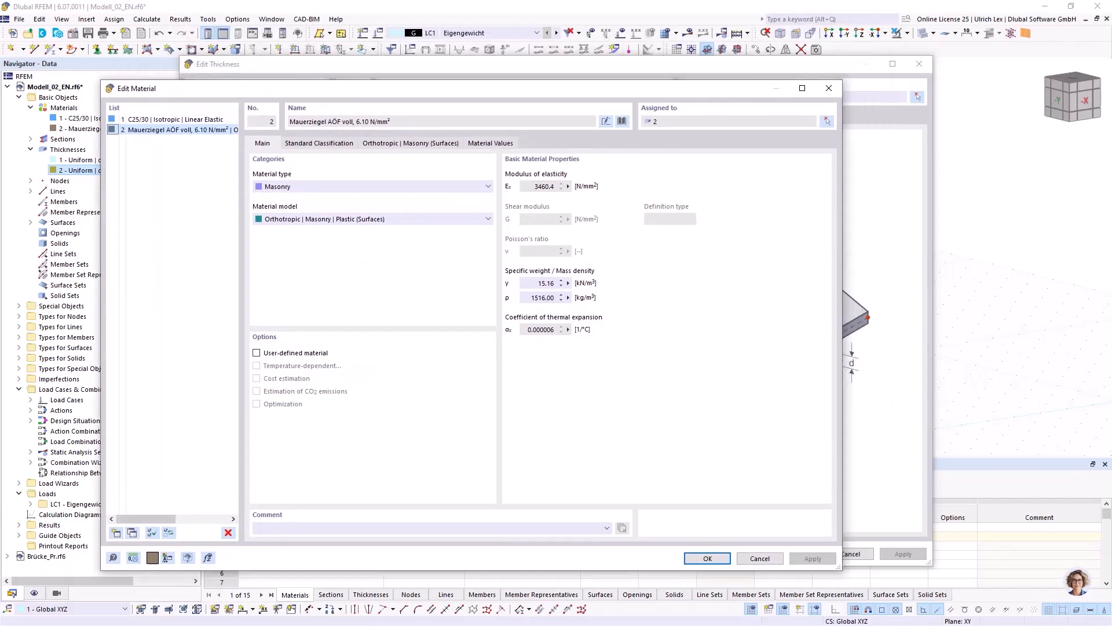
key("Escape")
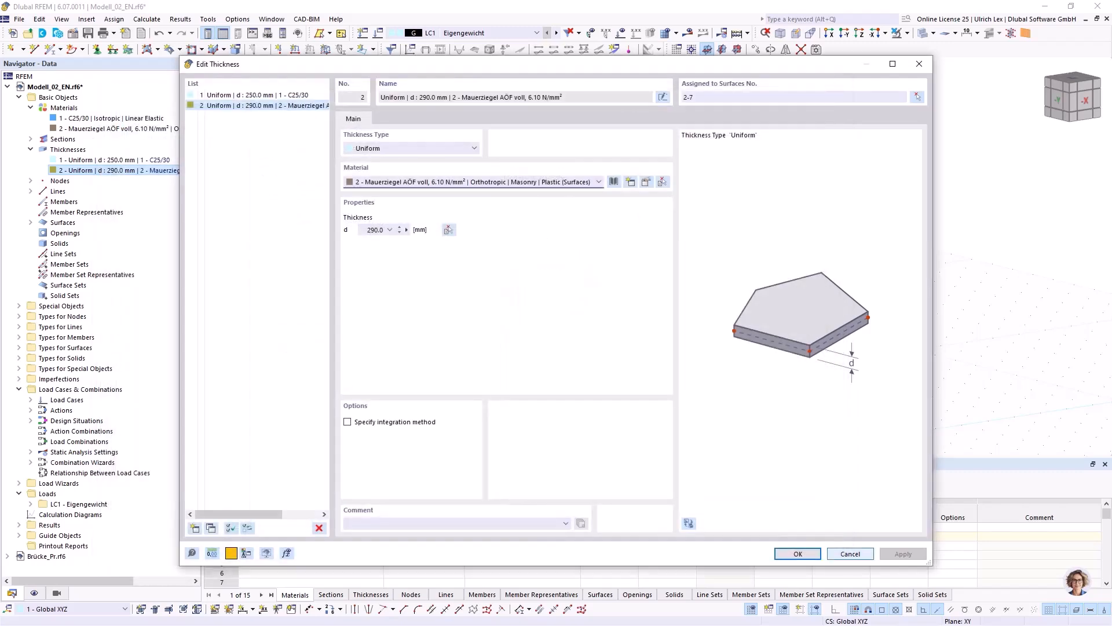
left_click(850, 553)
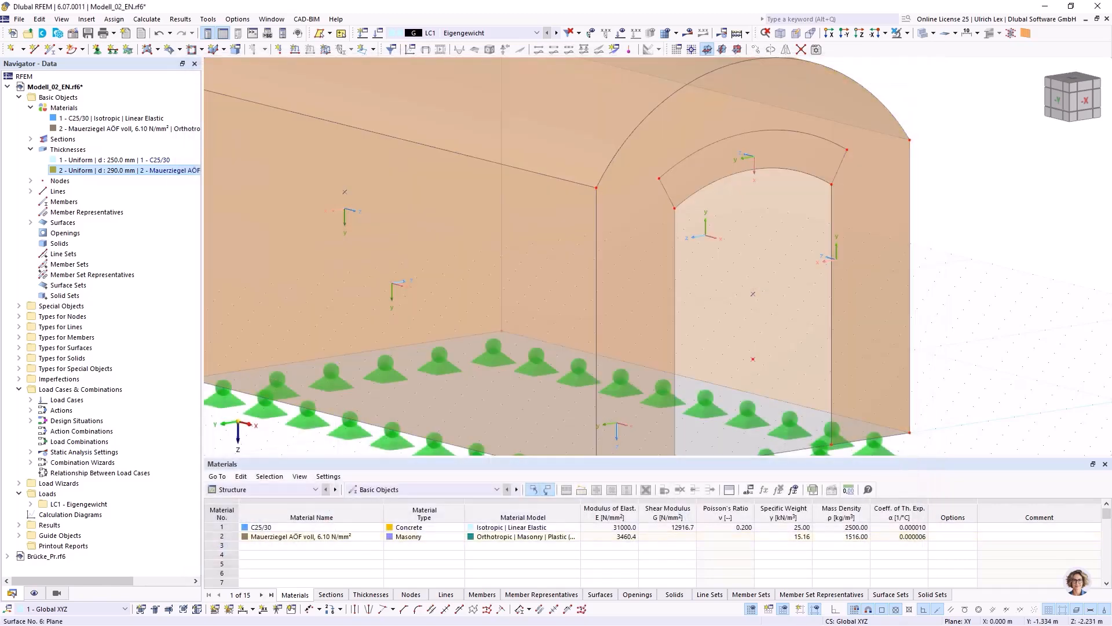
scroll(782, 243, "down", 4)
scroll(920, 176, "up", 1)
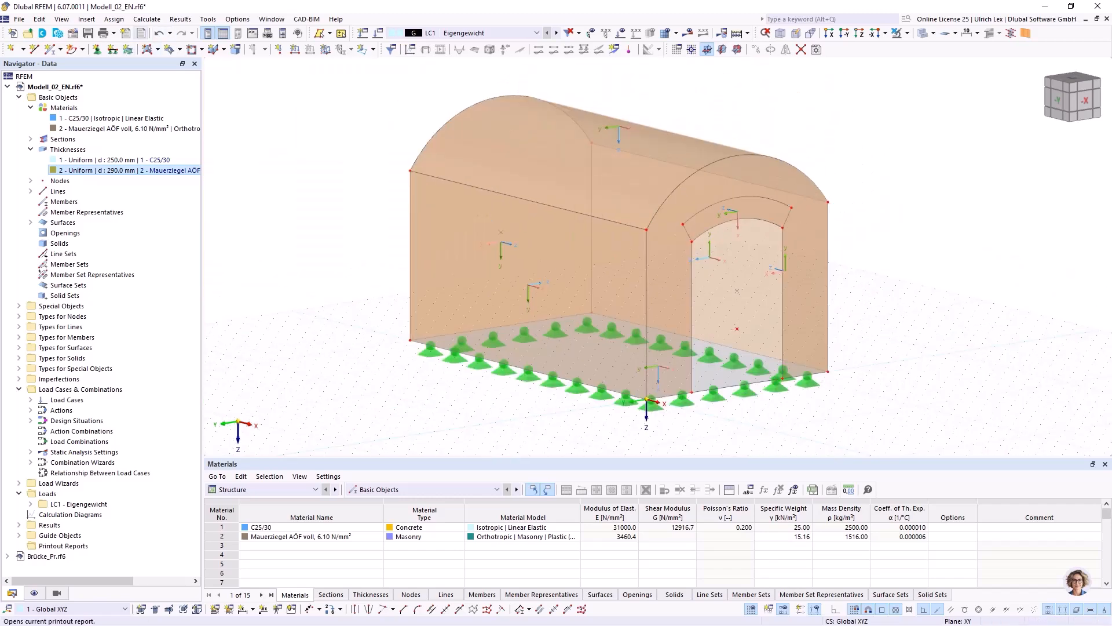
left_click(147, 19)
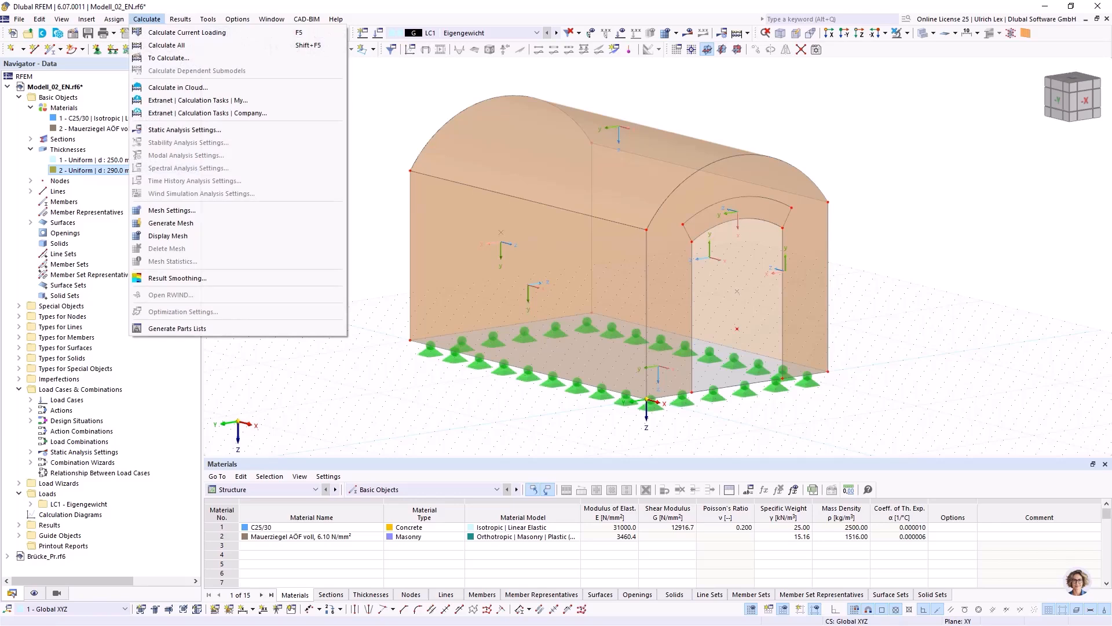
left_click(172, 210)
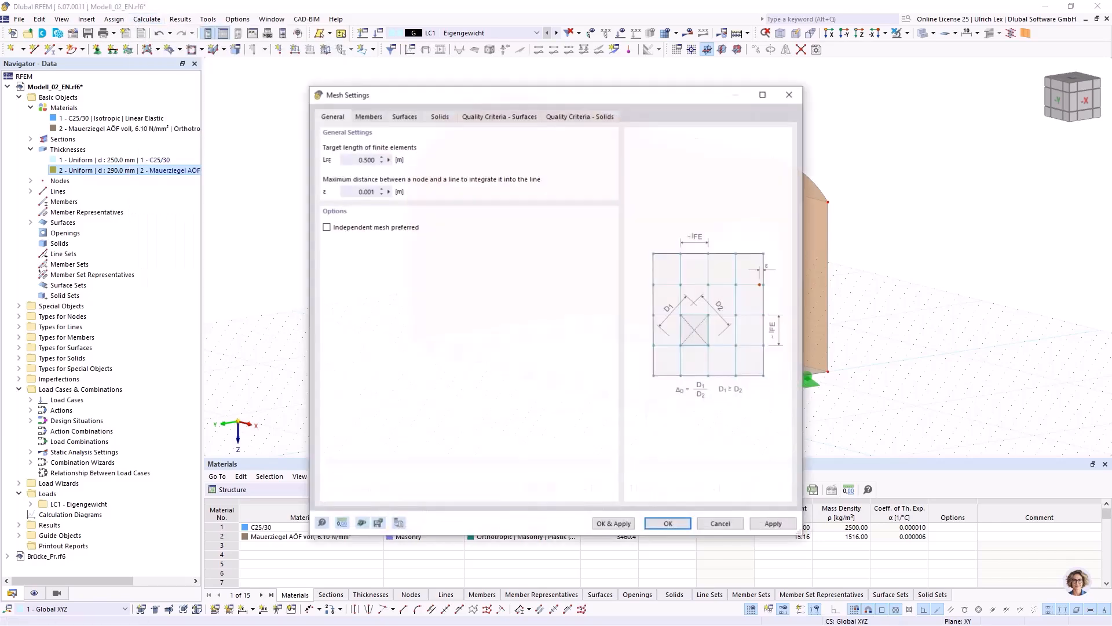
left_click_drag(556, 94, 552, 85)
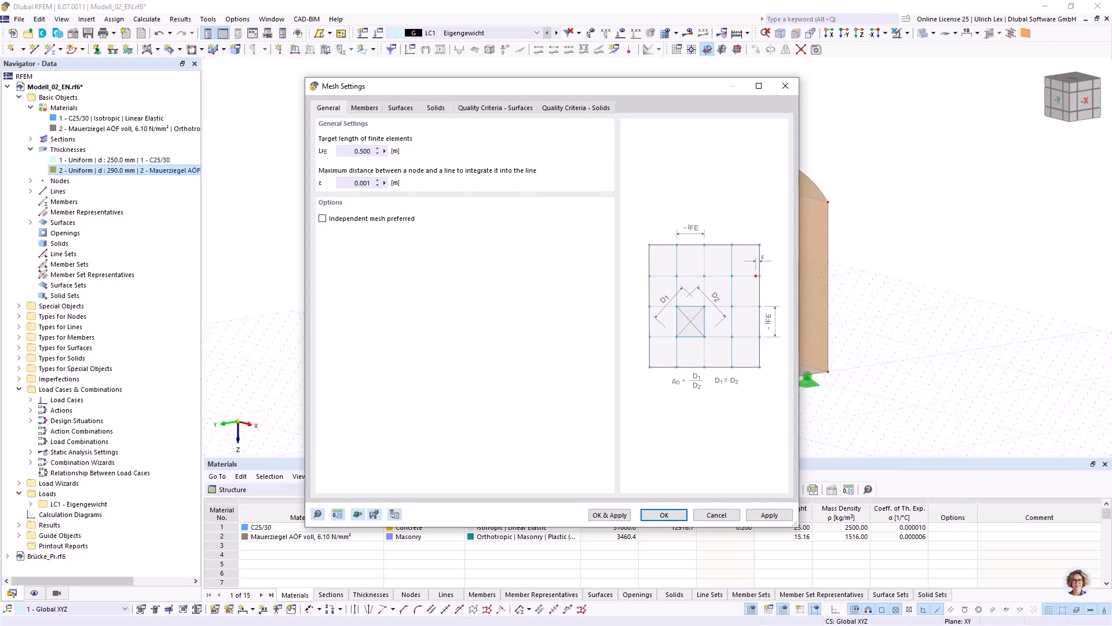
double_click(362, 152)
type("0,25")
left_click_drag(552, 86, 508, 79)
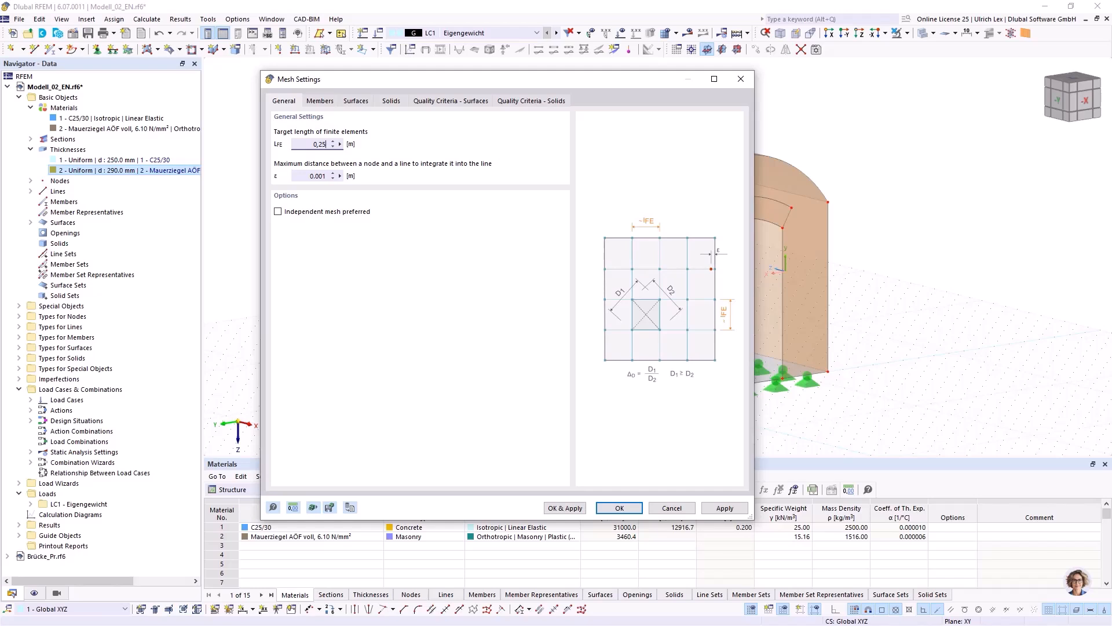
left_click_drag(507, 78, 532, 90)
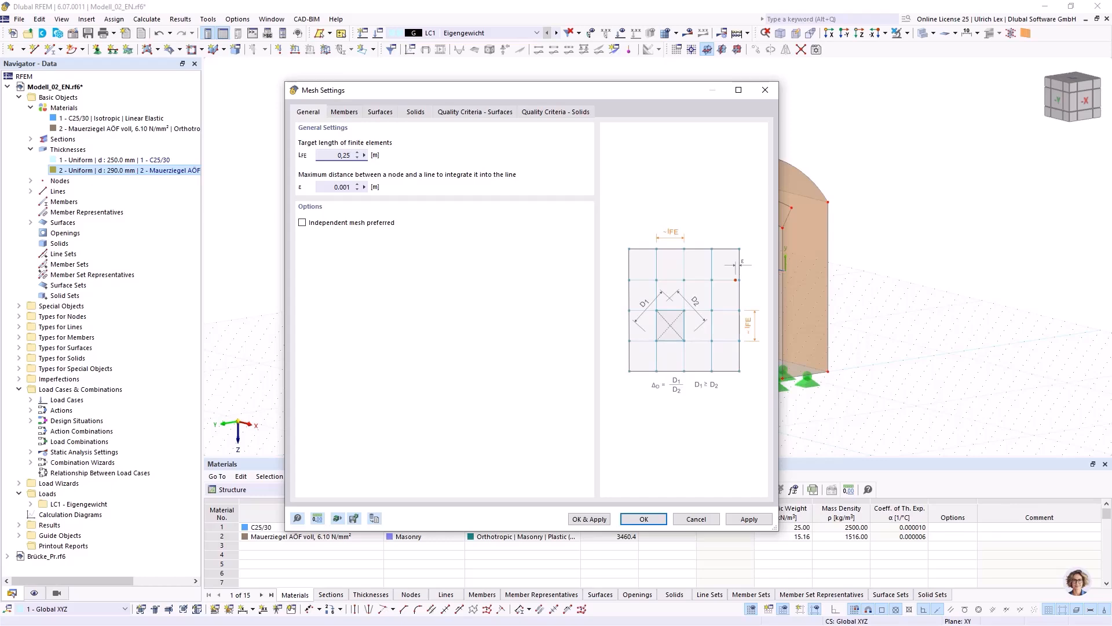
left_click(697, 519)
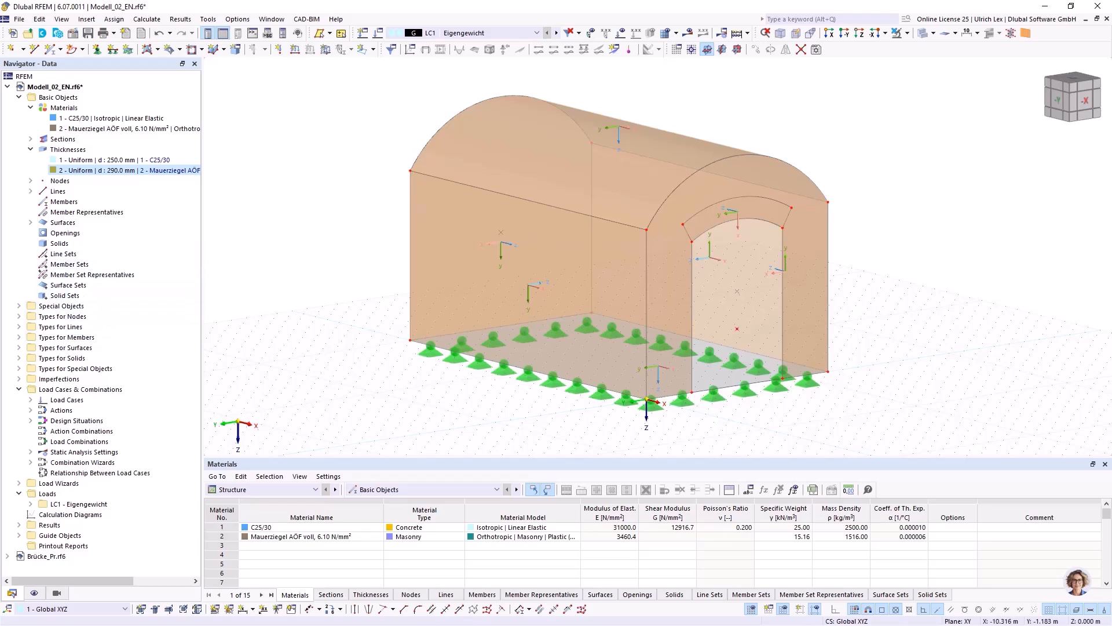
Set the target length of finite elements to 0.25 m in the mesh settings.
left_click(146, 19)
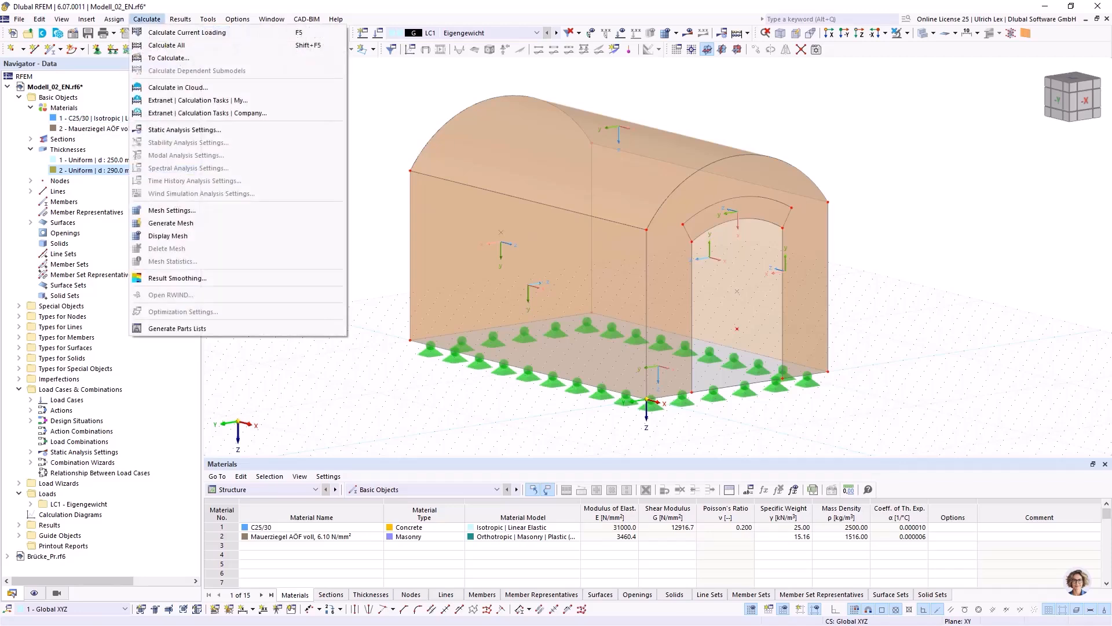
left_click(172, 210)
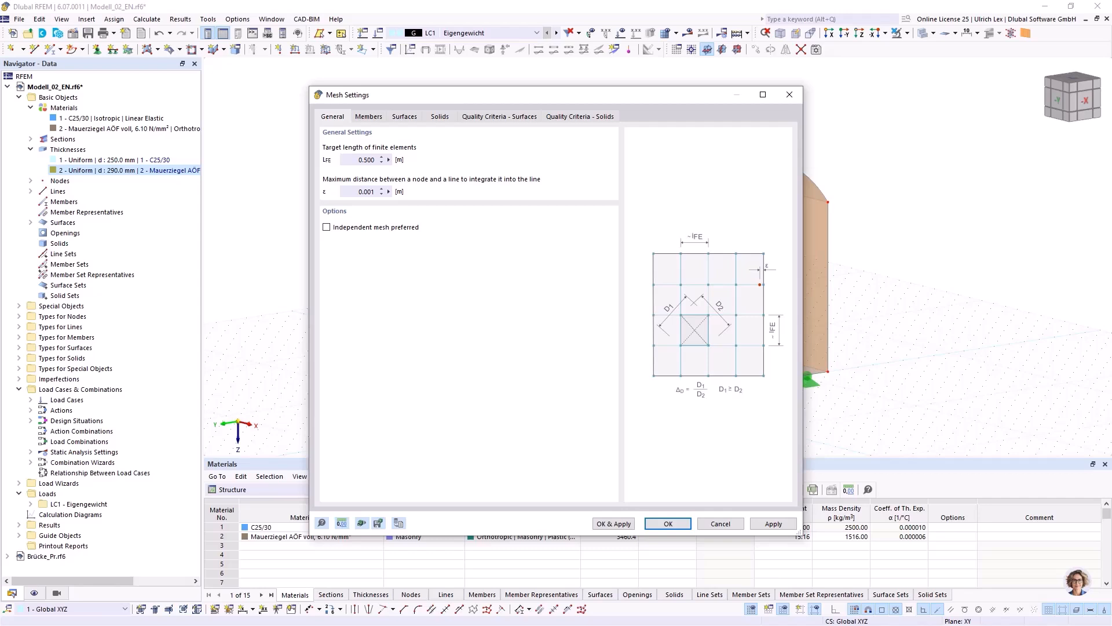
left_click(366, 160)
type("0,25")
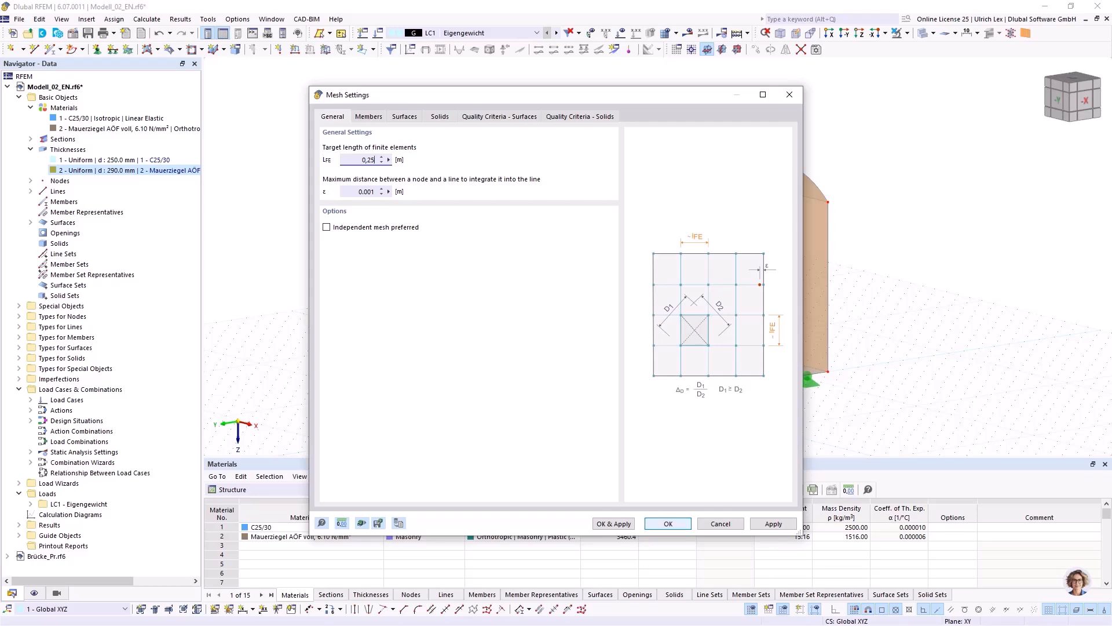
key("Return")
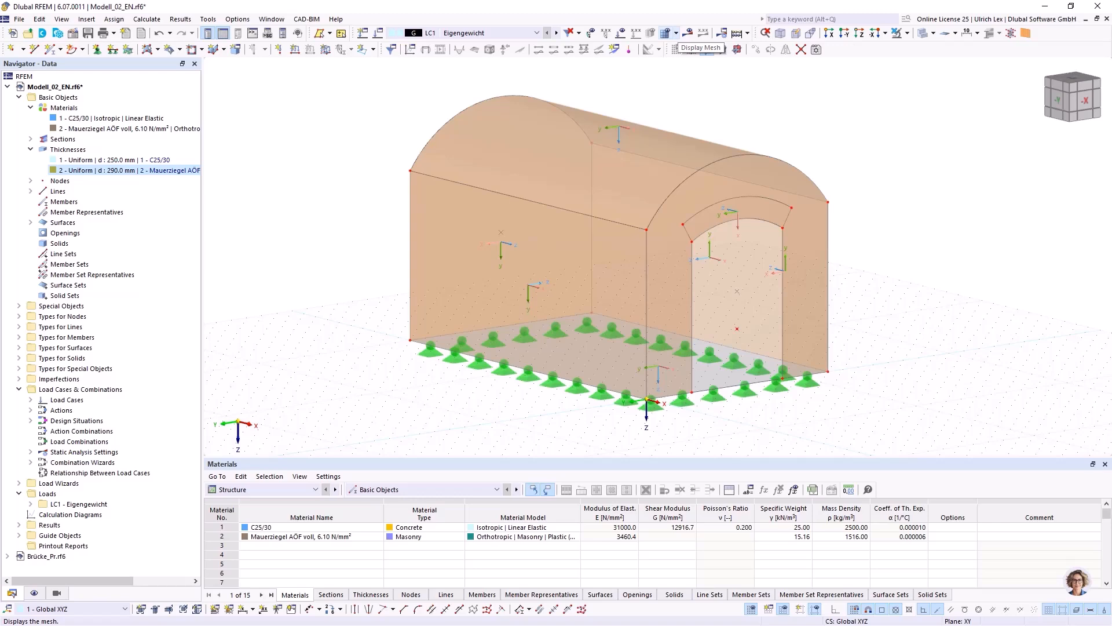
Generate the finite element mesh, display it on the model and inspect it from the open front side.
left_click(706, 49)
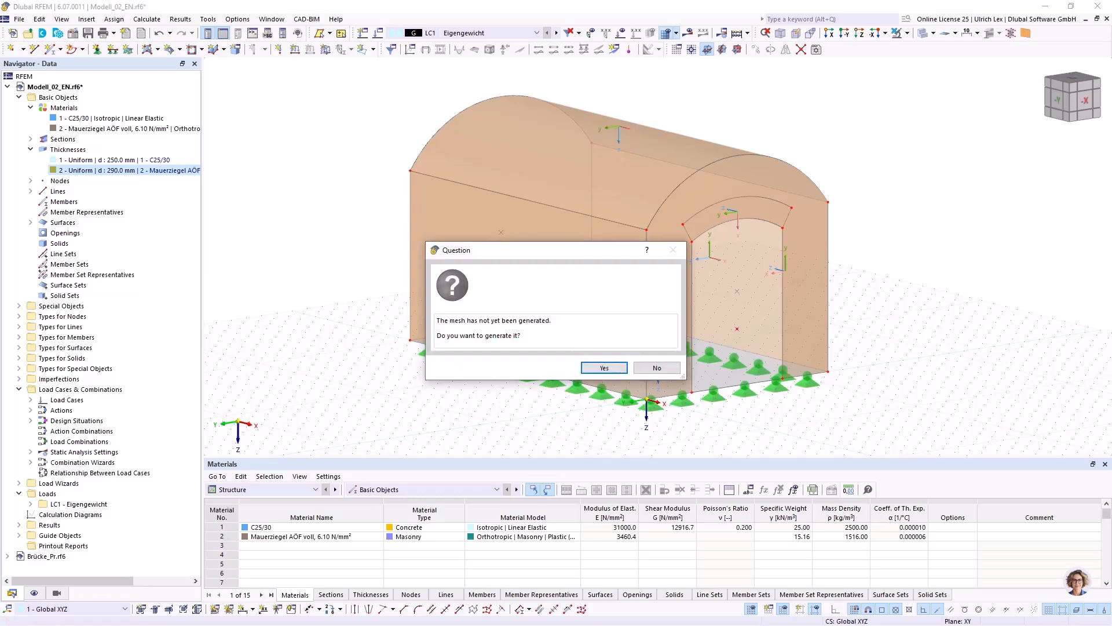
left_click(604, 368)
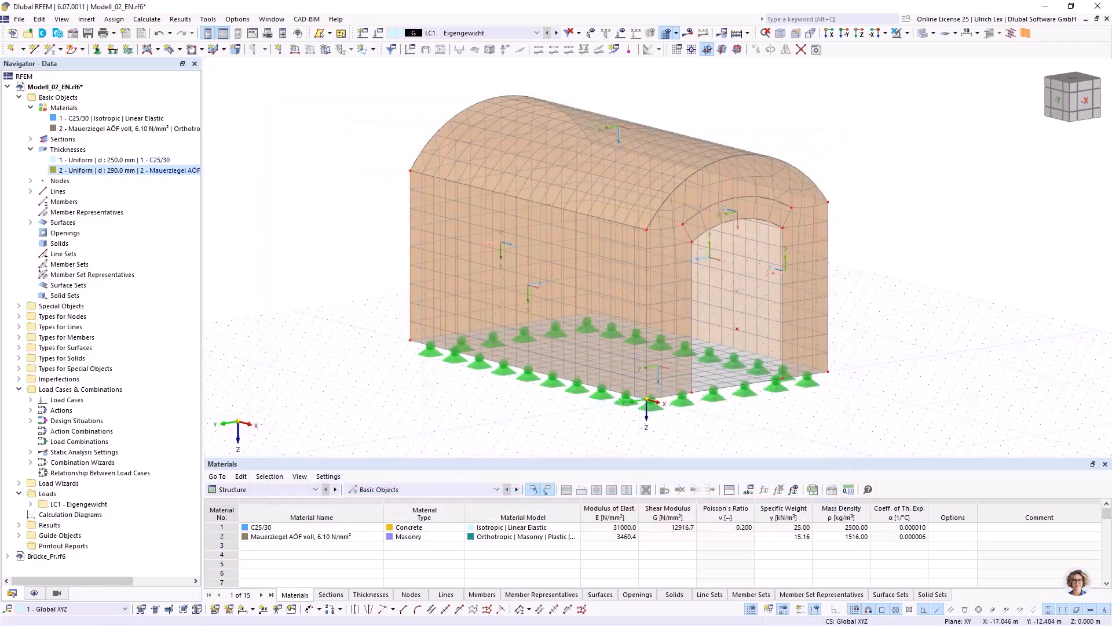
middle_click_drag(669, 354, 469, 361, "ctrl")
middle_click_drag(529, 326, 713, 347, "ctrl")
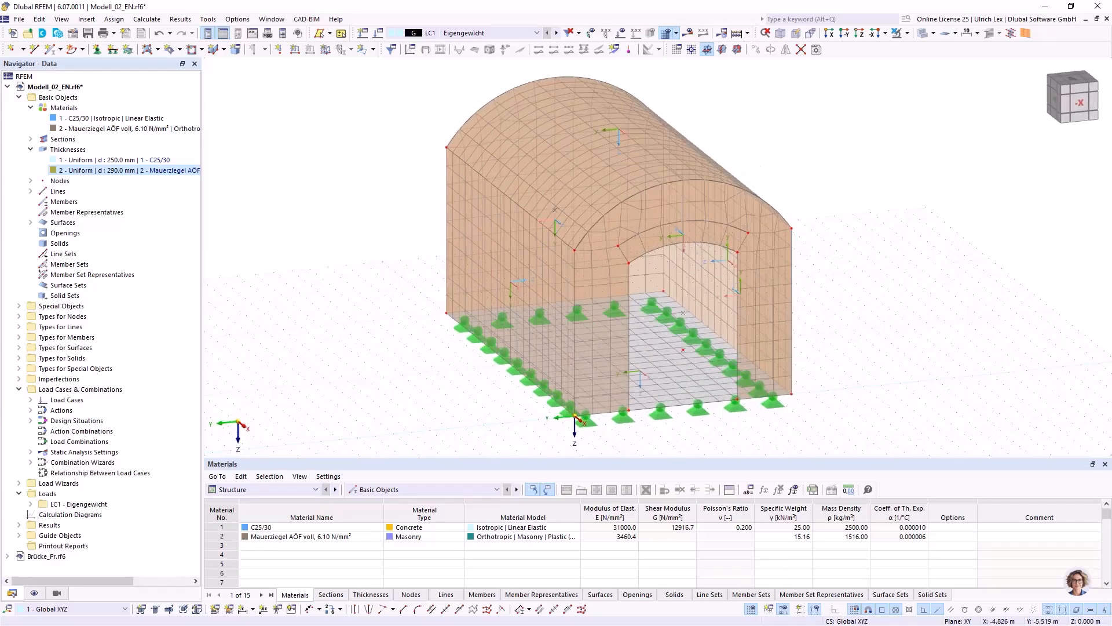
Isolate the arch band above the opening by showing only the selected surface.
scroll(713, 228, "up", 5)
left_click(713, 229)
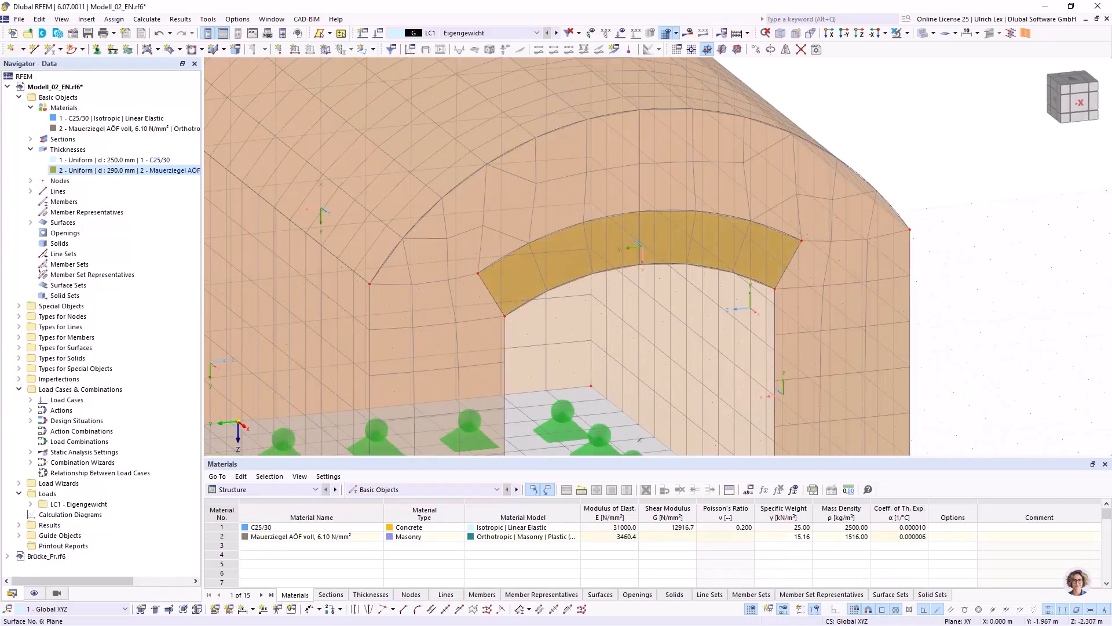
left_click(908, 33)
left_click(951, 49)
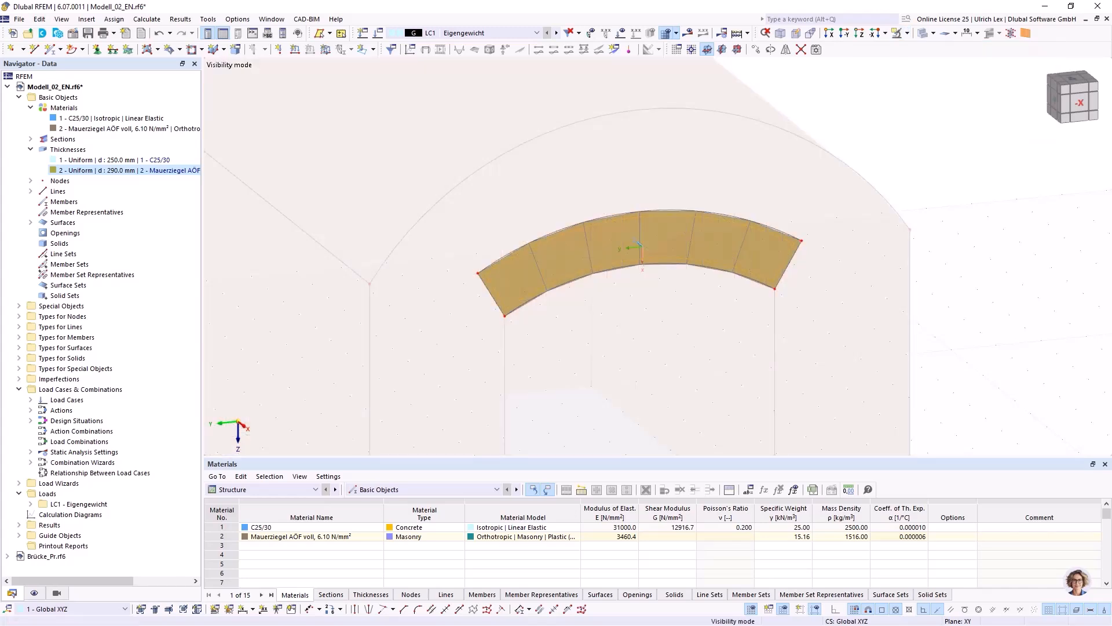
left_click(953, 157)
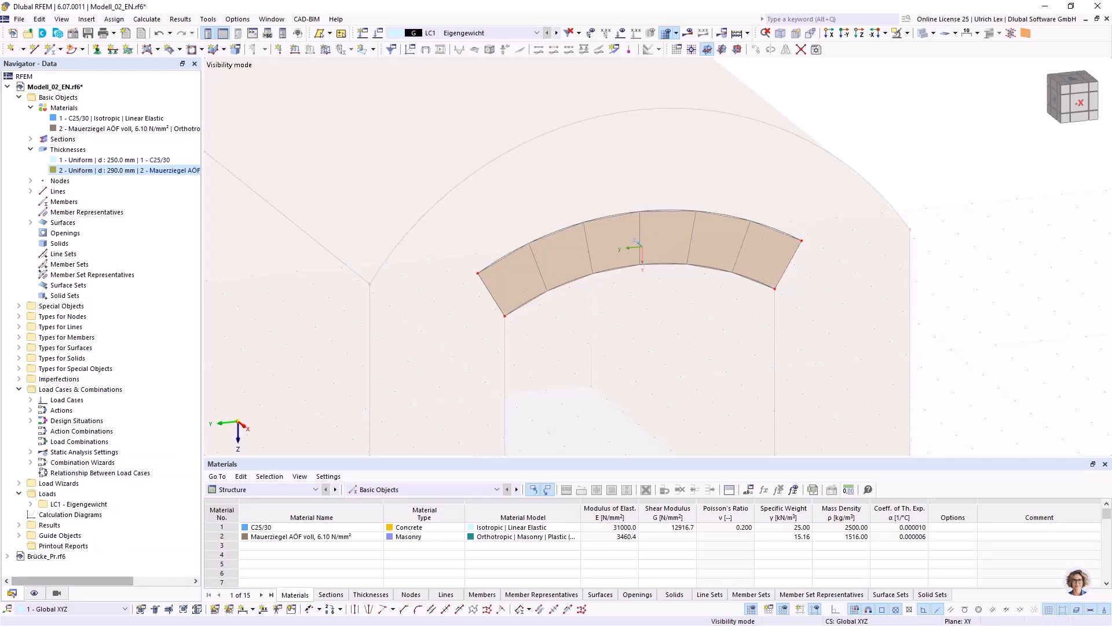
Display the FE axis systems x,y,z on the arch band's surface elements to check their orientation, and hide them again.
left_click(34, 593)
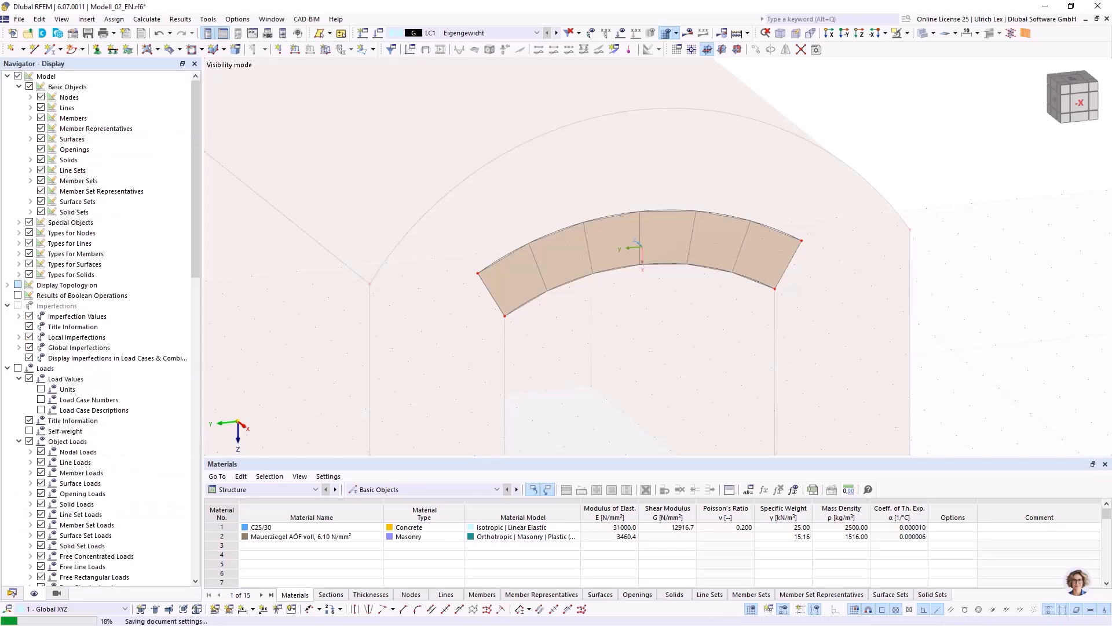
scroll(87, 440, "down", 8)
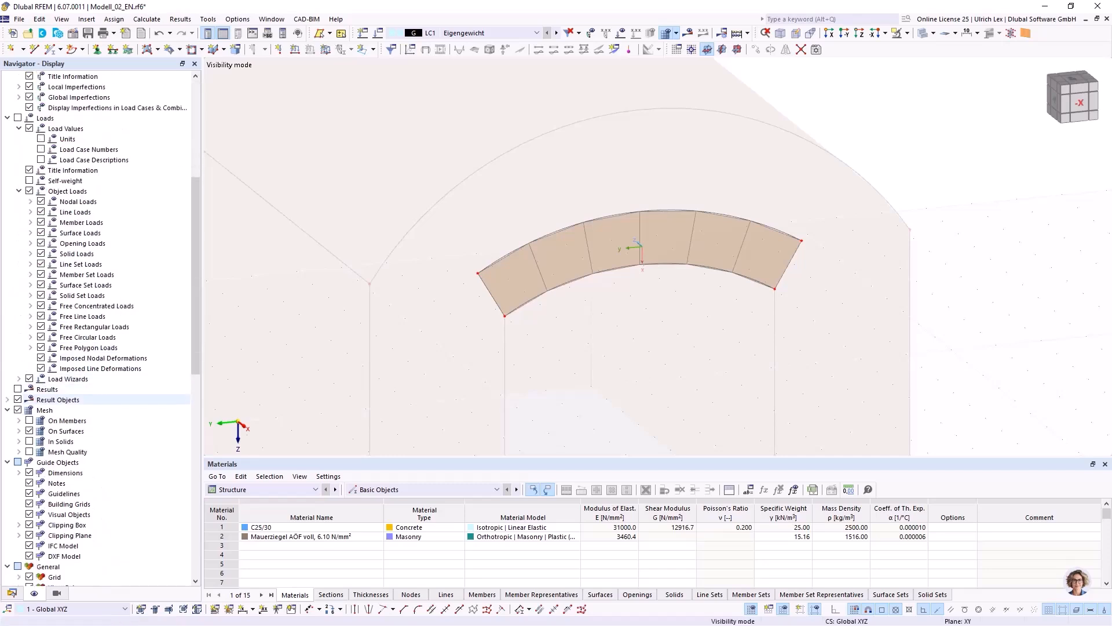
left_click(19, 431)
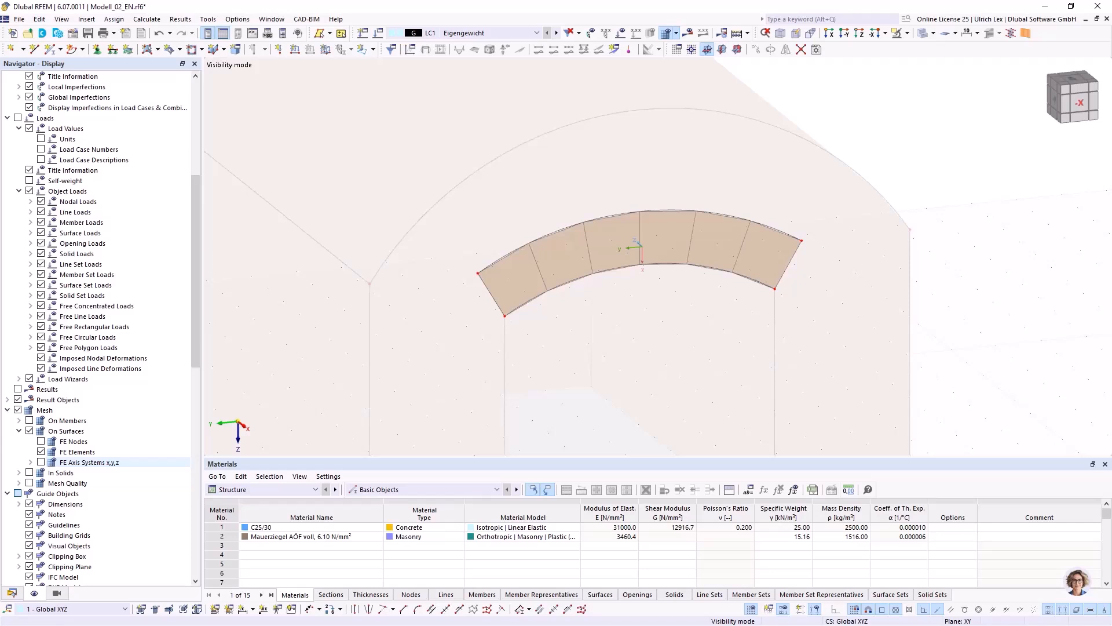
left_click(41, 461)
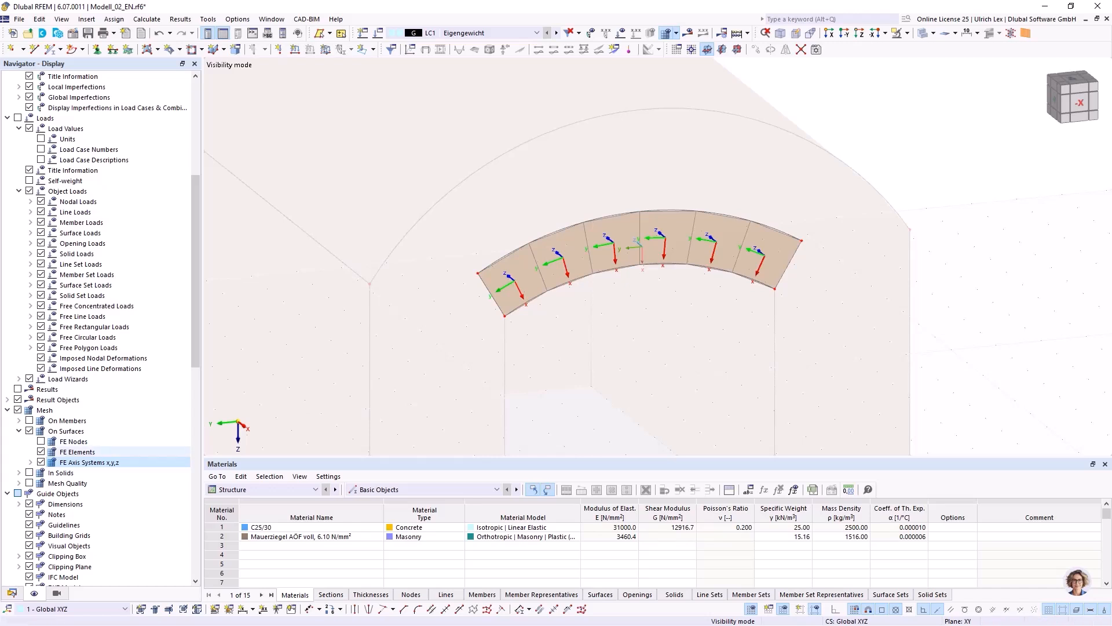
left_click(41, 461)
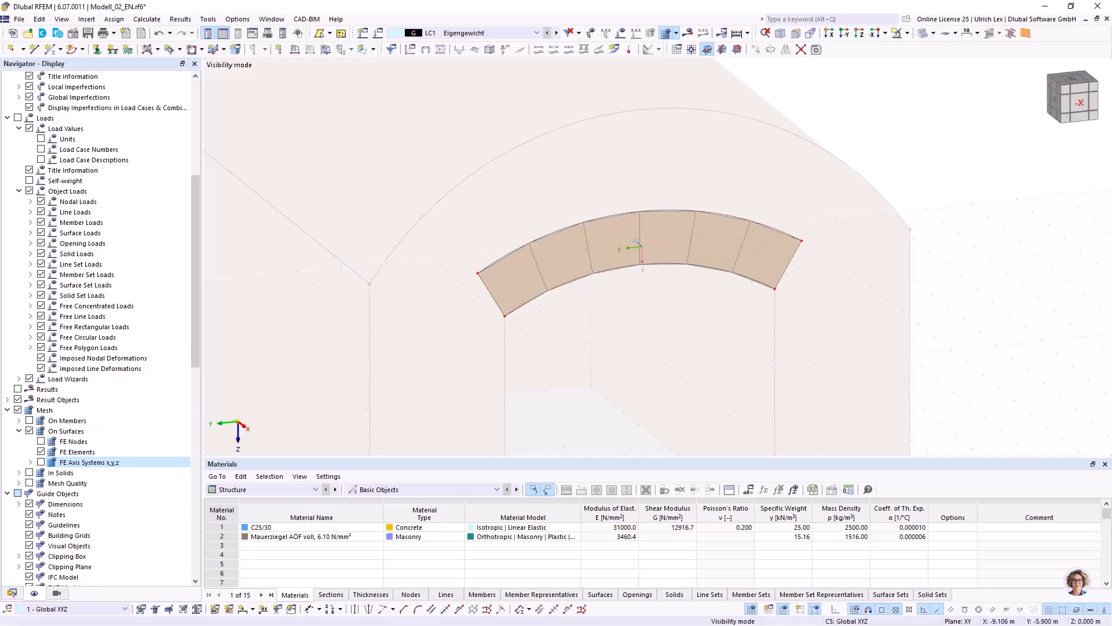
Cancel the visibility mode and inspect the whole meshed model from the side wall and the front opening.
left_click(907, 33)
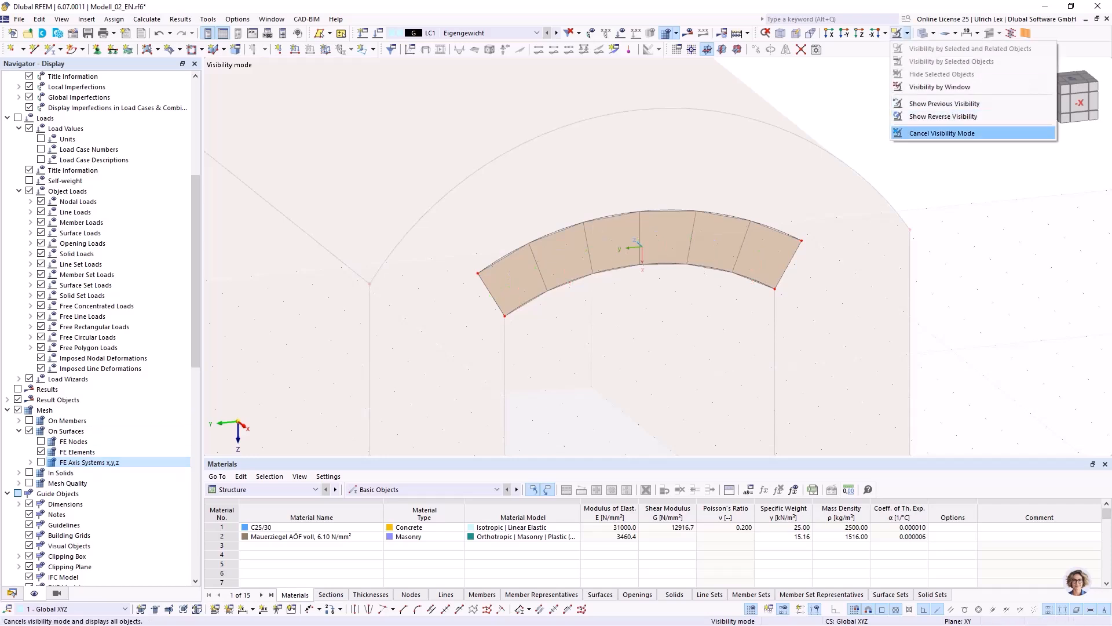
left_click(942, 133)
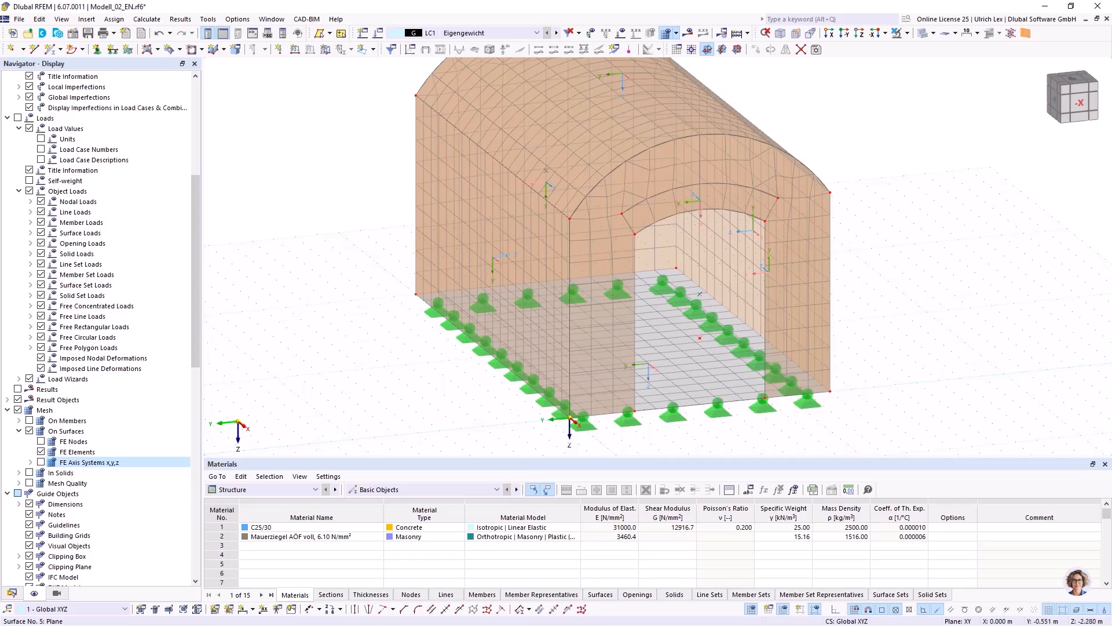
middle_click_drag(430, 364, 536, 368, "ctrl")
scroll(273, 365, "down", 1)
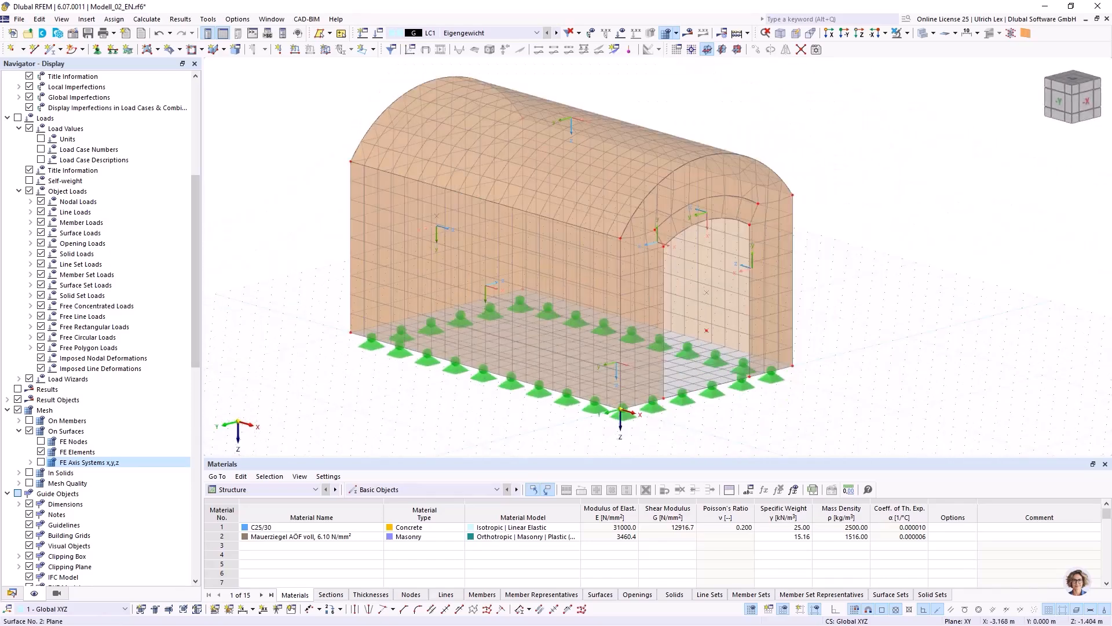
scroll(632, 100, "up", 1)
scroll(891, 385, "down", 1)
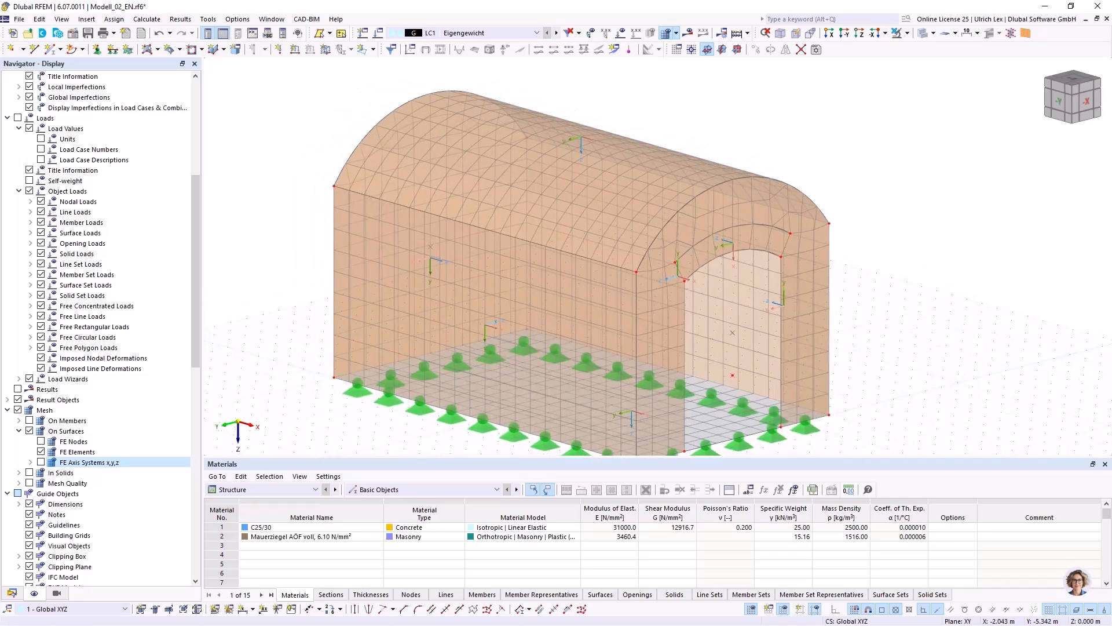
middle_click_drag(859, 344, 848, 323, "ctrl")
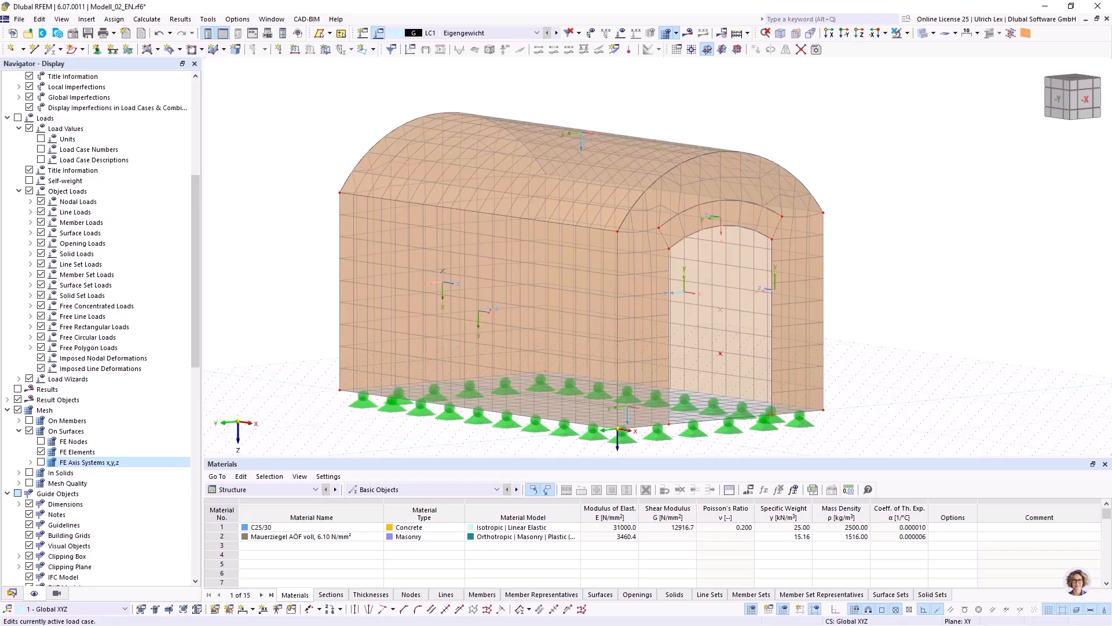
Create load case LC2 with the action category Imposed loads - category A: domestic, residential areas.
left_click(378, 33)
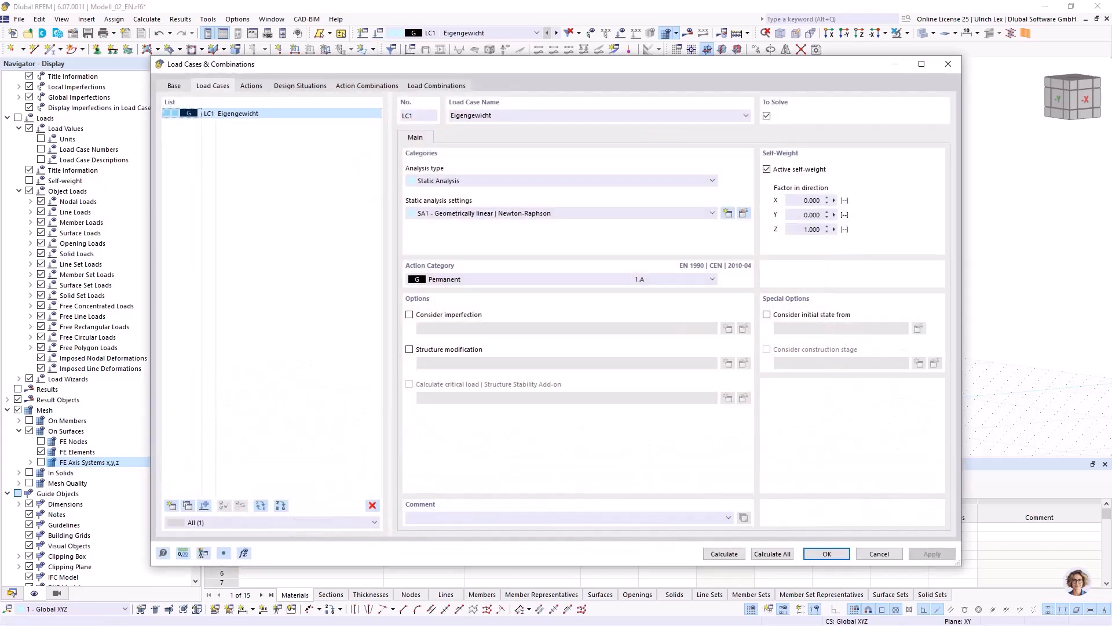
left_click(171, 506)
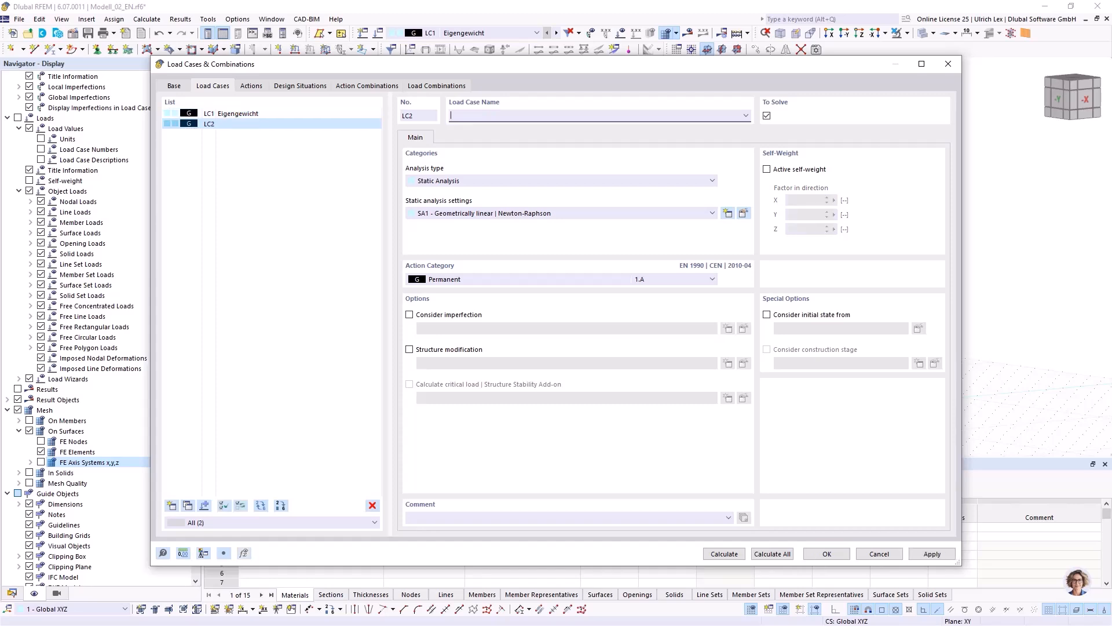
left_click(712, 279)
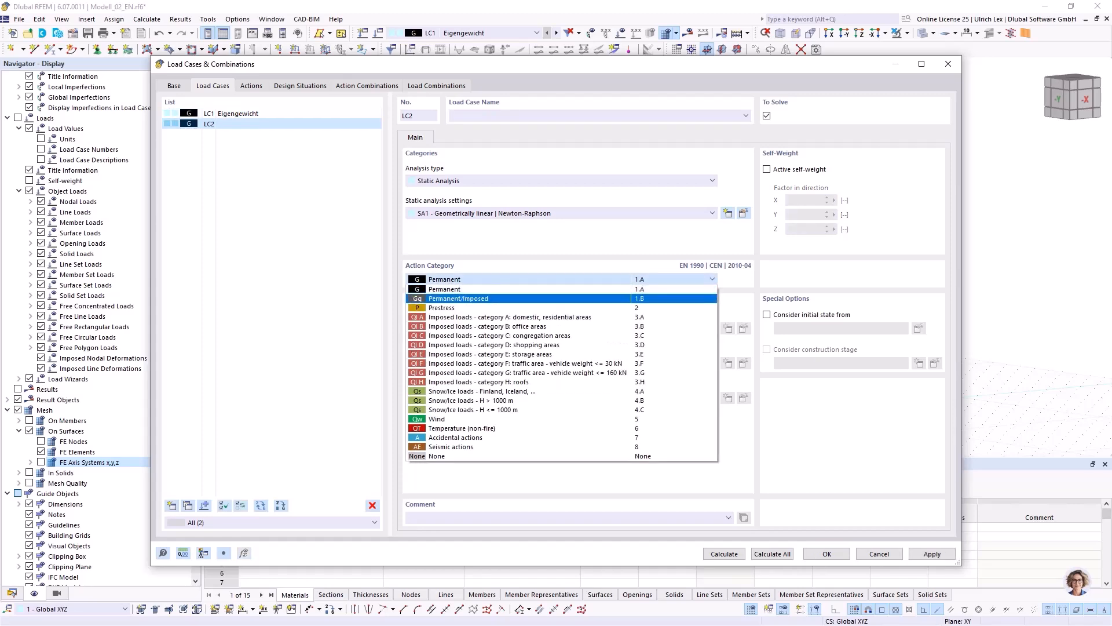
left_click(522, 316)
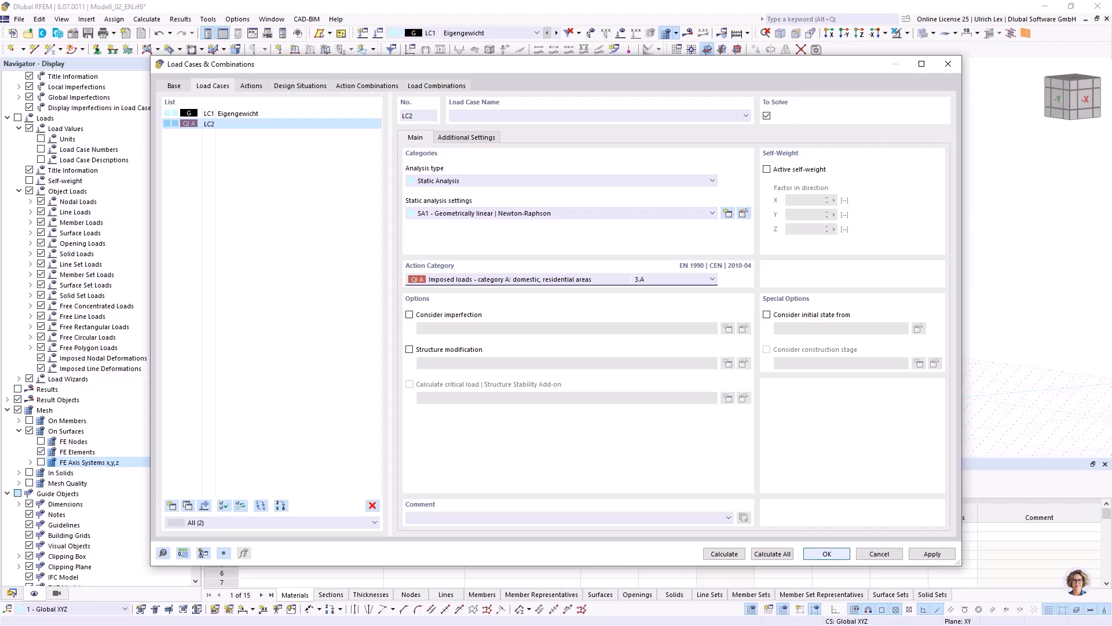
left_click(827, 553)
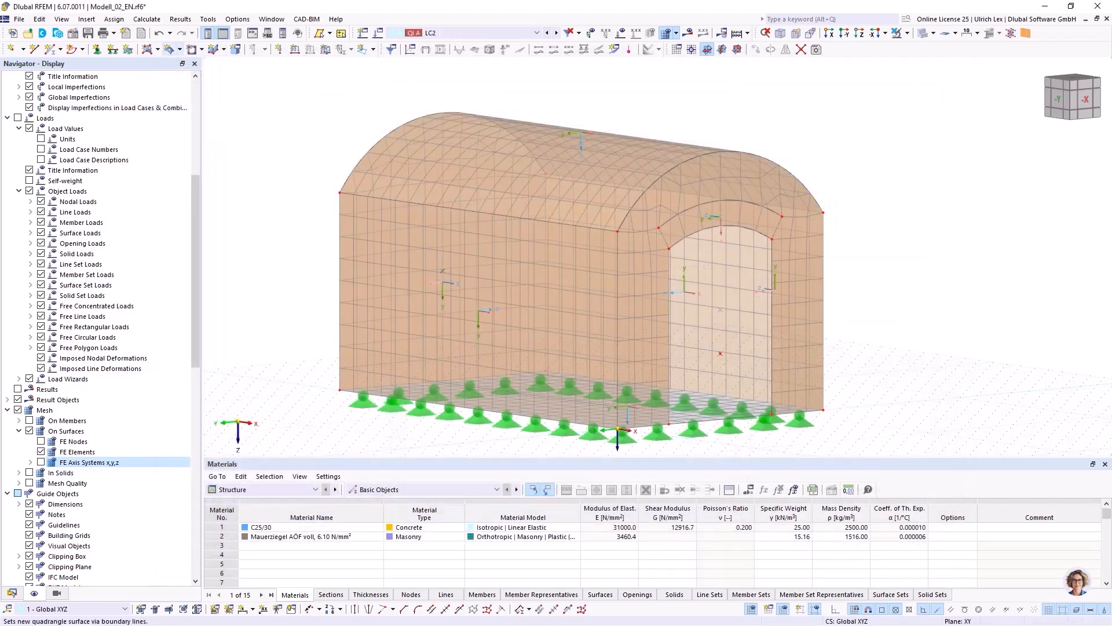
Apply a uniform 10 kN/m² surface load in global Z on projected area to the vaulted roof, surface No. 7, in LC2.
left_click(326, 49)
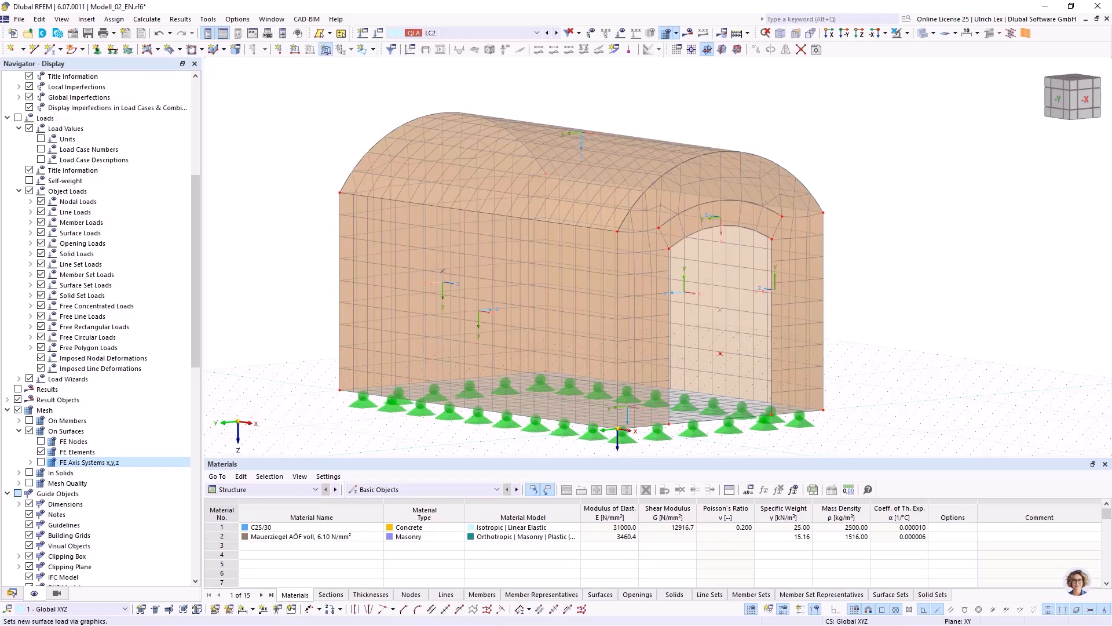
left_click(451, 190)
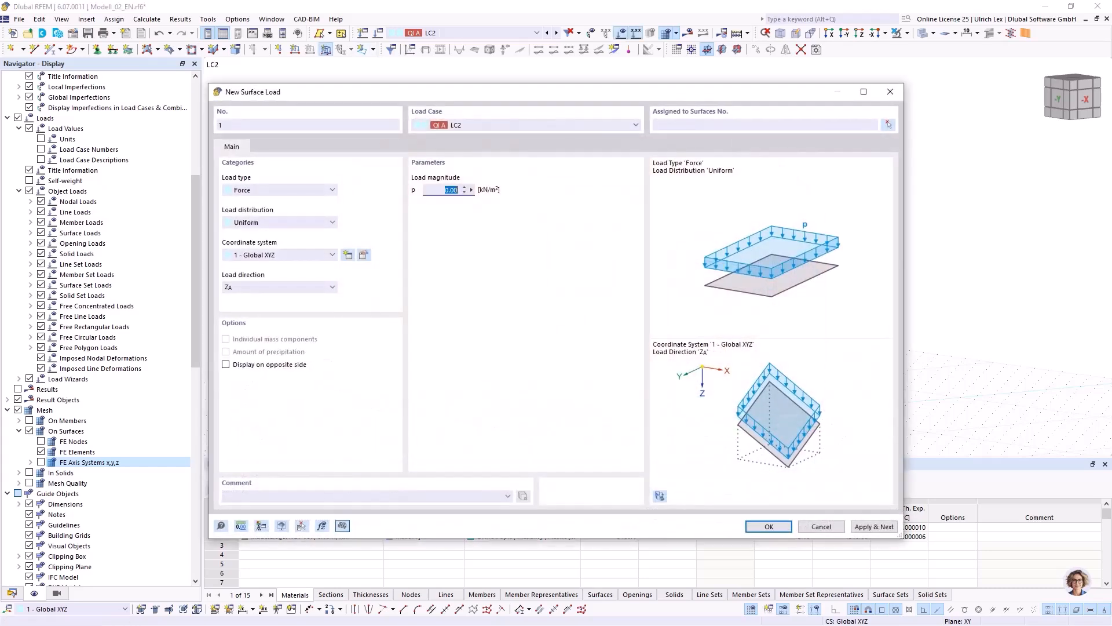
type("10")
left_click(332, 287)
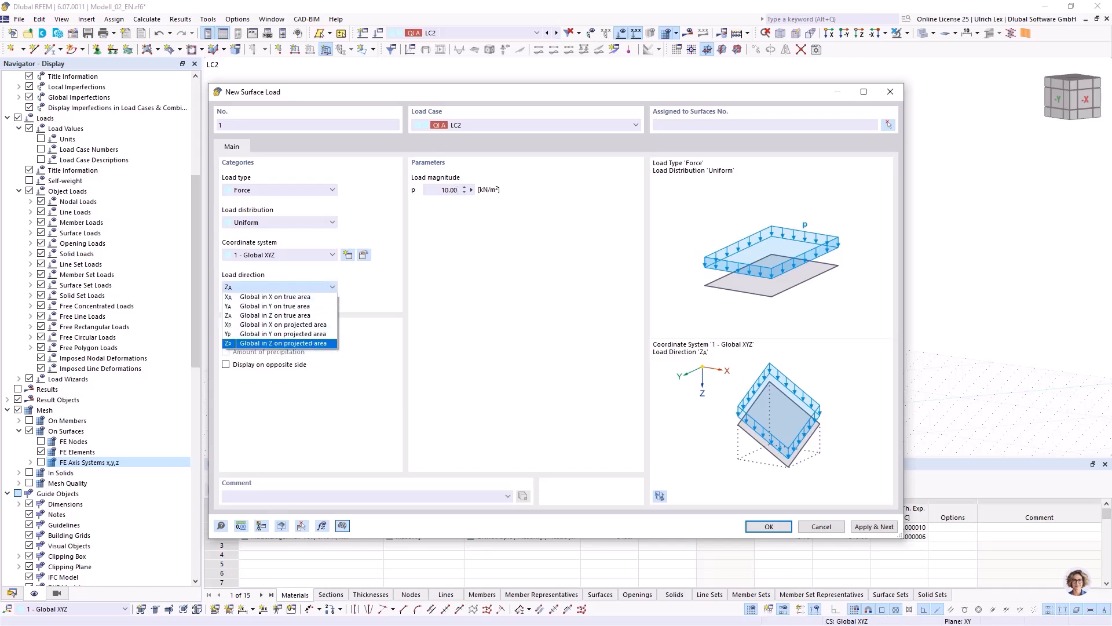
left_click(284, 343)
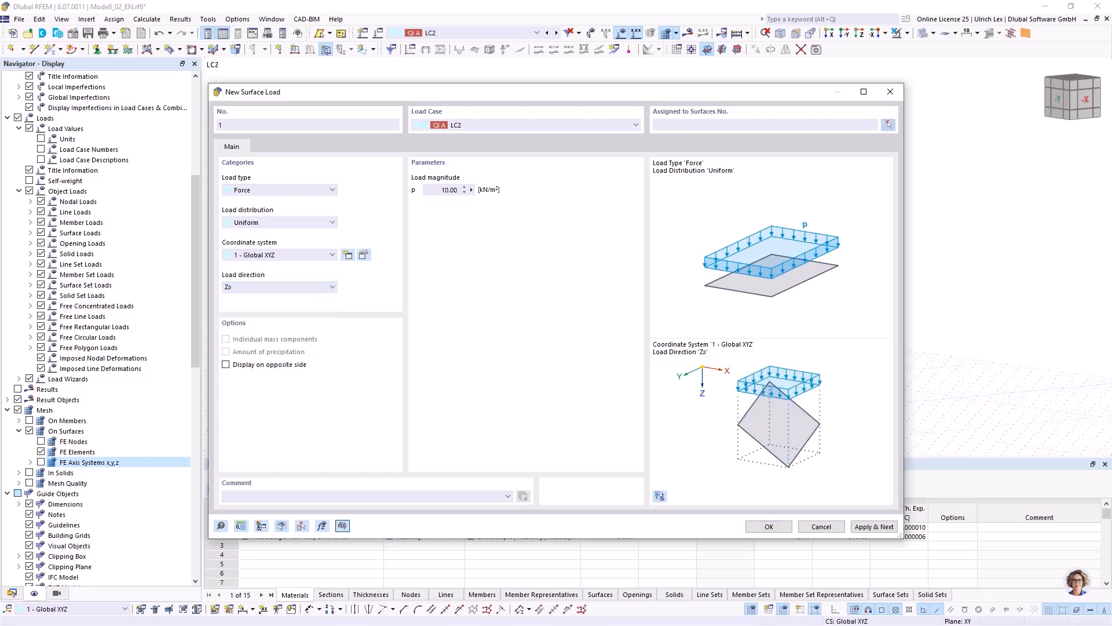
left_click(769, 526)
left_click(683, 152)
left_click(173, 183)
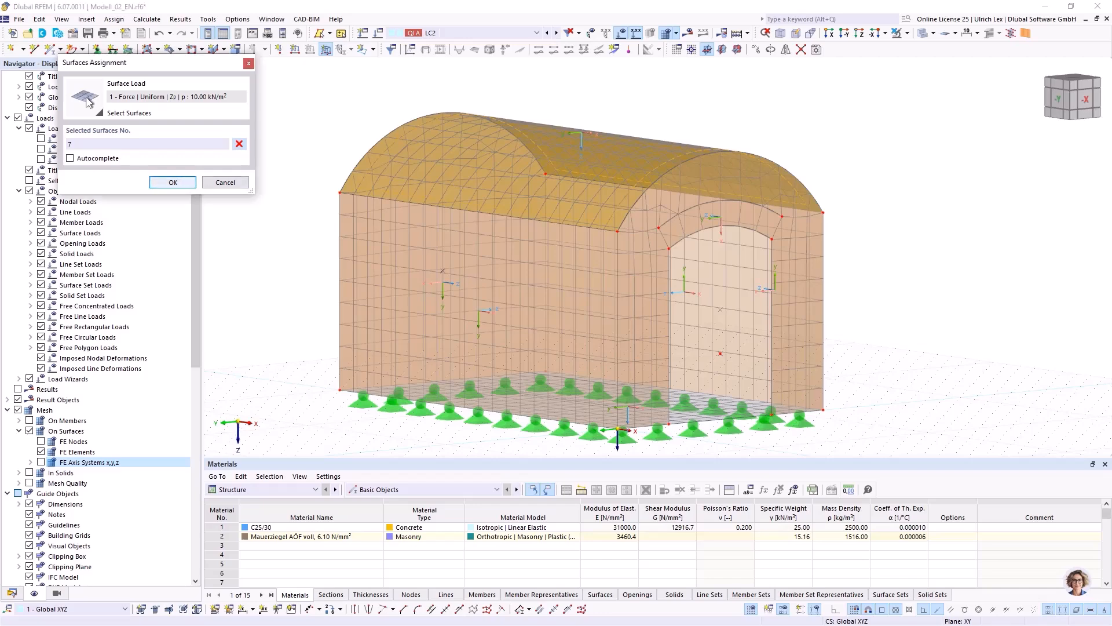
left_click(769, 526)
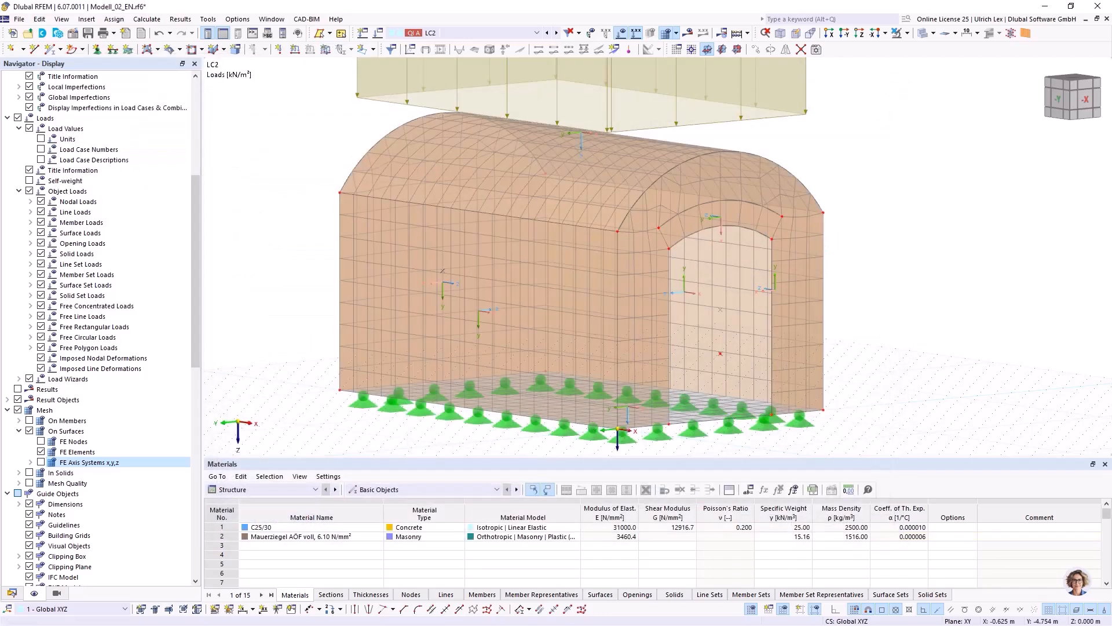
middle_click_drag(618, 371, 592, 387, "ctrl")
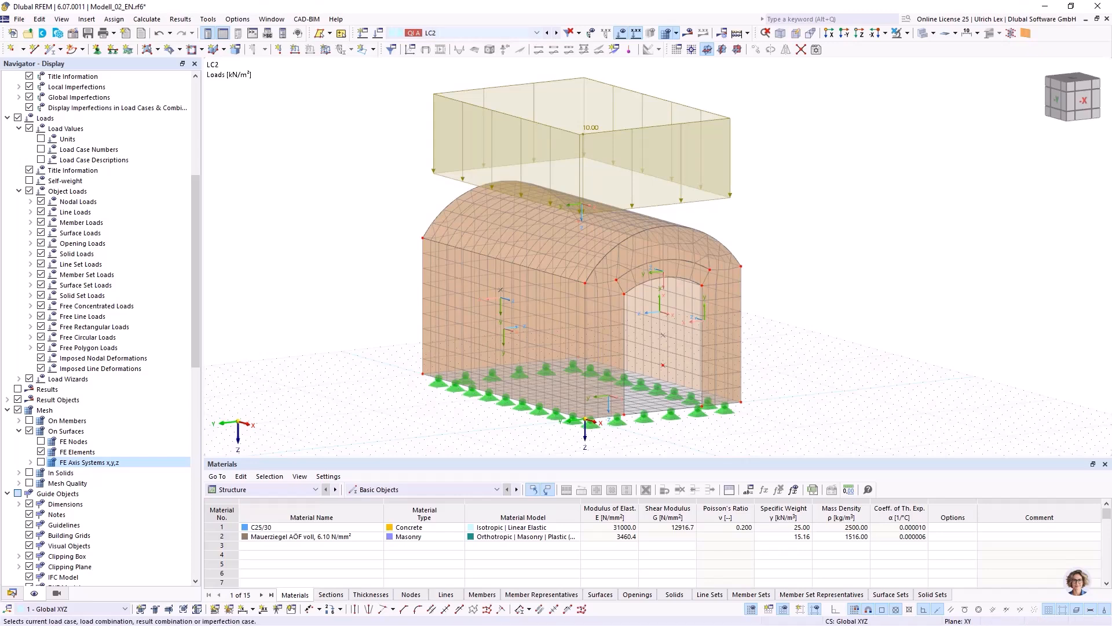
Review the list of load cases, design situations and load combinations.
left_click(537, 33)
key("Down")
key("Down")
key("Down")
key("Down")
key("Down")
key("Down")
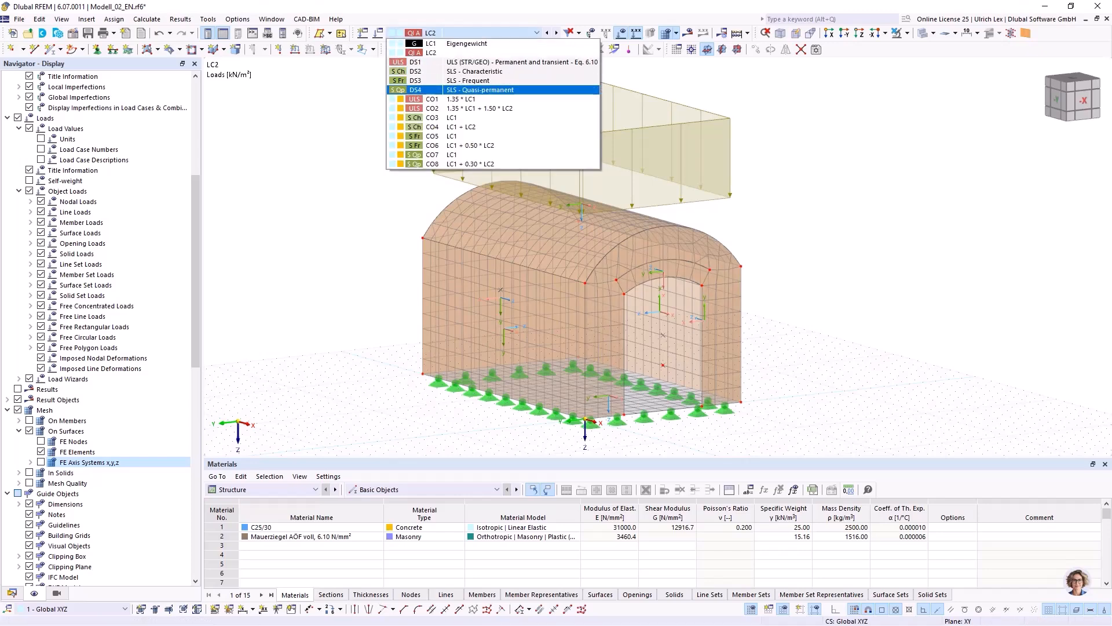
key("Up")
key("Up")
key("Up")
key("Up")
key("Up")
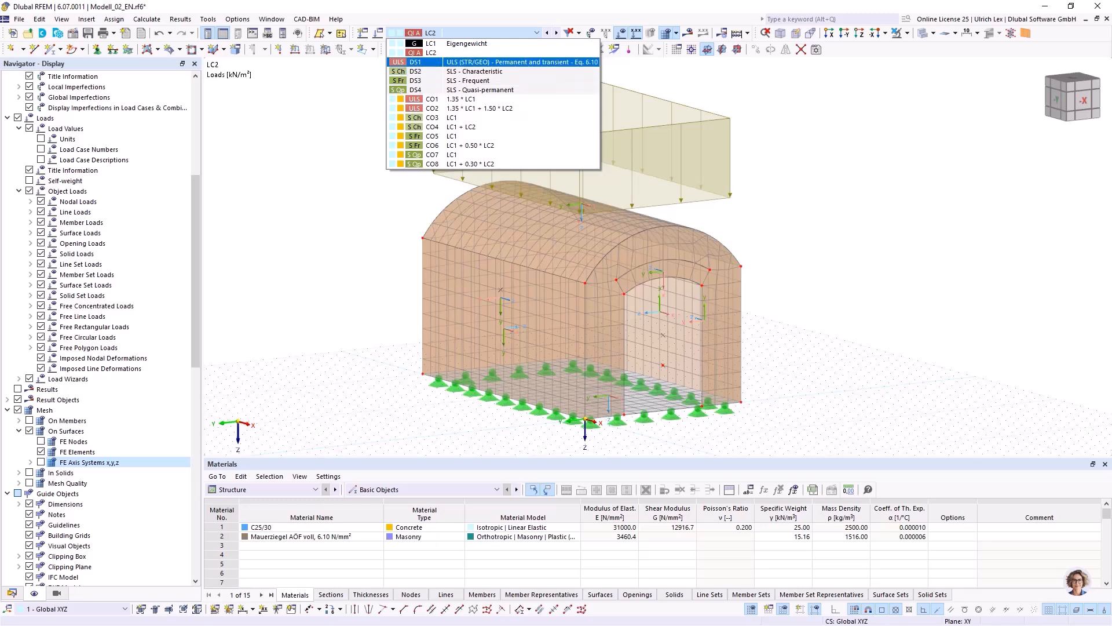
Set static analysis settings SA1 to large deformations with 1000 maximum iterations and 5 load increments.
left_click(377, 33)
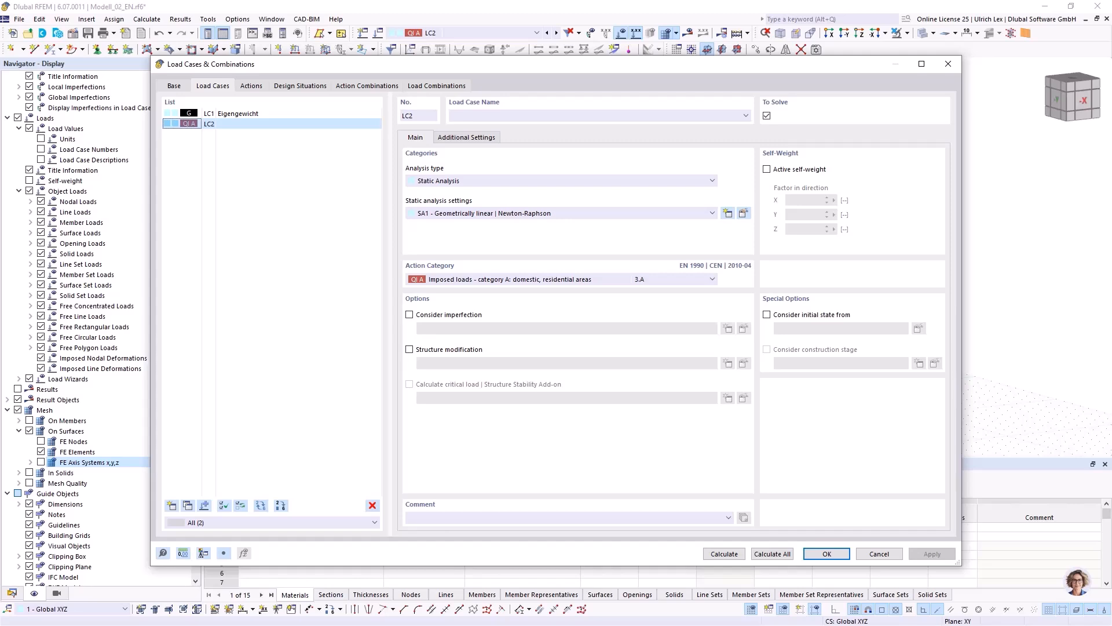
left_click(744, 213)
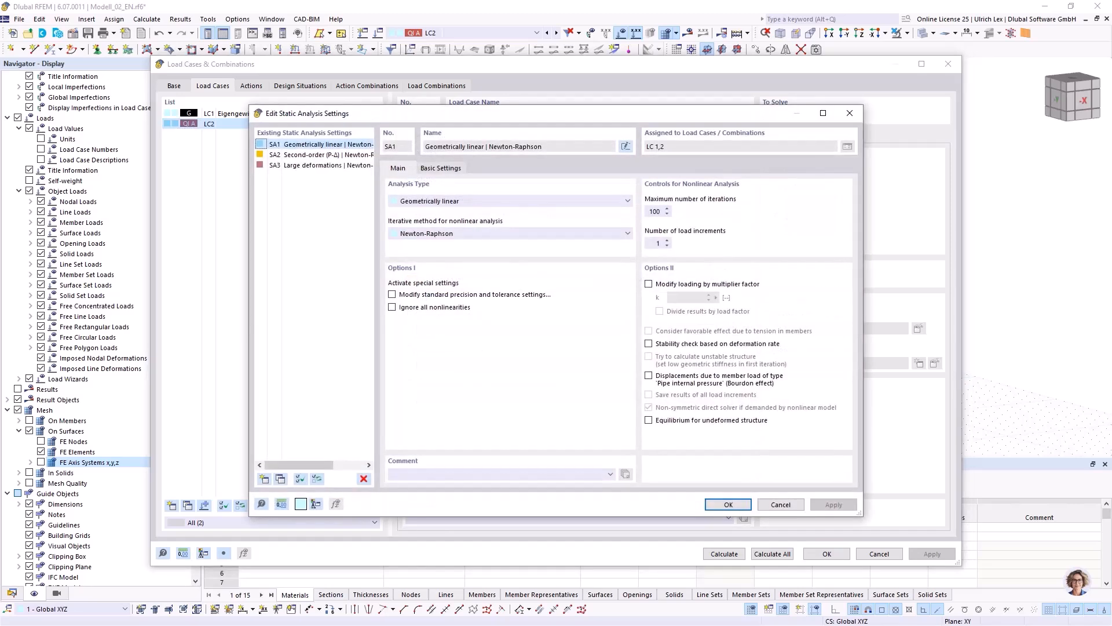
left_click_drag(347, 113, 390, 87)
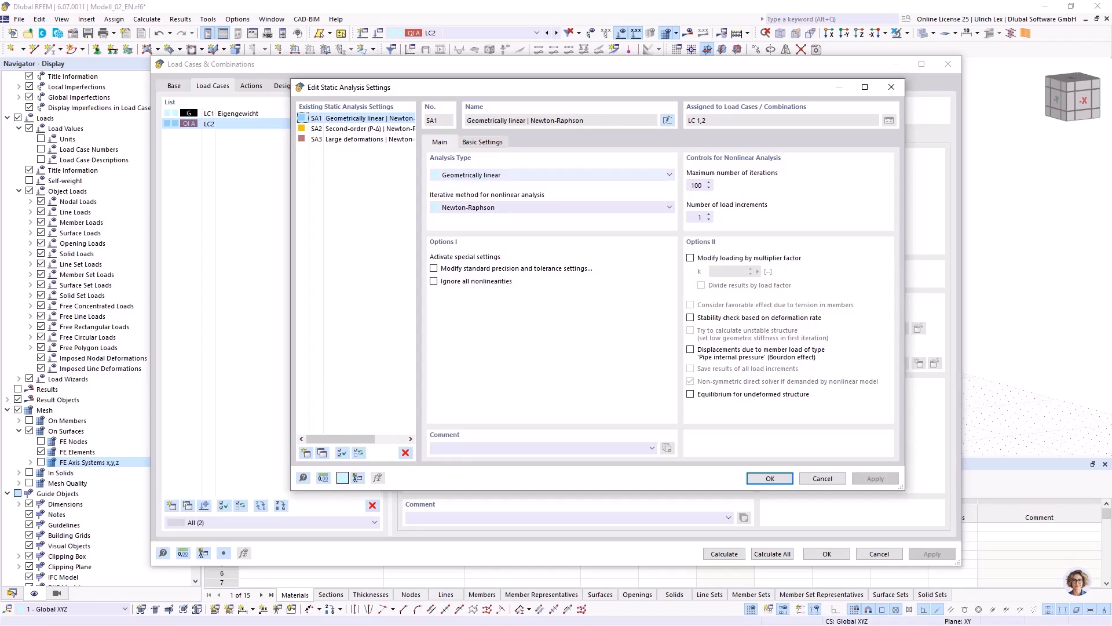
left_click(552, 175)
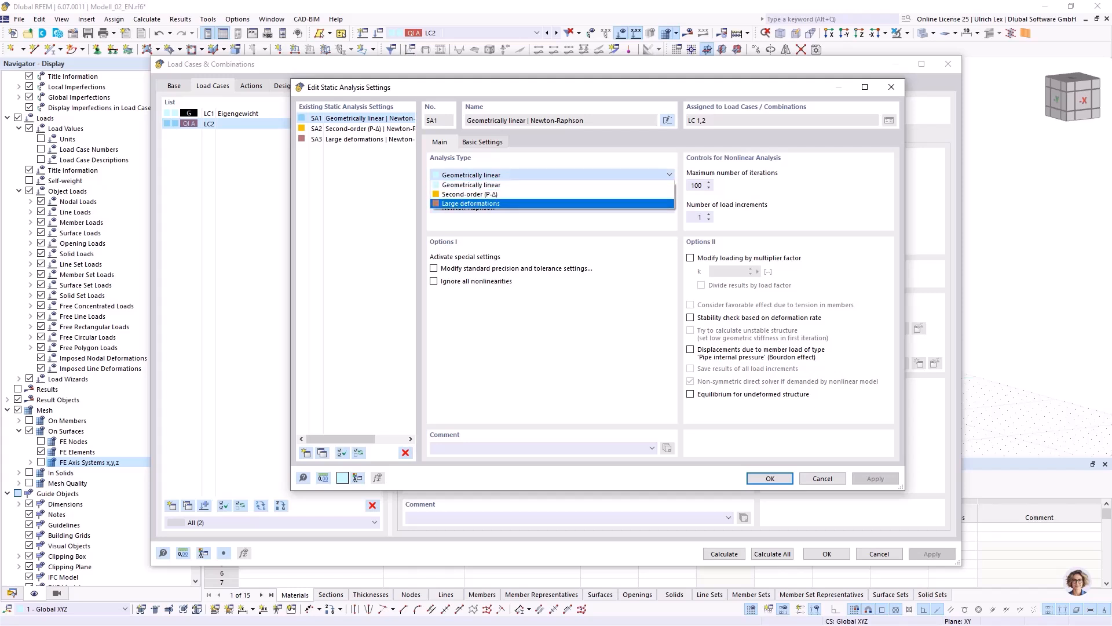
left_click(551, 203)
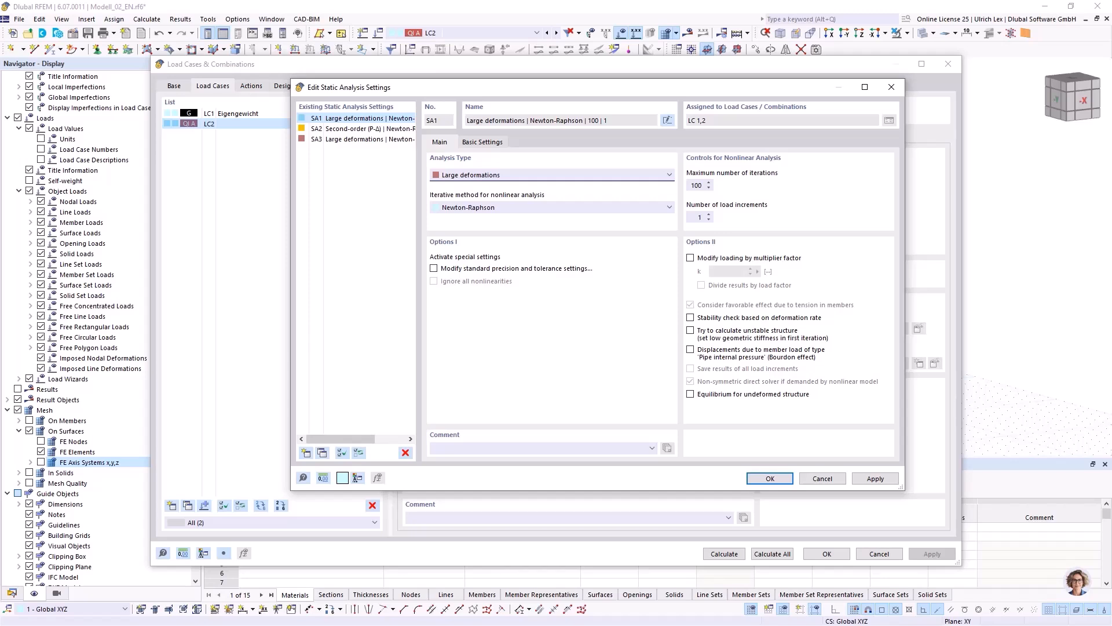
left_click(709, 215)
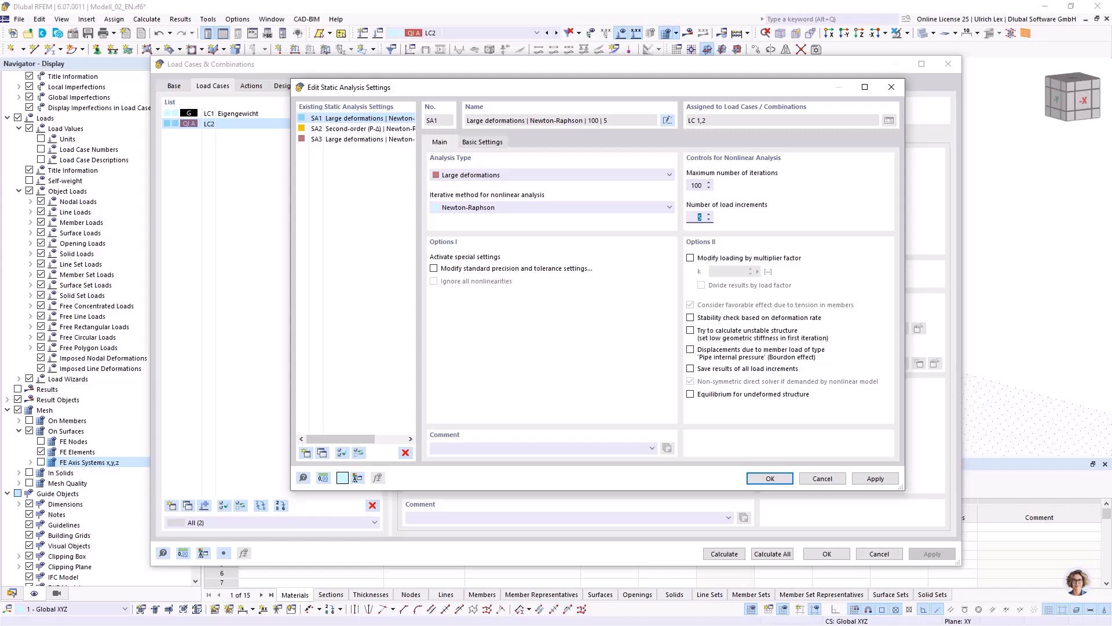
left_click(703, 186)
key("Tab")
key("Return")
left_click(604, 368)
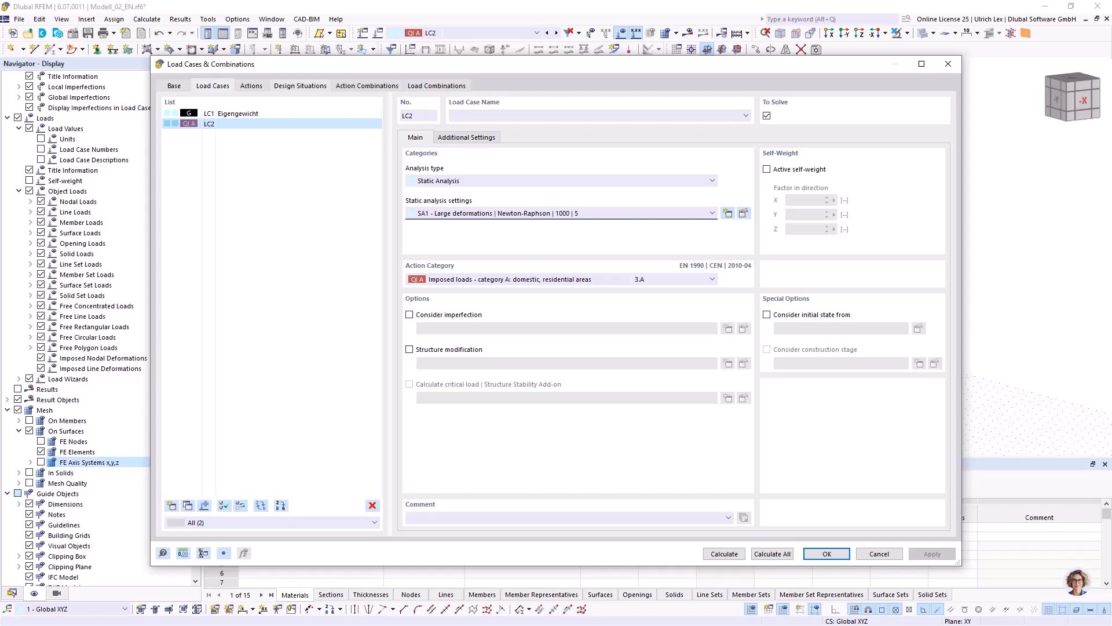
Assign static analysis settings SA1 - Large deformations to combination wizard 1, used by the design situations, and accept the load case settings.
left_click(300, 86)
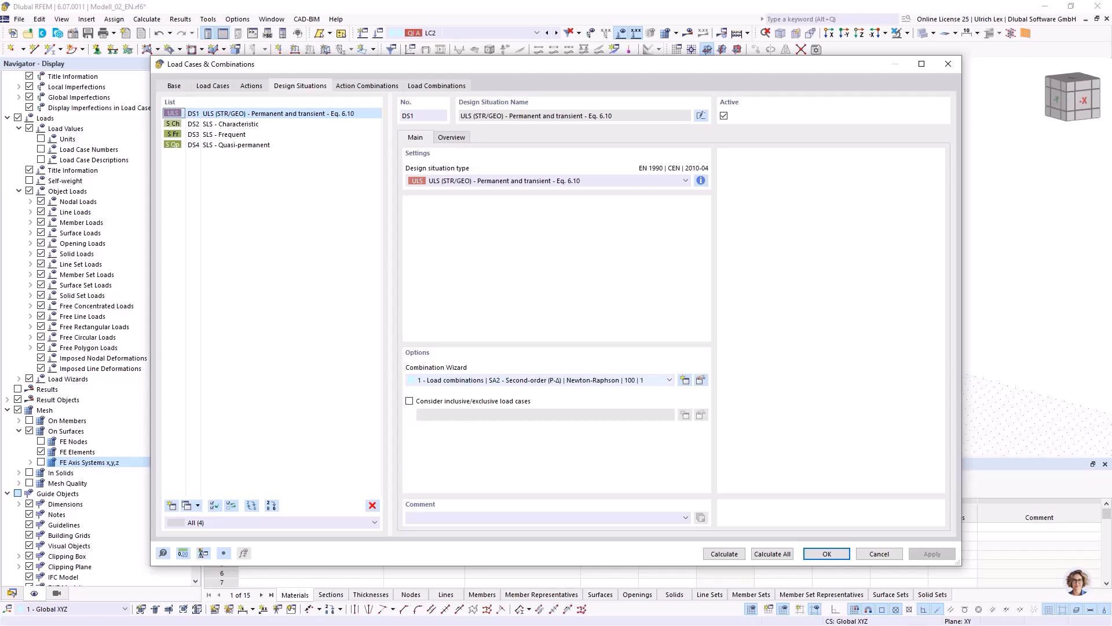
left_click(670, 380)
left_click(670, 380)
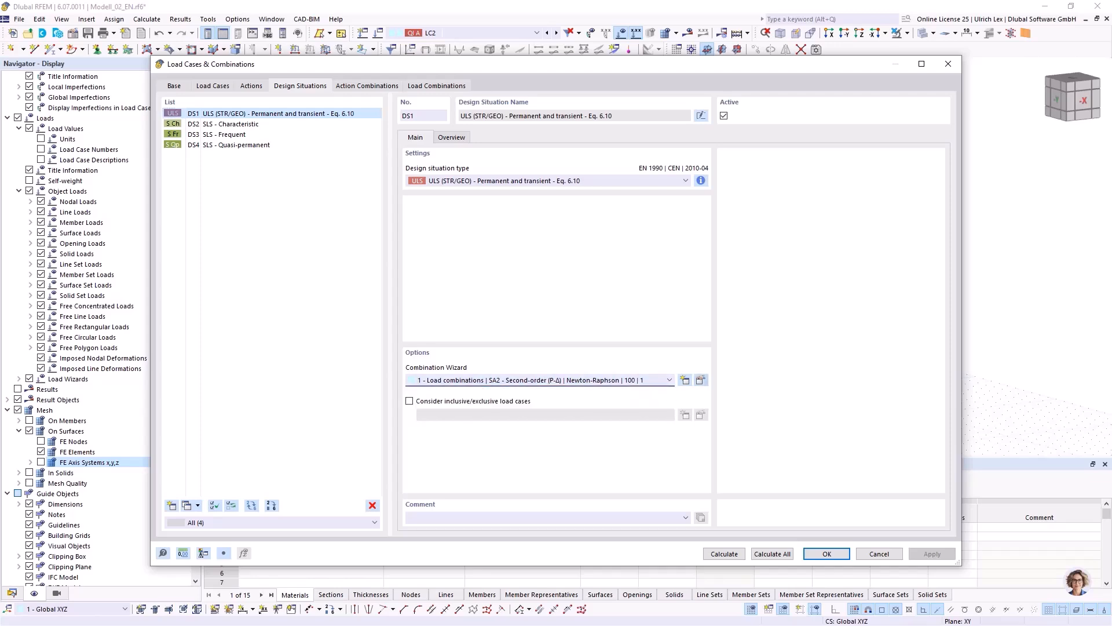
left_click(701, 380)
left_click(634, 248)
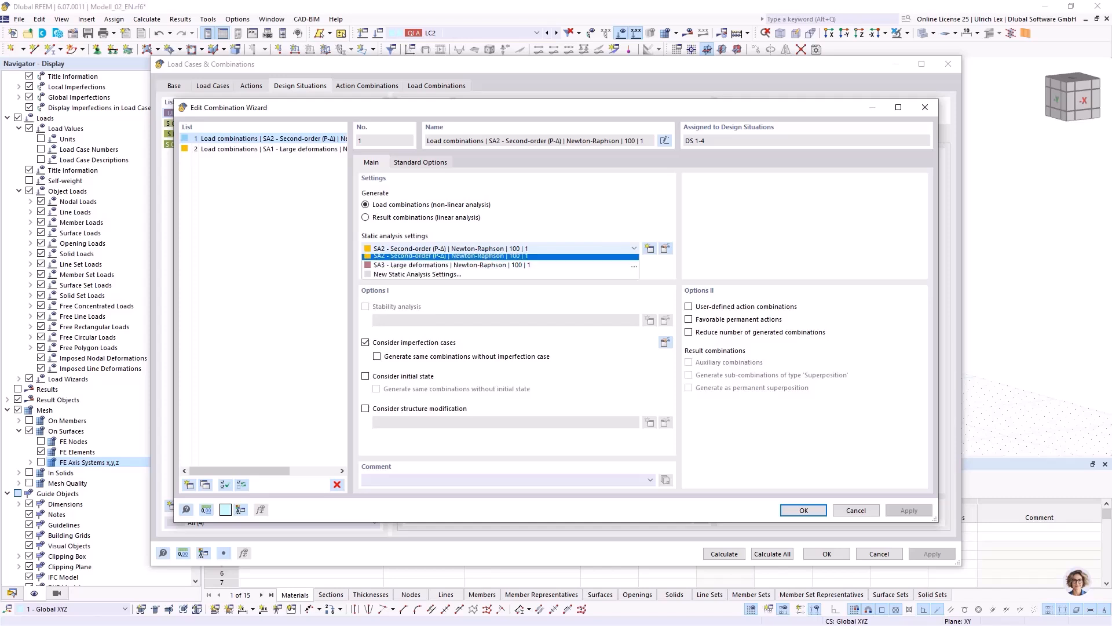
left_click(521, 259)
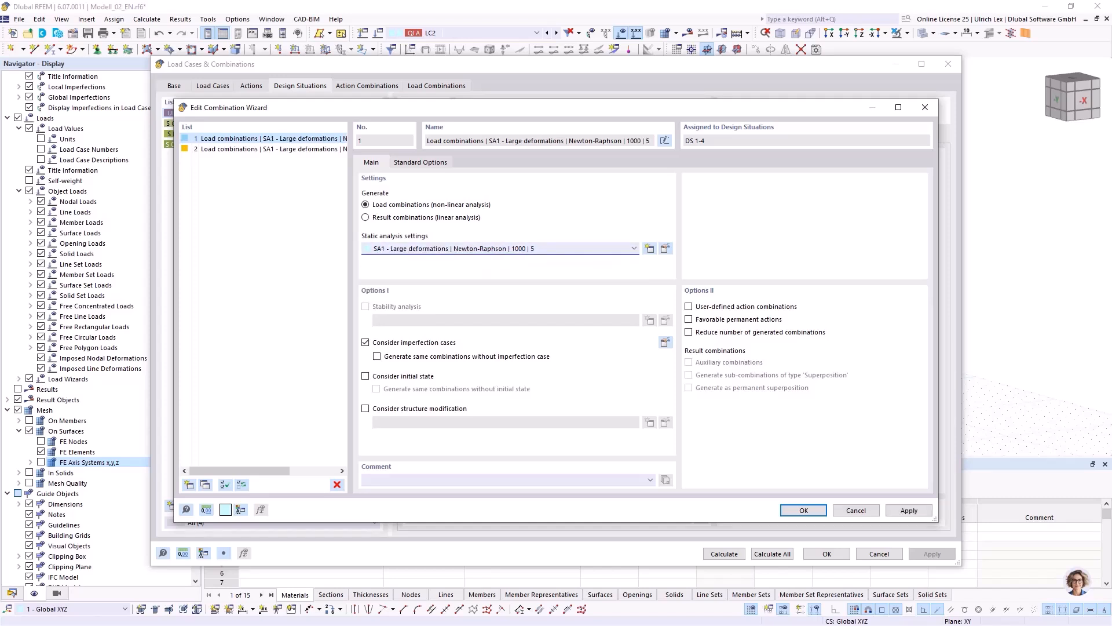
left_click(803, 510)
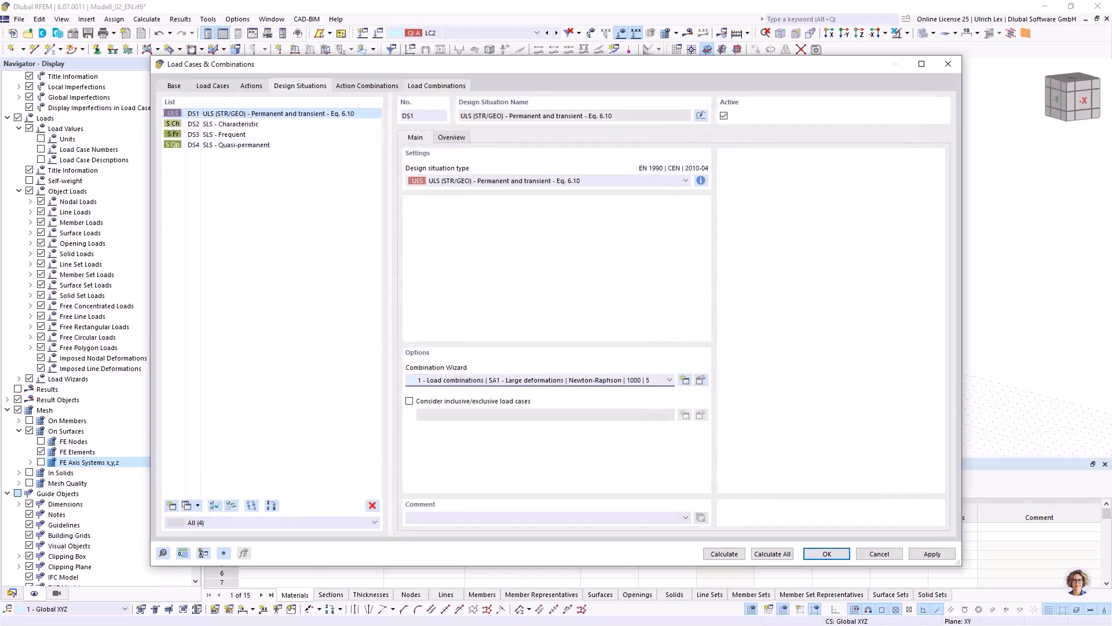
left_click(827, 554)
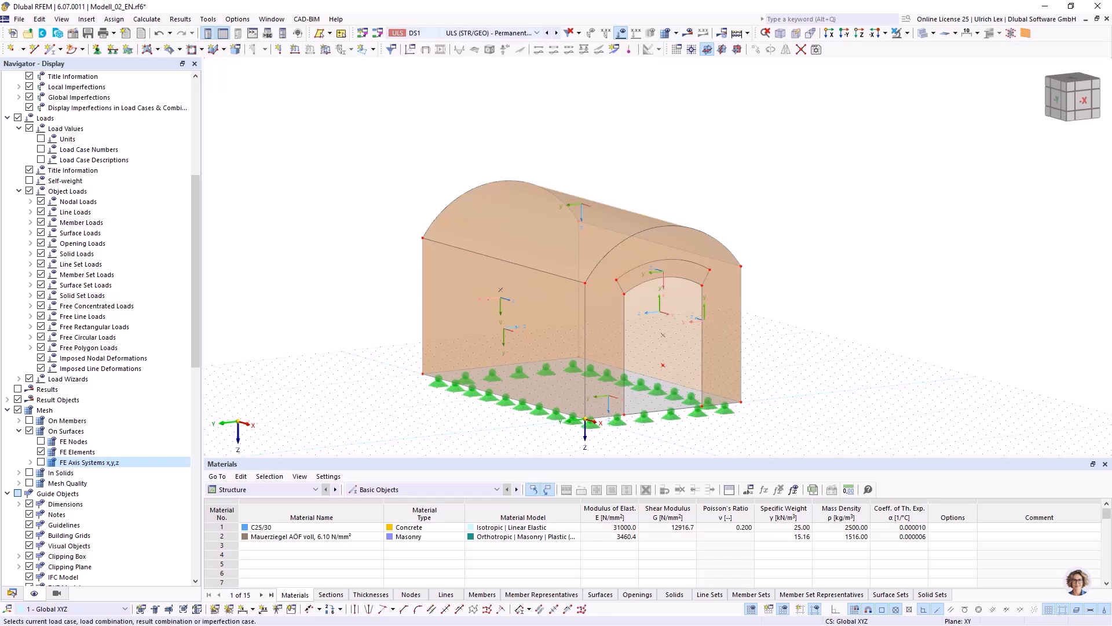
Make load combination CO2 (1.35 * LC1 + 1.50 * LC2) current and calculate its results.
left_click(489, 34)
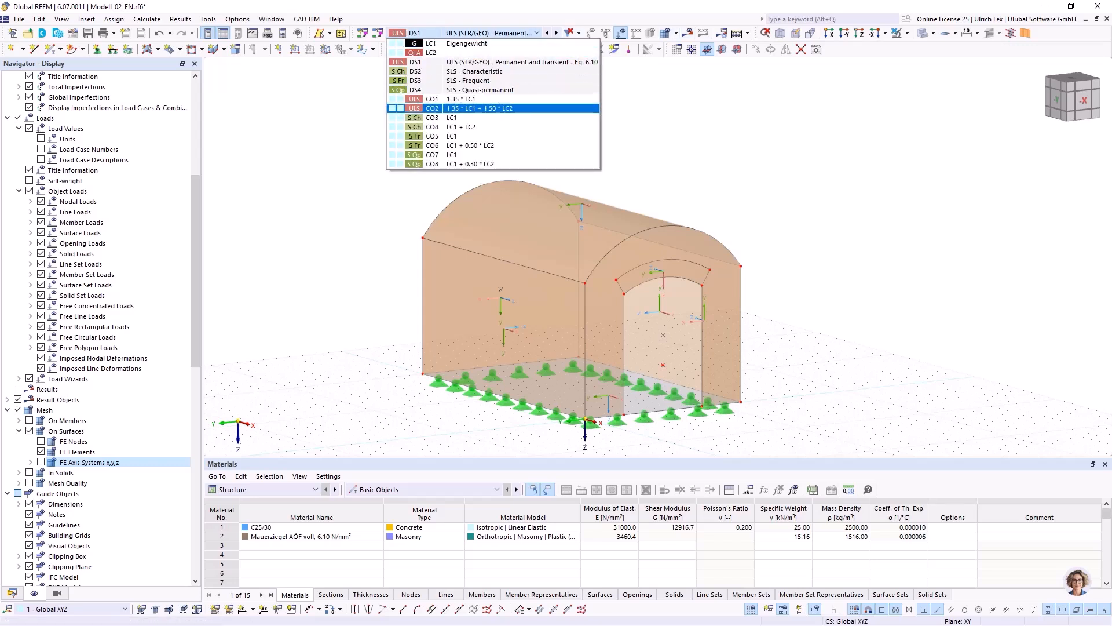
left_click(464, 108)
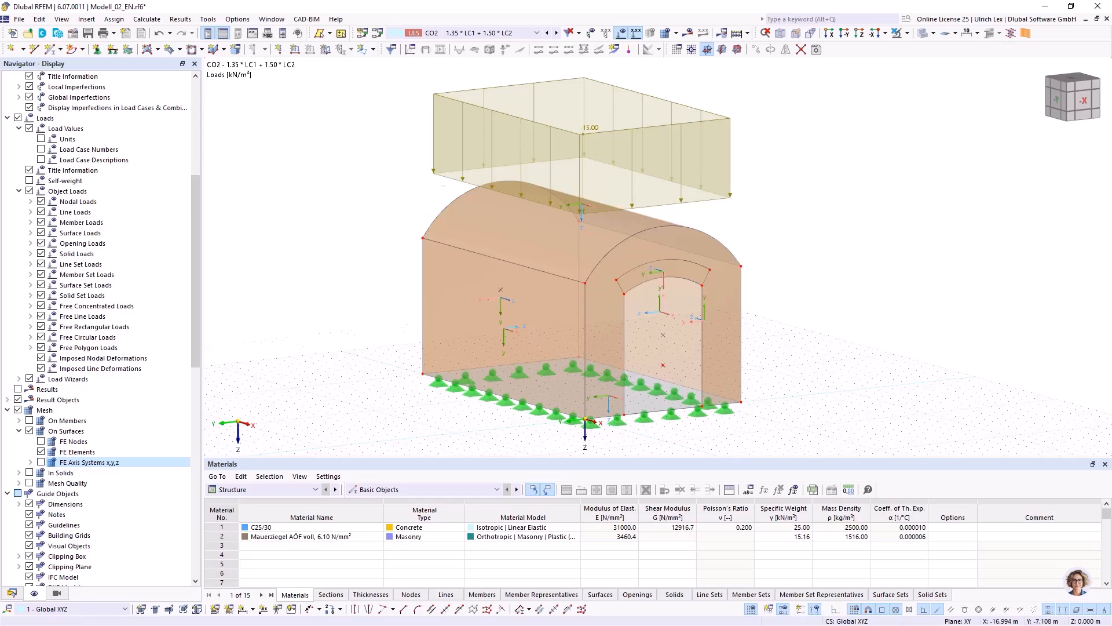
scroll(551, 133, "up", 1)
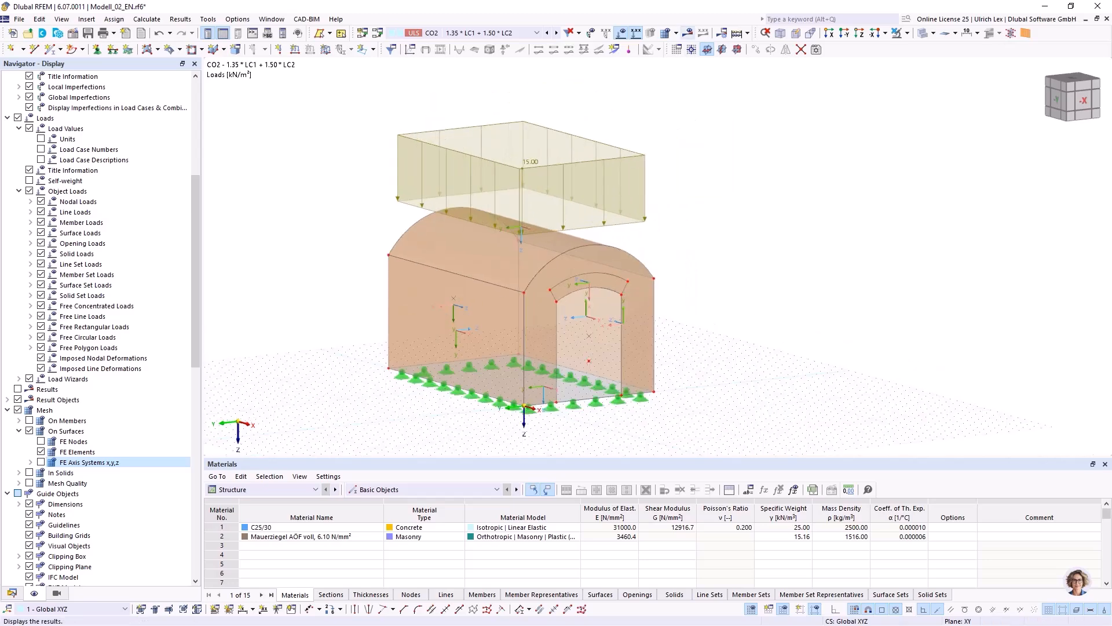
left_click(689, 33)
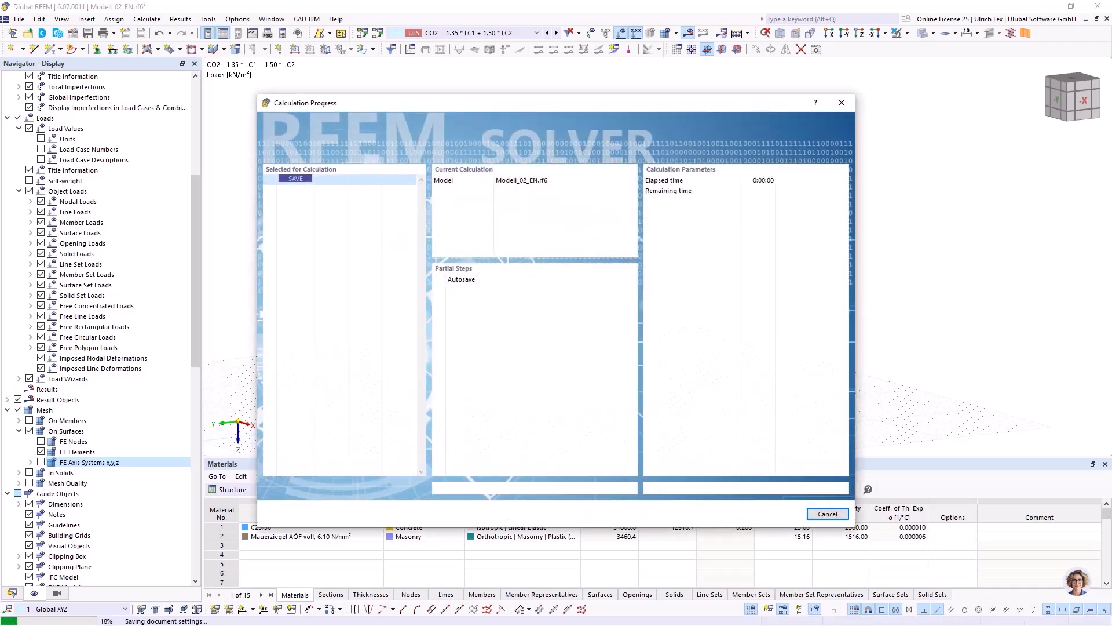
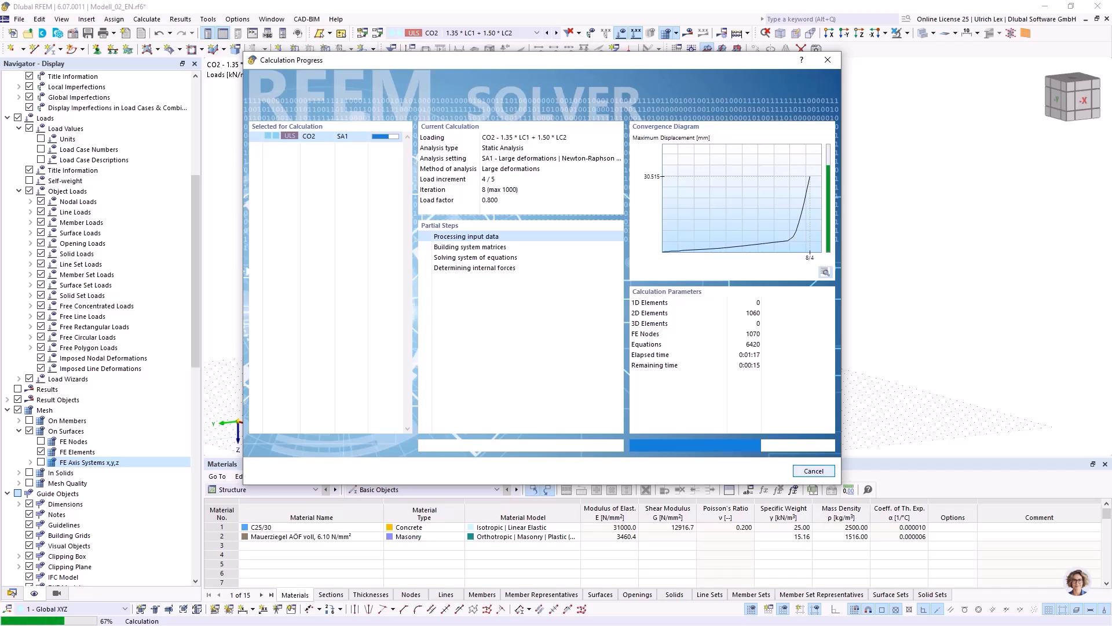
Cancel the running calculation of load combination CO2.
left_click(814, 471)
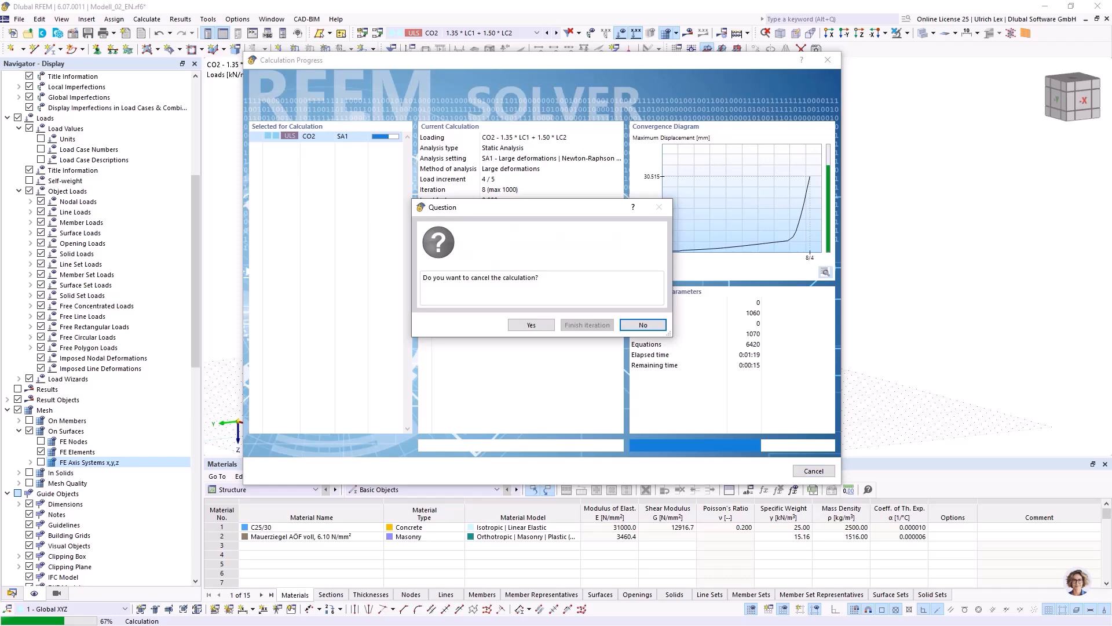
left_click(531, 325)
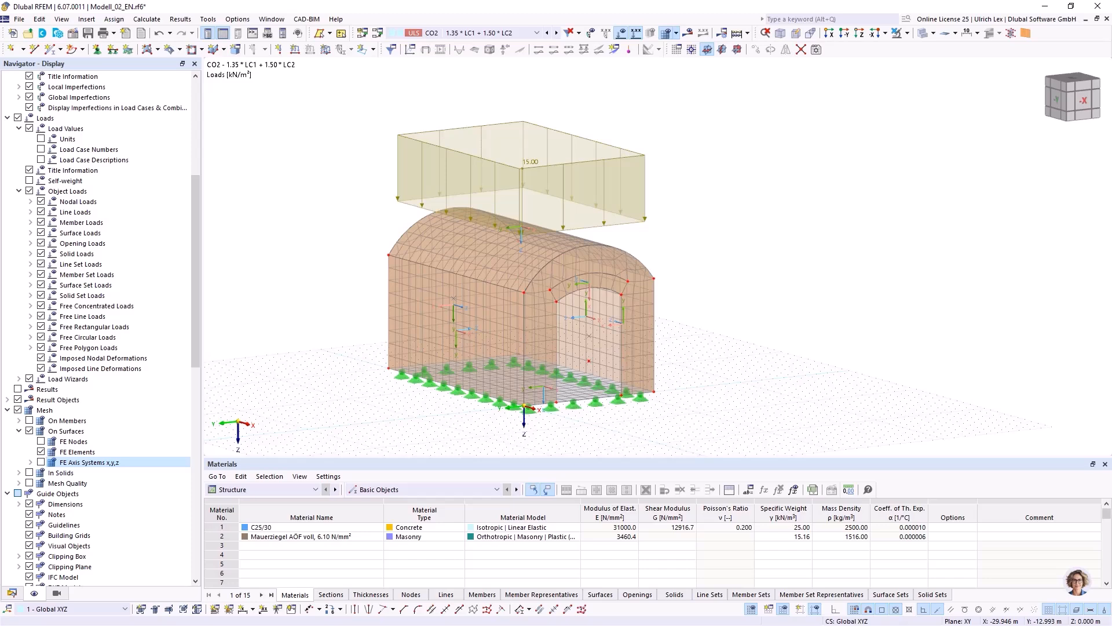
Modify the loading by a multiplier factor of 0.70 in CO2's static analysis settings SA1, and calculate the combination.
left_click(377, 33)
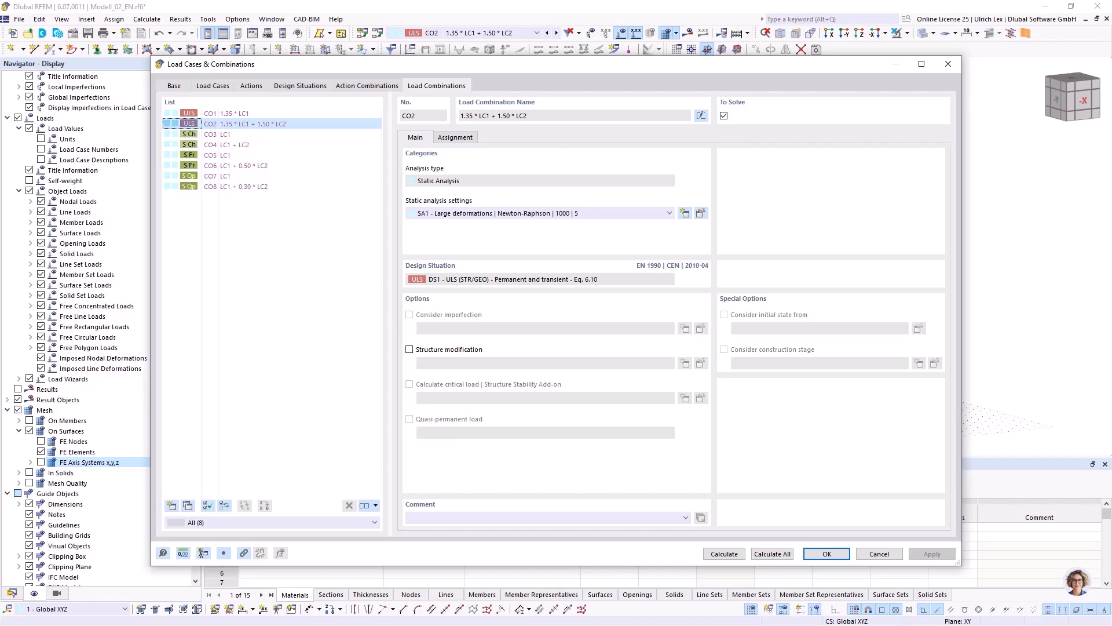
left_click(254, 124)
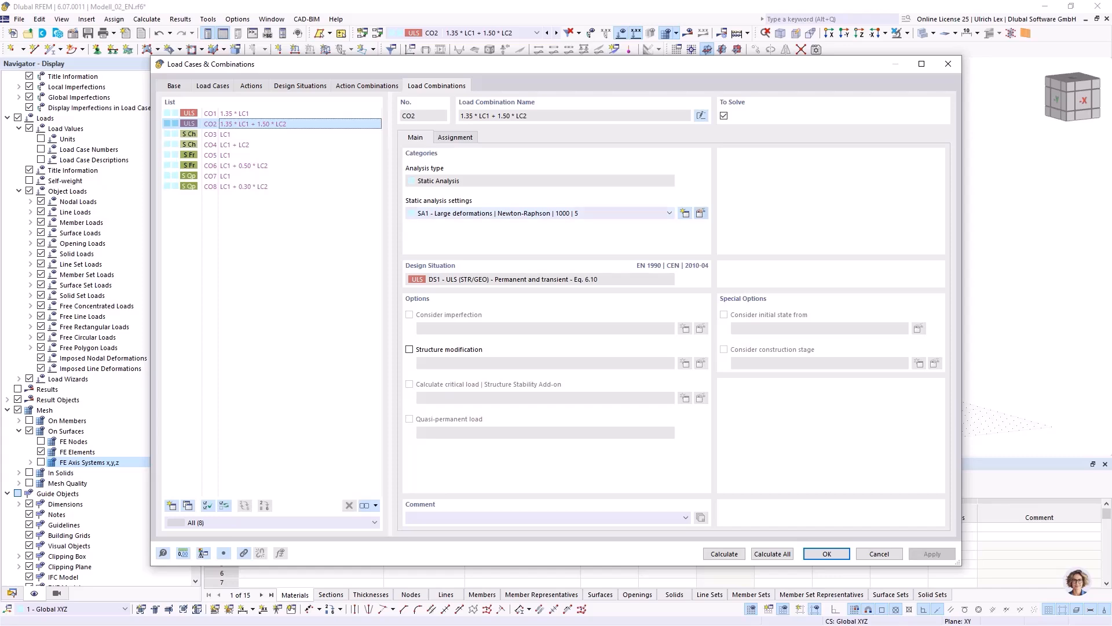
left_click(700, 213)
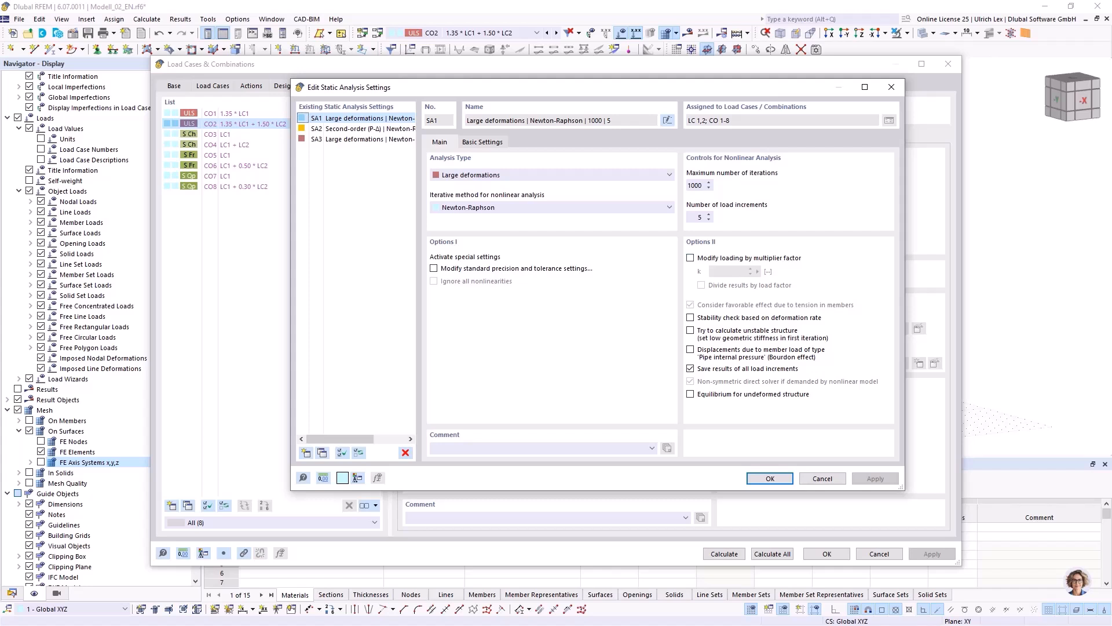
left_click(690, 257)
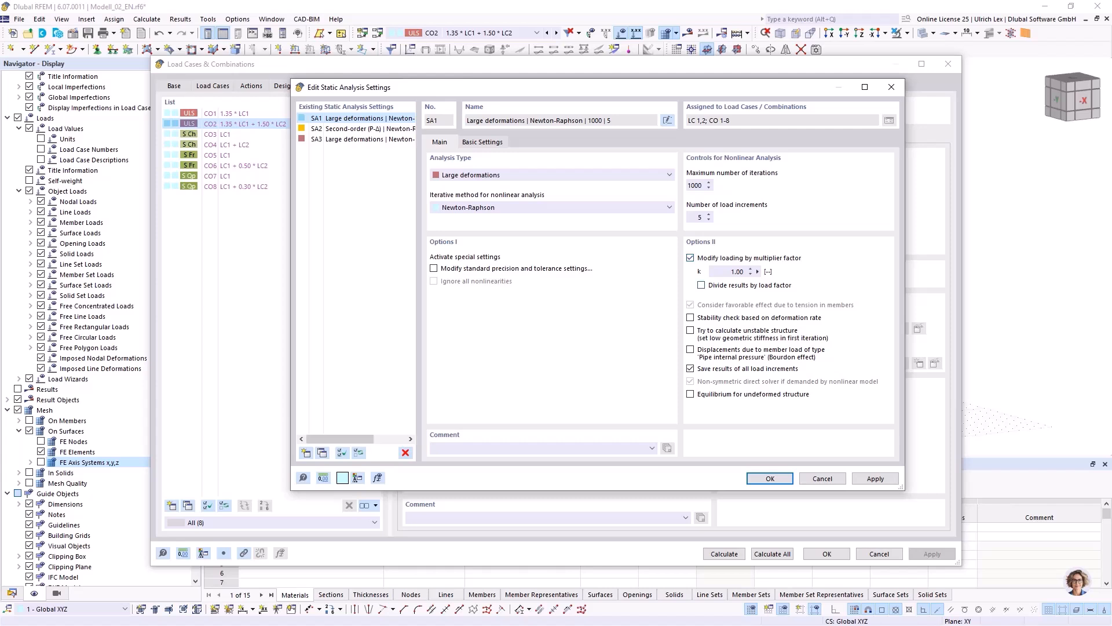
left_click(736, 272)
type("0,7")
left_click(770, 479)
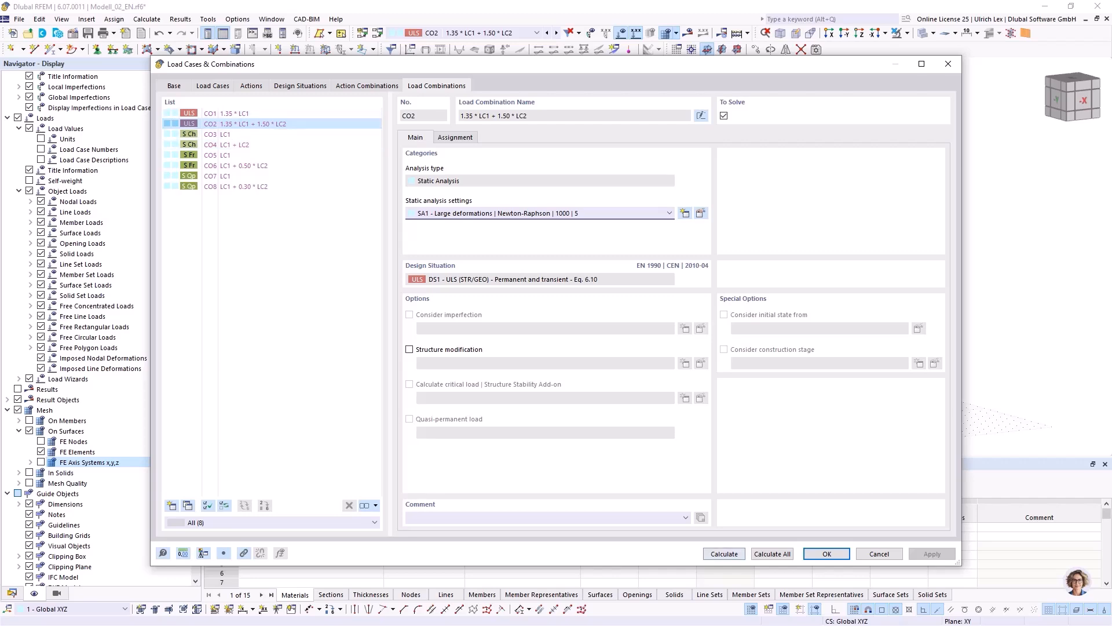
left_click(724, 554)
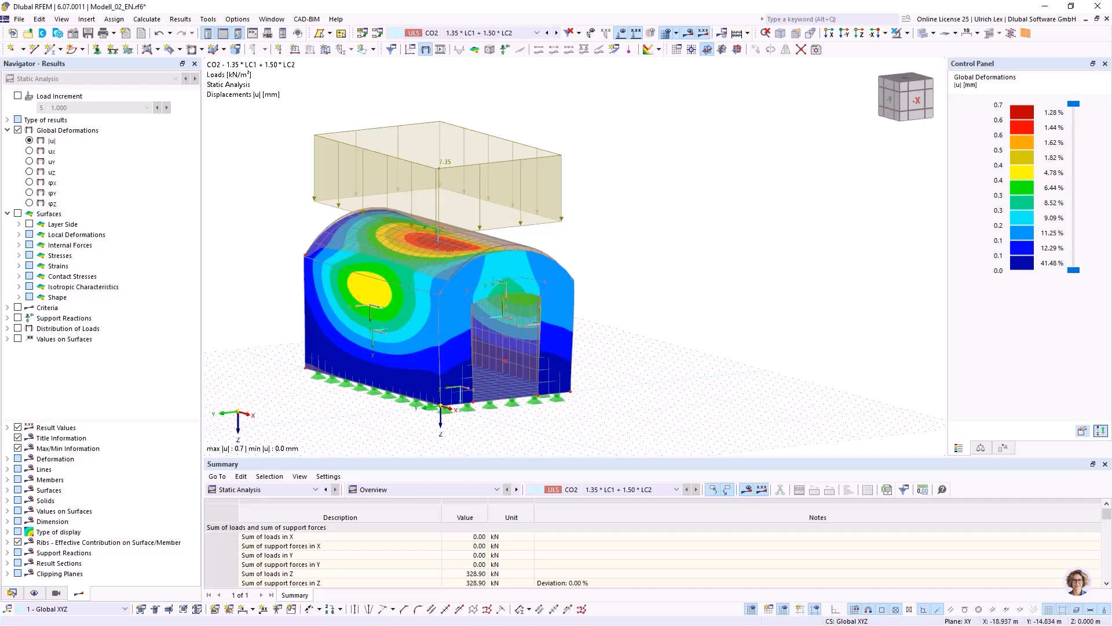
Hide the loads and review the enlarged results summary, including the calculation statistics and static analysis settings.
left_click_drag(579, 457, 579, 316)
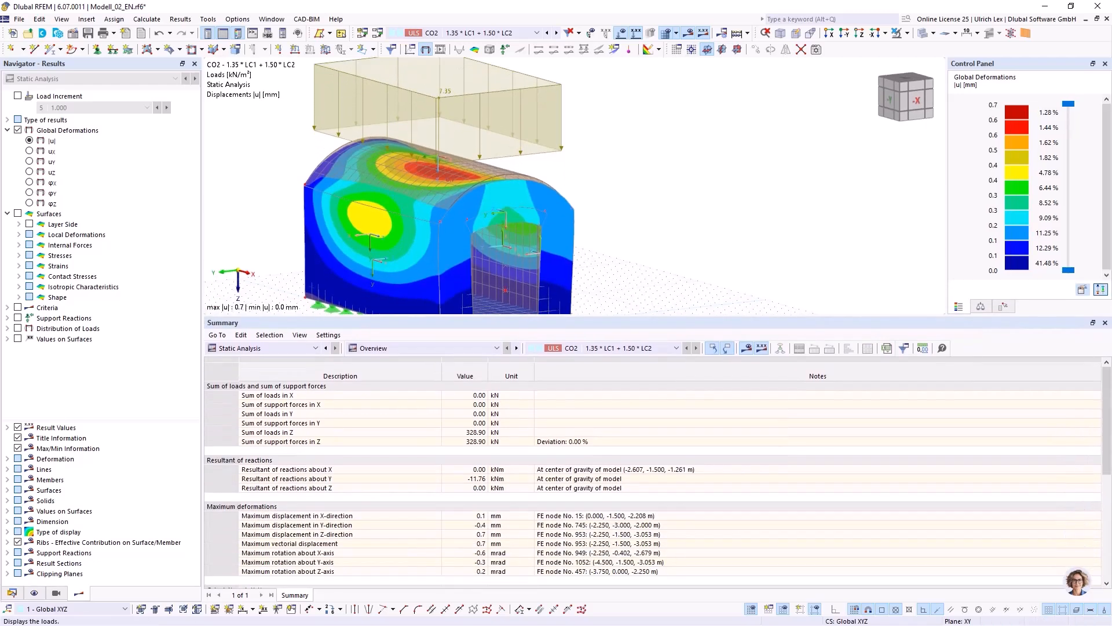
left_click(621, 33)
middle_click_drag(636, 174, 666, 169)
scroll(648, 478, "down", 3)
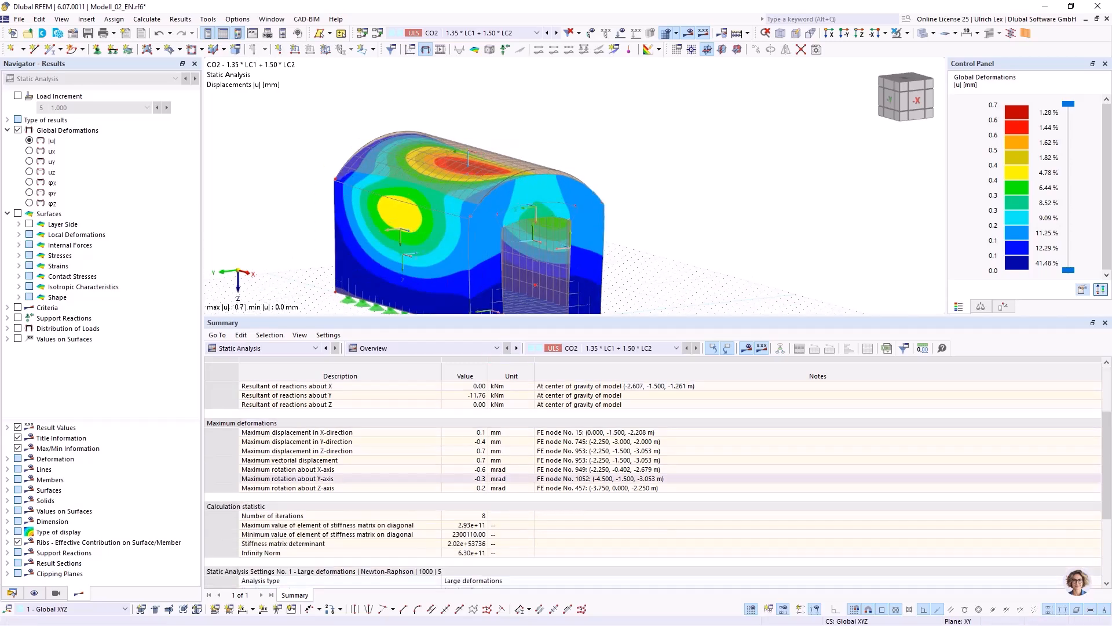
scroll(649, 479, "down", 4)
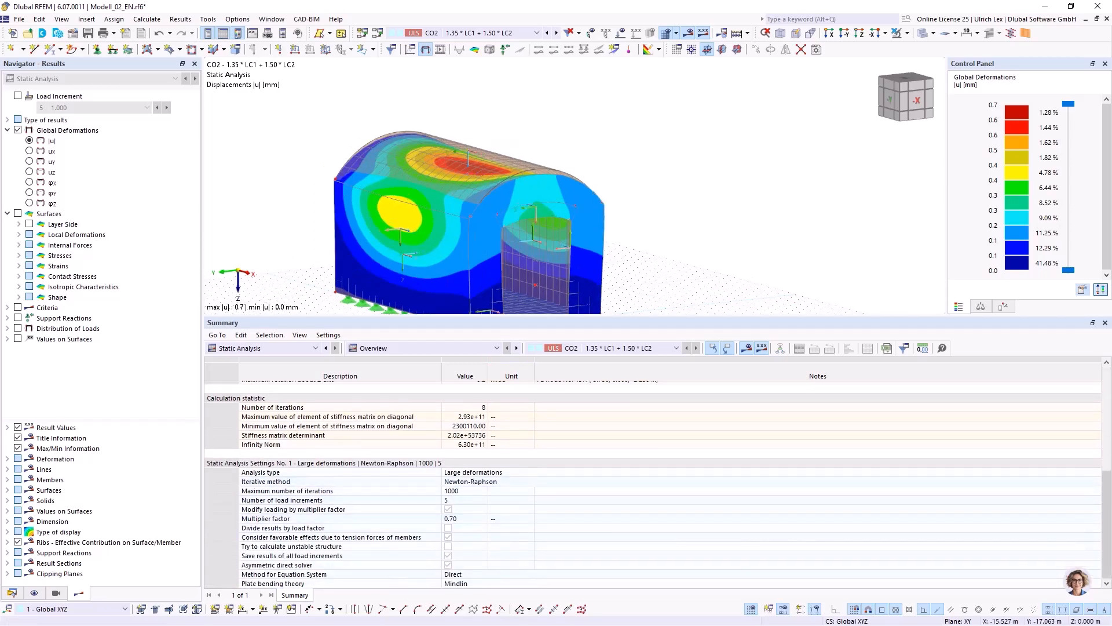
Show the display factors for results and raise the general deformations factor to 2048.
scroll(787, 132, "down", 1)
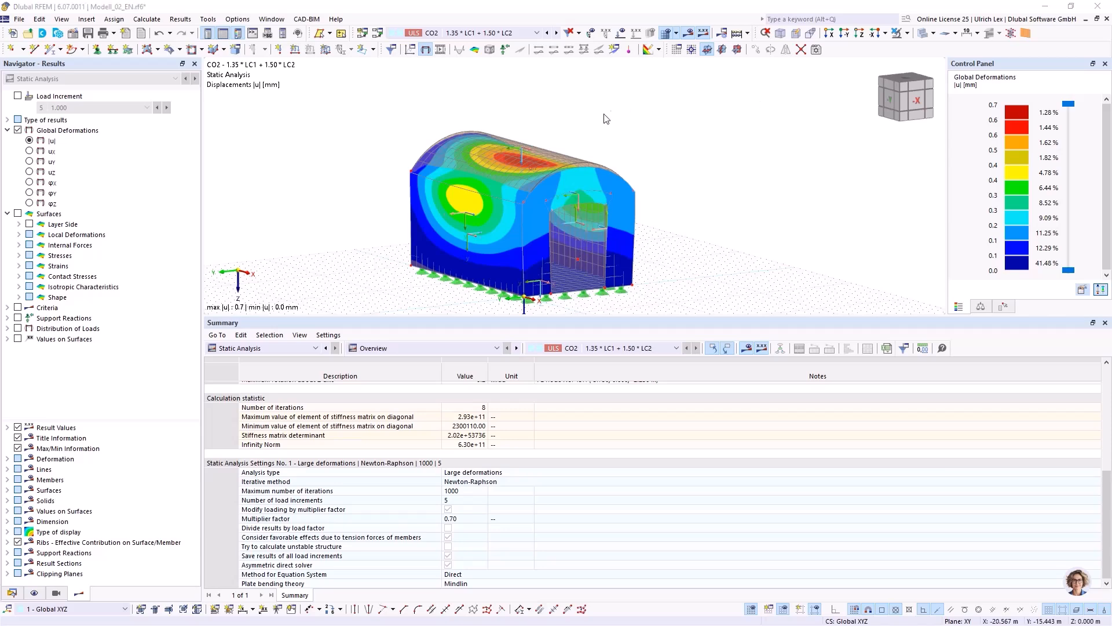
middle_click_drag(687, 156, 658, 168, "ctrl")
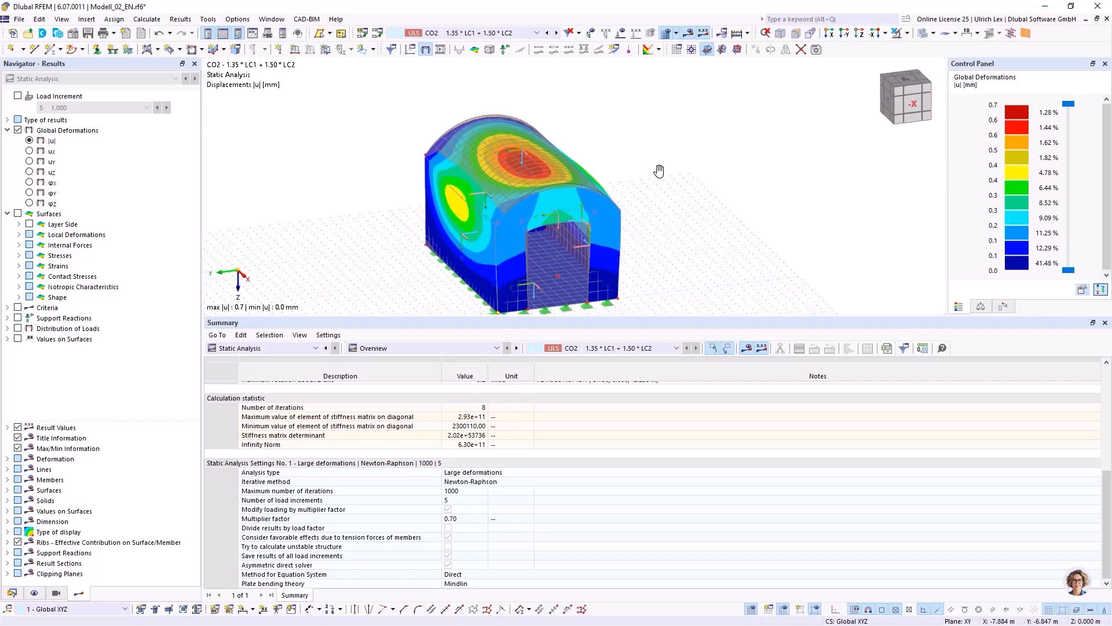
left_click(1003, 306)
left_click(981, 306)
left_click(1099, 109)
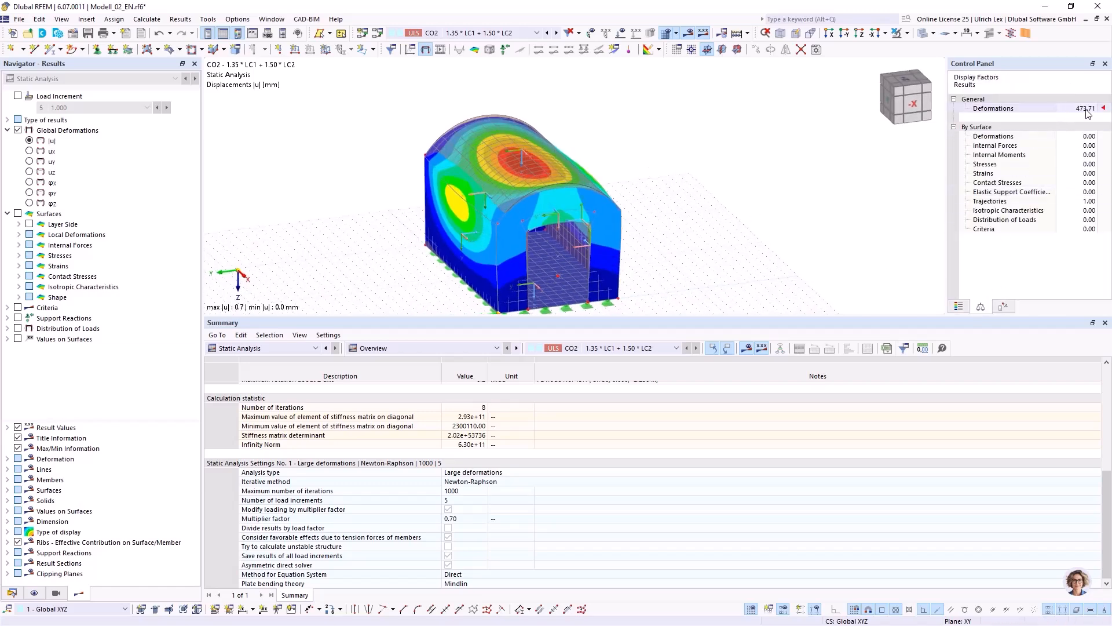
left_click(1093, 107)
left_click(1094, 107)
left_click(1094, 107)
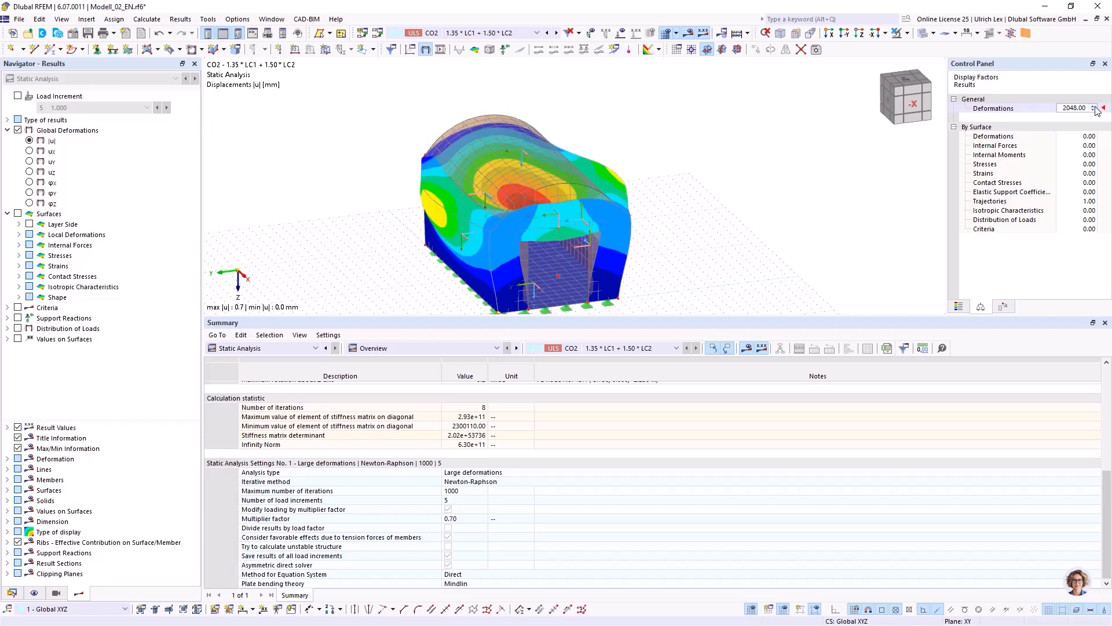
middle_click_drag(816, 208, 728, 206, "ctrl")
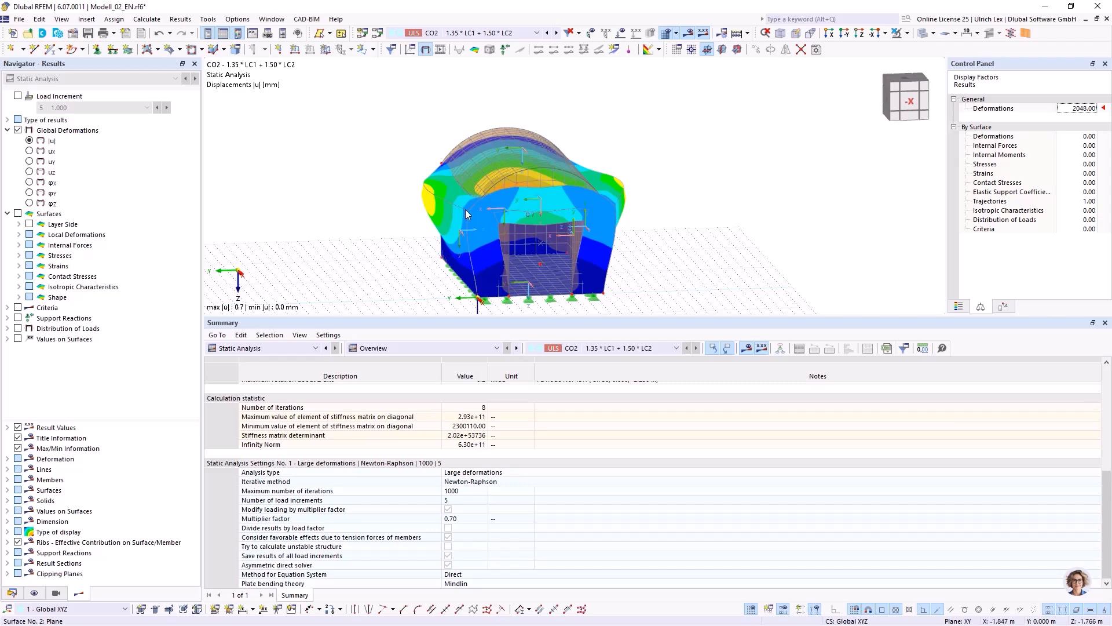
Try the general deformations display factor at 4096, then lower it to 512.
left_click(1084, 108)
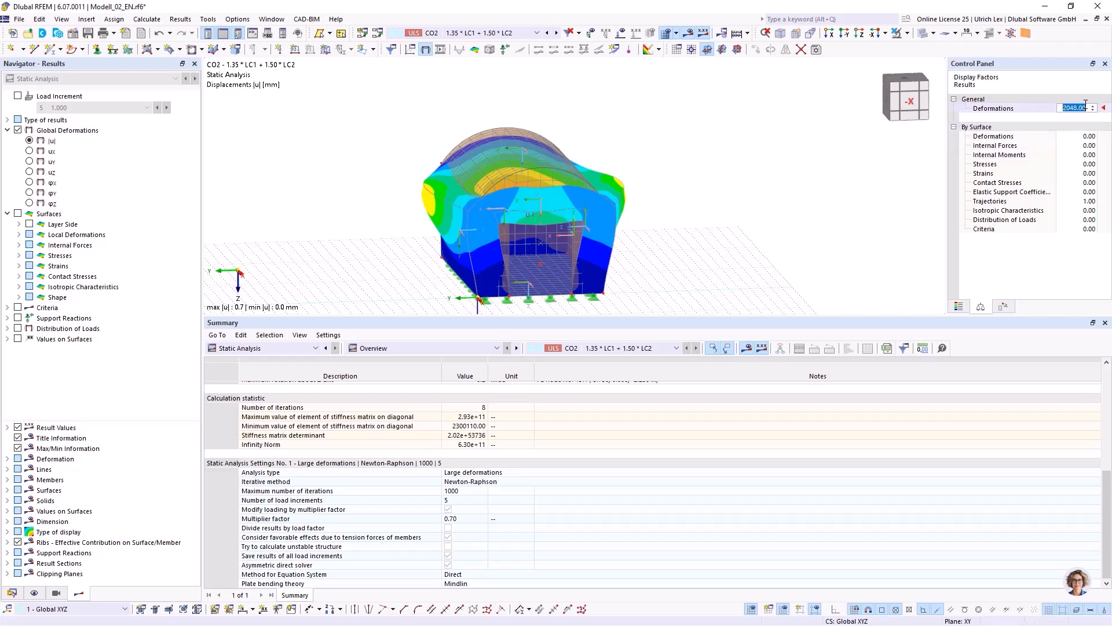
left_click(1092, 107)
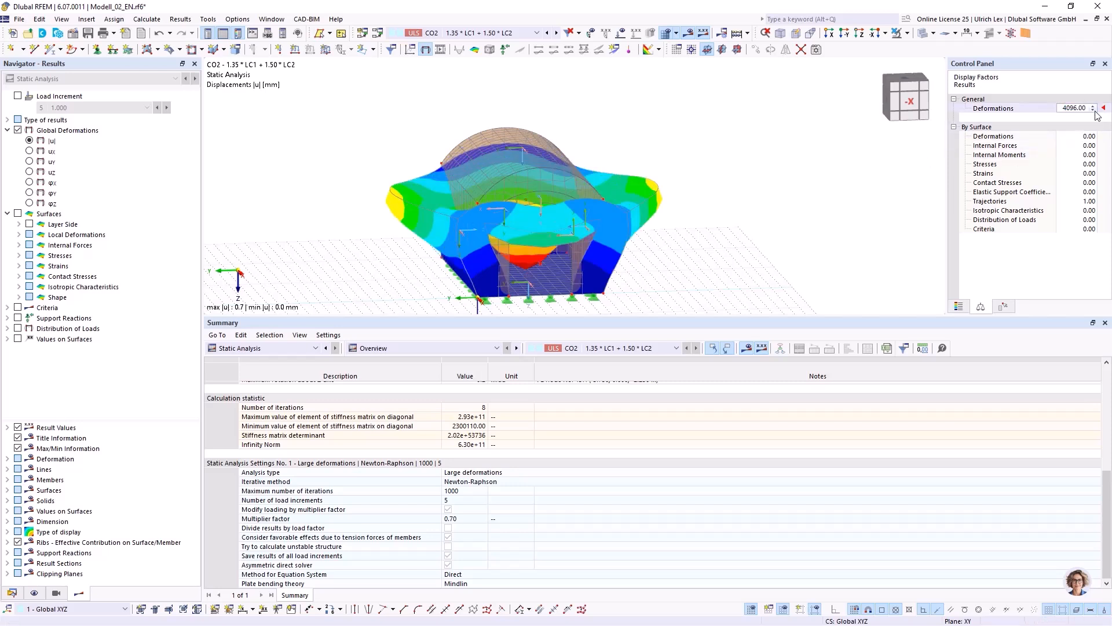
left_click(1093, 110)
left_click(1093, 110)
left_click(1094, 111)
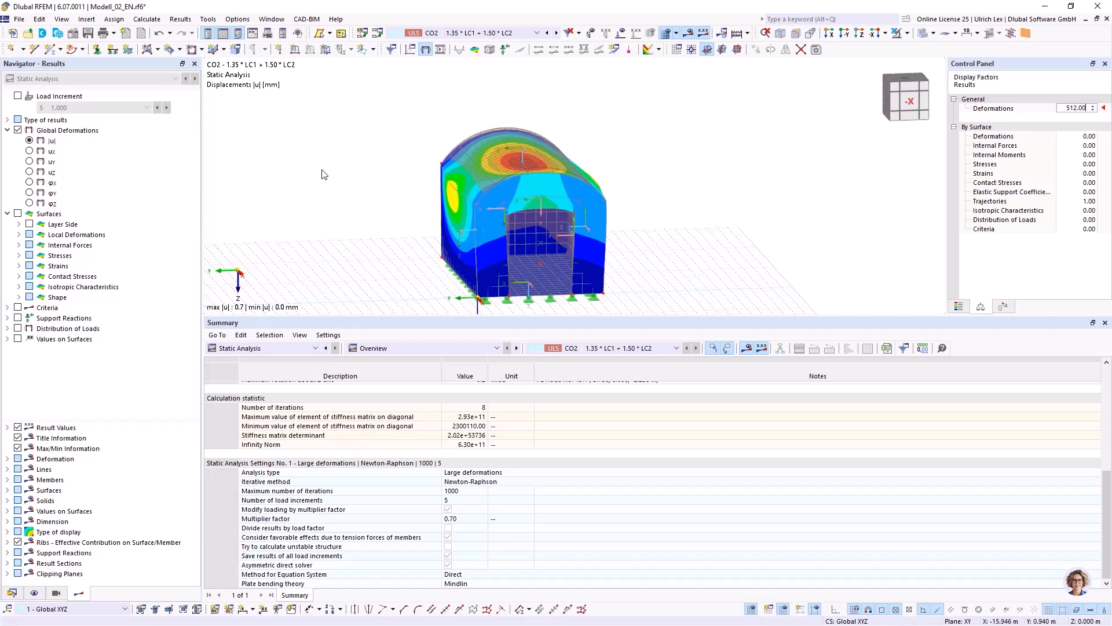
Examine the displacement contours on the side wall (surface No. 2) and vault of the deformed model from several angles.
scroll(322, 174, "down", 1)
middle_click_drag(353, 179, 421, 212, "ctrl")
scroll(427, 201, "up", 4)
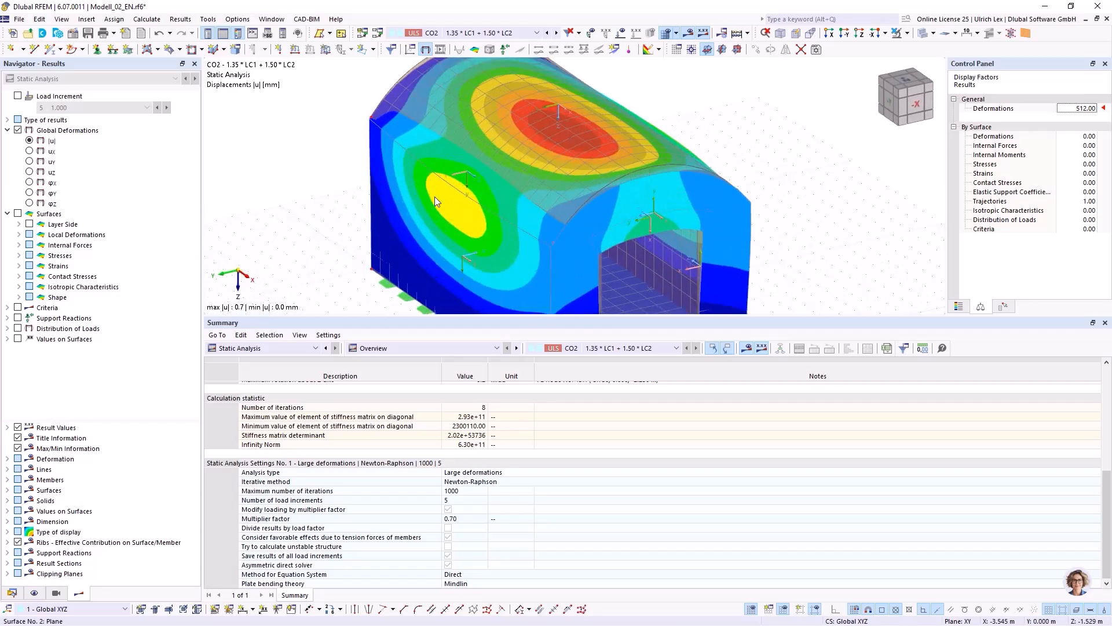
scroll(649, 140, "down", 3)
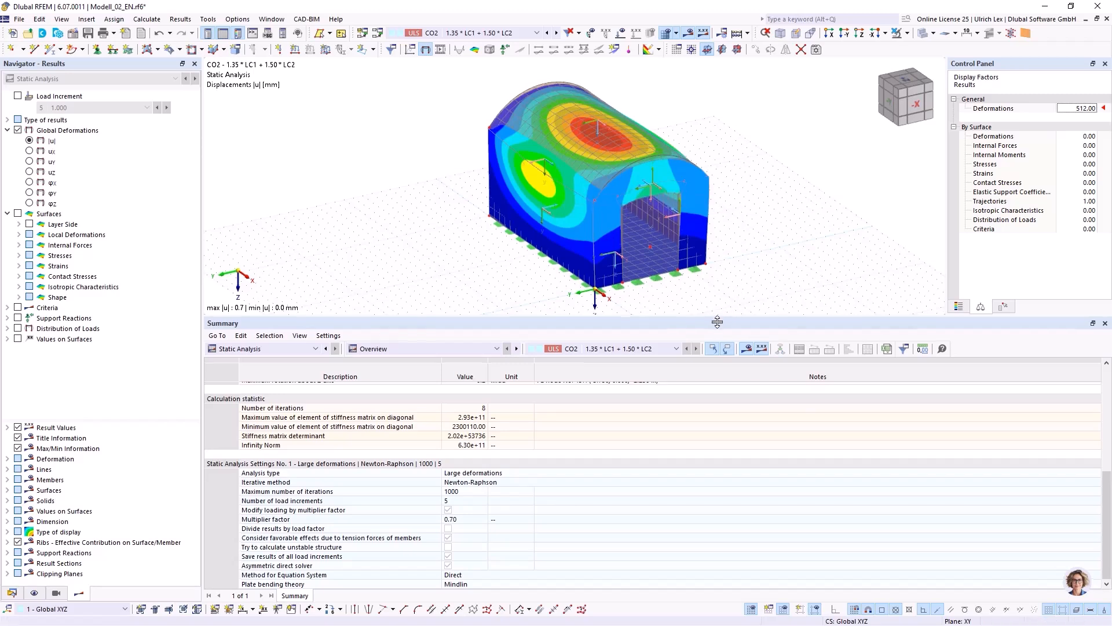
left_click_drag(717, 319, 719, 385)
middle_click_drag(764, 290, 746, 278, "ctrl")
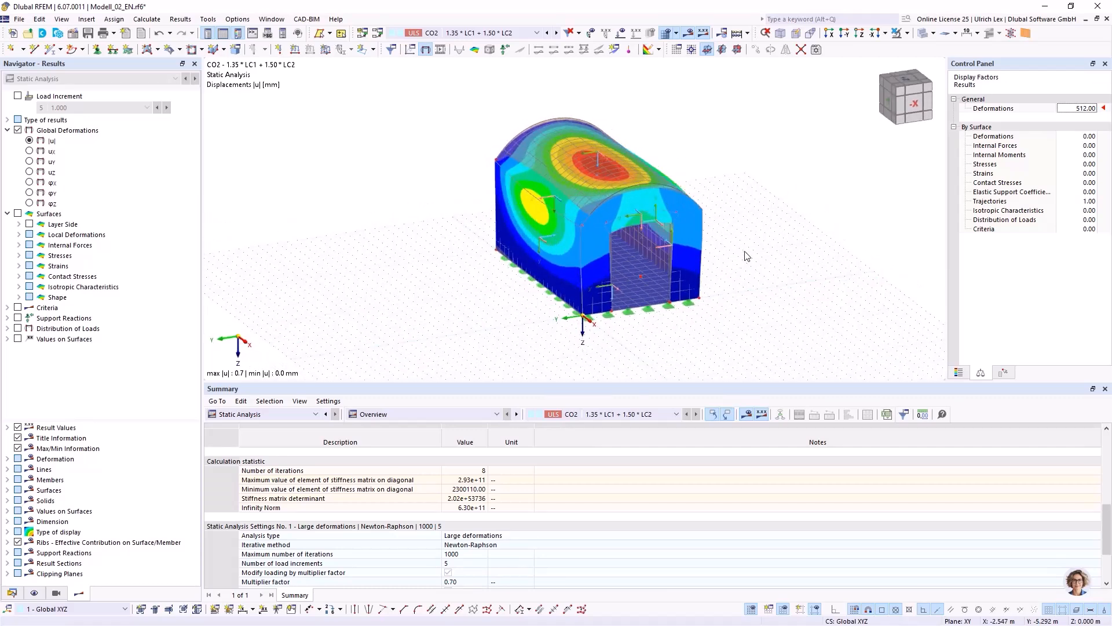
scroll(753, 200, "up", 1)
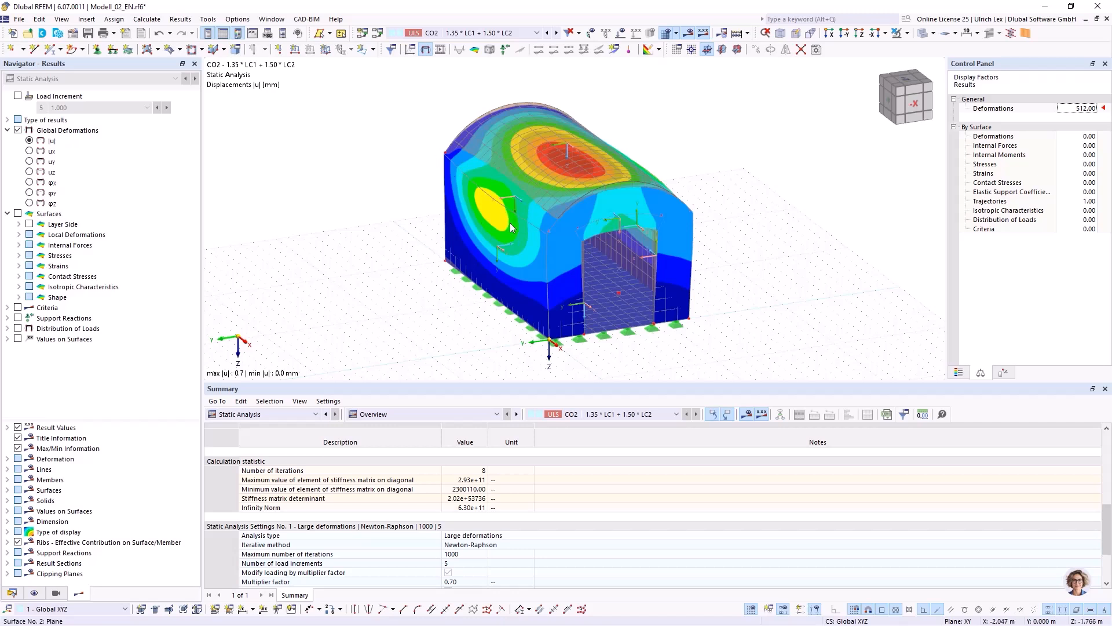
mouse_move(511, 224)
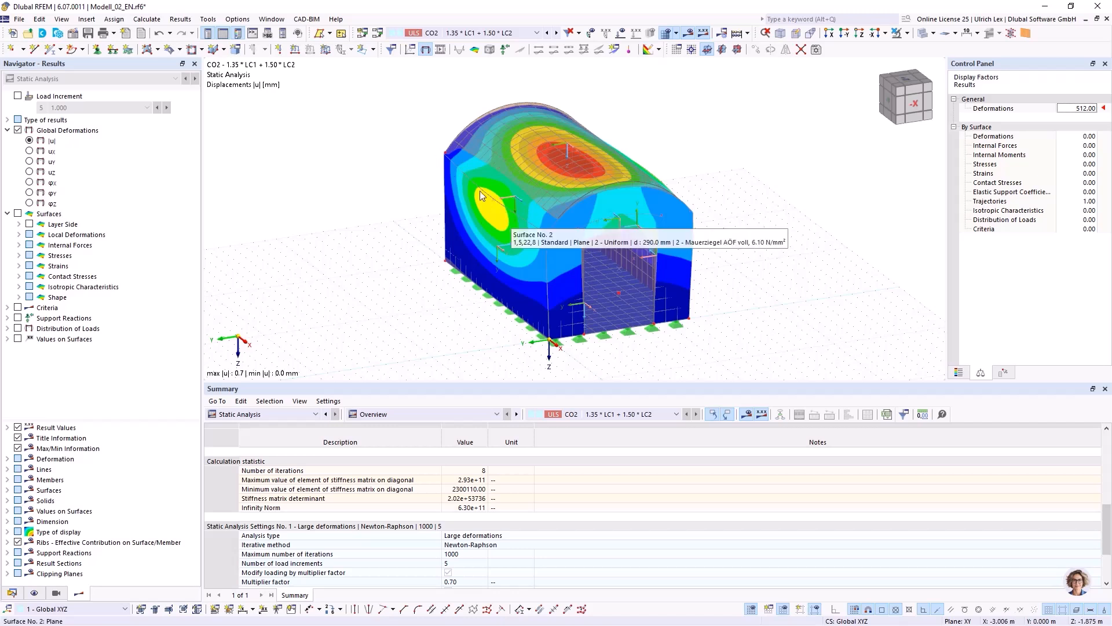
left_click(515, 218)
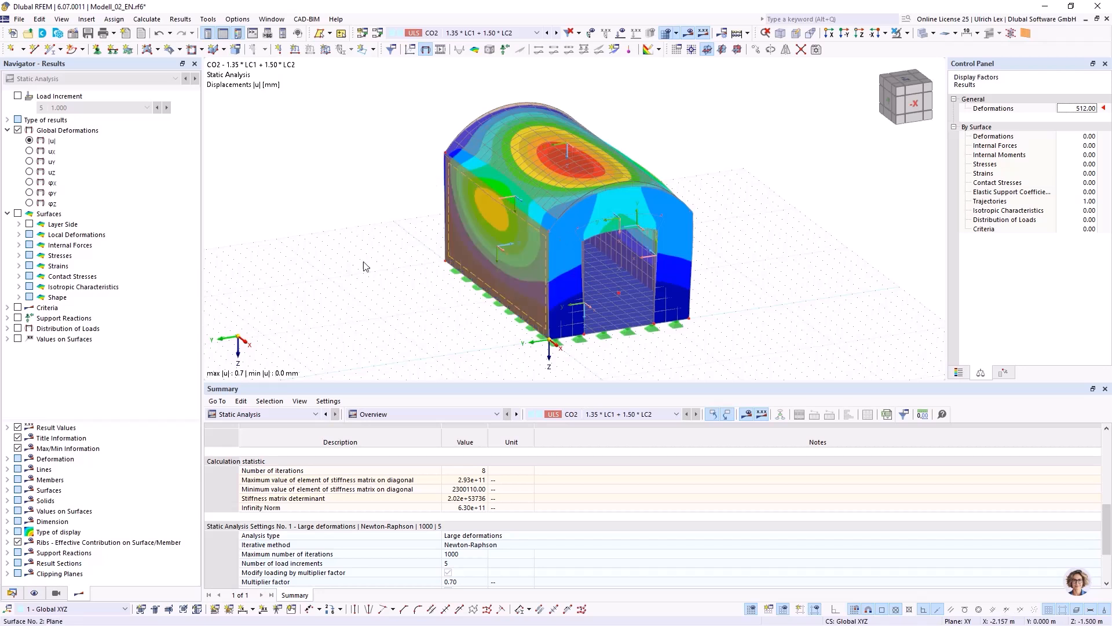
left_click(360, 232)
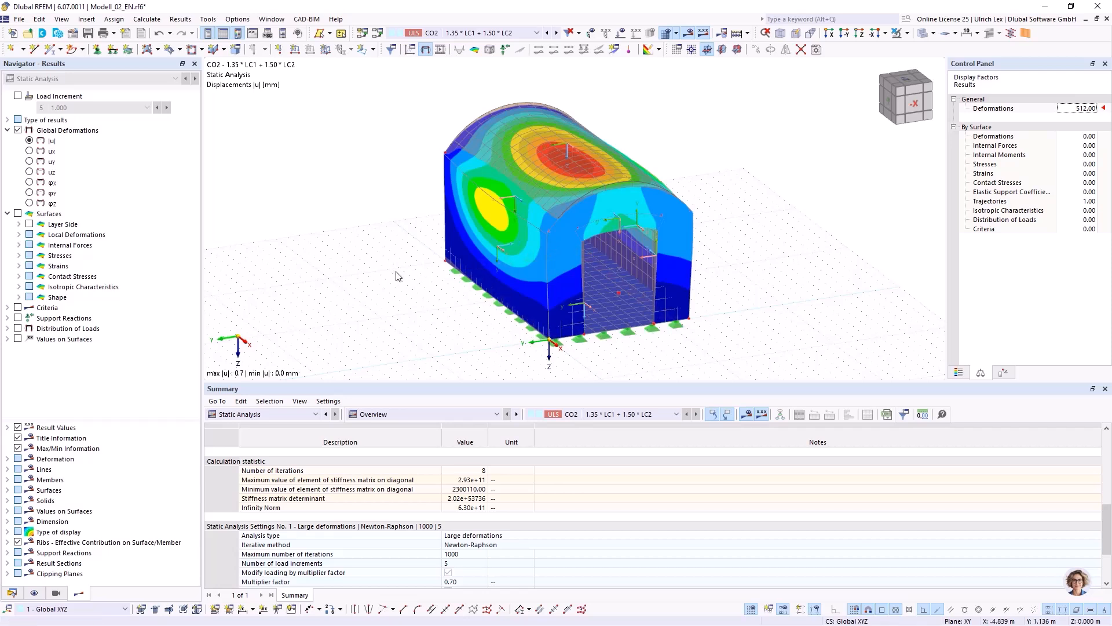
middle_click_drag(787, 264, 817, 256, "ctrl")
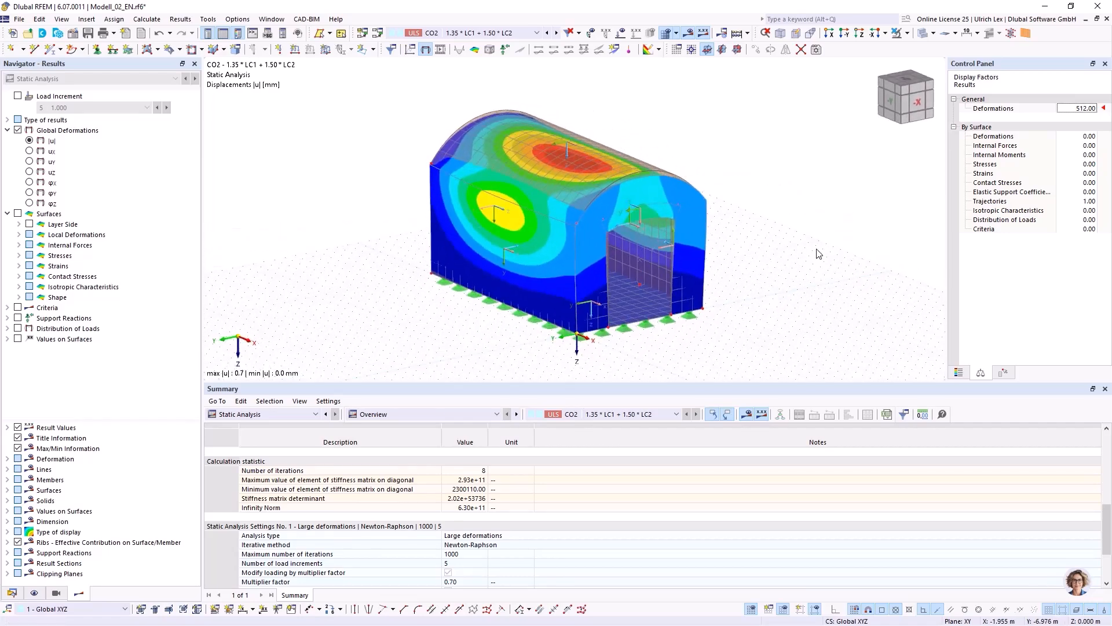
scroll(817, 255, "up", 1)
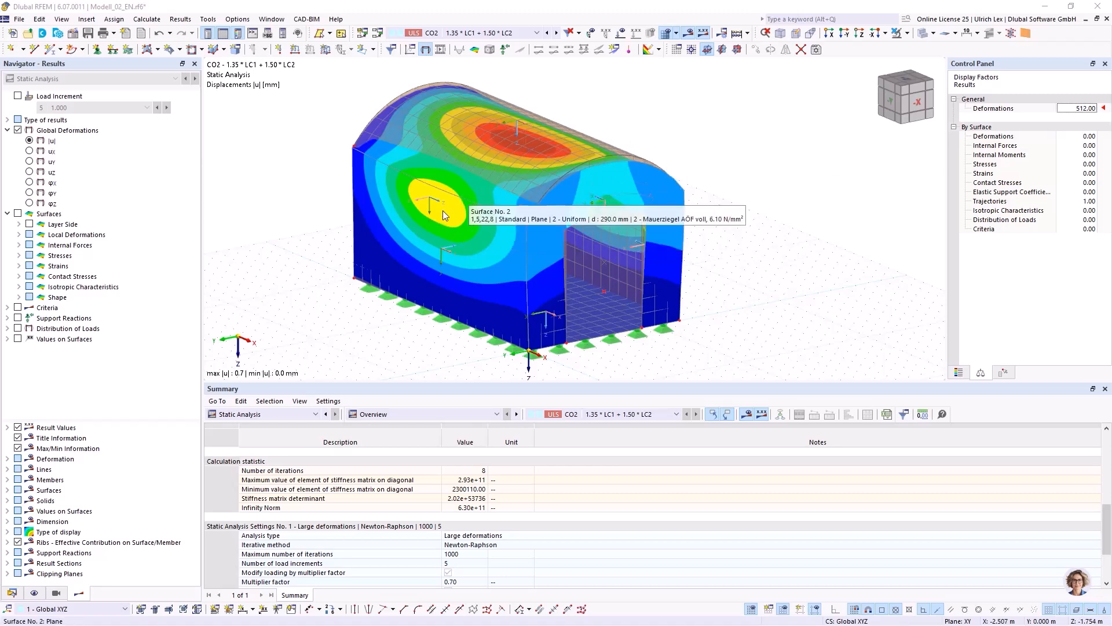
middle_click_drag(650, 236, 684, 223)
right_click_drag(683, 222, 748, 219)
left_click(742, 210)
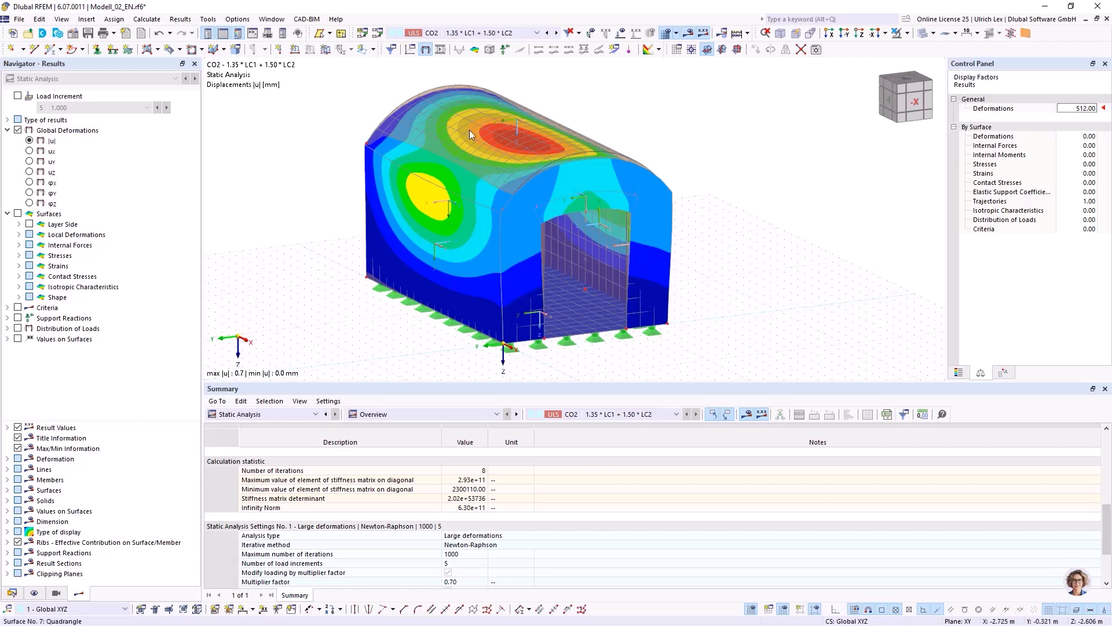
Hide the results and activate the support option for side wall surface No. 2.
left_click(689, 34)
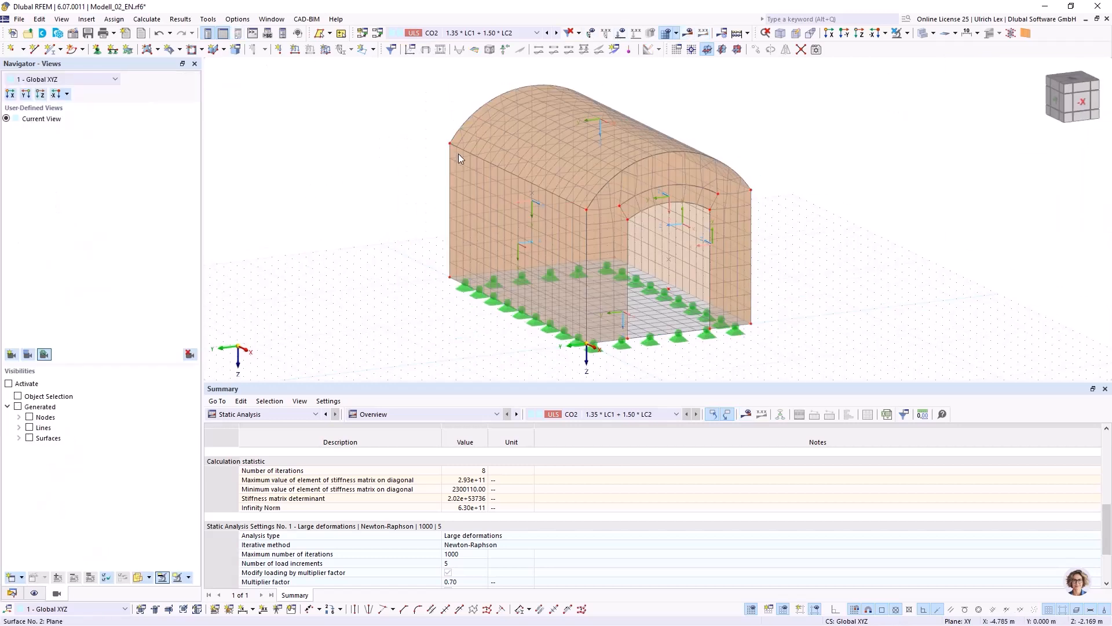
double_click(488, 175)
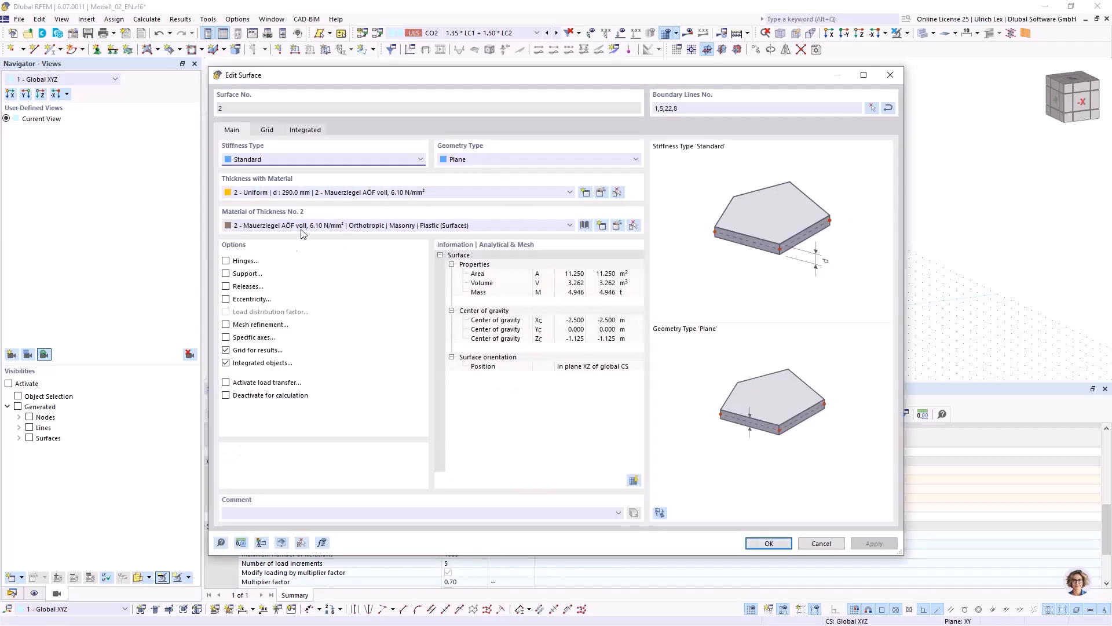
left_click(226, 274)
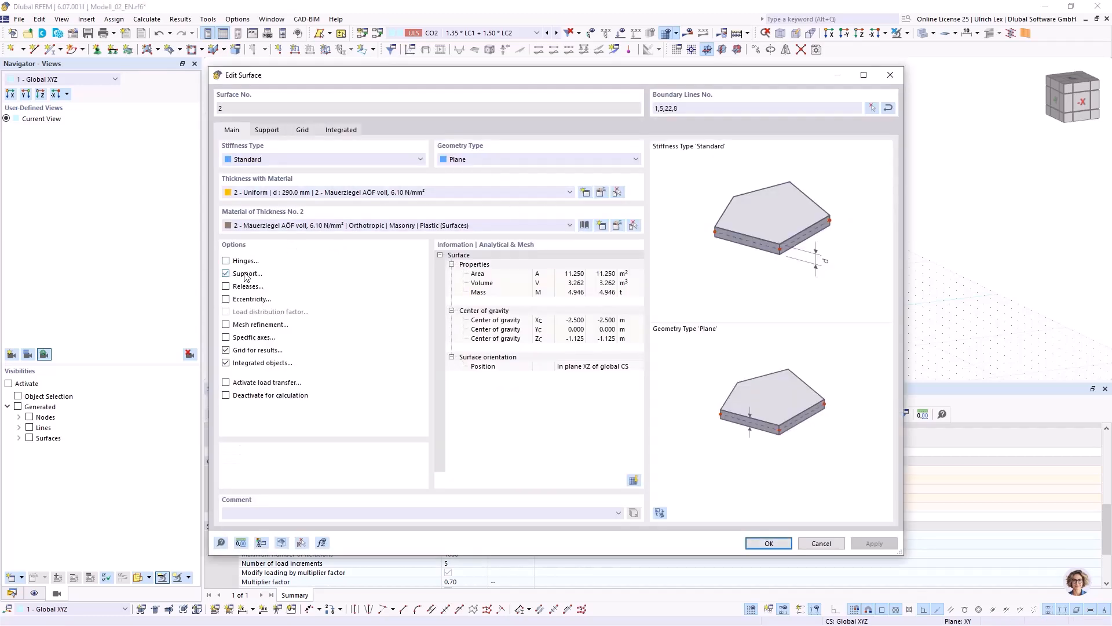
left_click(267, 131)
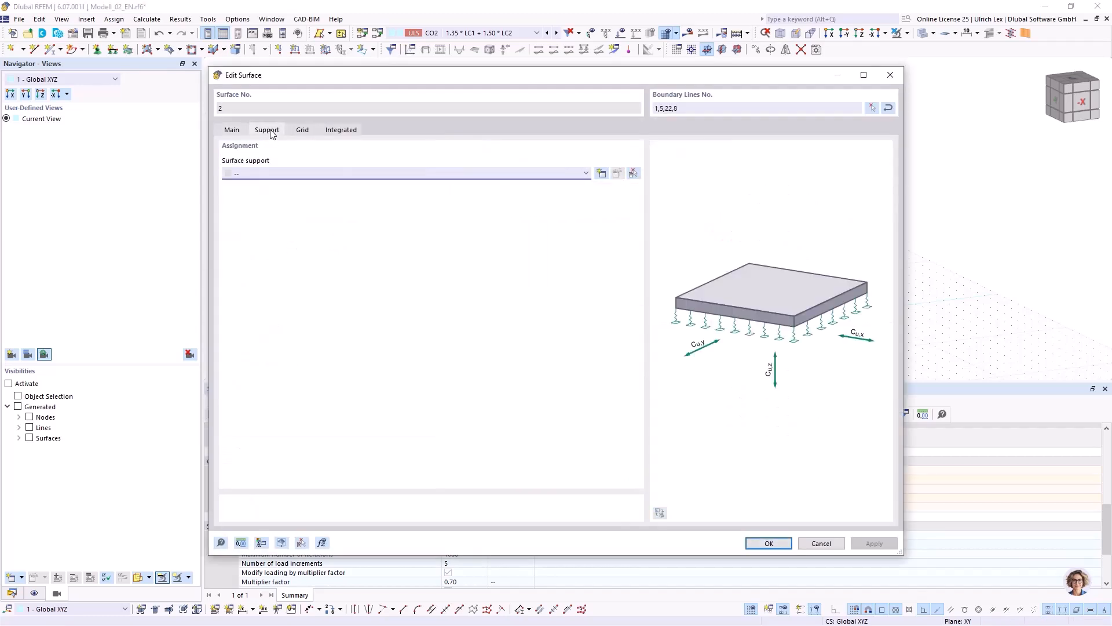
Create a new surface support with a translational spring constant in z and assign it to side wall surface No. 2.
left_click(273, 173)
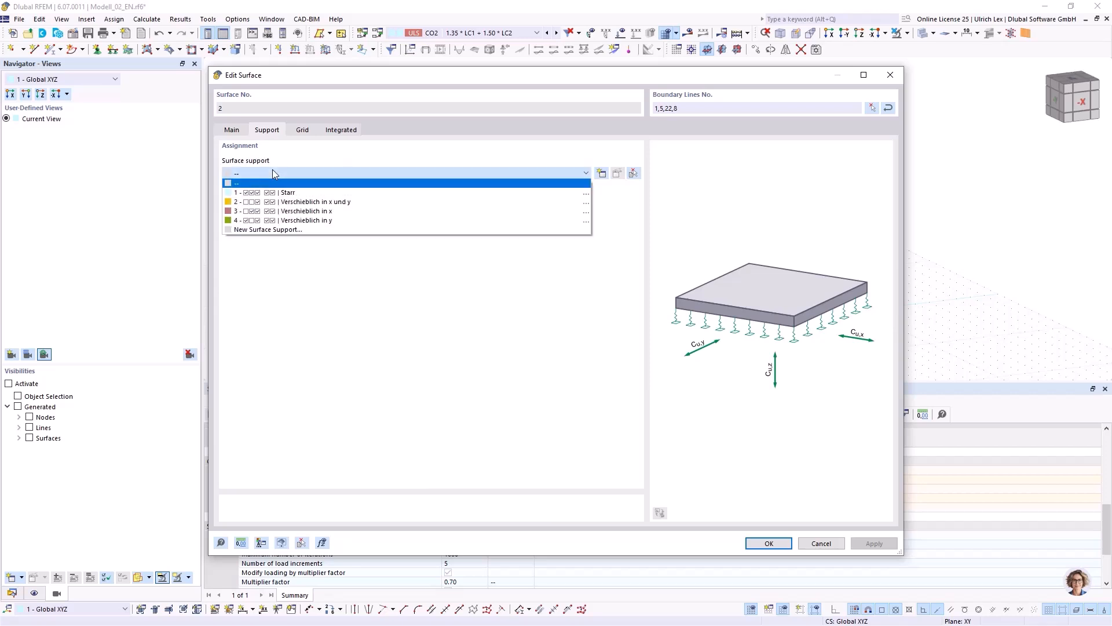
left_click(297, 230)
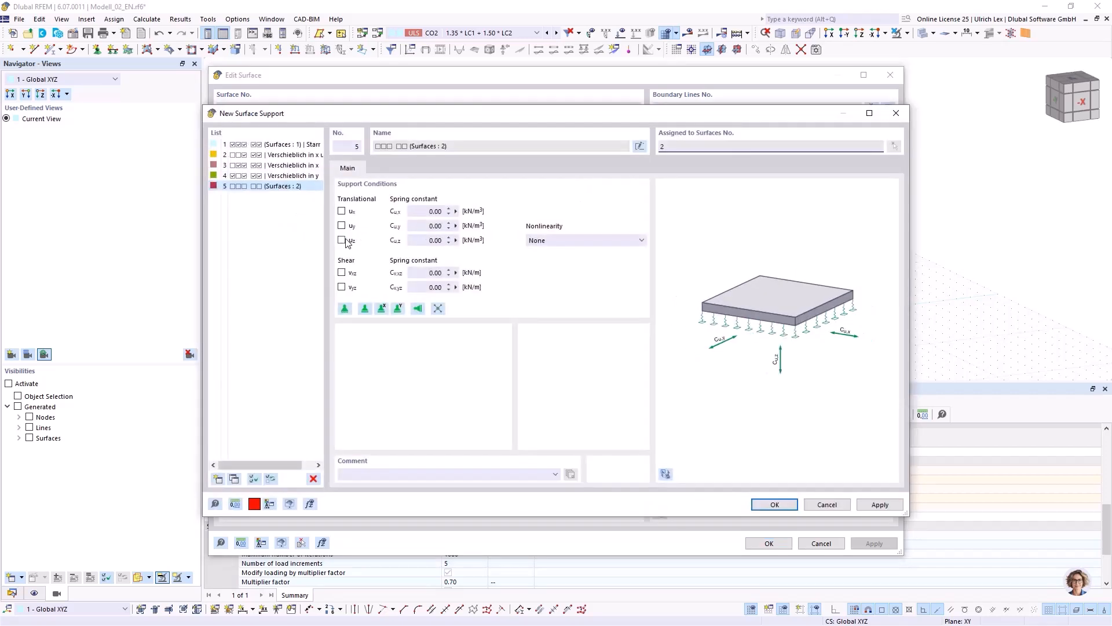
left_click(420, 240)
left_click(769, 504)
left_click(609, 377)
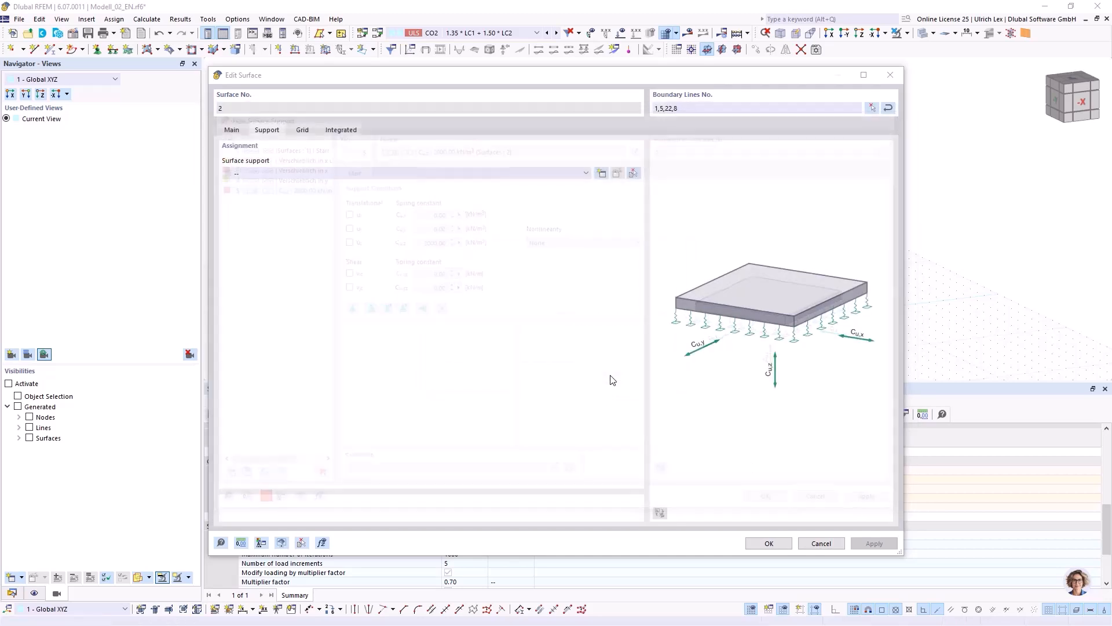
left_click(768, 544)
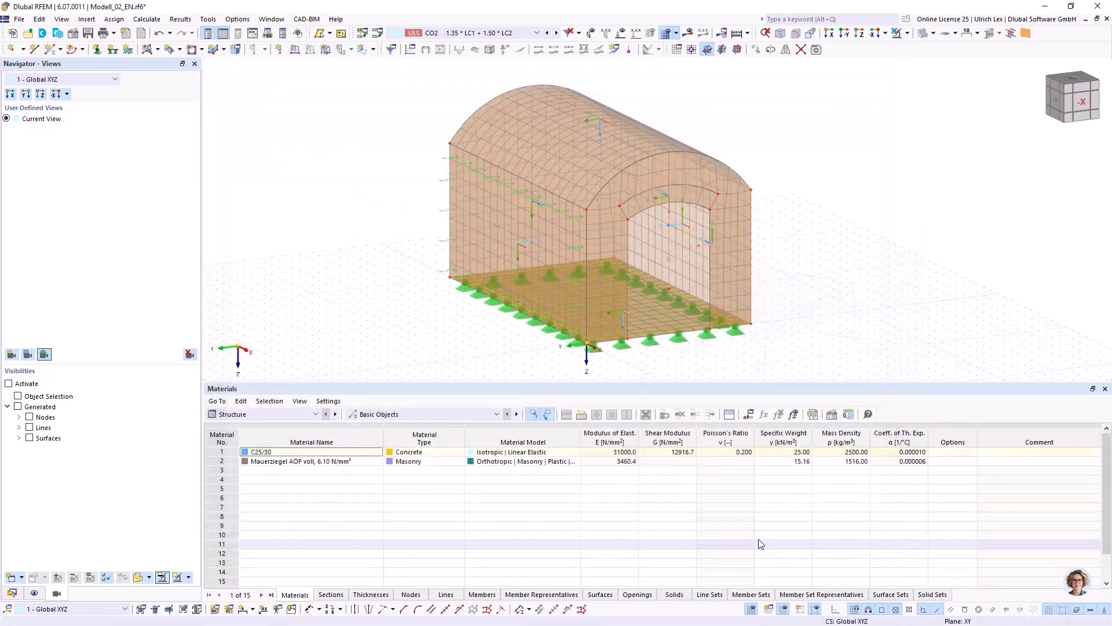
Activate the support option for the opposite side wall, surface No. 4, and assign it surface support No. 5.
middle_click_drag(698, 217, 655, 241, "ctrl")
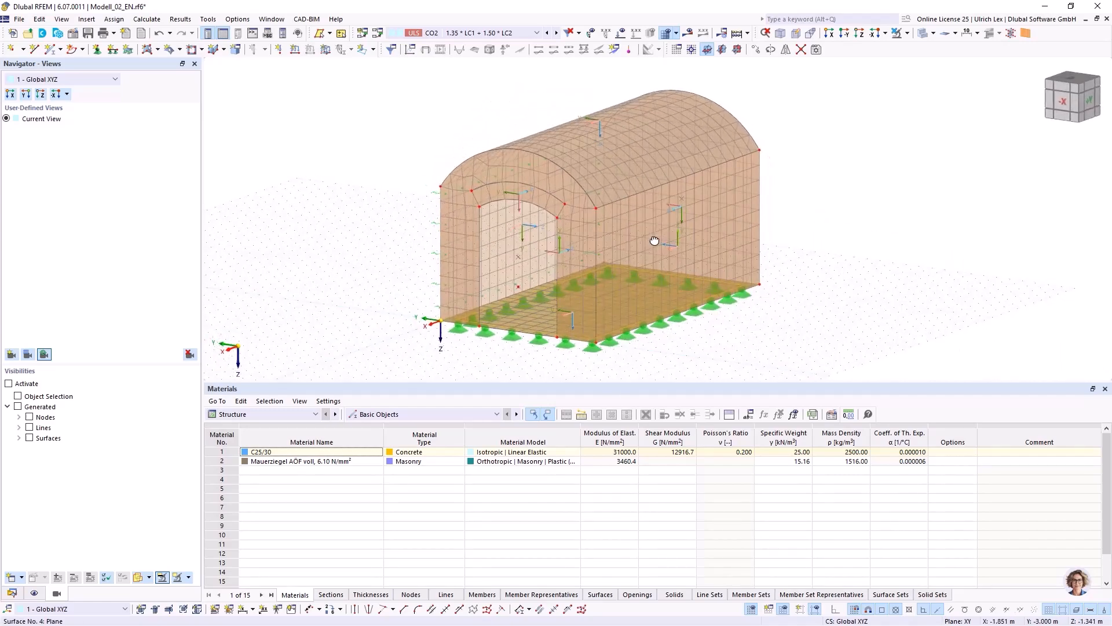
double_click(698, 186)
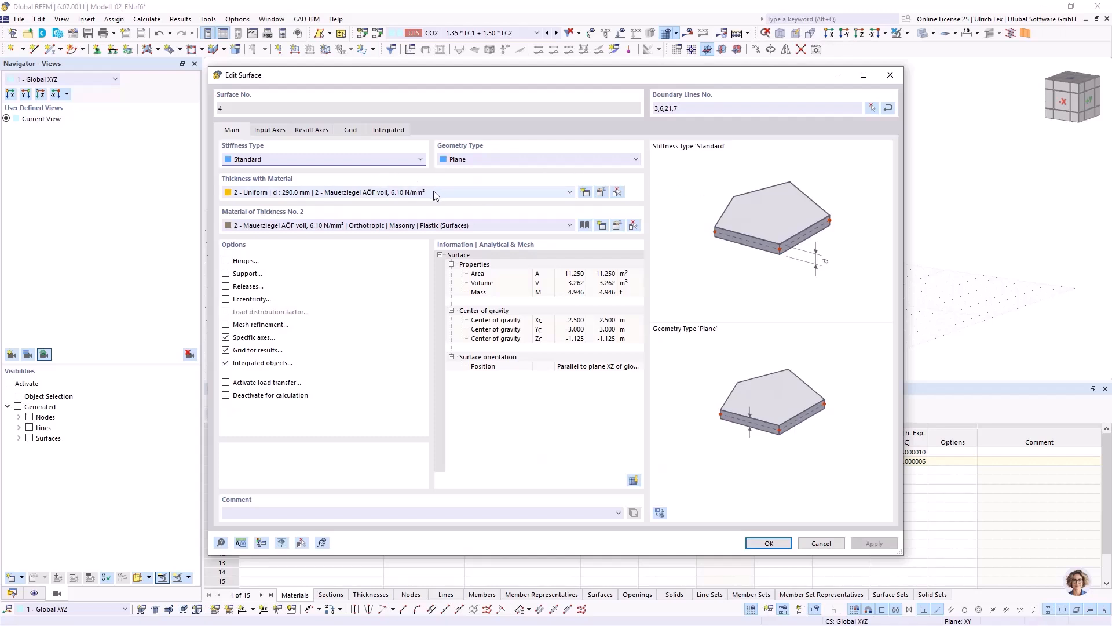
left_click(226, 274)
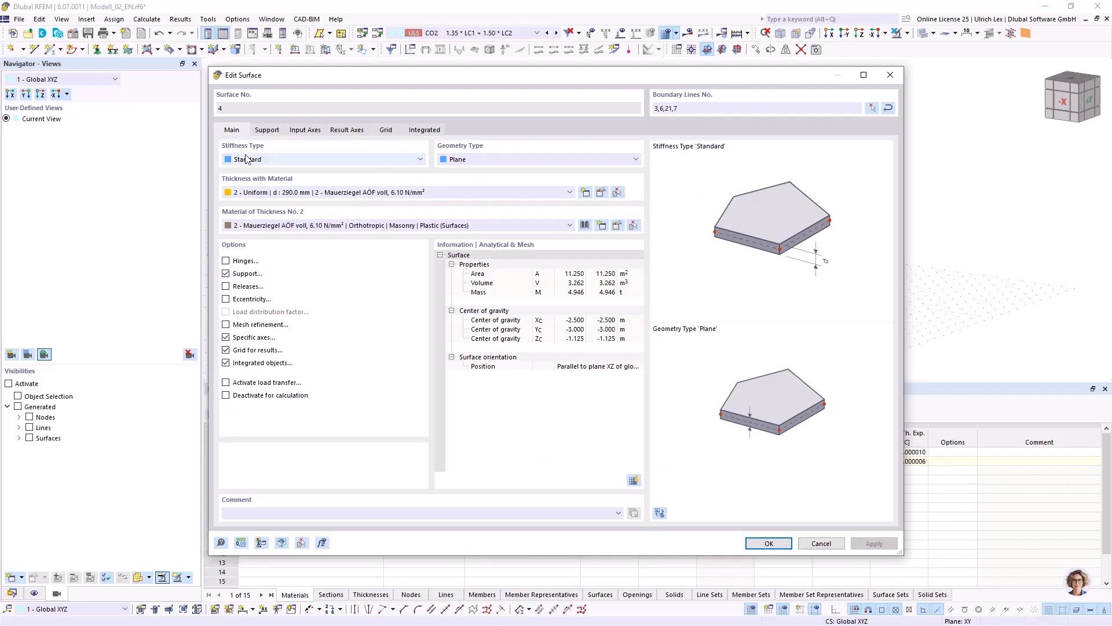
left_click(264, 132)
left_click(257, 171)
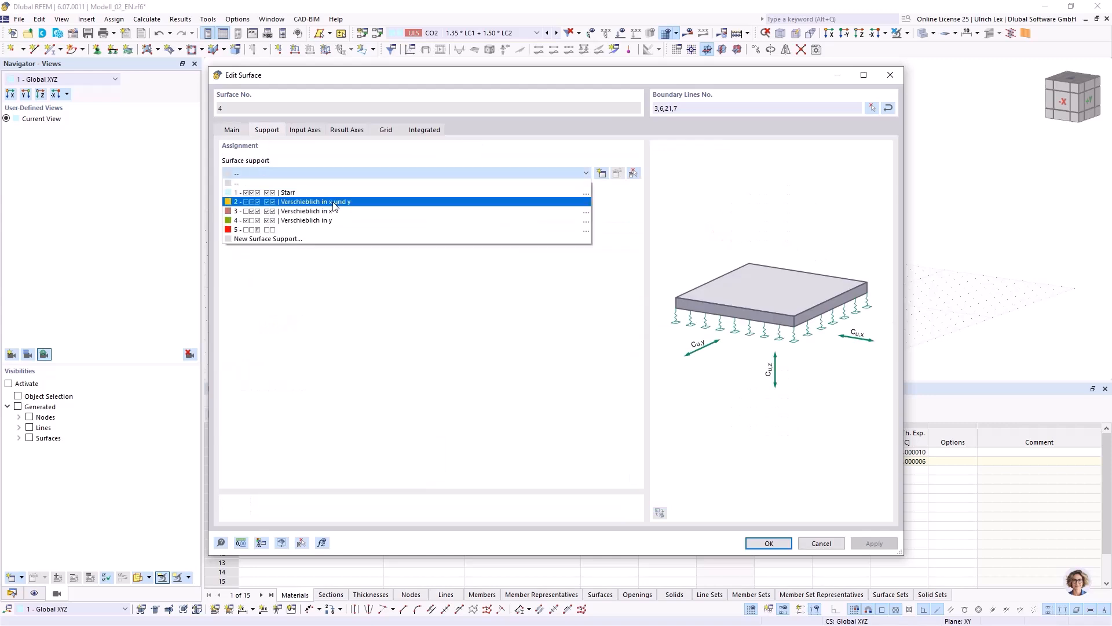
left_click(334, 230)
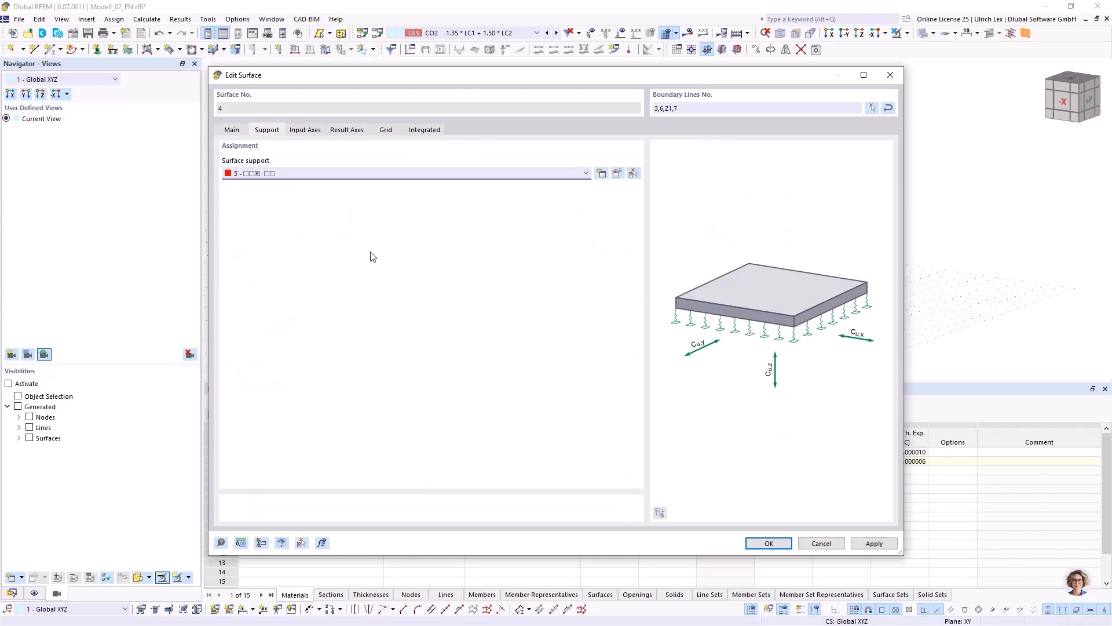
left_click(769, 543)
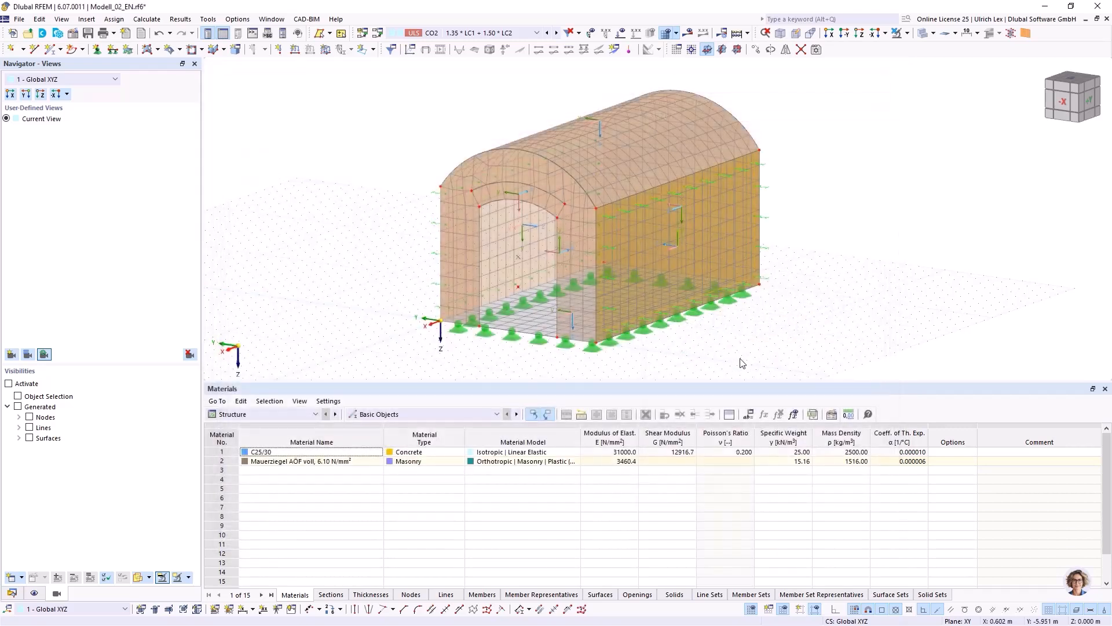
Deactivate the loading multiplier factor in static analysis settings SA1 of combination CO2 and calculate the combination.
right_click_drag(357, 189, 509, 189)
left_click(369, 75)
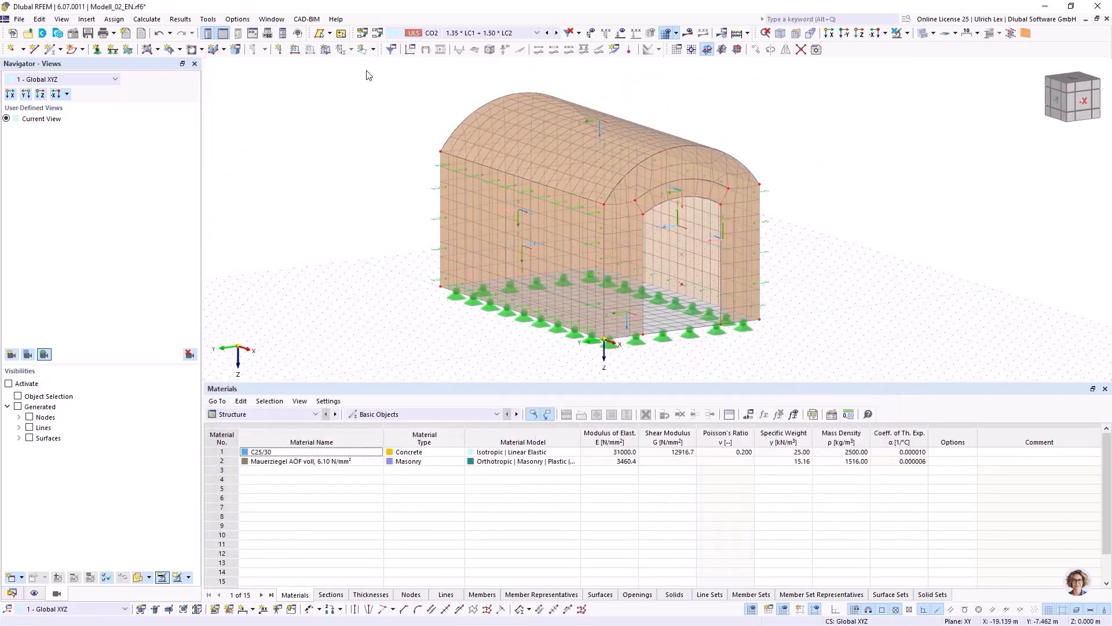
left_click(387, 48)
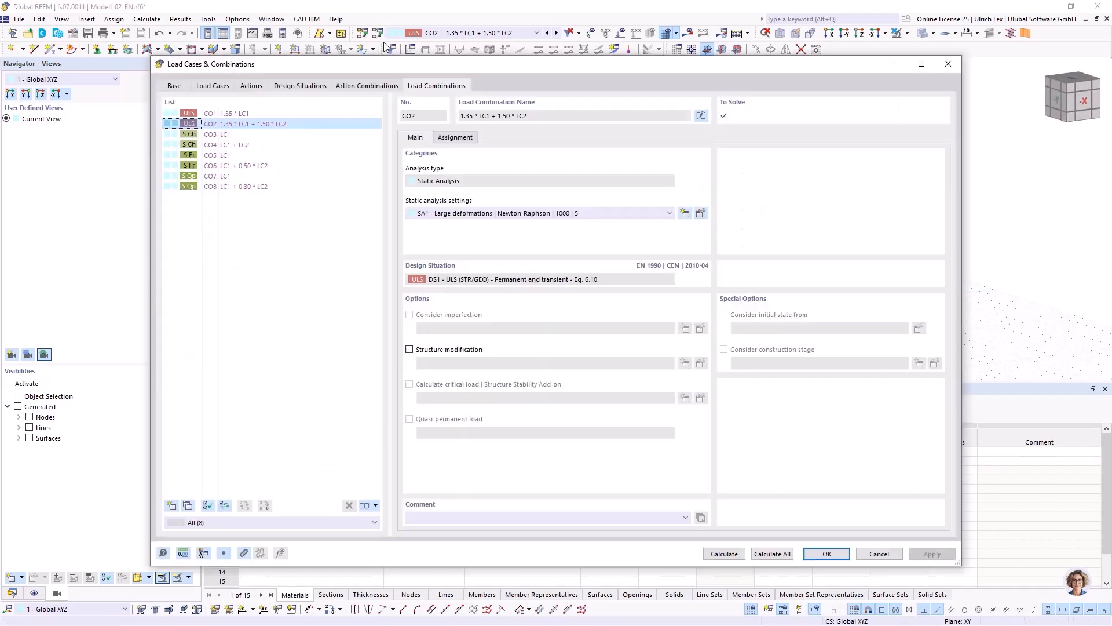
left_click(700, 214)
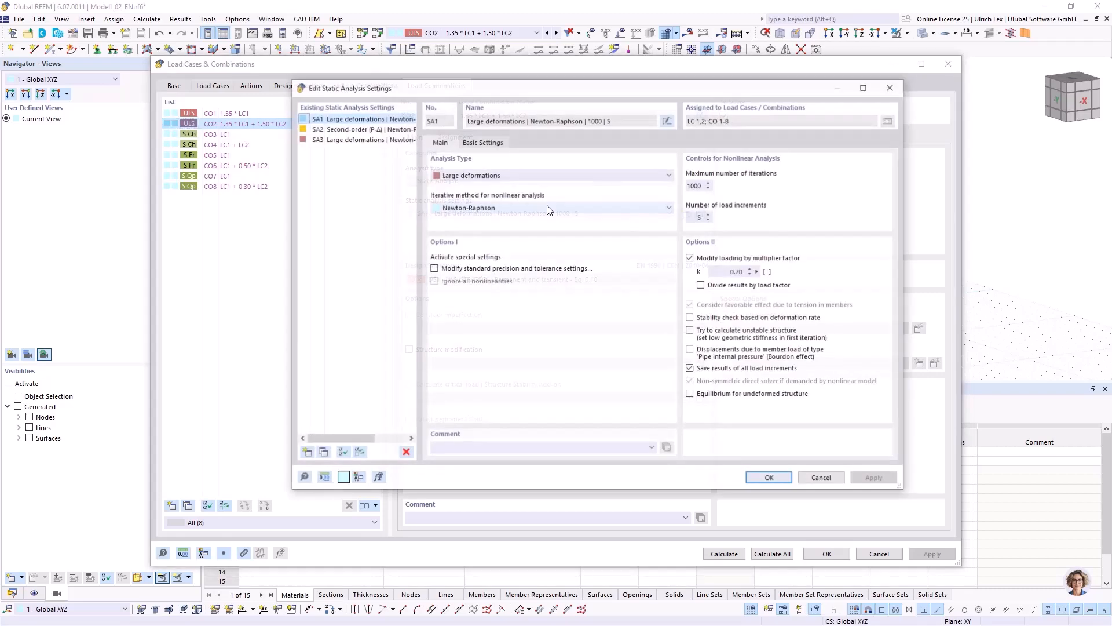
left_click(690, 258)
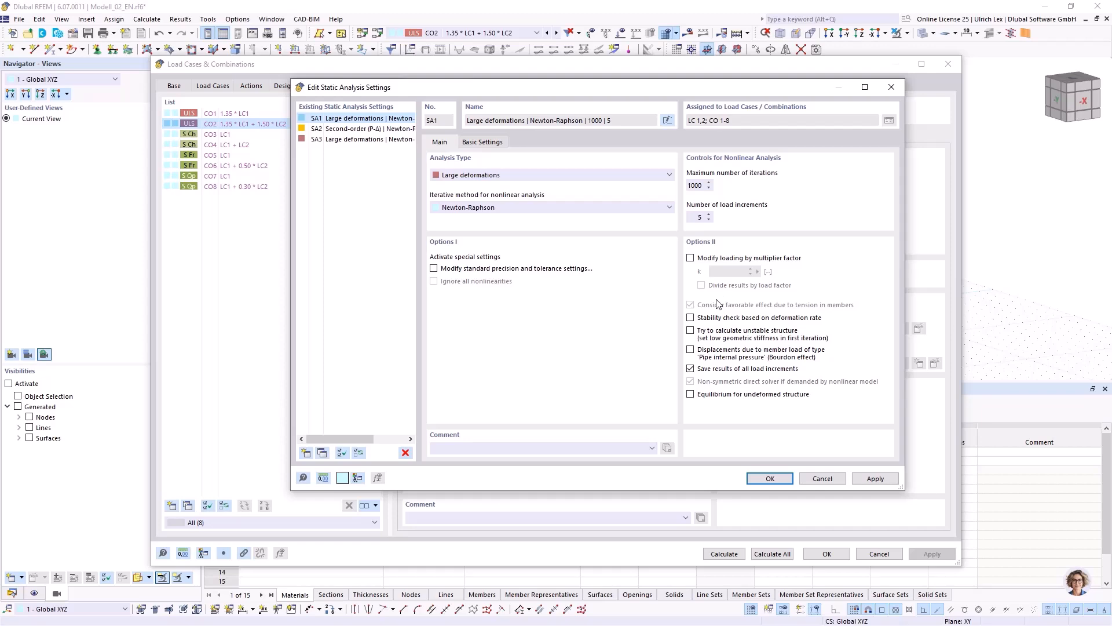
left_click(771, 479)
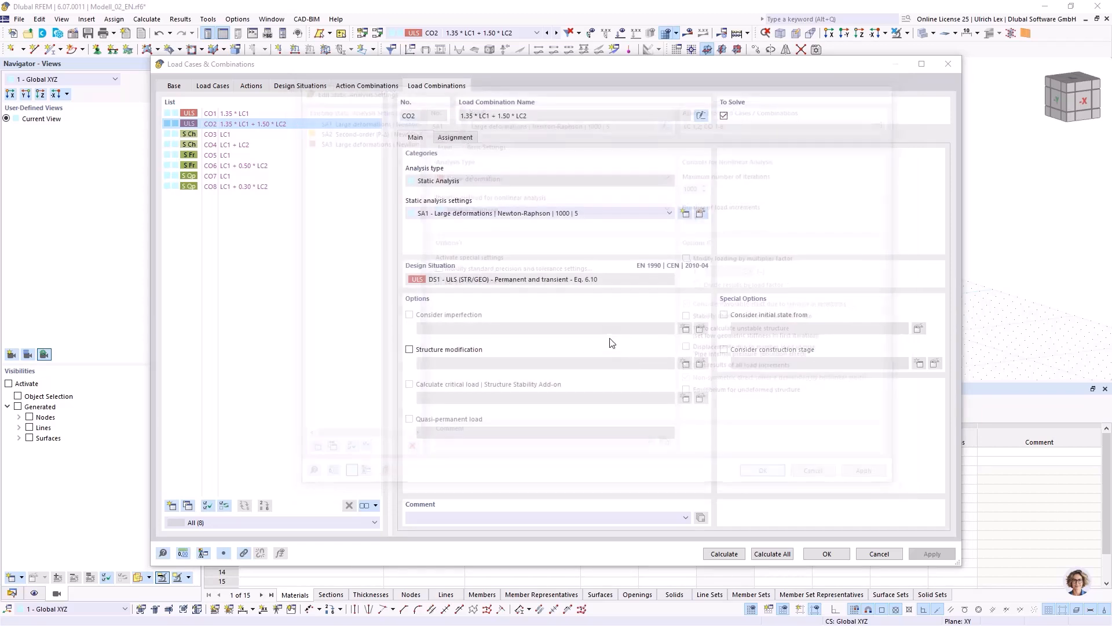
left_click(724, 554)
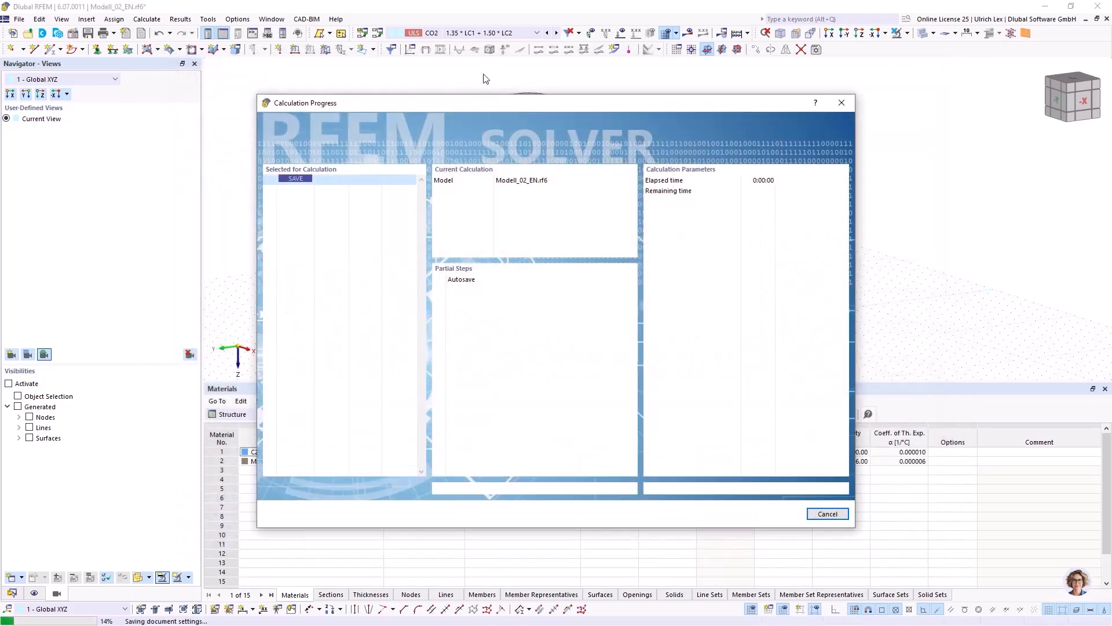
left_click_drag(546, 105, 566, 84)
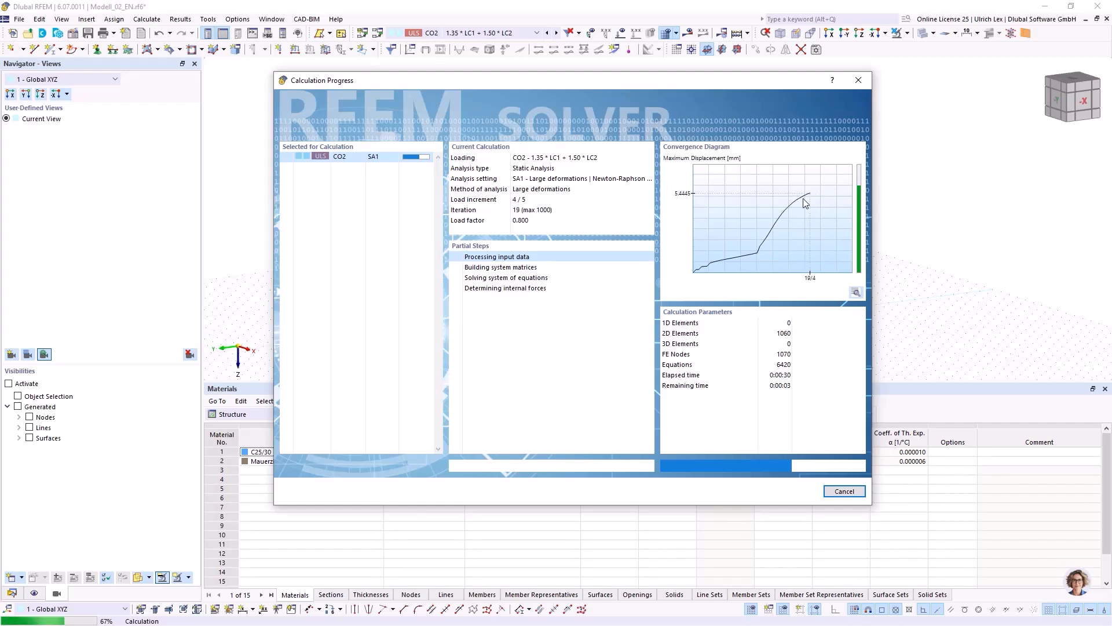
left_click_drag(750, 82, 804, 147)
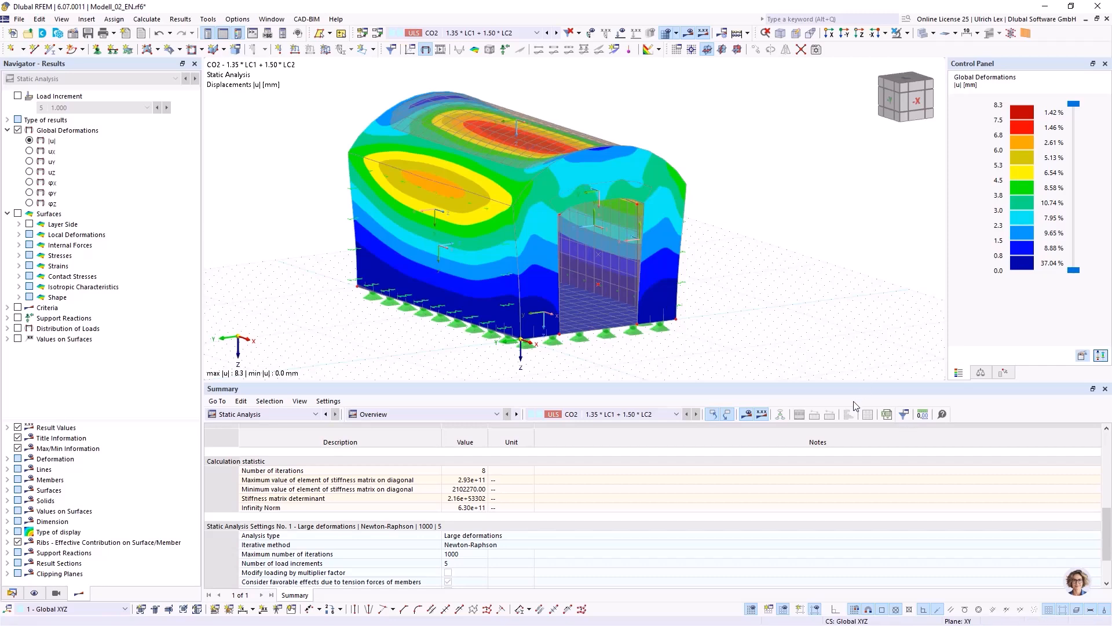
Enlarge the model view and display the CO2 displacements by load increment, going through factors 0.200, 0.600, 0.800 and 1.000.
left_click_drag(862, 385, 851, 422)
mouse_move(810, 281)
middle_mouse_down("ctrl")
mouse_move(667, 325)
mouse_move(810, 263)
mouse_move(799, 287)
middle_mouse_up("ctrl")
scroll(810, 252, "down", 1)
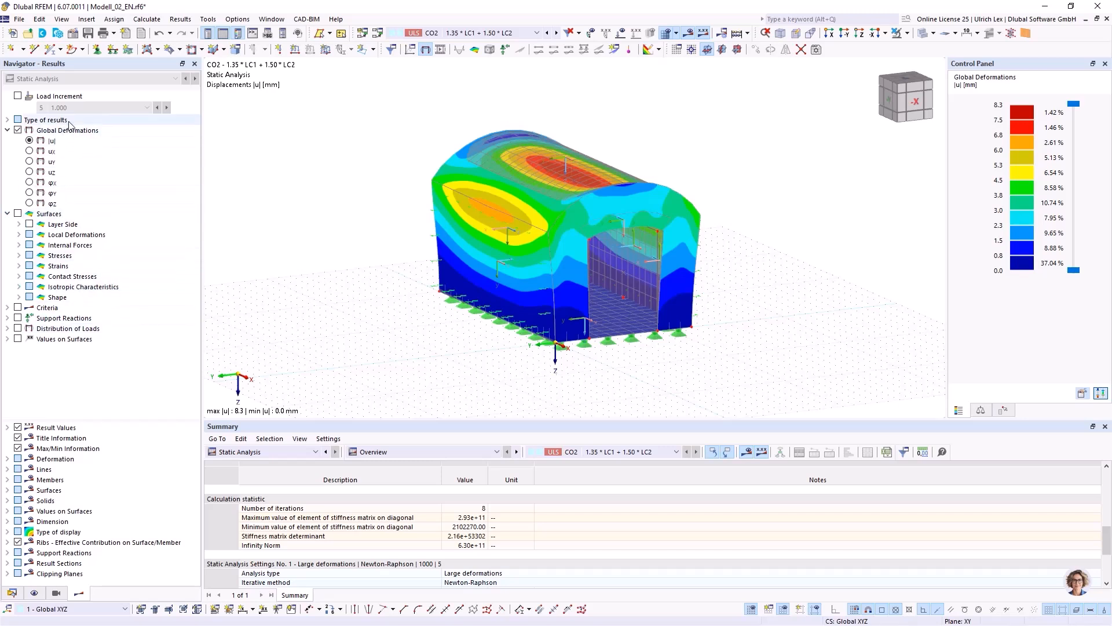
left_click(17, 96)
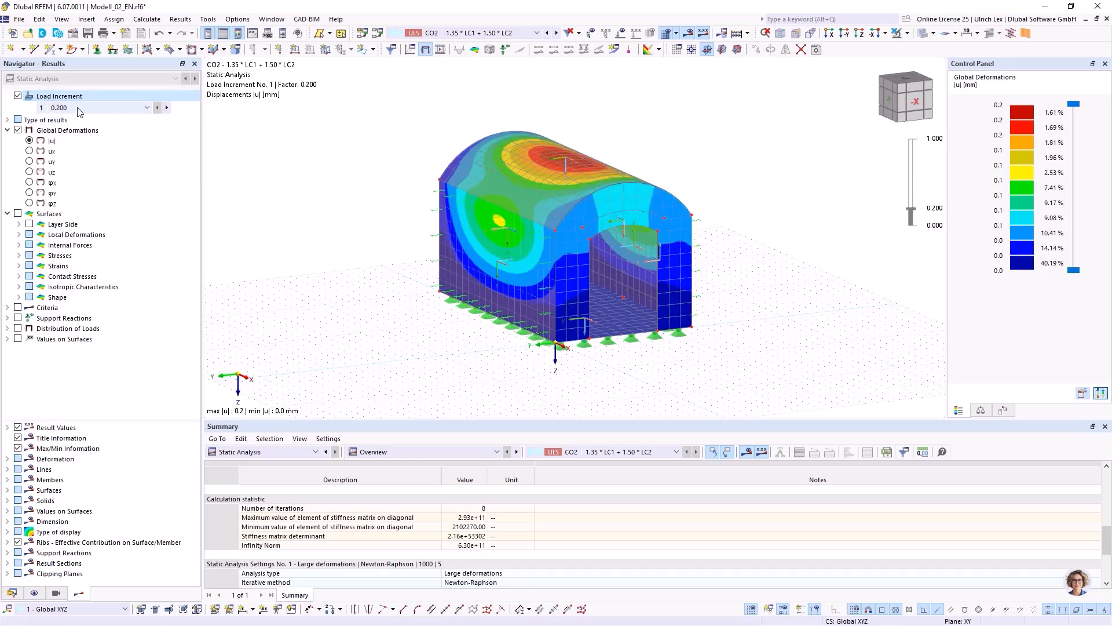
left_click(79, 108)
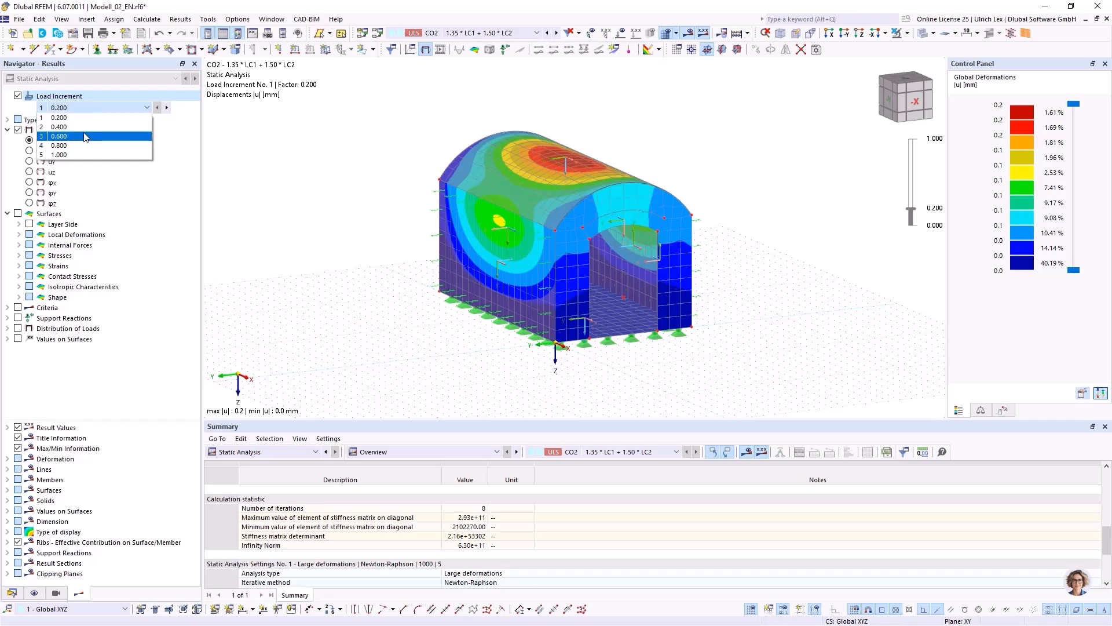
left_click(85, 136)
left_click(98, 108)
left_click(97, 149)
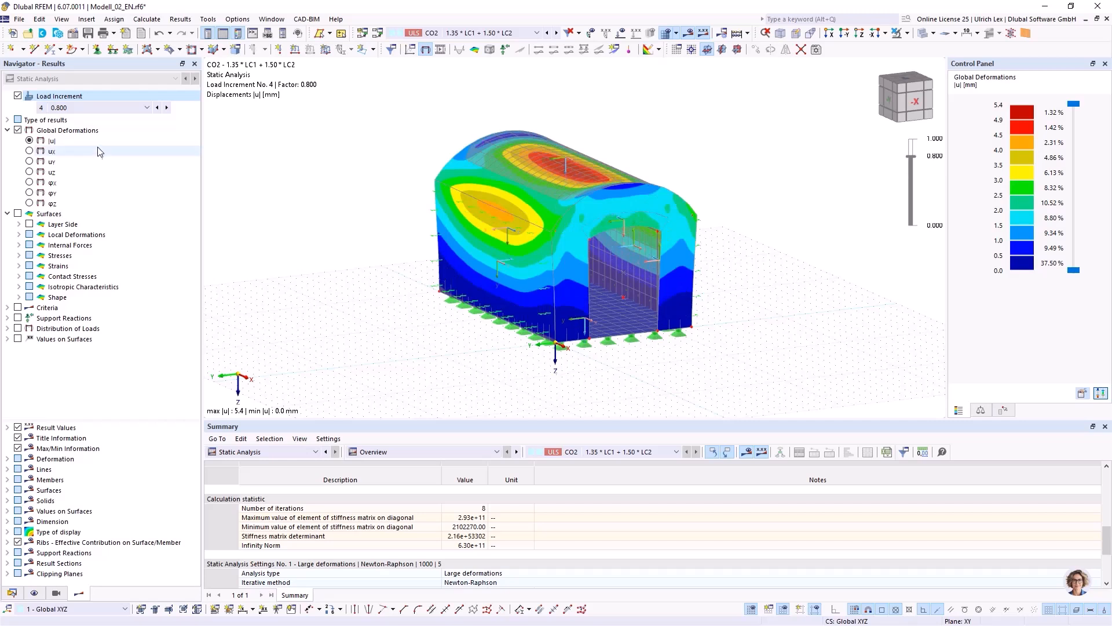
left_click(110, 108)
left_click(104, 153)
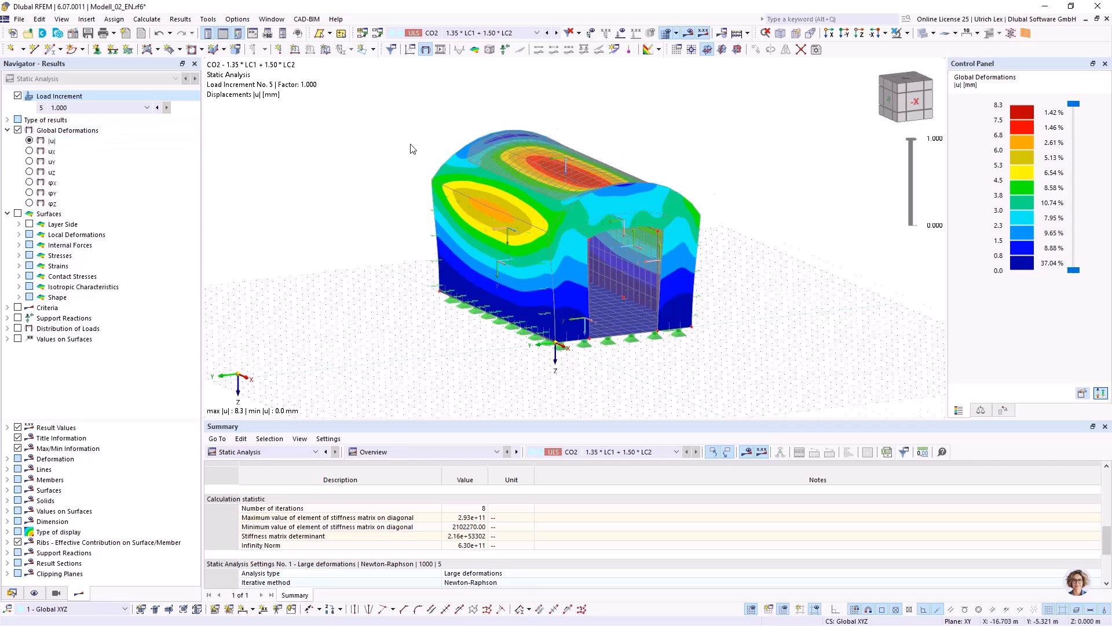
Examine the displacement contours on the vault and supported side wall at load factor 1.000 from several angles.
scroll(411, 148, "up", 1)
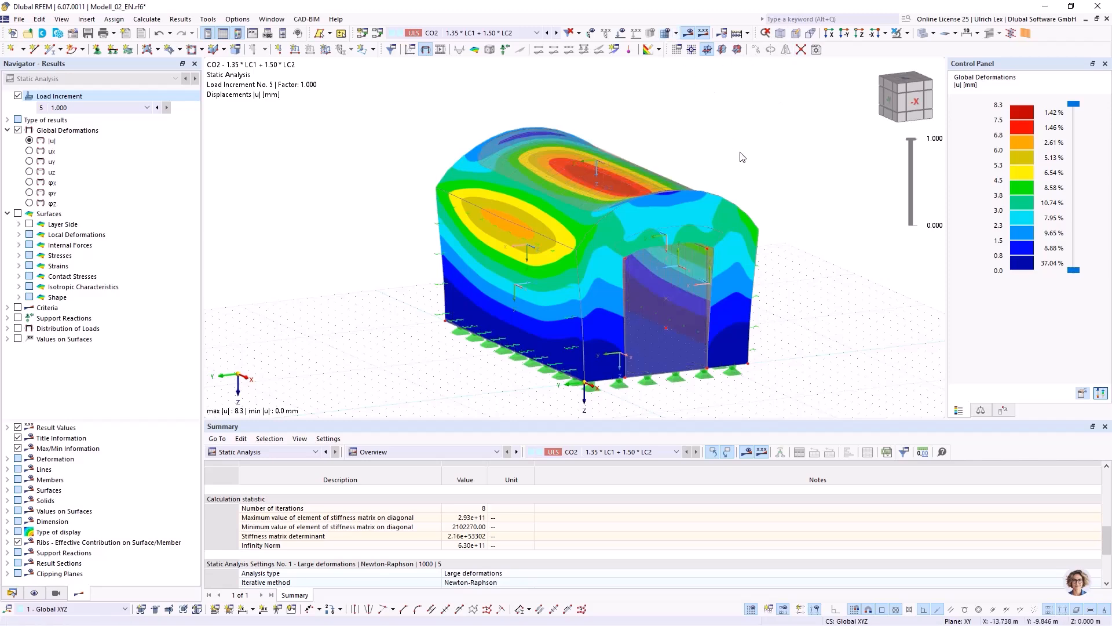
middle_click_drag(774, 220, 798, 226)
right_click(798, 226)
left_click(350, 145)
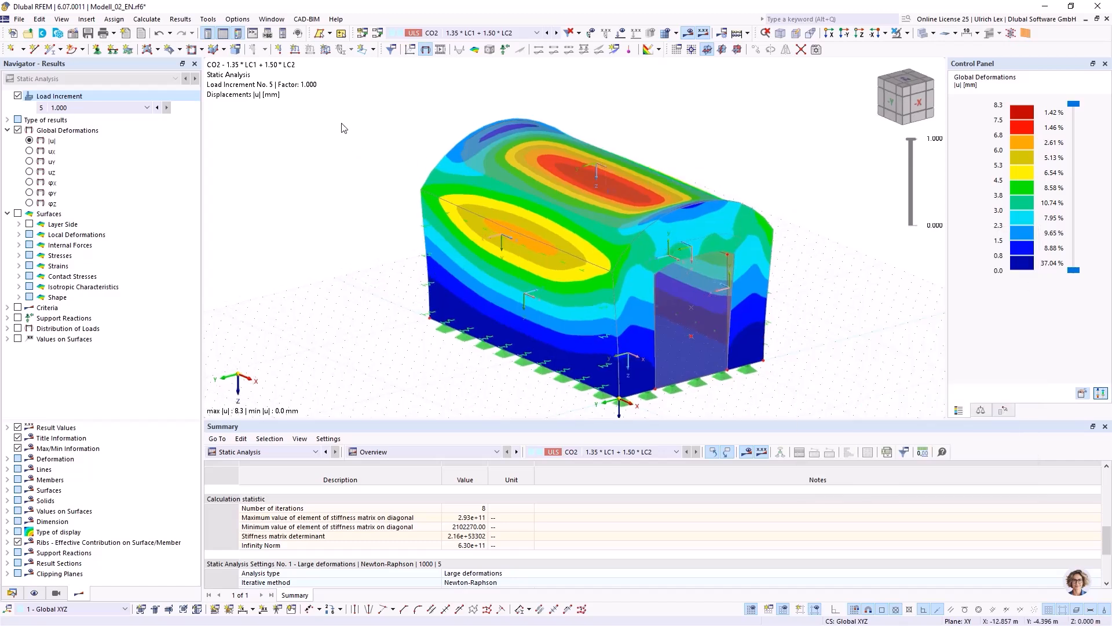
scroll(341, 118, "down", 2)
middle_click_drag(734, 238, 706, 231, "ctrl")
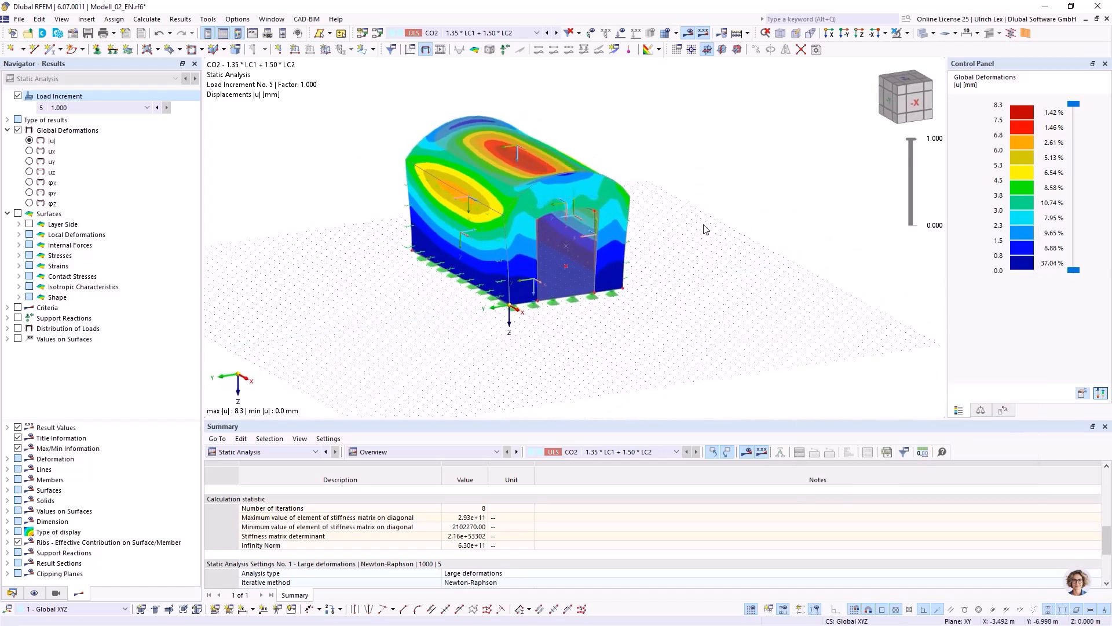
Create an inverted clipping plane parallel to XY, with its origin at the side wall's base midpoint (-2.500, 0.000, 0.000 m), and set it active.
left_click(12, 593)
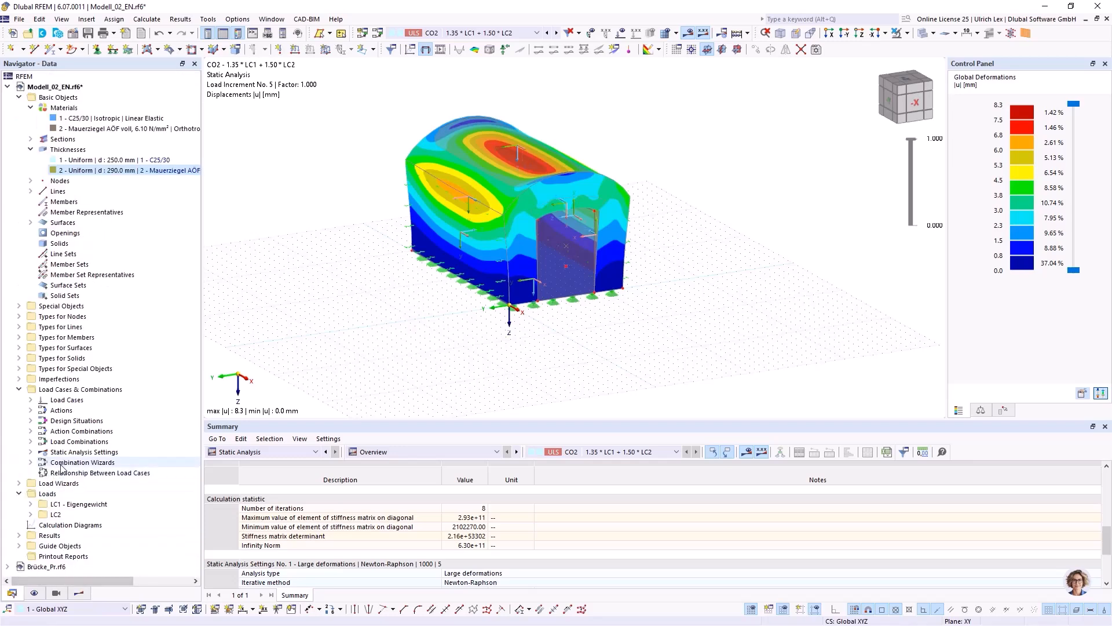
left_click(19, 546)
scroll(68, 489, "down", 1)
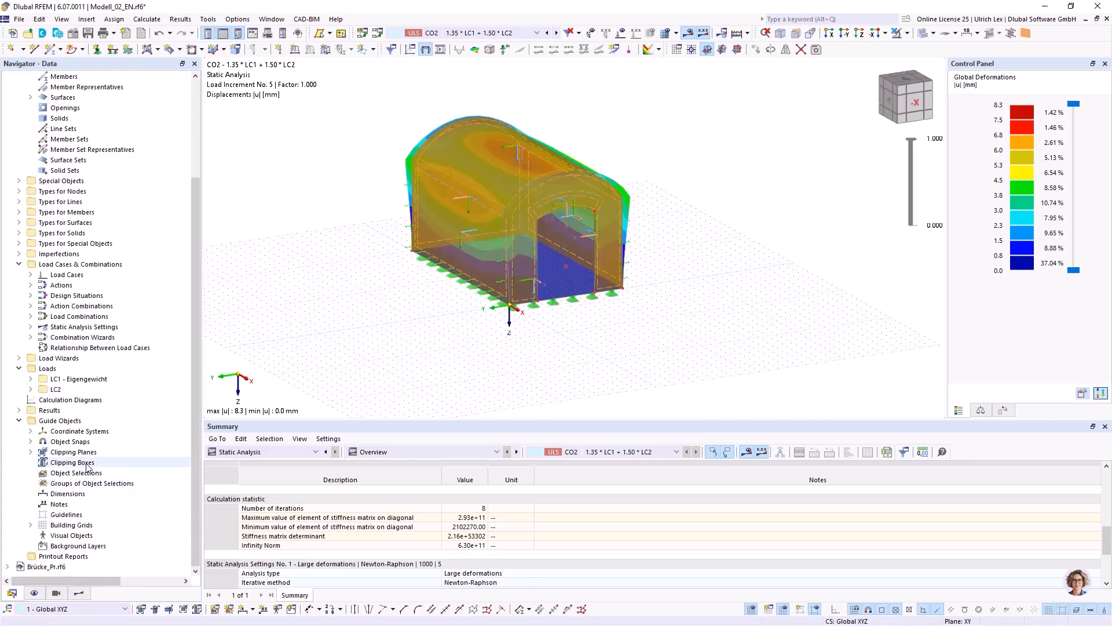
left_click(39, 455)
right_click(47, 454)
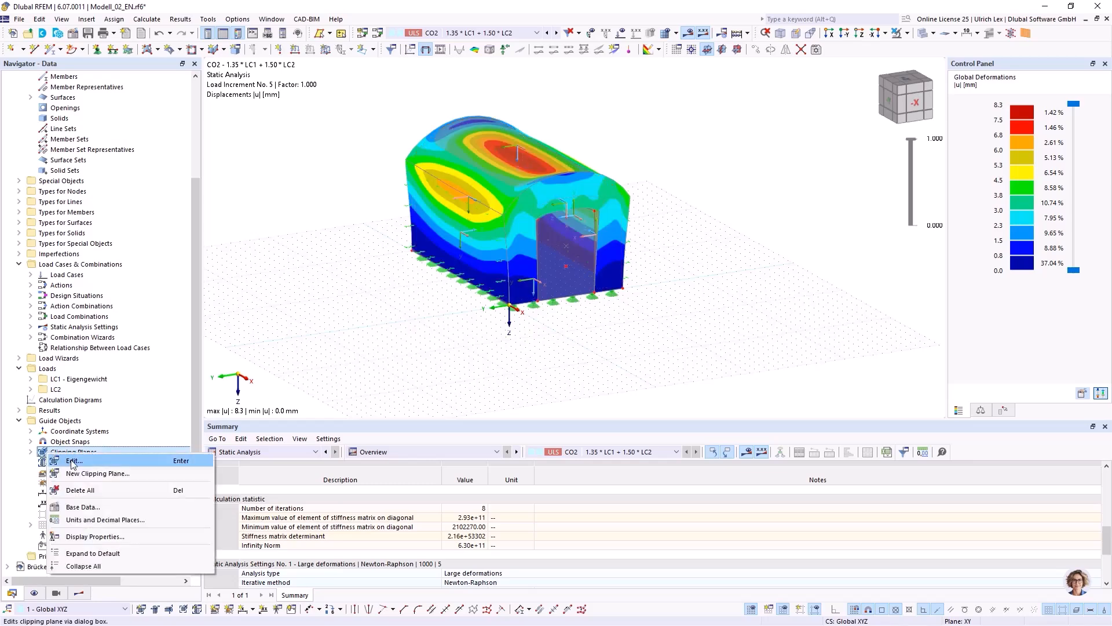
left_click(120, 475)
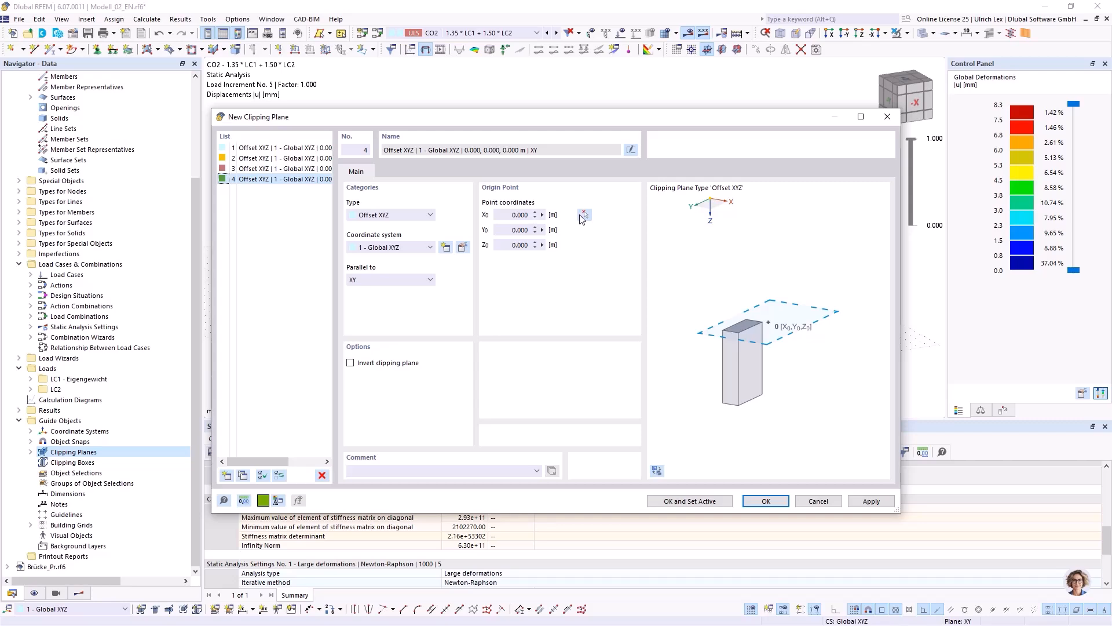
left_click(584, 215)
scroll(492, 293, "up", 4)
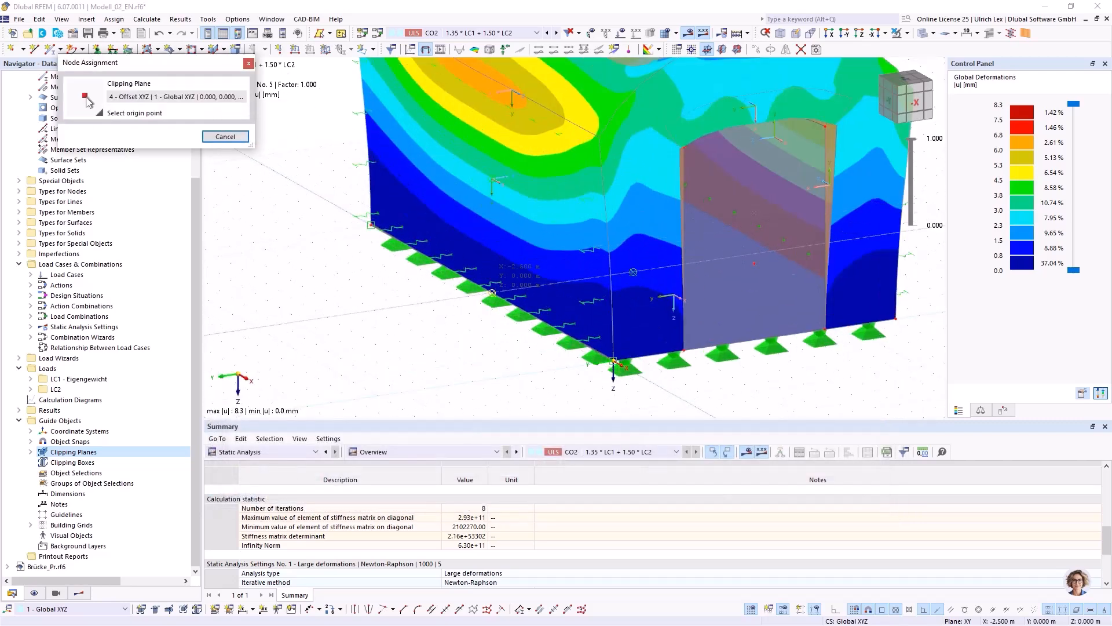
left_click(492, 293)
left_click(350, 363)
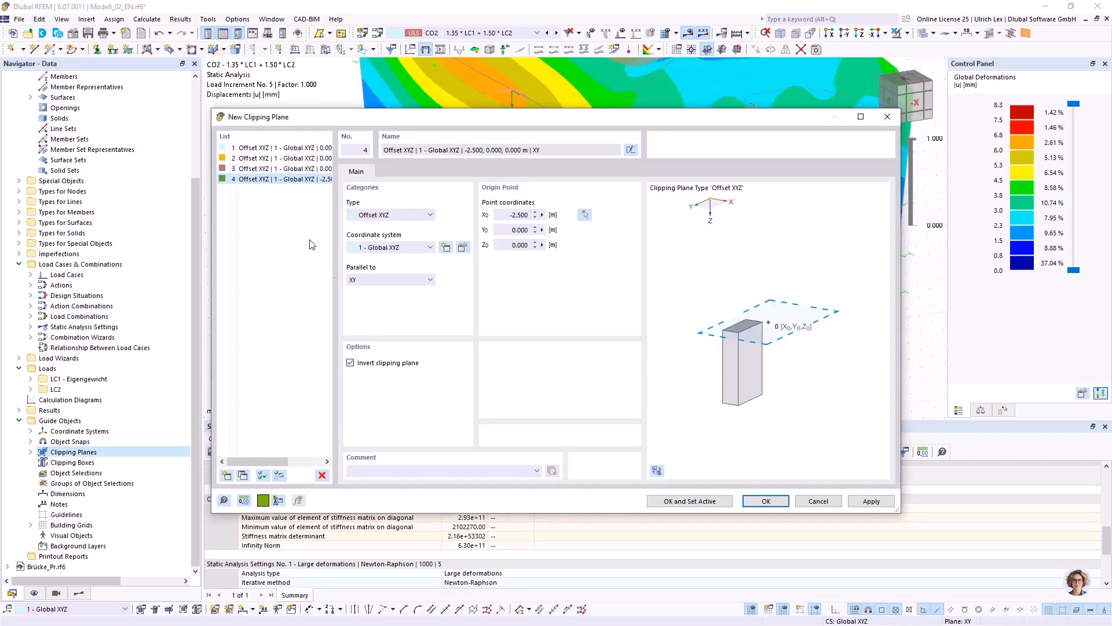
left_click(724, 501)
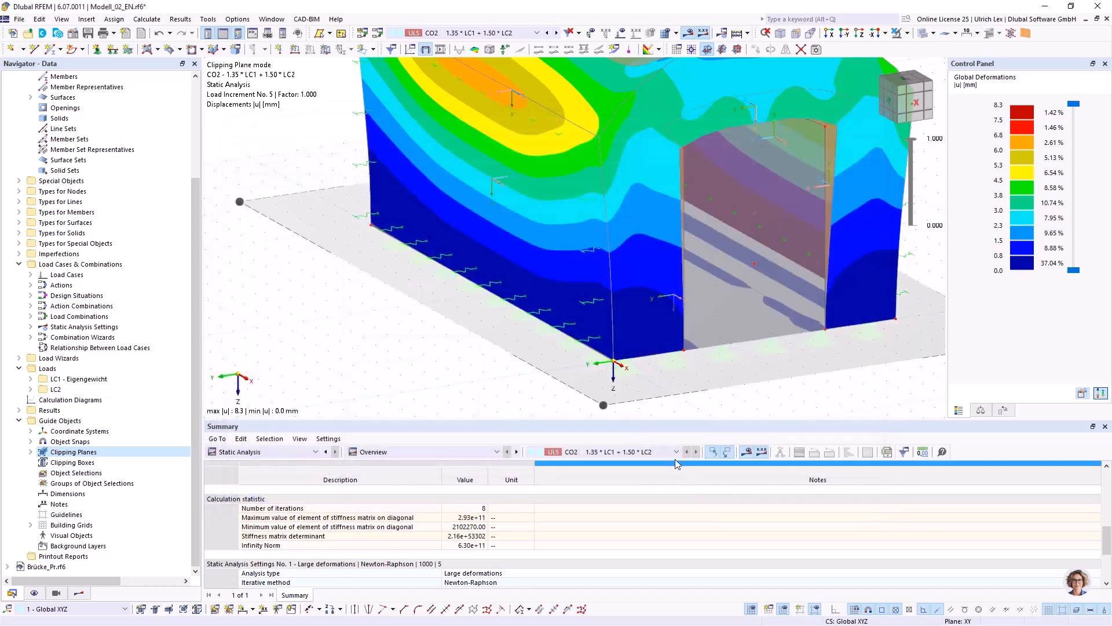
Change the active inverted clipping plane with origin X0 -2.500 m so that it is parallel to YZ.
double_click(562, 389)
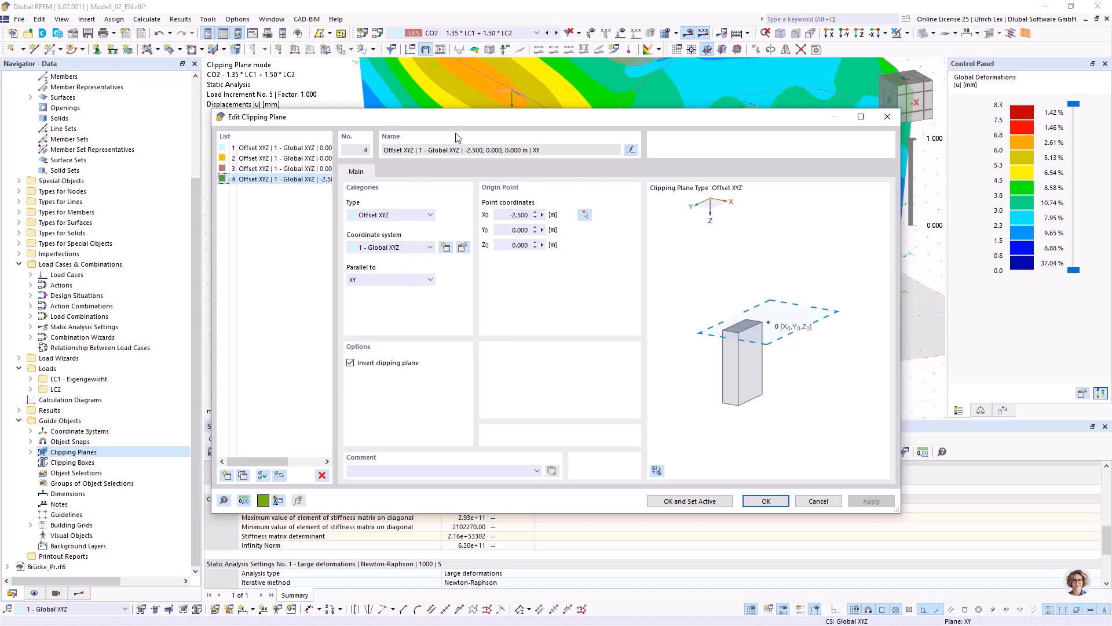
left_click_drag(482, 117, 584, 111)
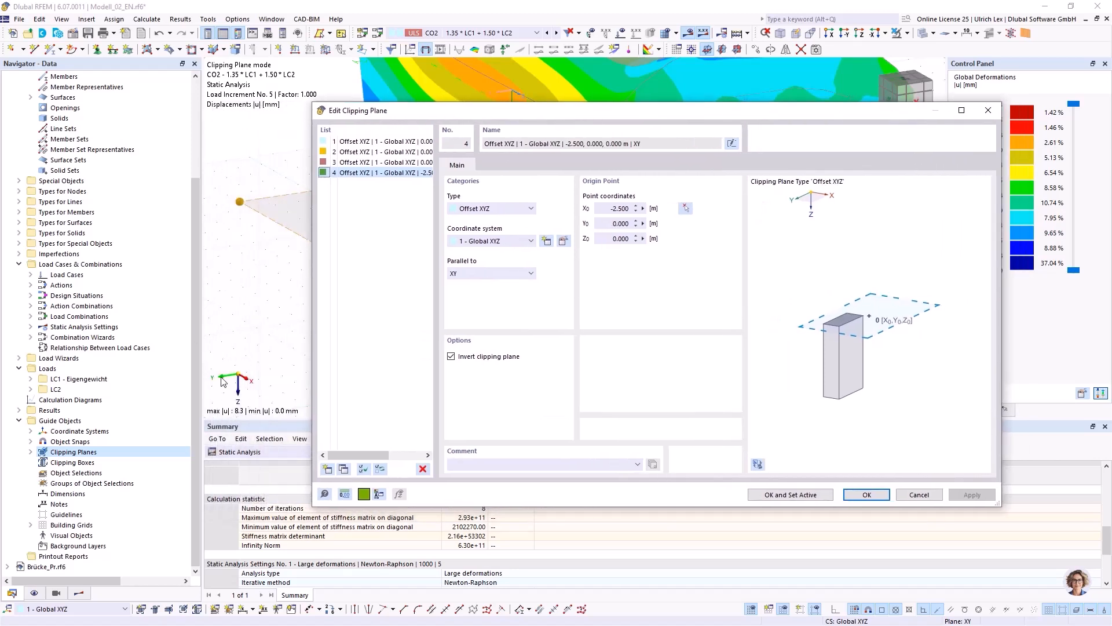
left_click(488, 274)
left_click(493, 292)
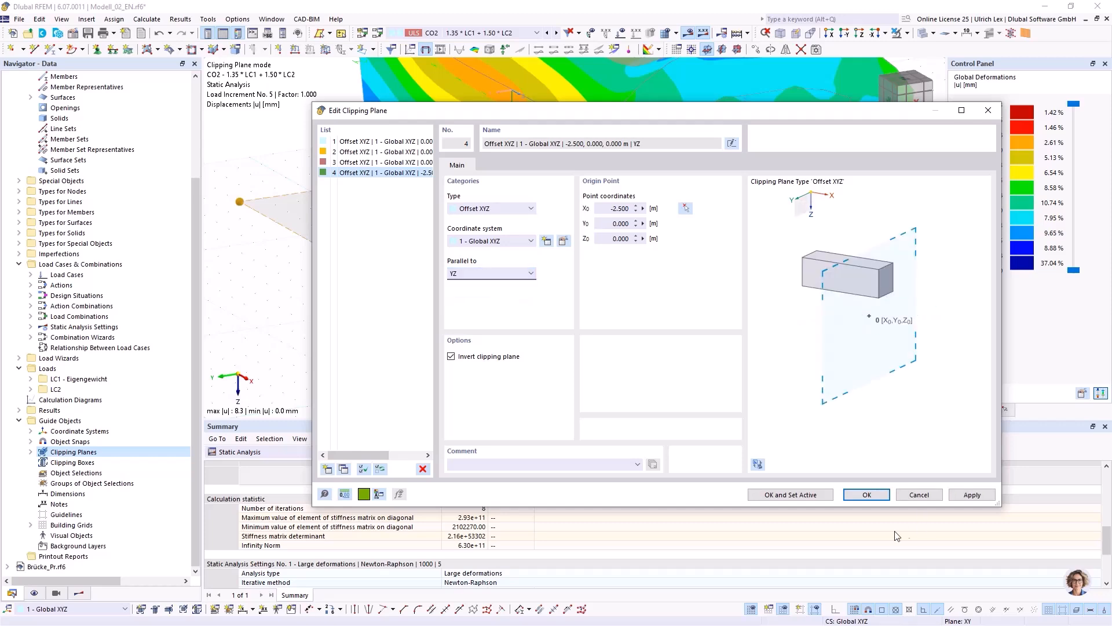
left_click(881, 497)
Turn off the display of clipped areas so that only the uncut half of the vault shows its displacement contours.
scroll(462, 170, "down", 5)
middle_click_drag(384, 169, 372, 248, "ctrl")
right_click(372, 247)
key("Escape")
left_click(34, 593)
scroll(65, 429, "down", 3)
scroll(63, 435, "down", 2)
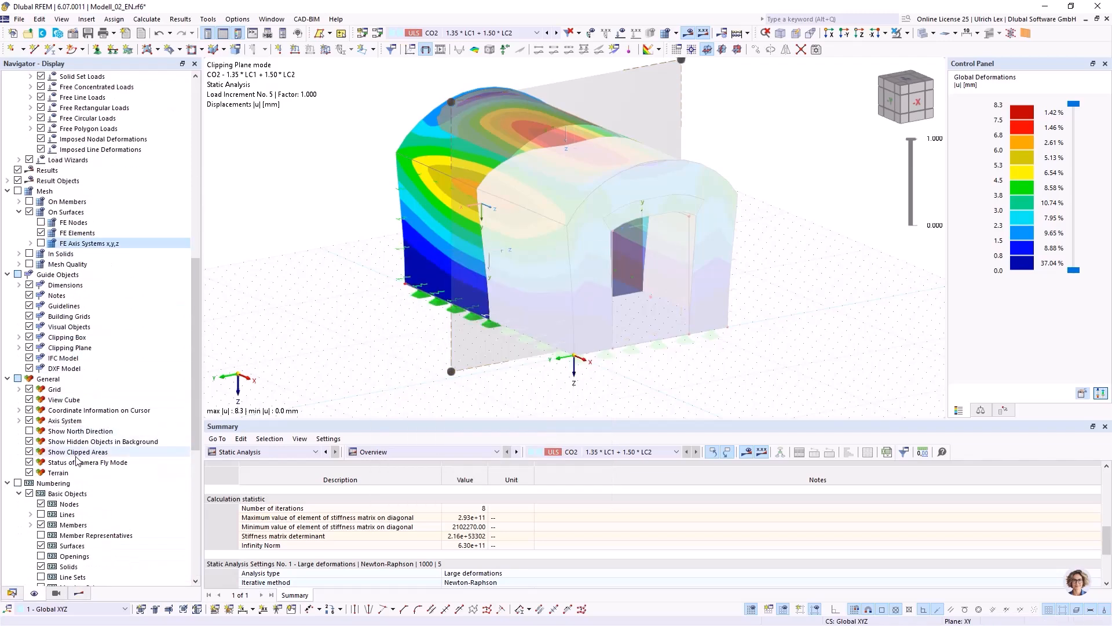
left_click(29, 452)
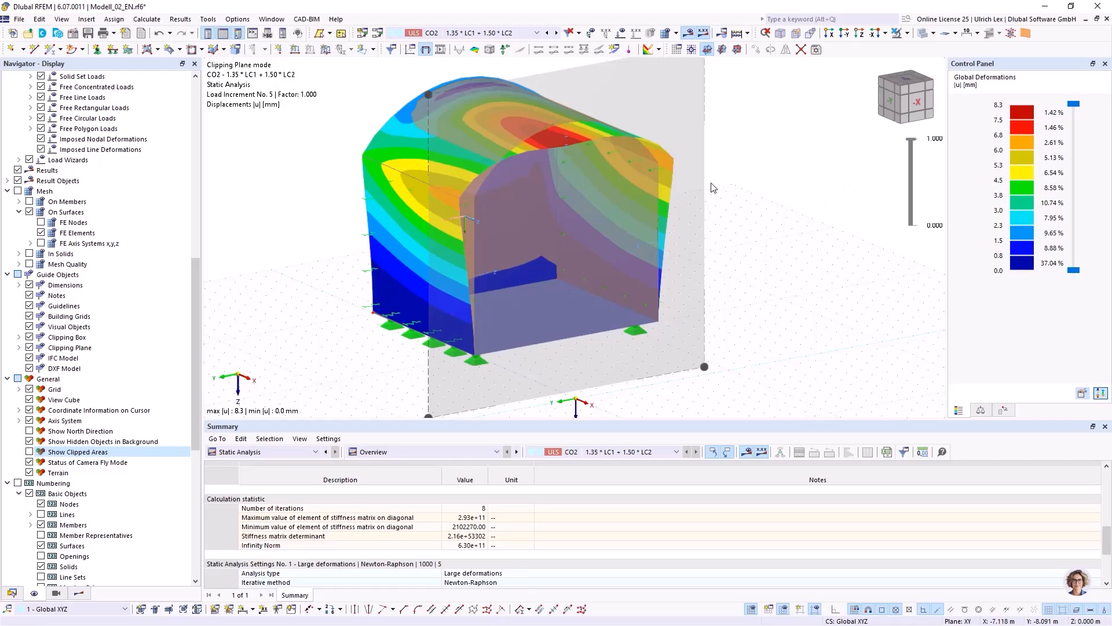
mouse_move(834, 256)
middle_mouse_down("ctrl")
mouse_move(768, 225)
mouse_move(862, 205)
mouse_move(796, 201)
mouse_move(844, 251)
middle_mouse_up("ctrl")
right_click(845, 257)
left_click(795, 251)
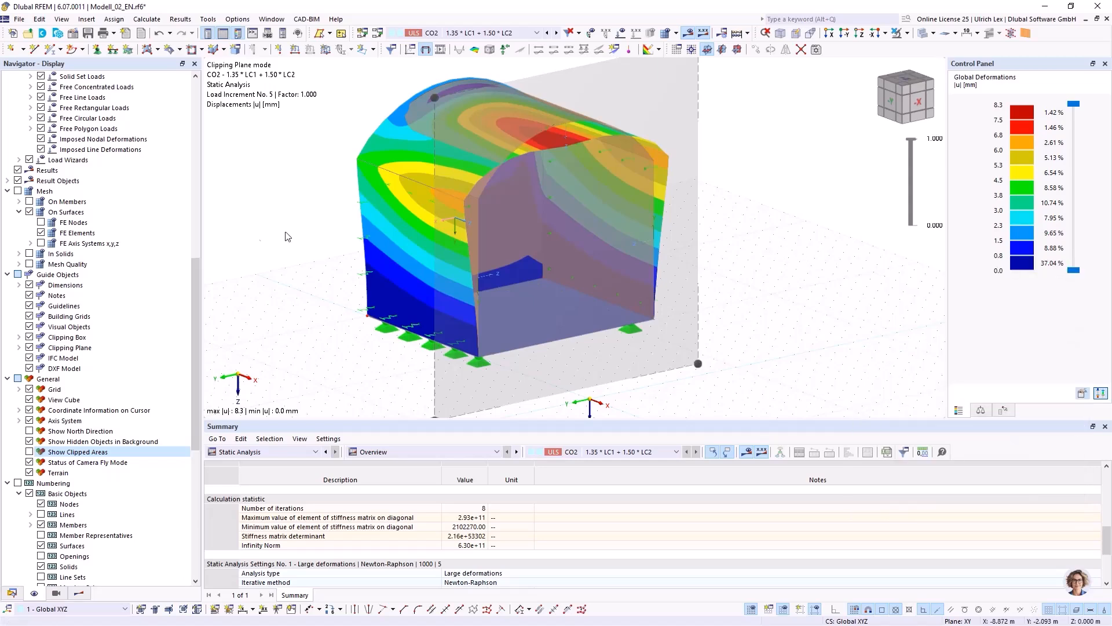
Create a new printout report with the preselected report items, then save and show it.
left_click(11, 593)
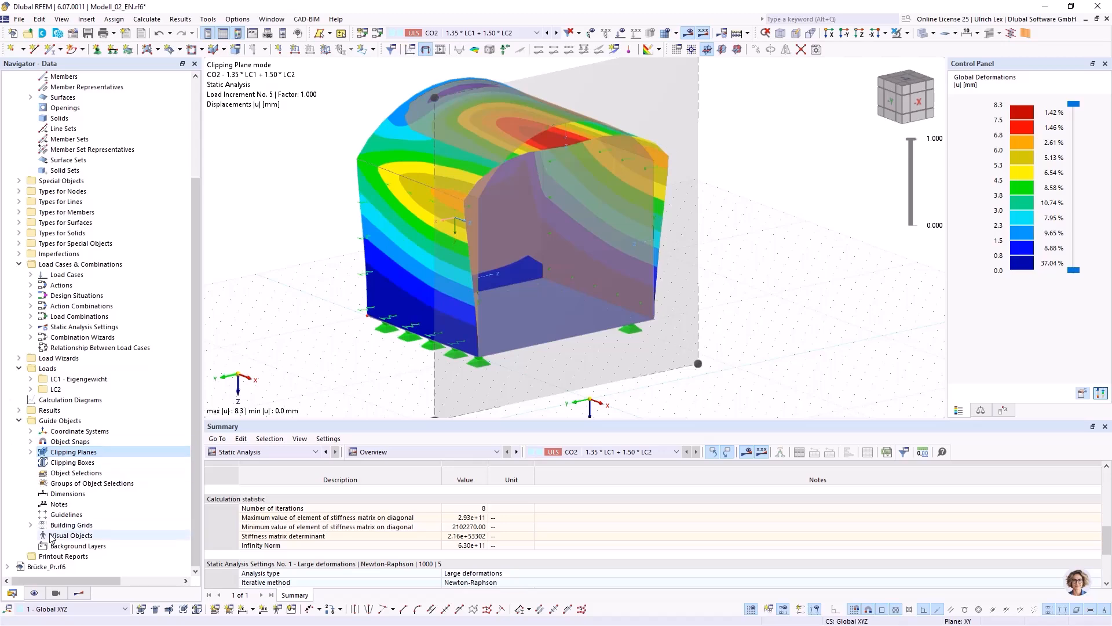
right_click(54, 557)
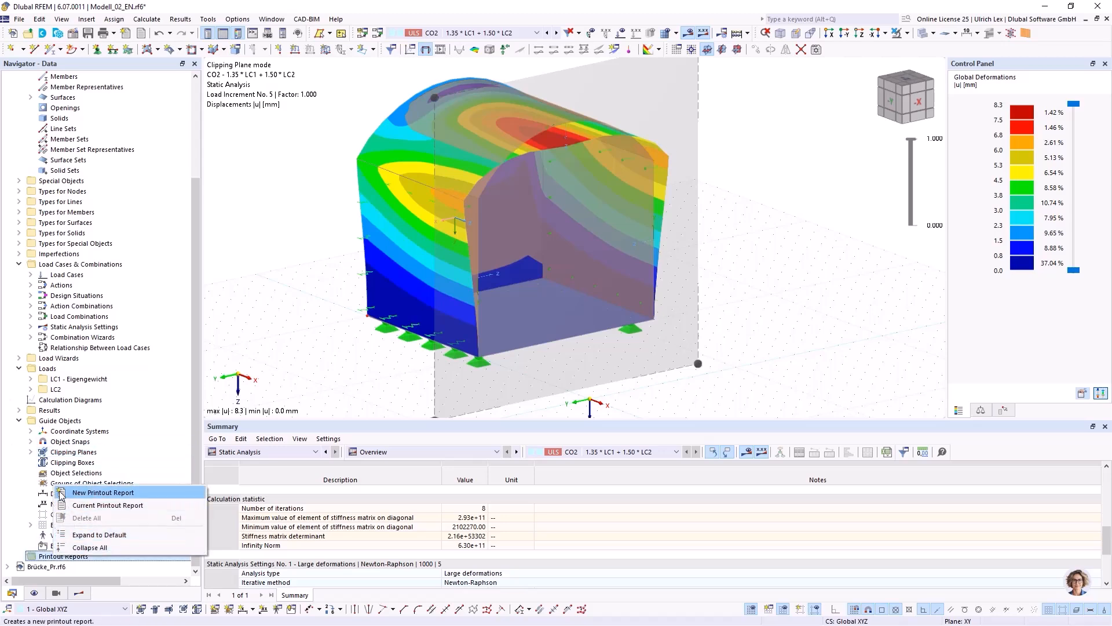
left_click(123, 493)
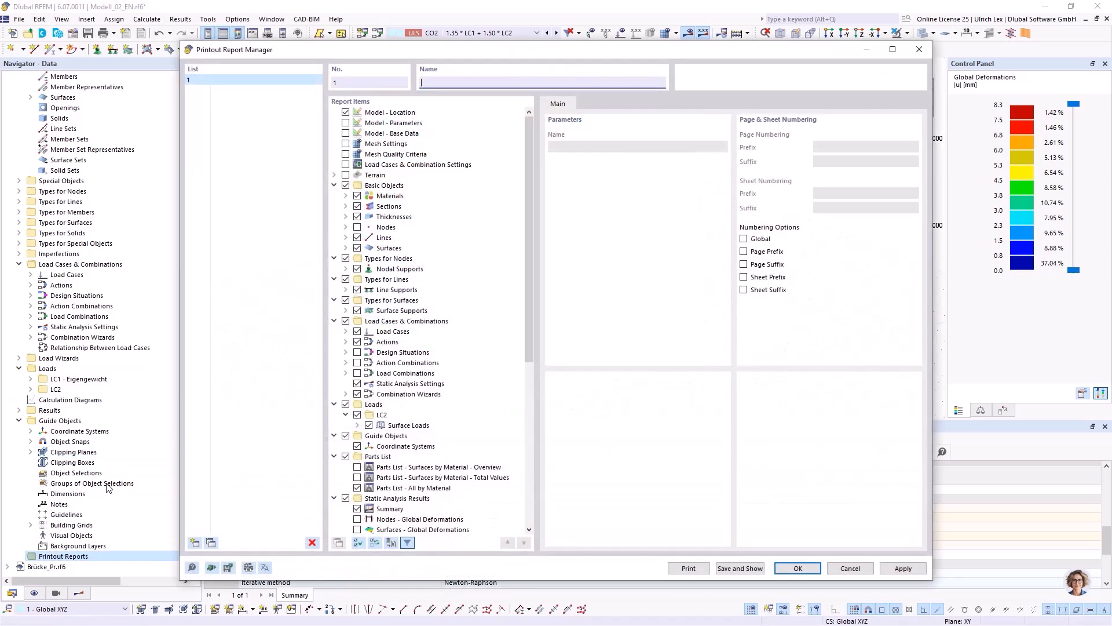
left_click_drag(627, 51, 630, 37)
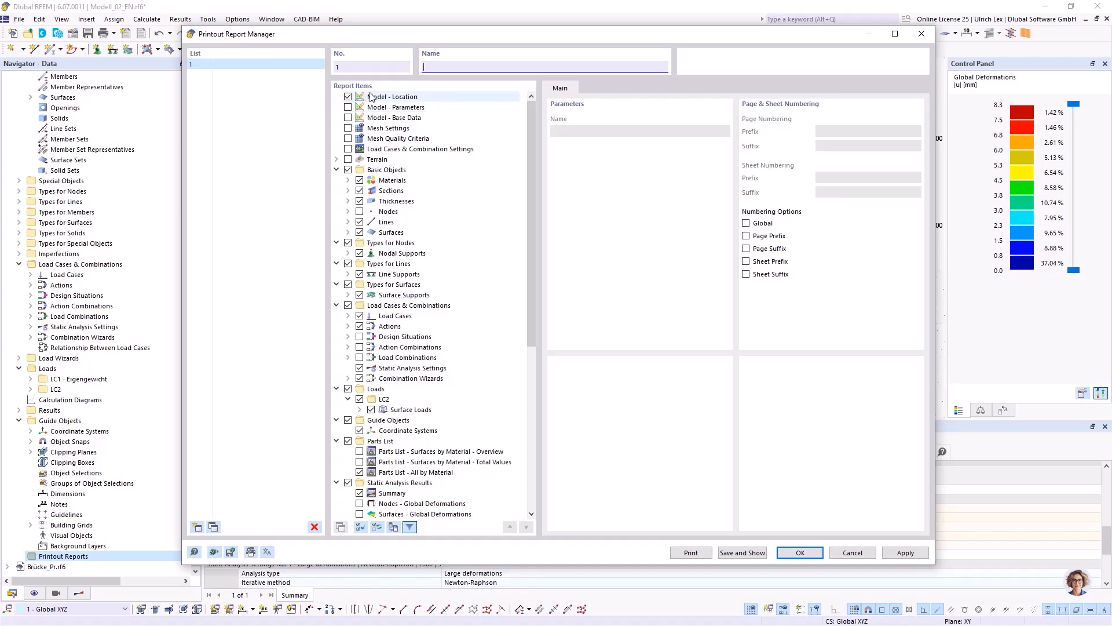
left_click_drag(464, 37, 475, 34)
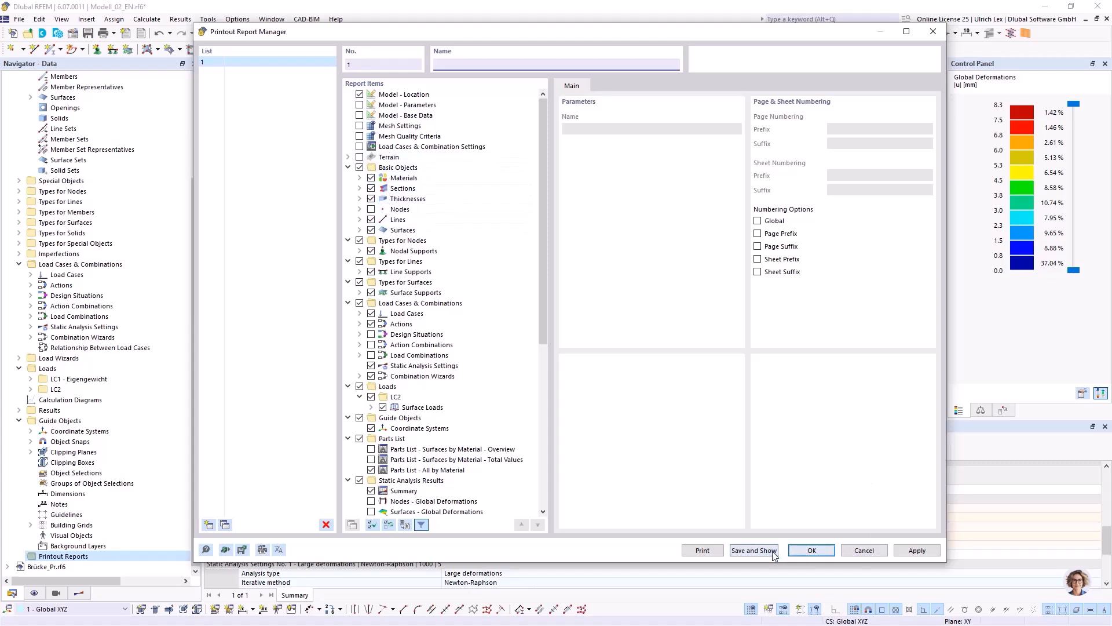
left_click(754, 551)
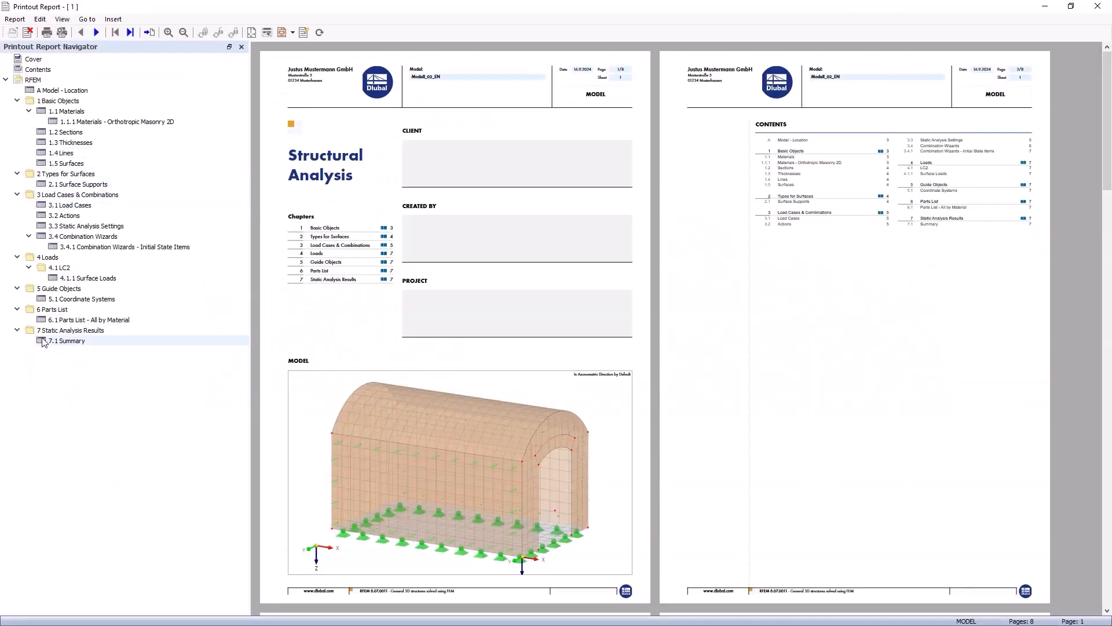
Review the printout report from the Basic Objects chapter through to the static analysis summary, and close it.
left_click(65, 103)
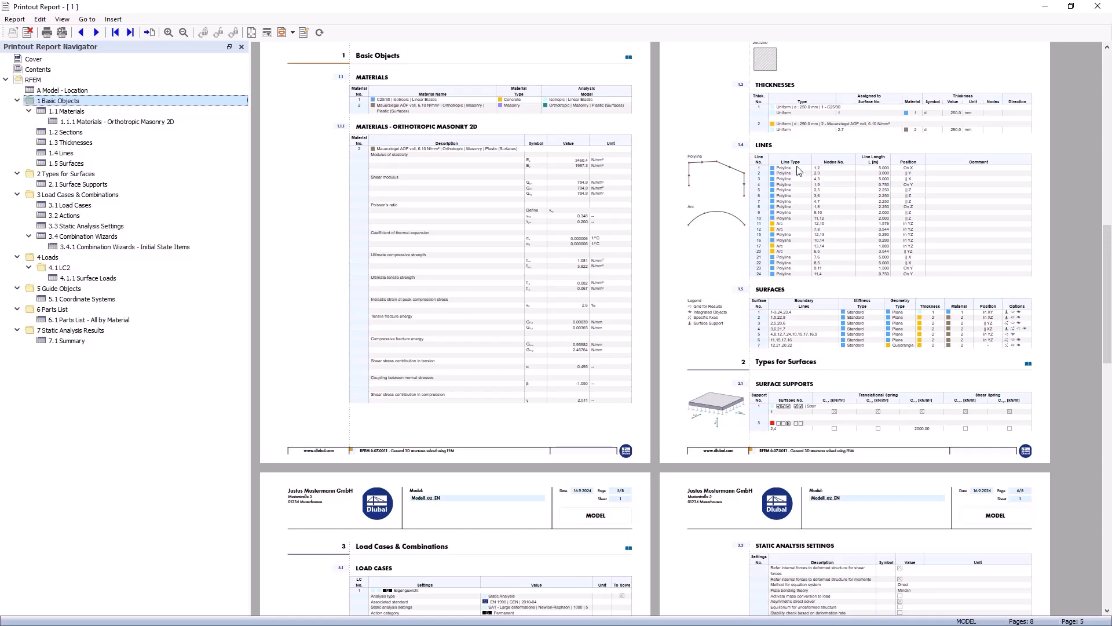
scroll(800, 170, "down", 8)
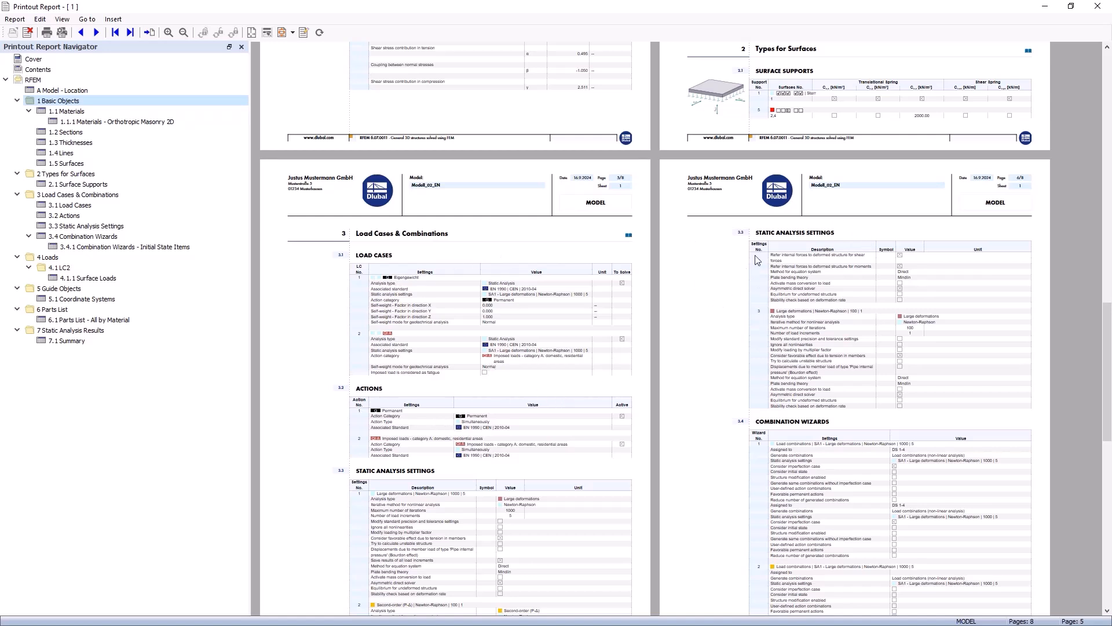
scroll(796, 322, "down", 10)
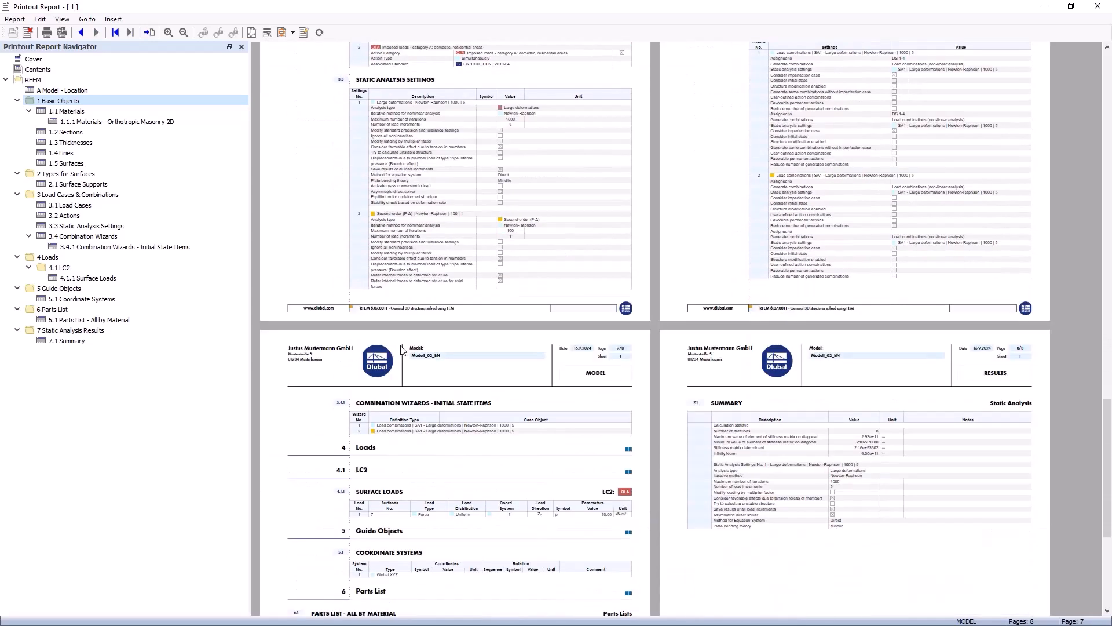
scroll(402, 350, "down", 6)
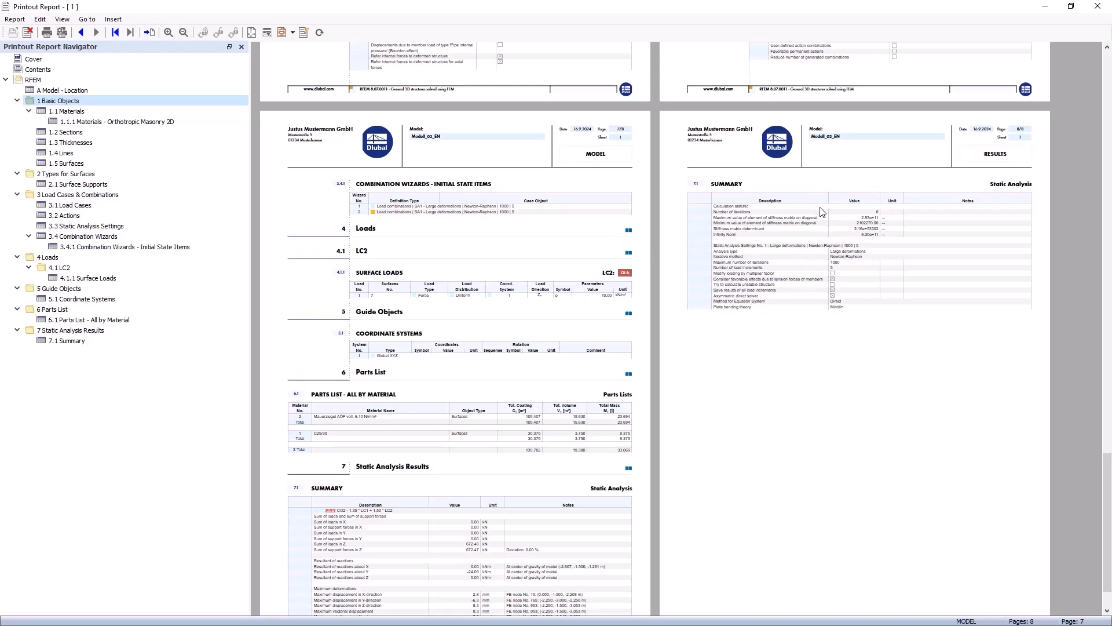
scroll(822, 211, "down", 2)
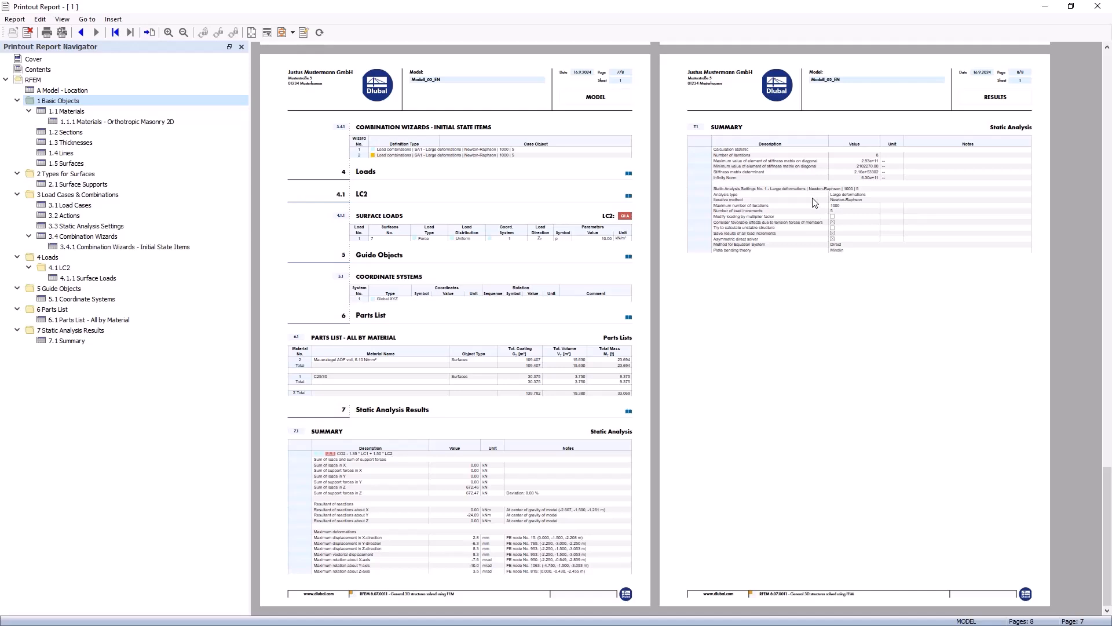
left_click(1098, 7)
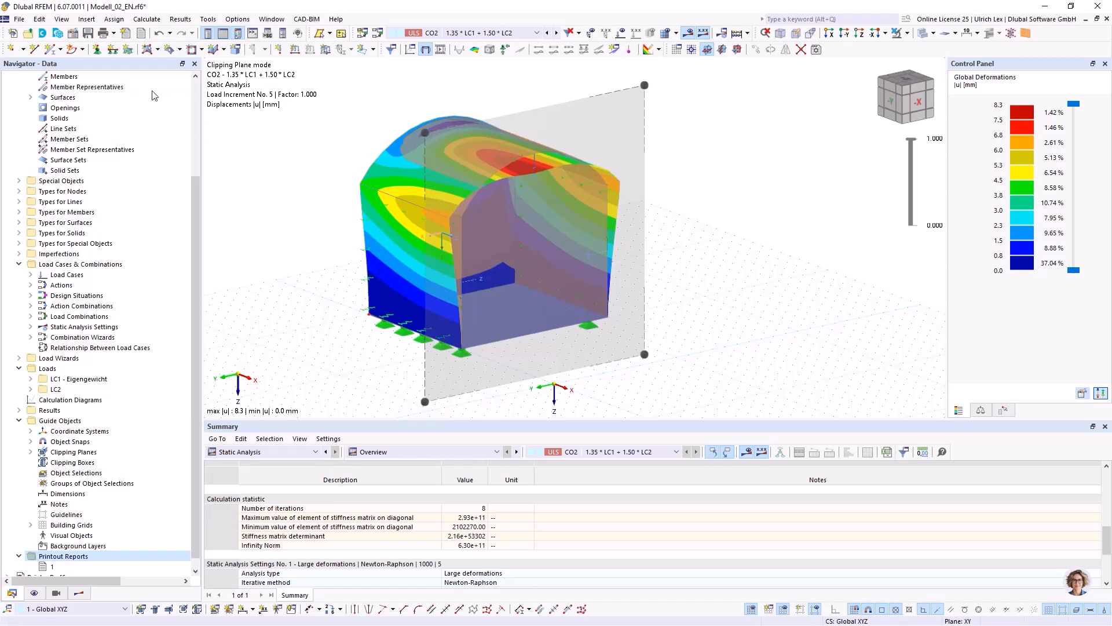
Send the clipped CO2 global deformation graphic to printout report 1, check its page in the report, and close the report.
left_click(115, 33)
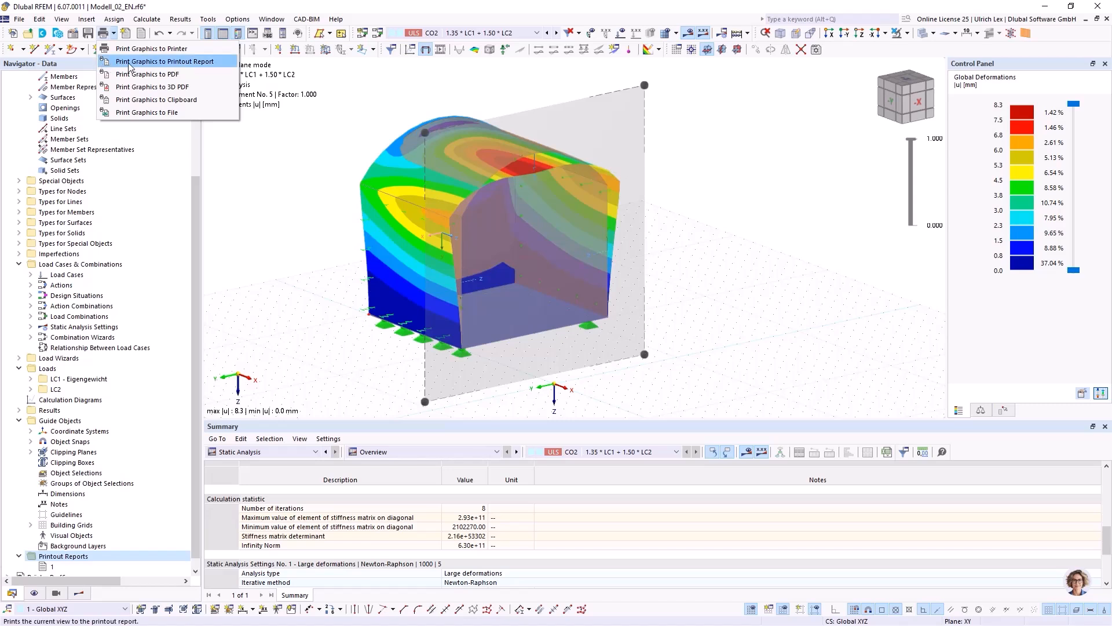
left_click(210, 62)
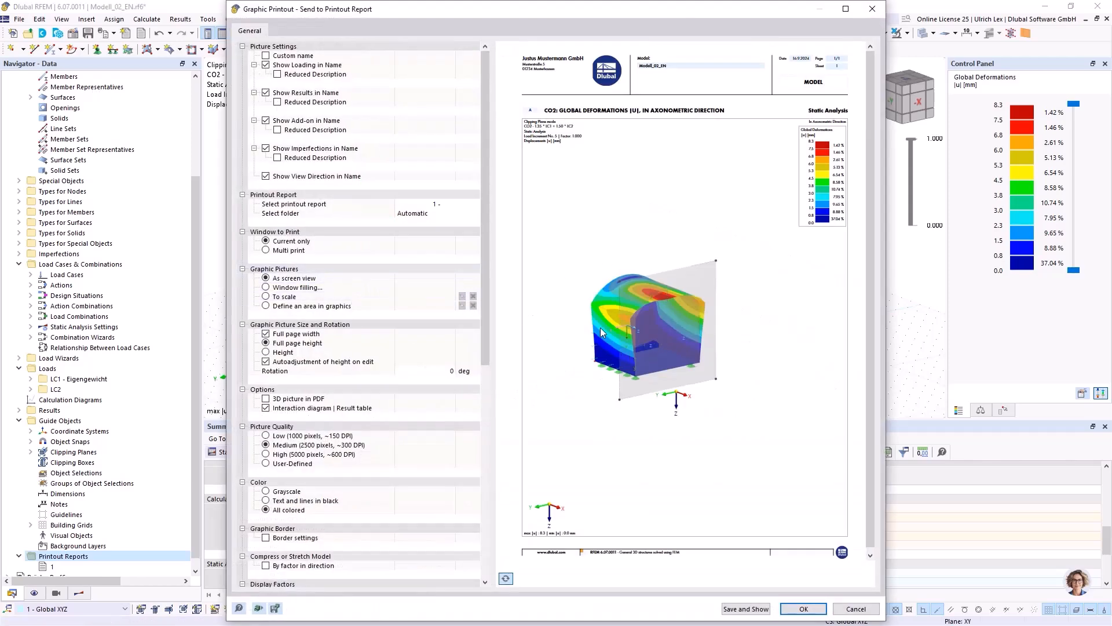
left_click(763, 609)
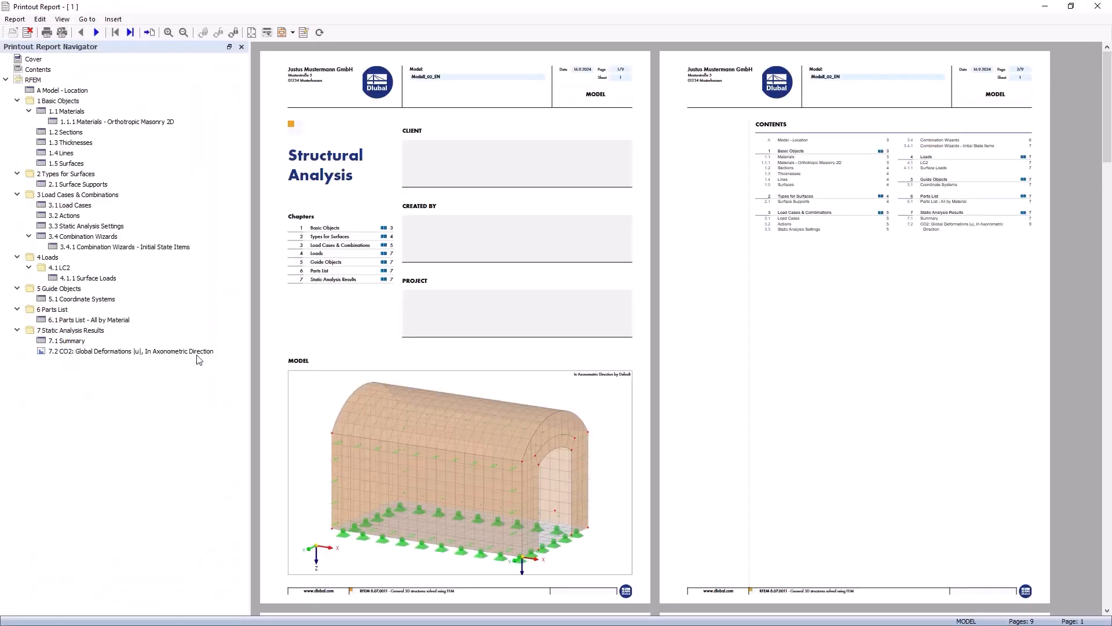
left_click(99, 351)
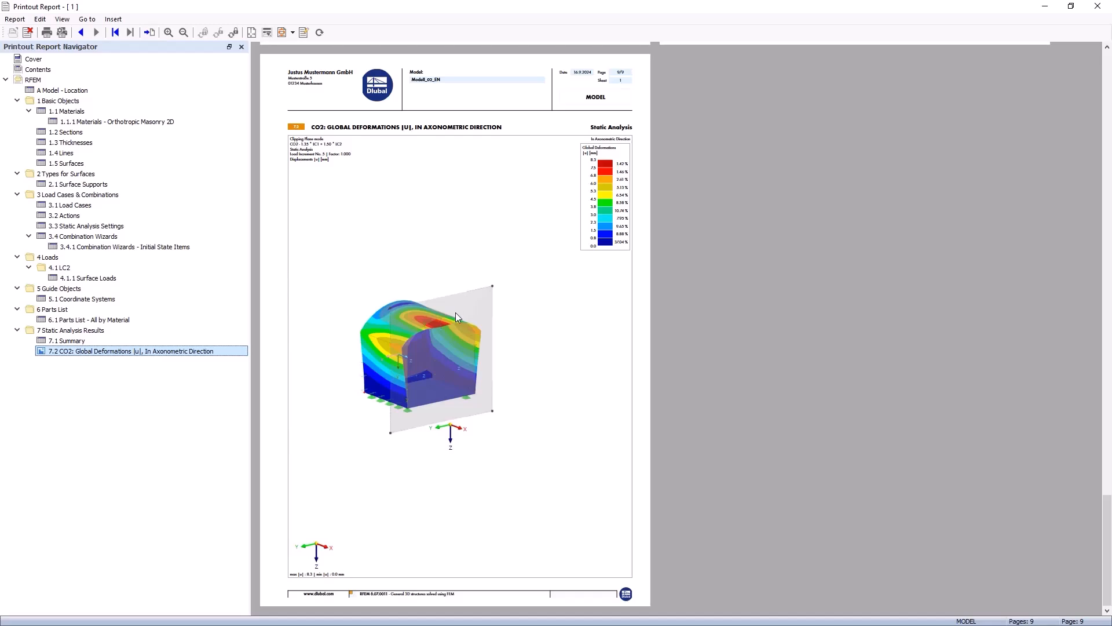
left_click(1097, 7)
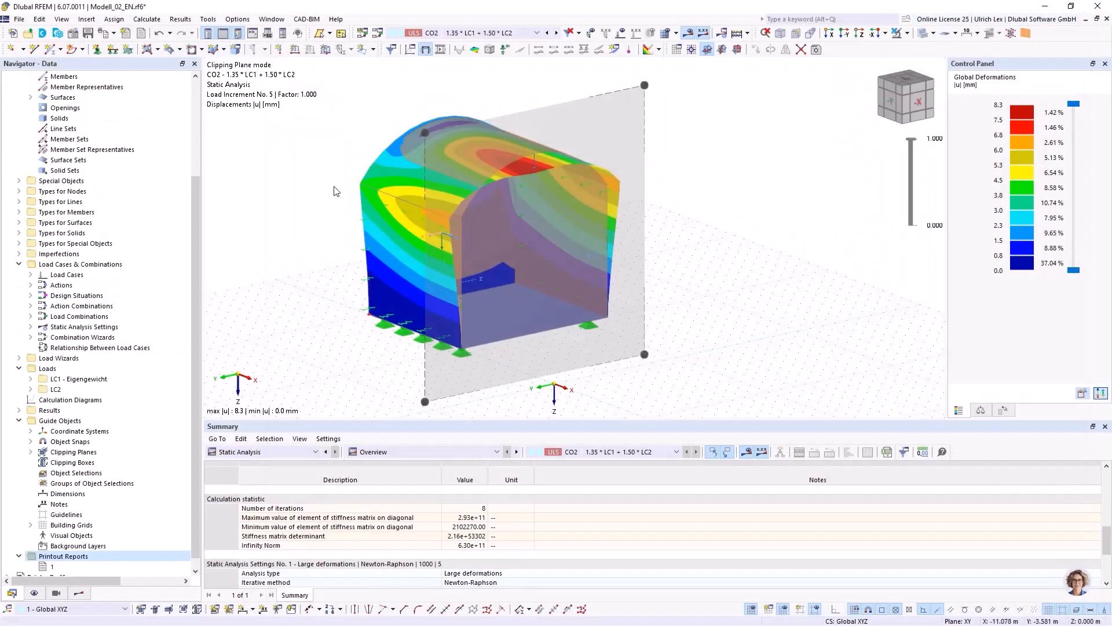
Deactivate clipping plane 4, parallel to YZ at X -2.500 m, to show the whole model again.
scroll(55, 548, "down", 1)
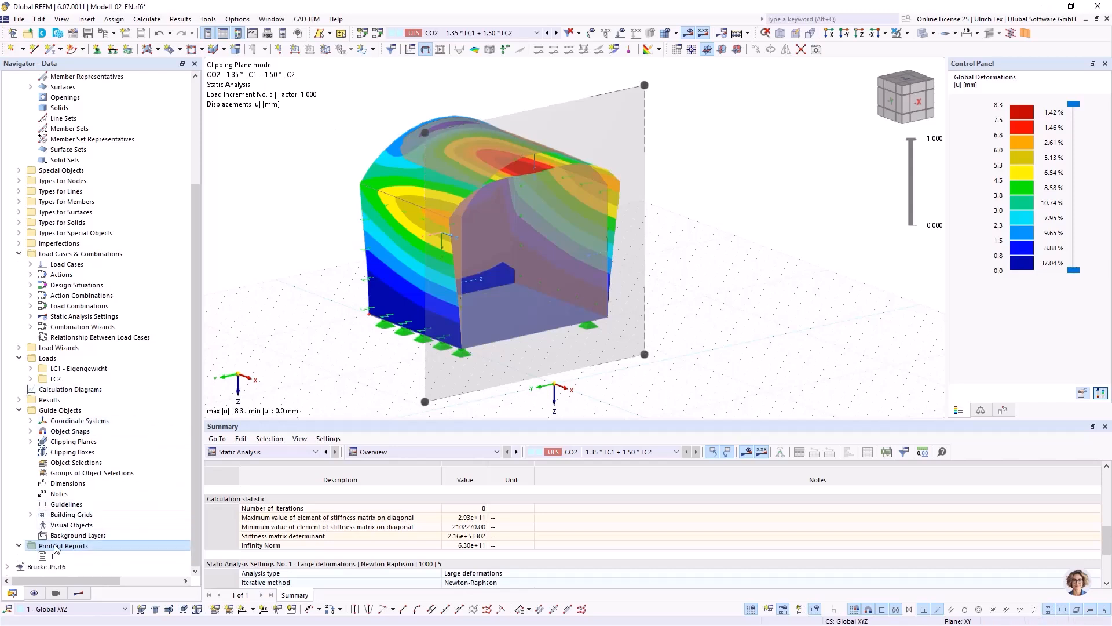
left_click(31, 442)
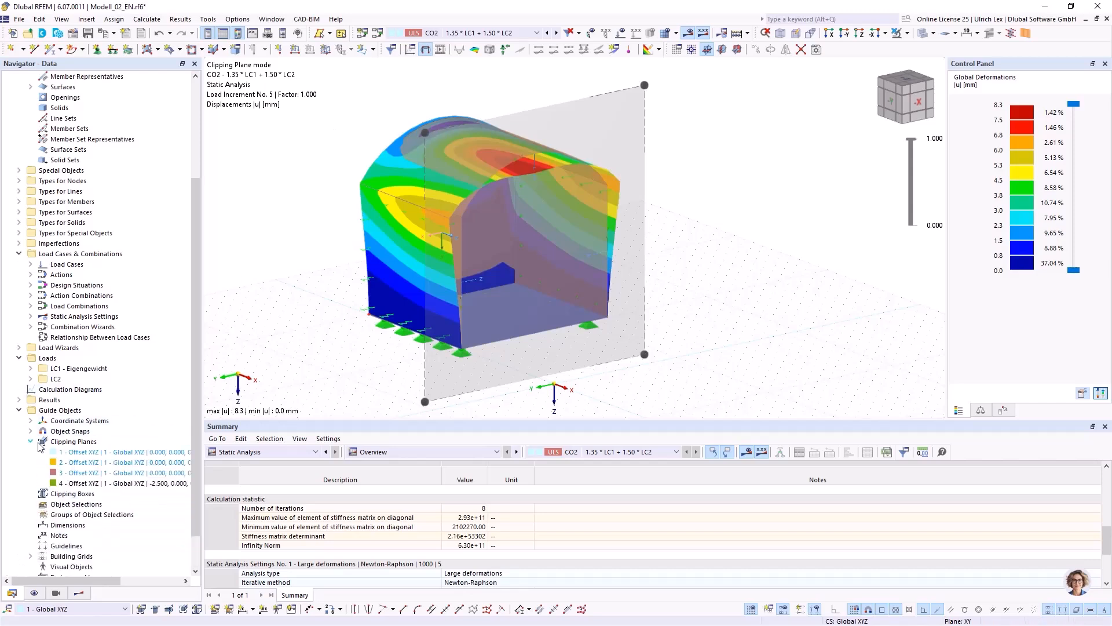
right_click(82, 484)
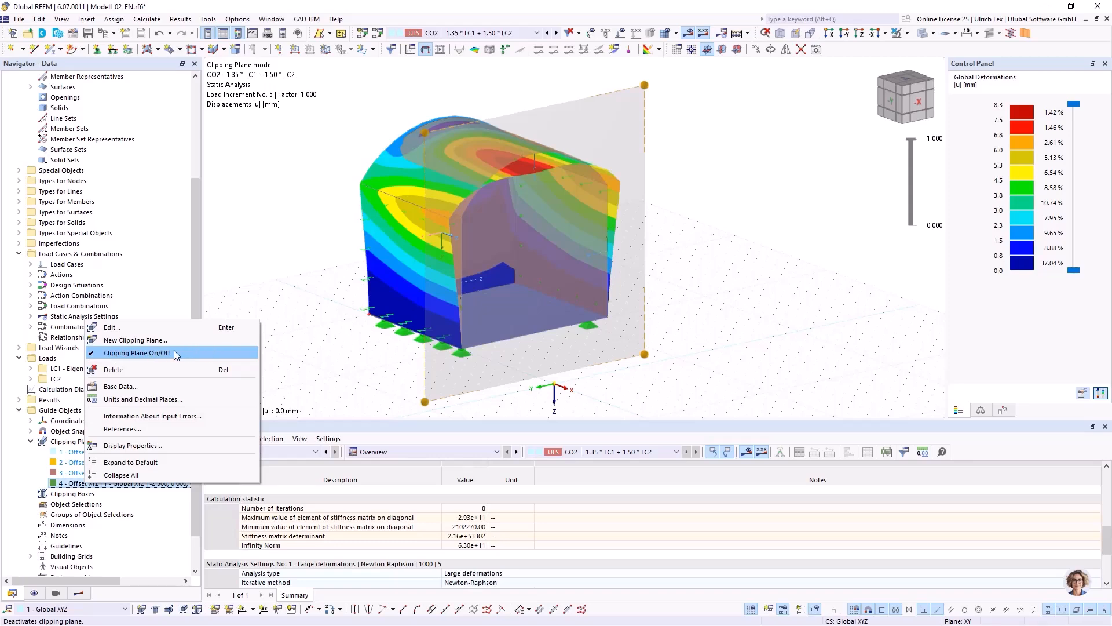
left_click(134, 355)
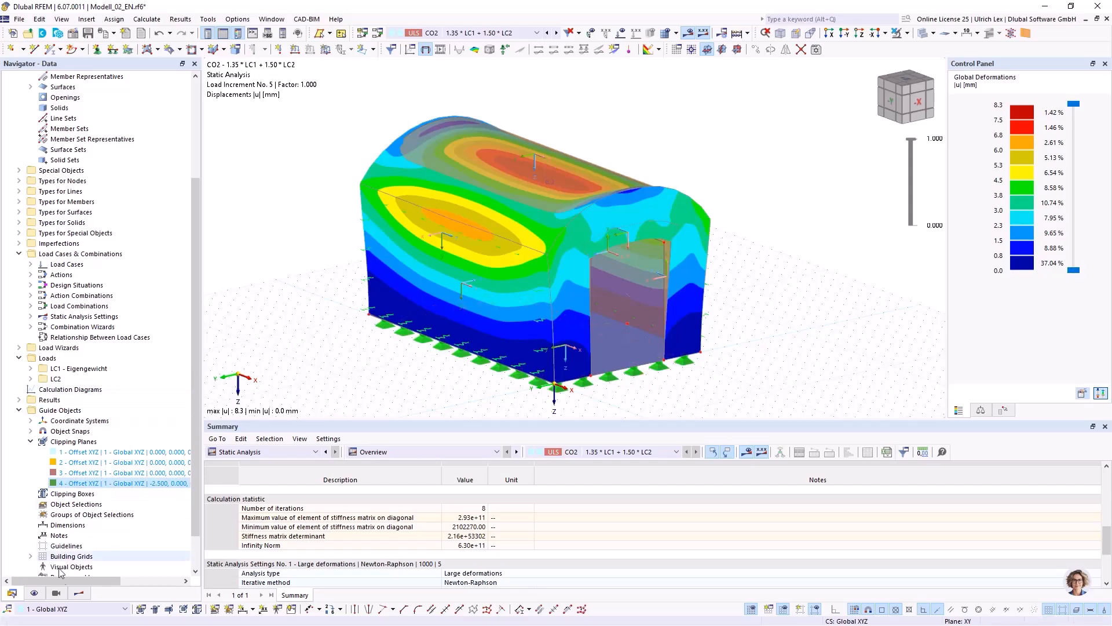
Display the basic total strains εy,- and εy,+ on the surfaces for CO2 at load factor 1.000.
left_click(79, 593)
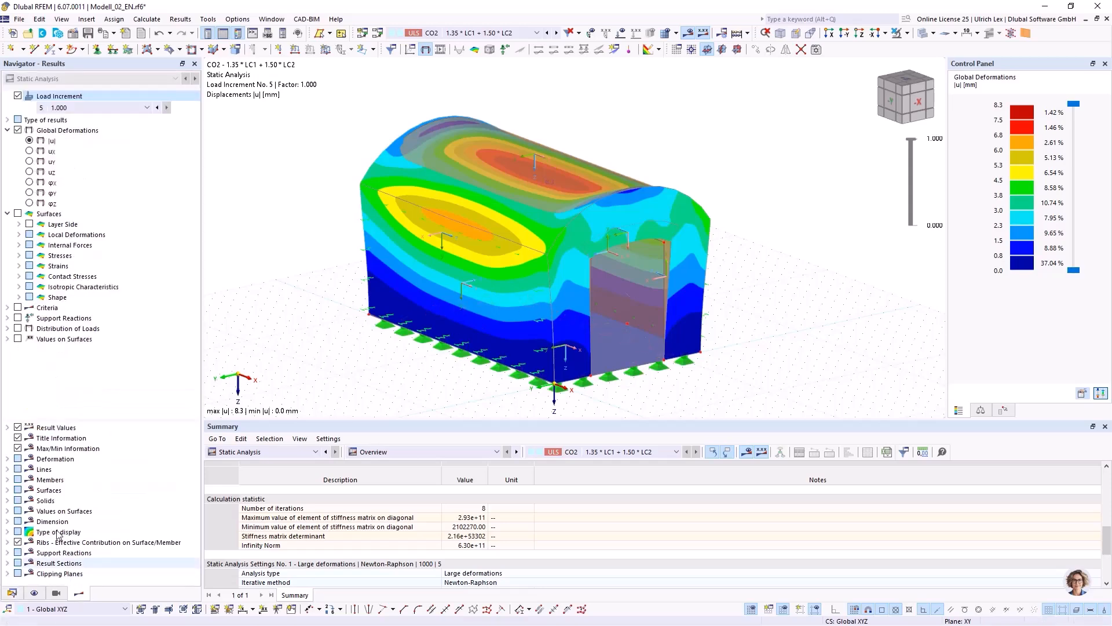
left_click(19, 265)
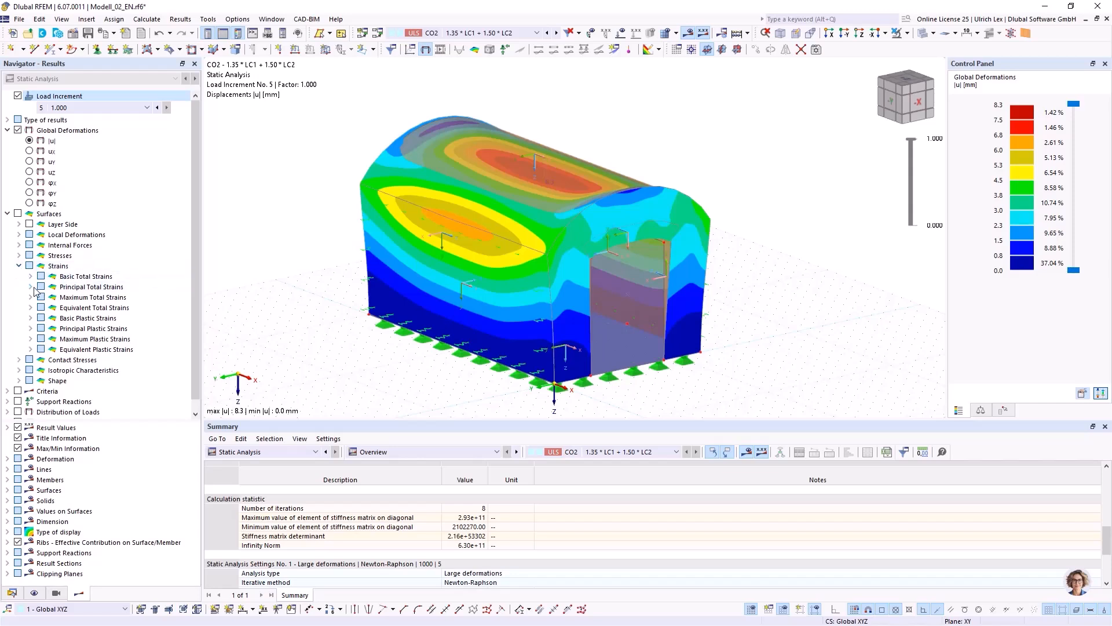
left_click(30, 287)
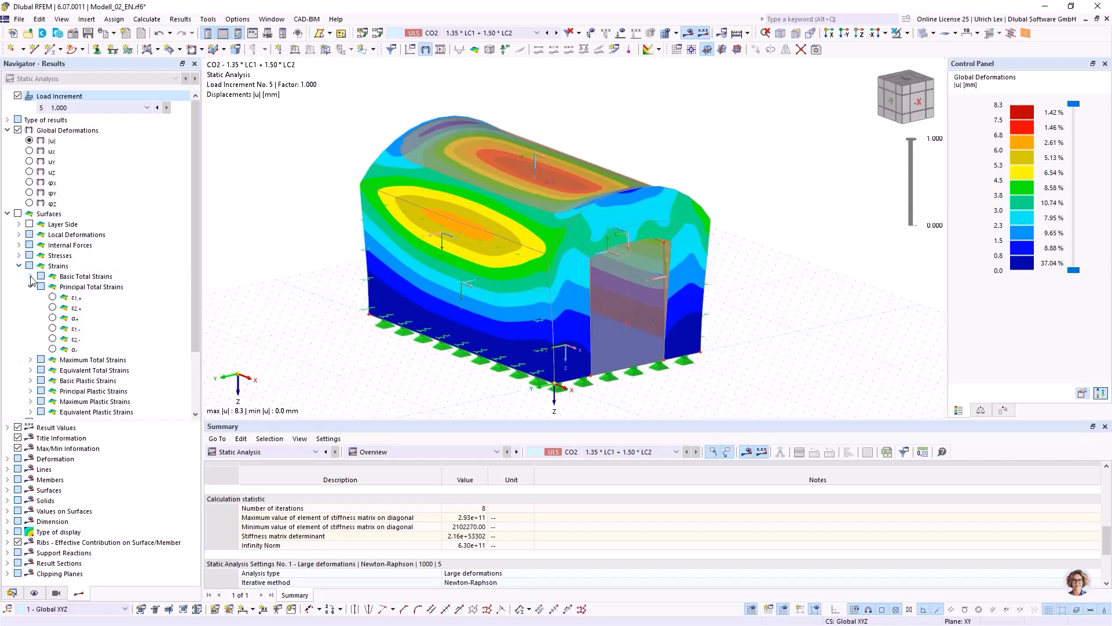
left_click(30, 276)
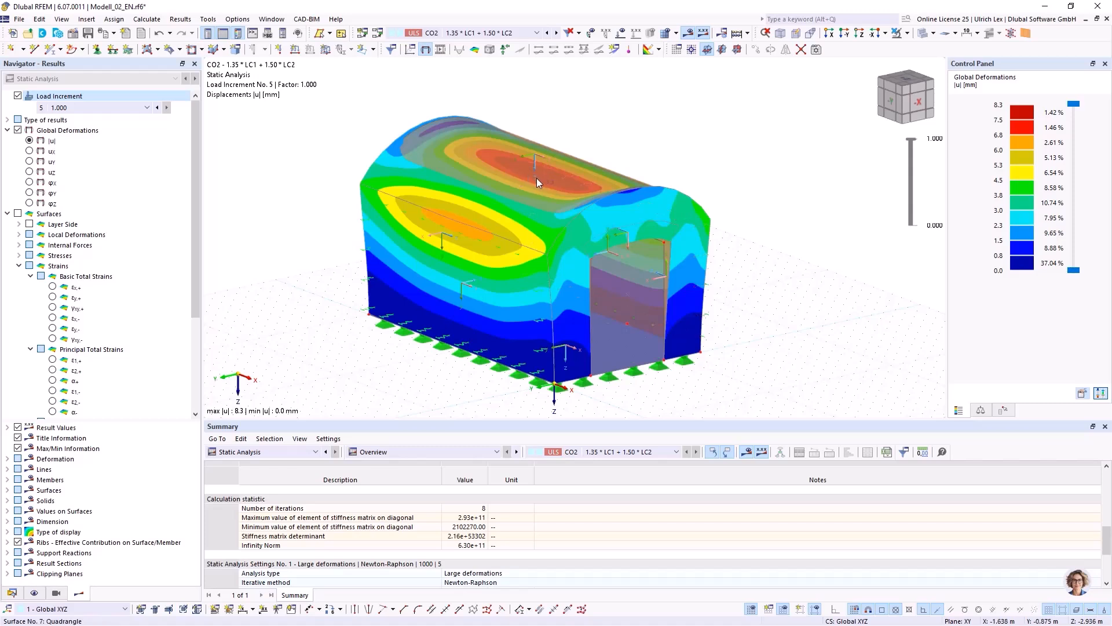
mouse_move(533, 176)
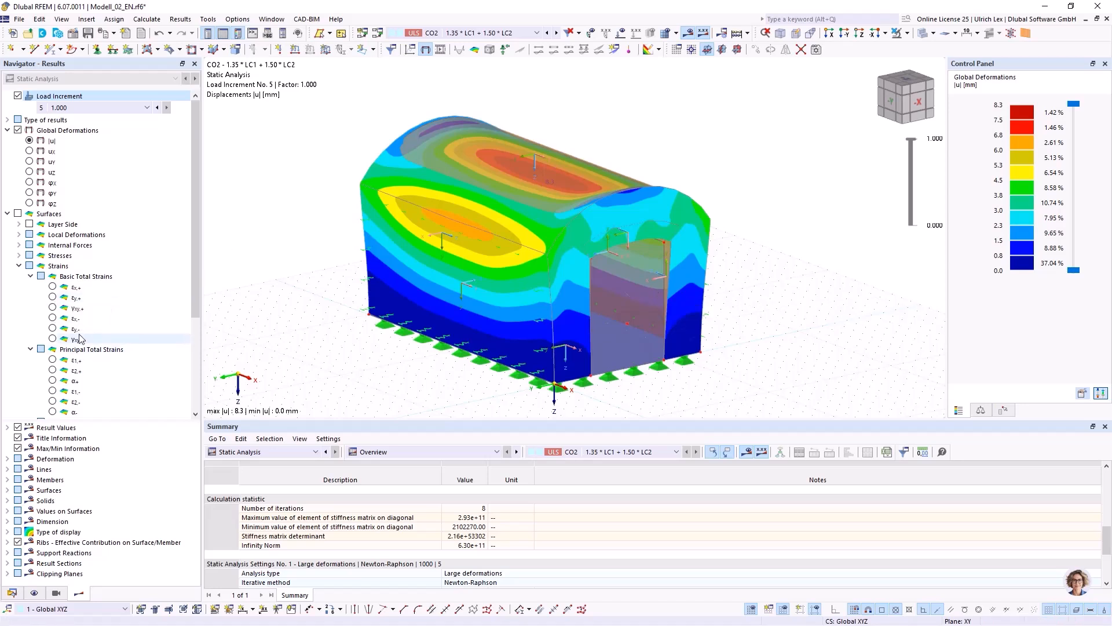
left_click(53, 328)
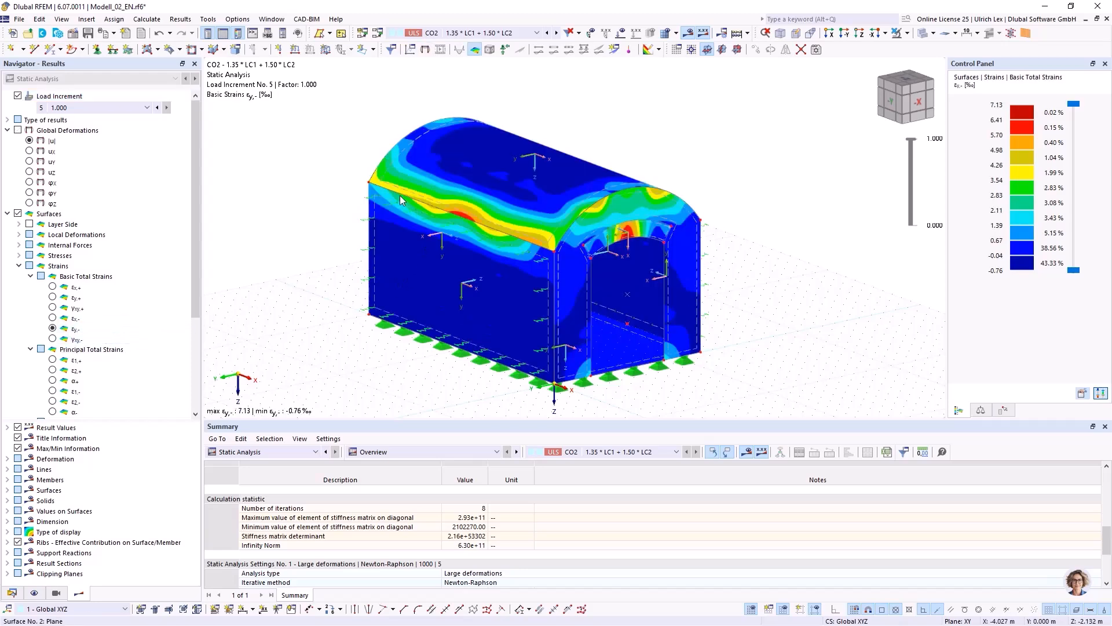
middle_click_drag(521, 216, 715, 207, "ctrl")
right_click_drag(715, 207, 733, 204, "ctrl")
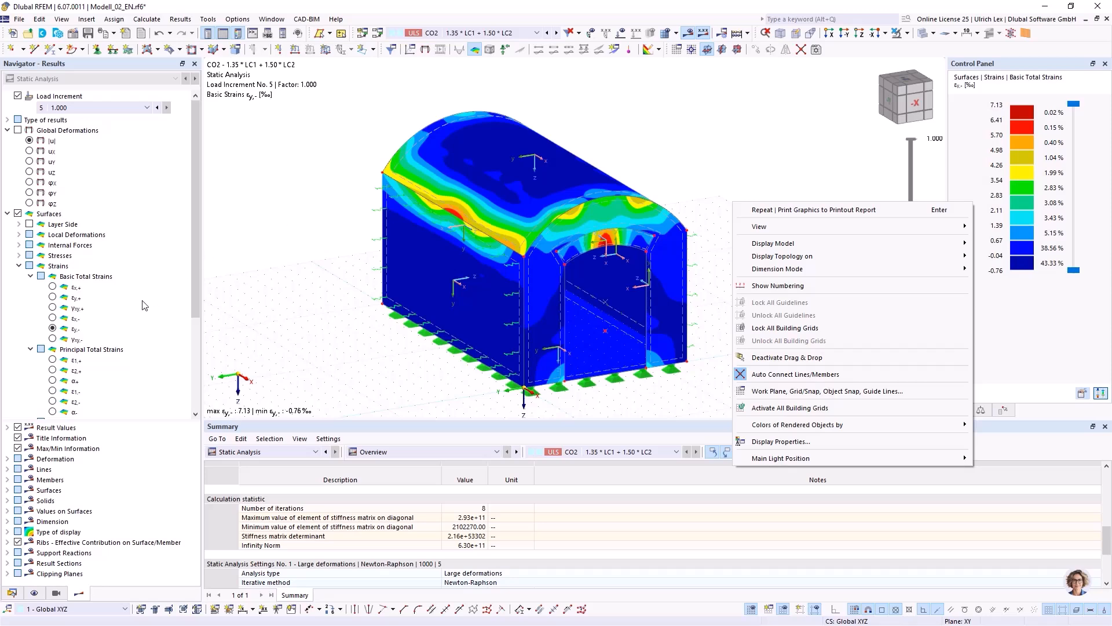
left_click(52, 298)
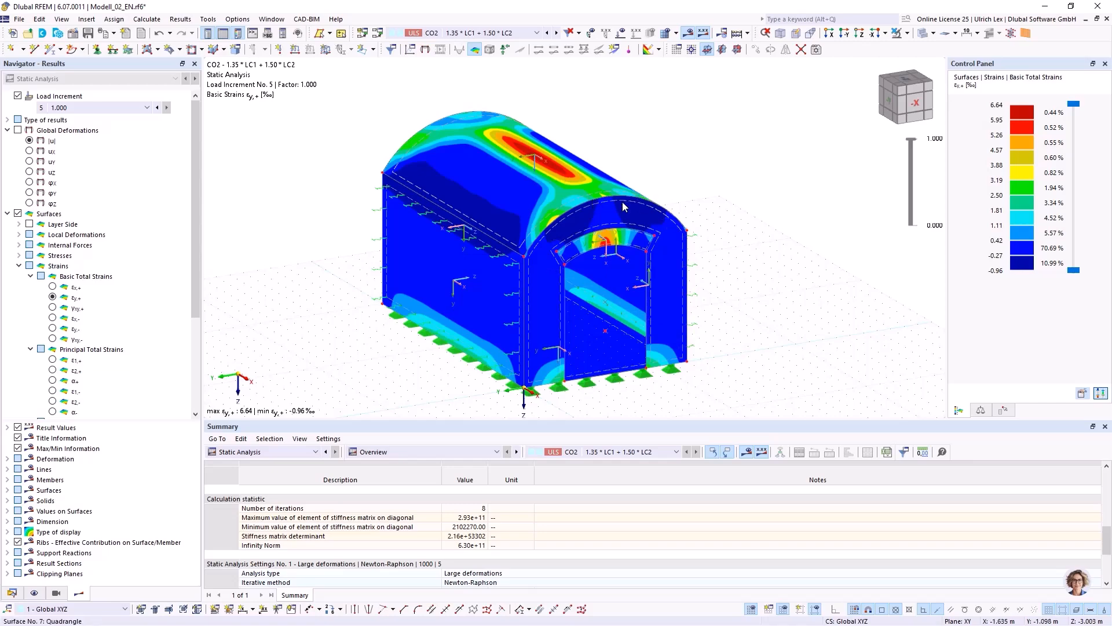
Examine the εy,+ strain distribution on the vault and around the front arch opening from several viewing angles.
middle_click_drag(755, 296, 769, 323, "ctrl")
right_click(769, 323)
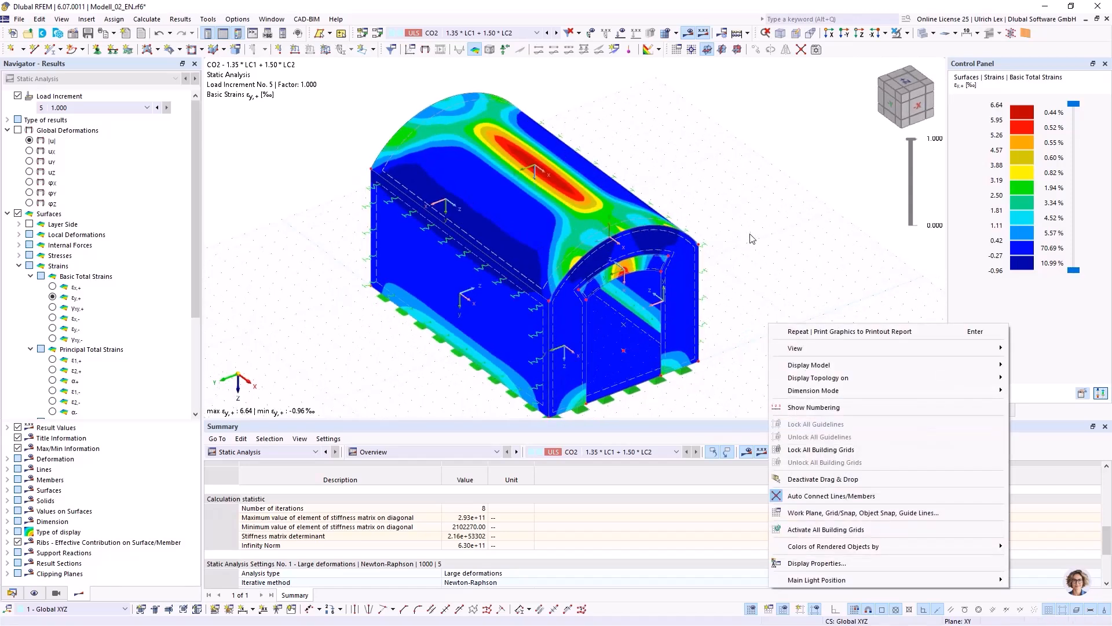
left_click(750, 234)
scroll(752, 235, "down", 1)
middle_click_drag(763, 311, 747, 273, "ctrl")
right_click(747, 273)
left_click(736, 180)
scroll(718, 147, "up", 1)
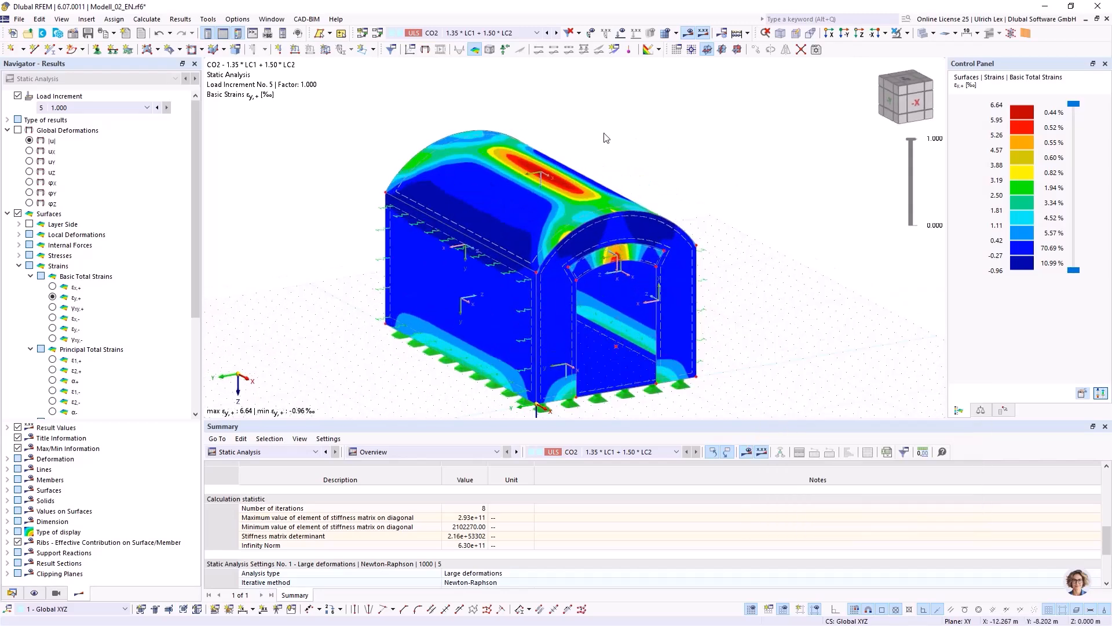
scroll(489, 168, "up", 1)
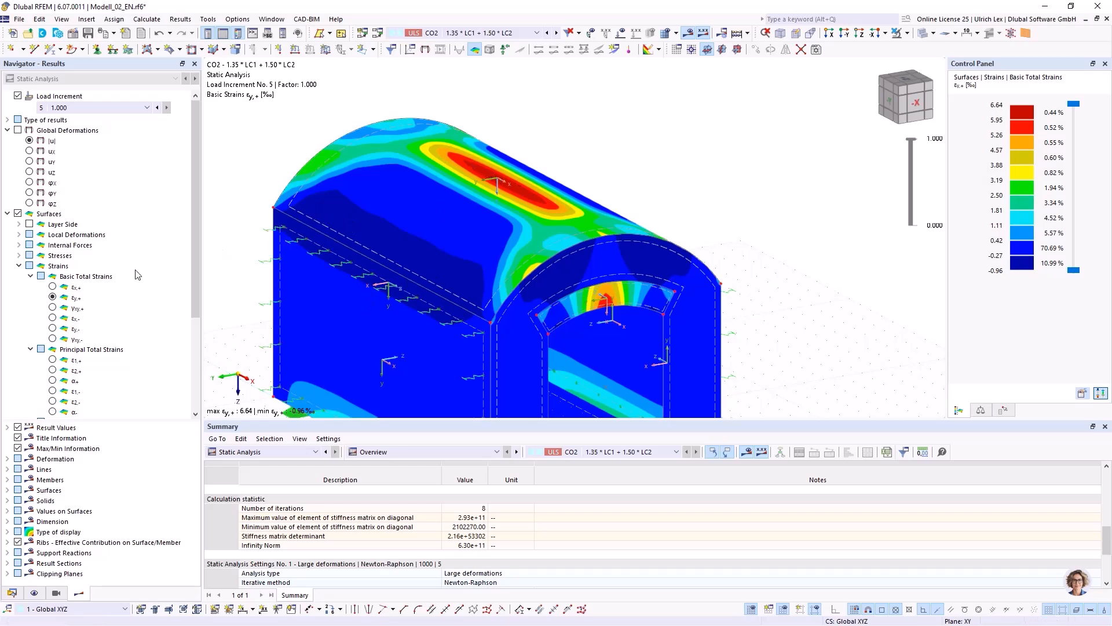
Compare the basic total strains εy,- and εy,+ on the surfaces, leaving εy,- displayed for the whole model.
left_click(53, 329)
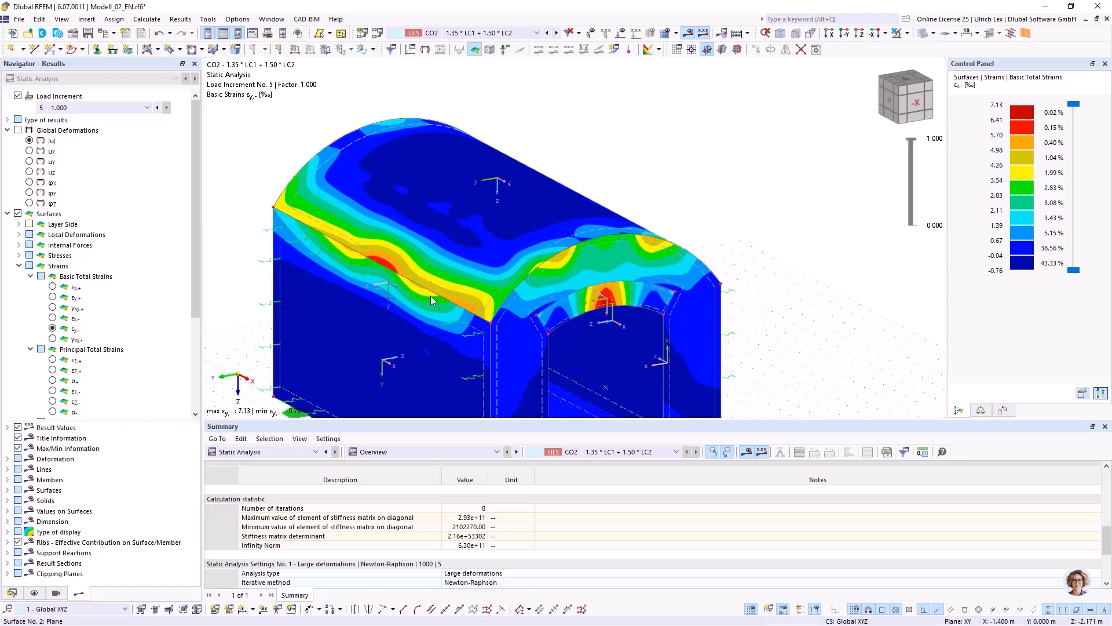
left_click(53, 297)
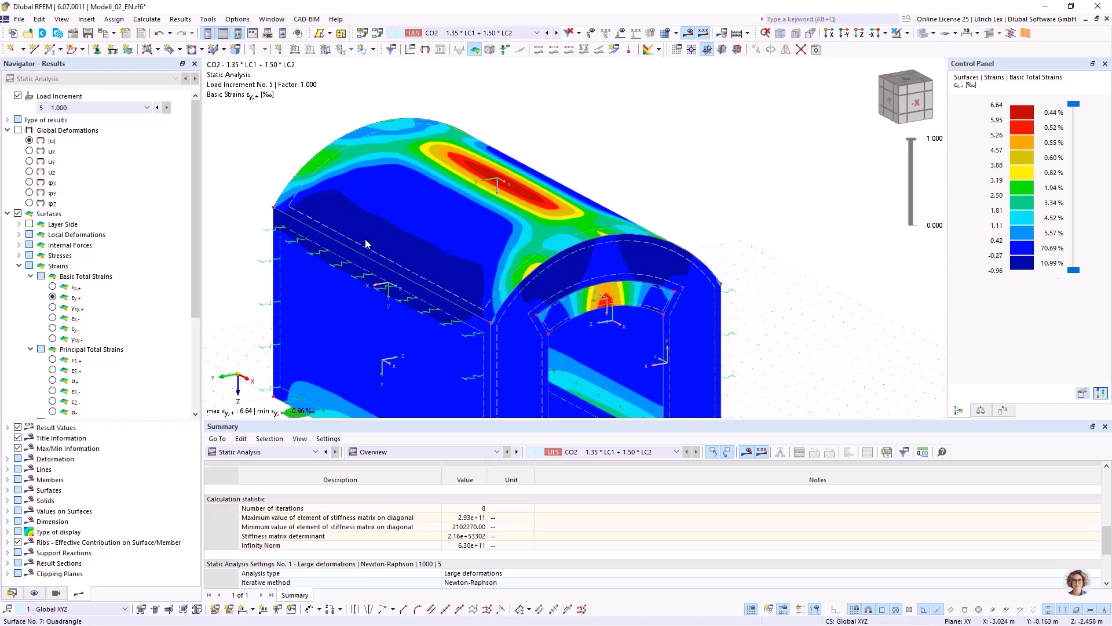
left_click(52, 329)
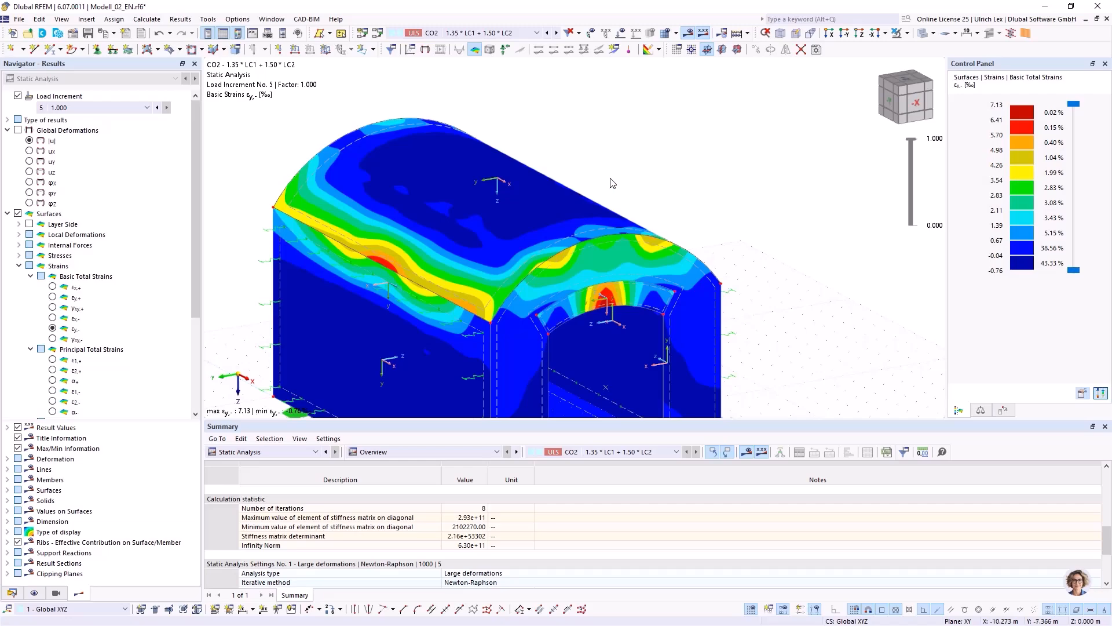
scroll(636, 130, "down", 3)
mouse_move(403, 323)
middle_mouse_down("ctrl")
mouse_move(445, 332)
mouse_move(393, 328)
middle_mouse_up("ctrl")
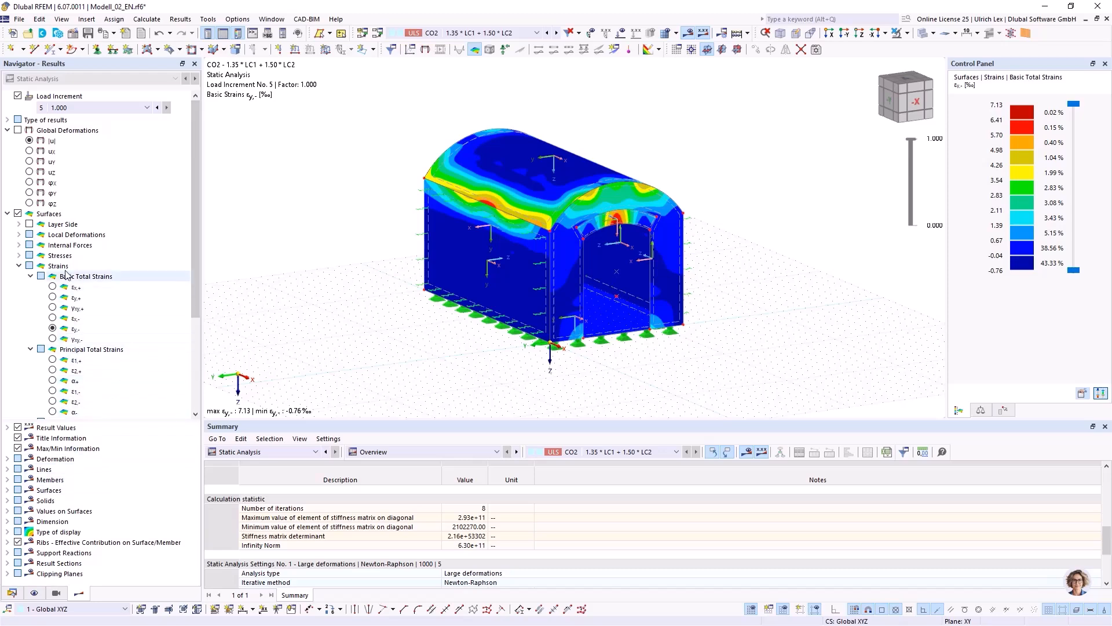
Collapse the Modell_02_EN.rf6 data tree and make the Brücke_Pr.rf6 bridge model active.
scroll(87, 244, "down", 3)
left_click(12, 593)
scroll(44, 504, "up", 10)
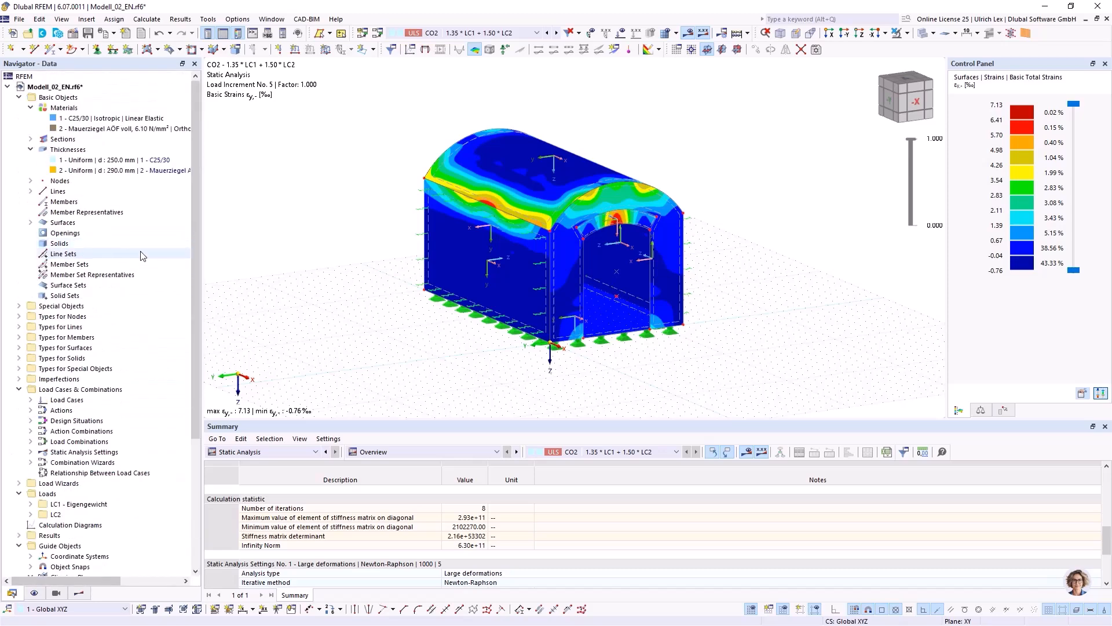
left_click(19, 98)
left_click(7, 87)
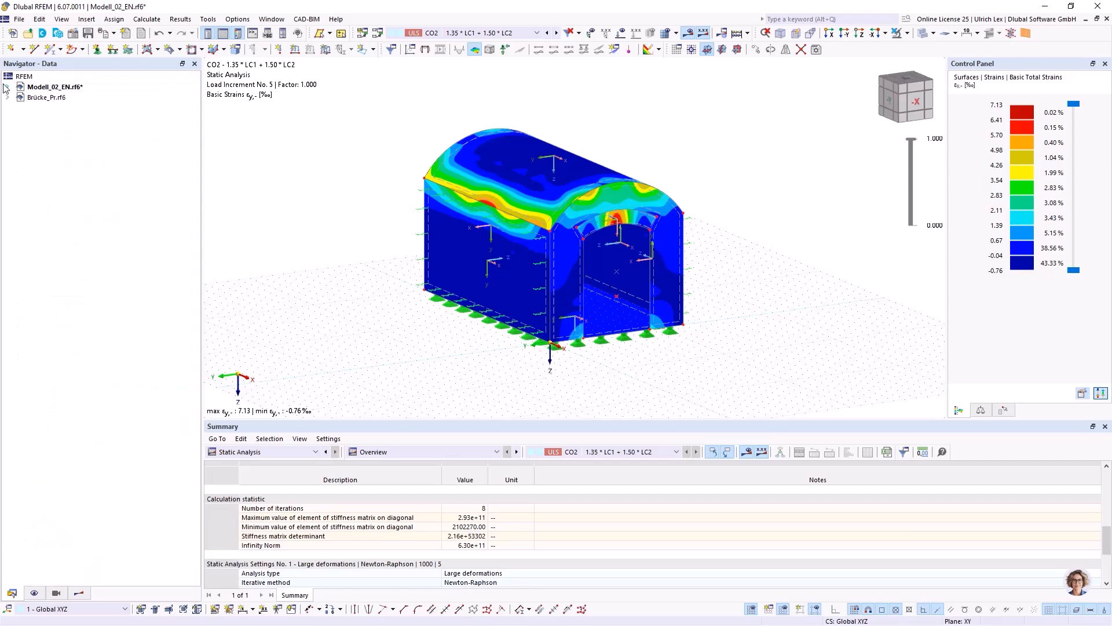
left_click(40, 97)
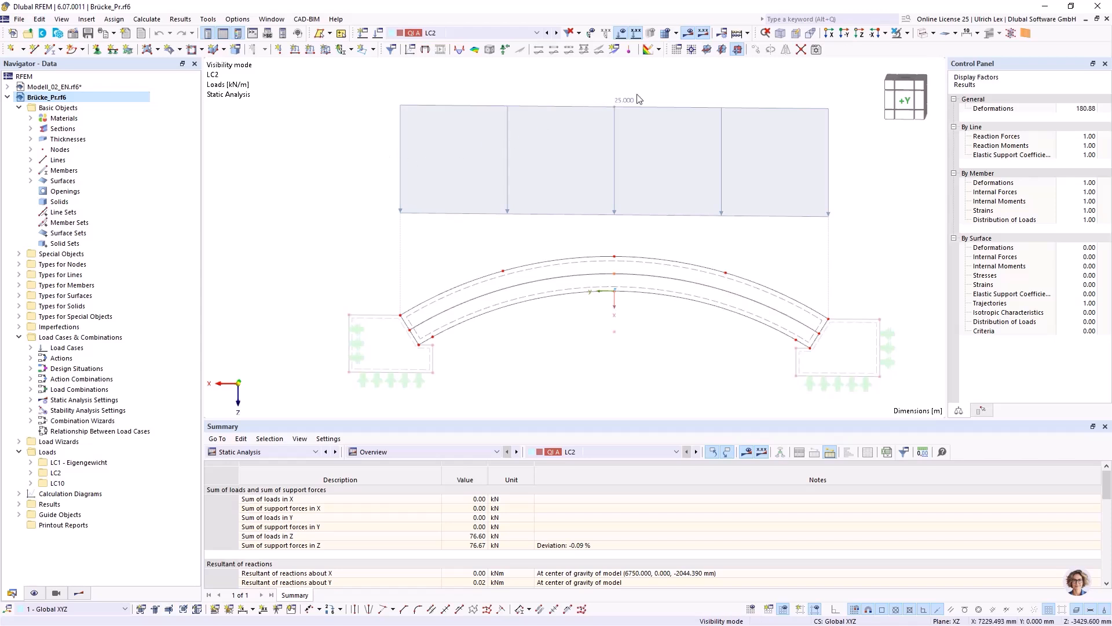
Hide the loads on the arch bridge and cancel visibility mode to display all objects.
left_click(622, 33)
scroll(461, 110, "down", 2)
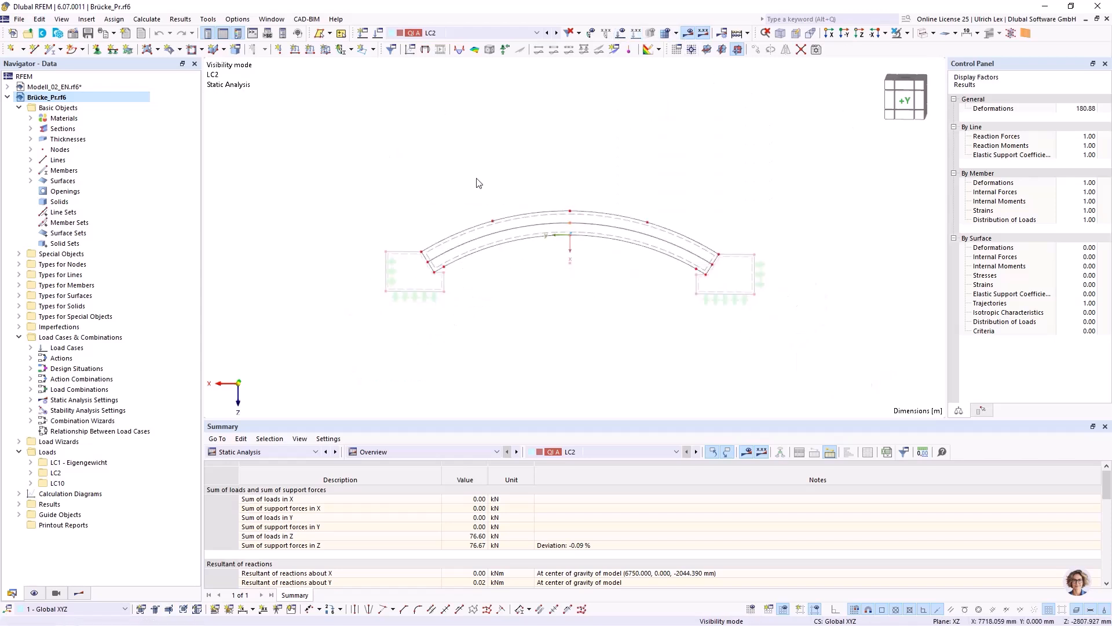
scroll(596, 272, "up", 3)
scroll(763, 133, "down", 1)
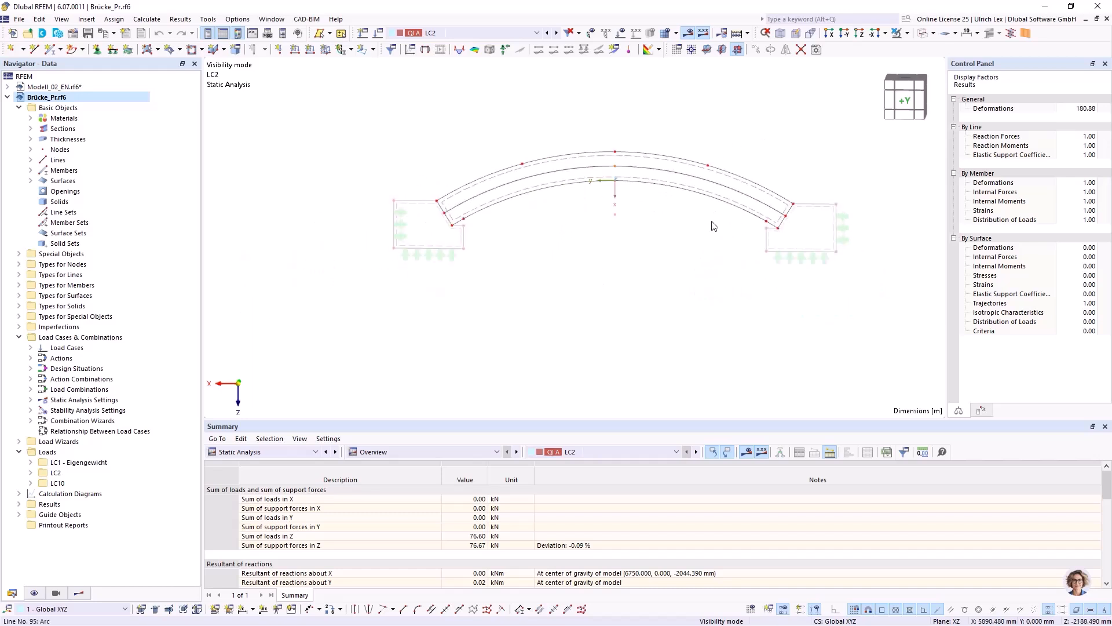
left_click(908, 33)
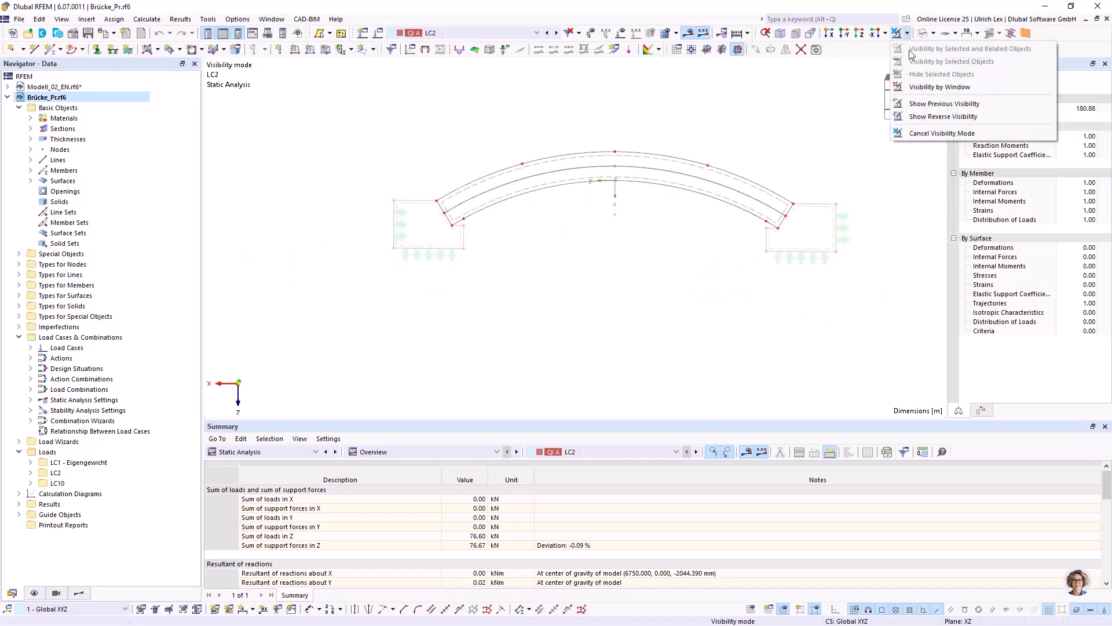
left_click(933, 134)
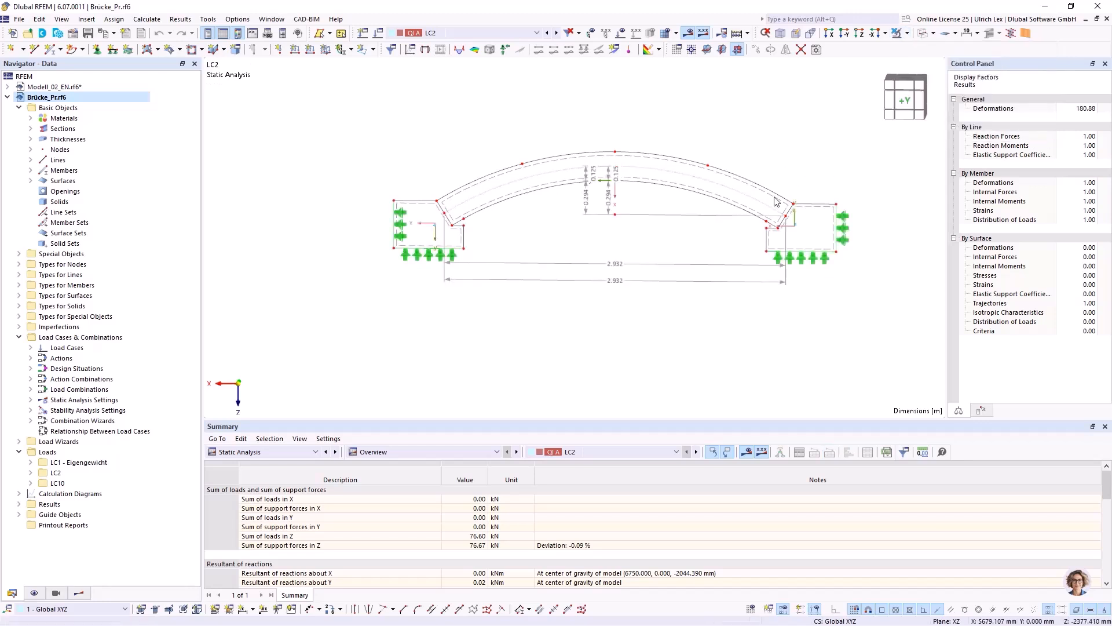
scroll(873, 245, "up", 1)
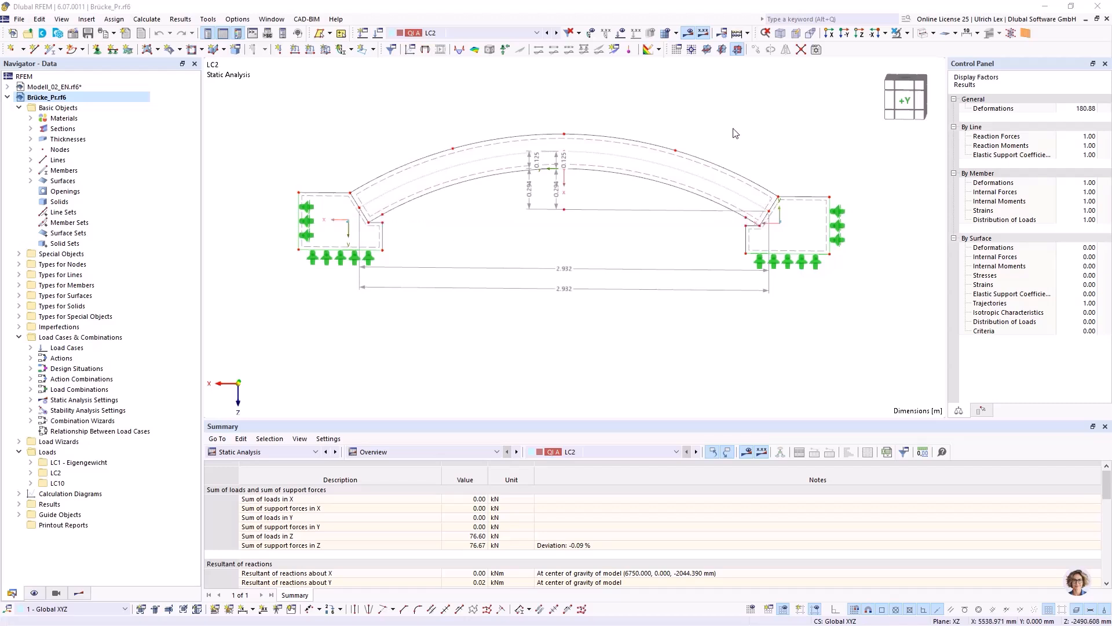
List the bridge model's materials and display the arch and abutments as rendered solid surfaces.
left_click(31, 119)
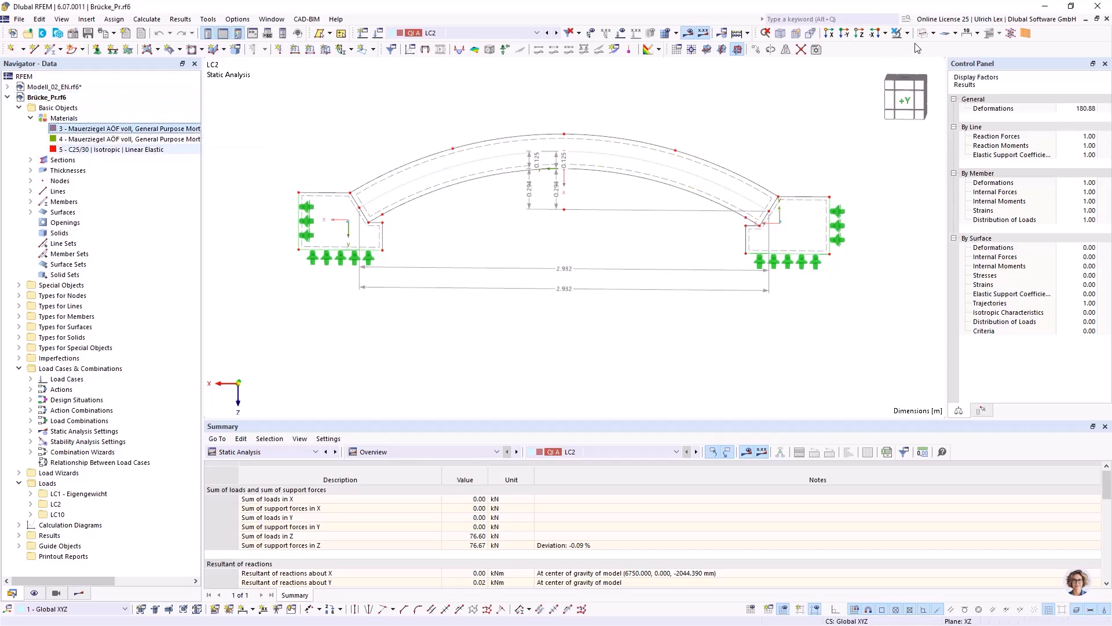
left_click(907, 36)
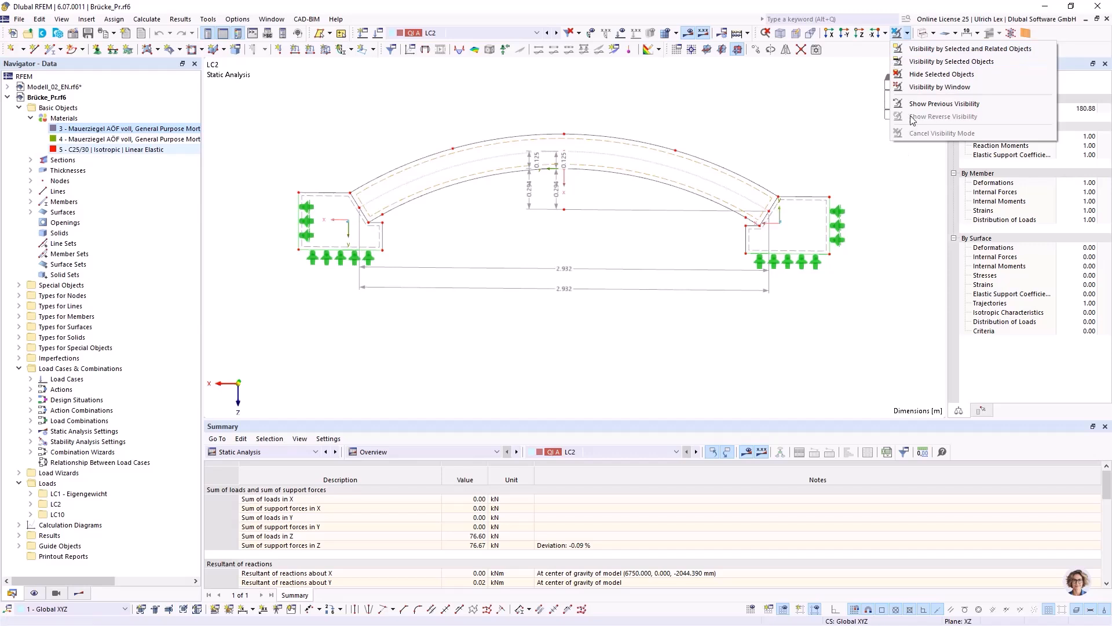
left_click(802, 125)
left_click(924, 34)
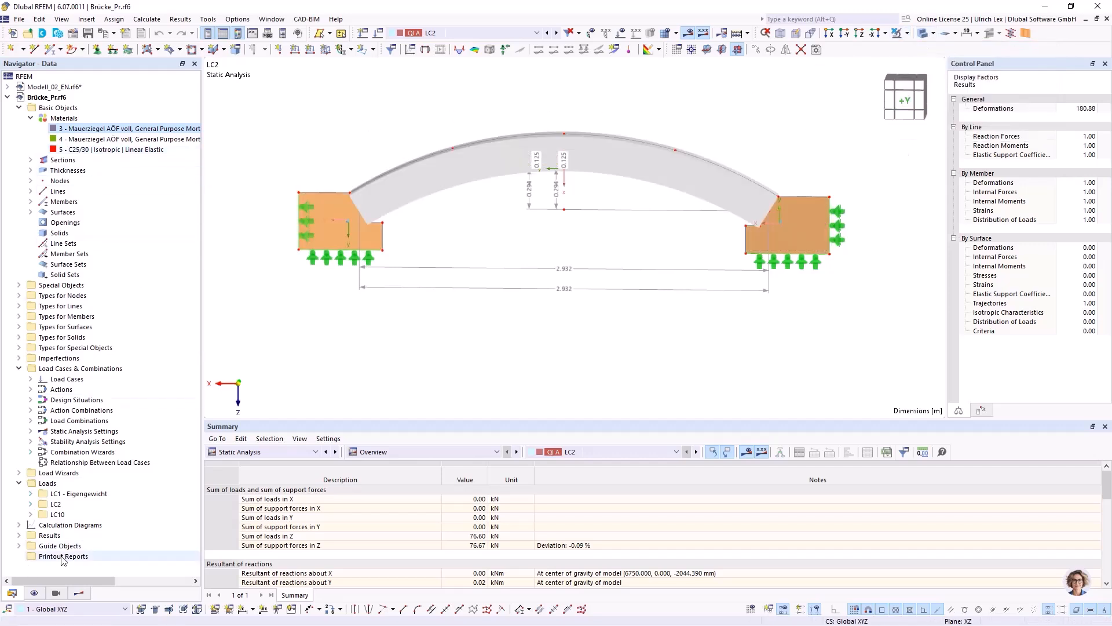
Turn off the display of members under Basic Objects, and return to the model data.
left_click(34, 593)
scroll(46, 231, "up", 15)
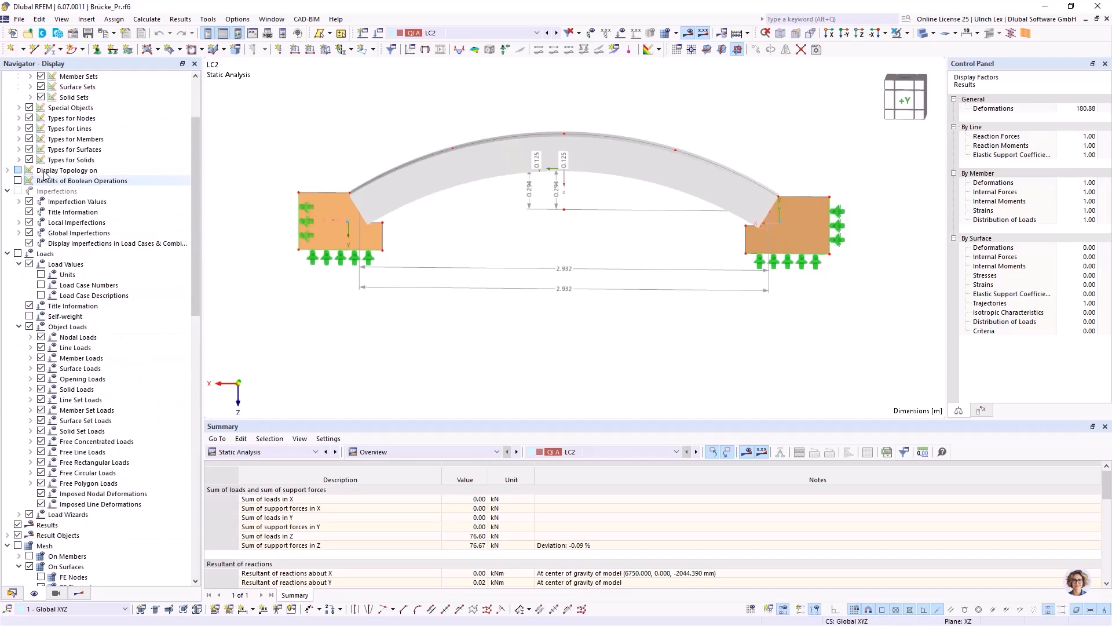
left_click(40, 118)
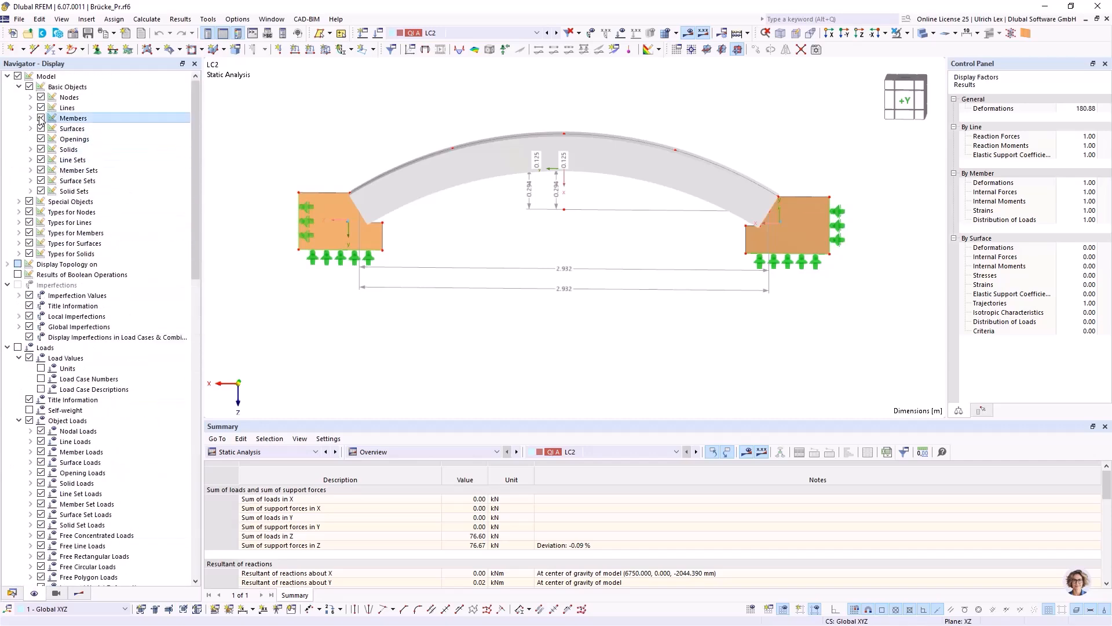
left_click(12, 593)
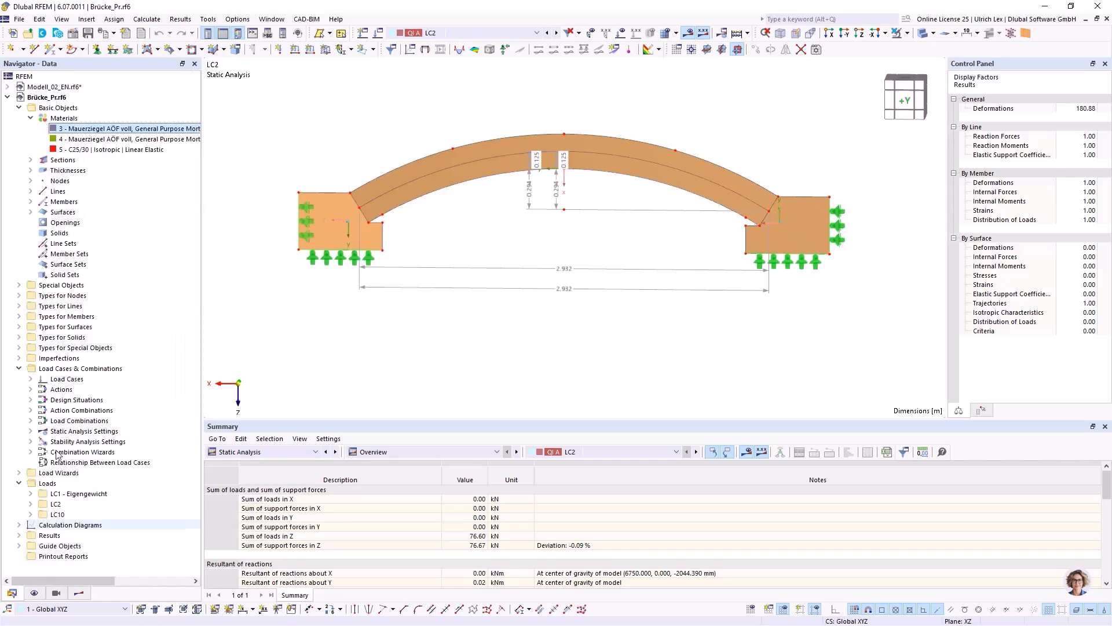
Check masonry materials 3 and 4, Mauerziegel AÖF voll with General Purpose Mortar, in the bridge model.
left_click(99, 129)
left_click(94, 140)
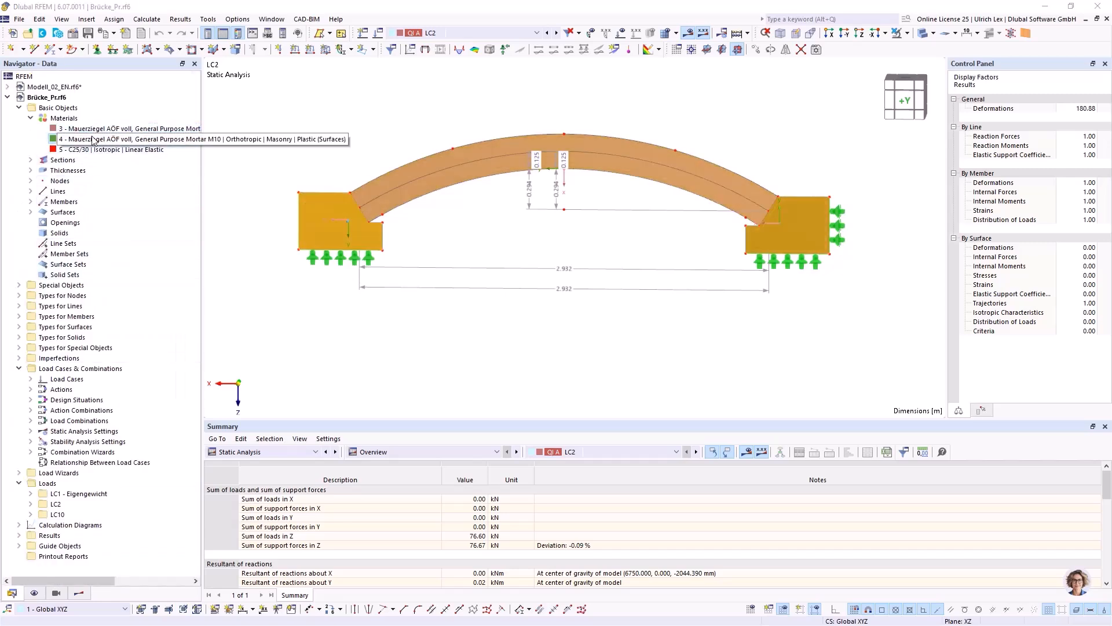
left_click(285, 108)
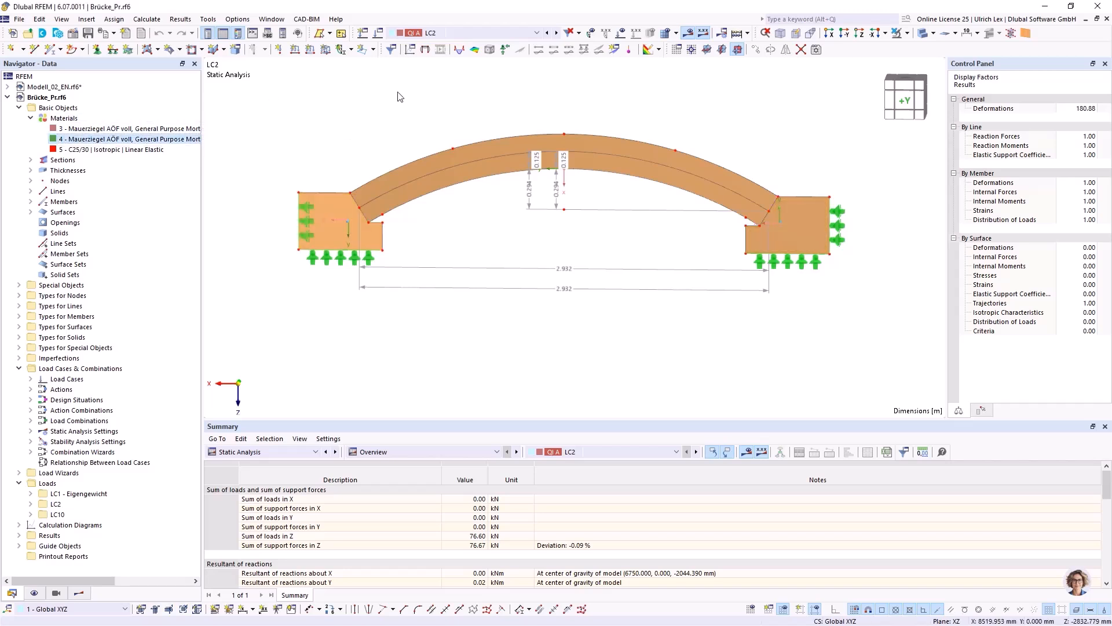
scroll(446, 167, "down", 1)
scroll(274, 114, "up", 1)
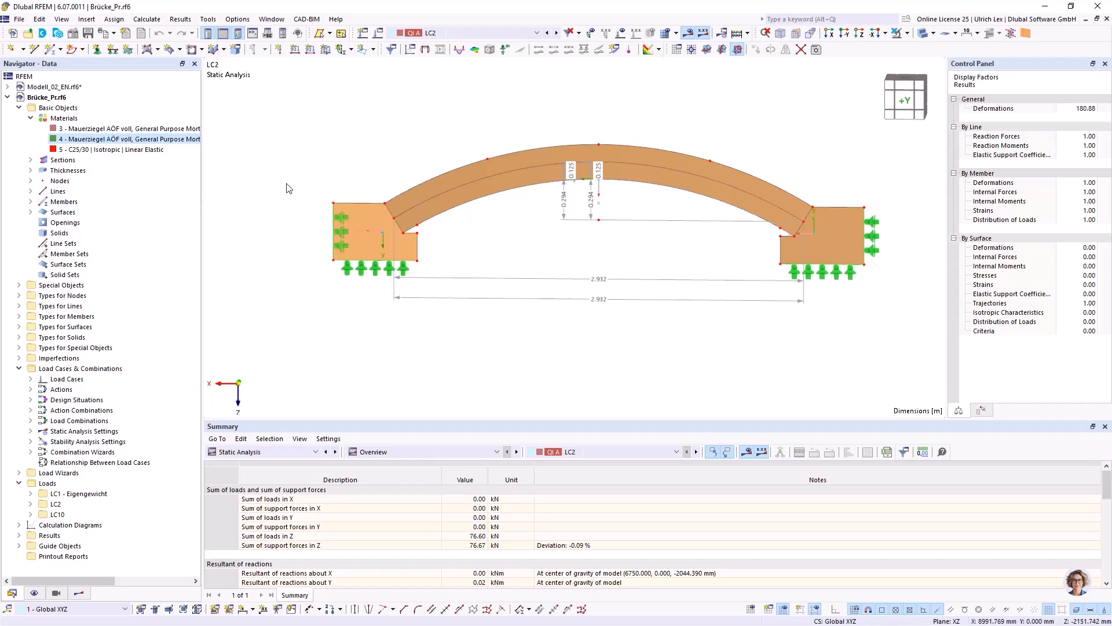
Check the target length of finite elements in the mesh settings, and leave the settings without changes.
left_click(147, 19)
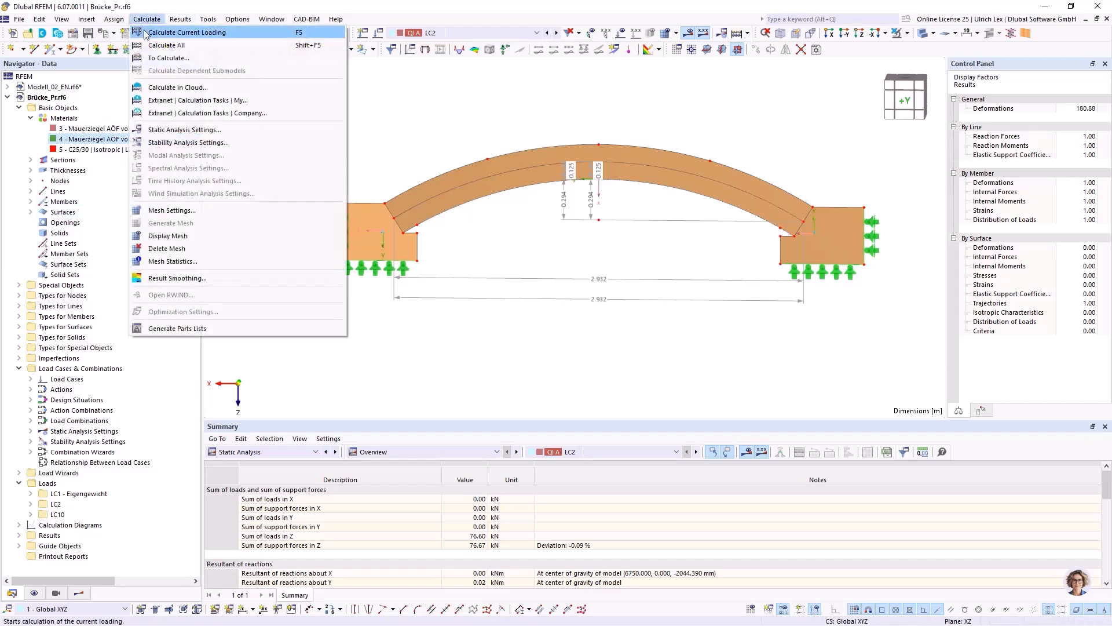
left_click(211, 210)
left_click_drag(443, 96, 483, 100)
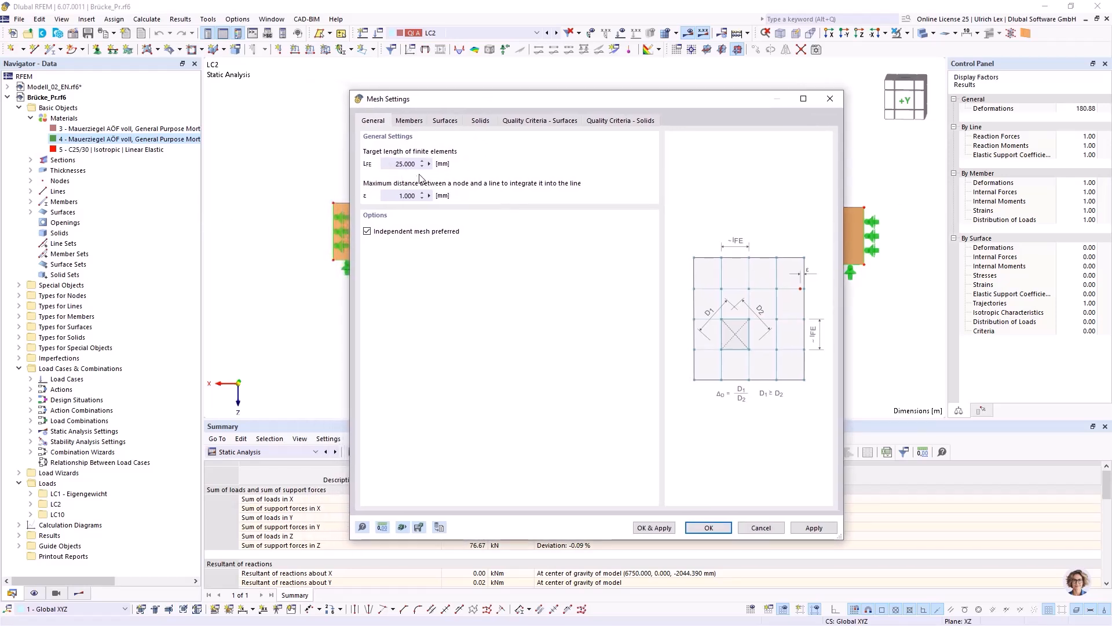
left_click_drag(468, 100, 437, 98)
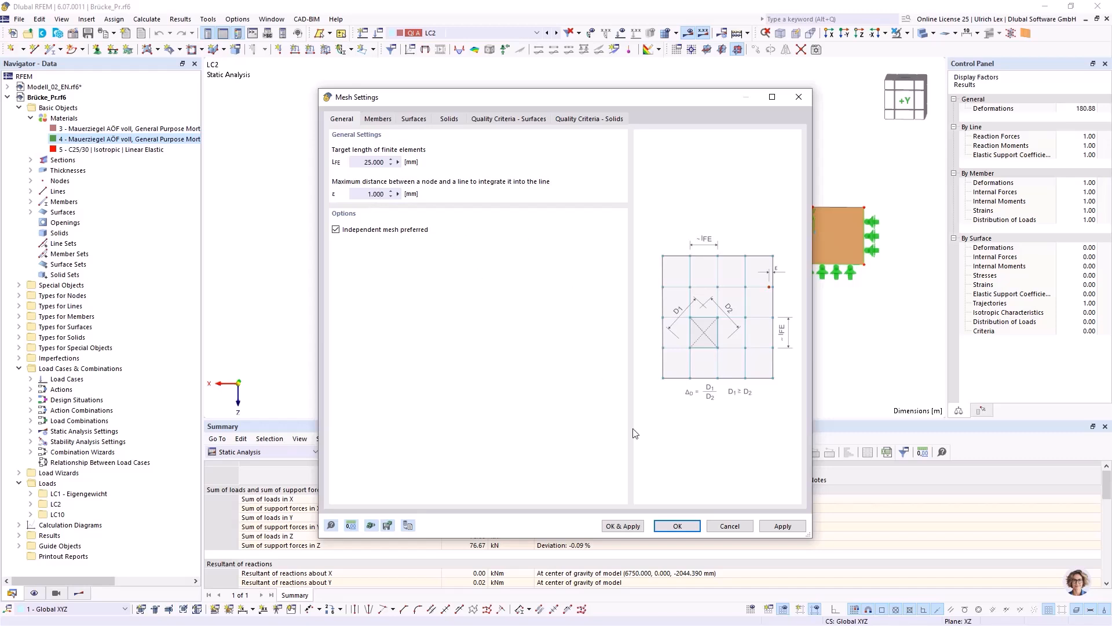
left_click(727, 526)
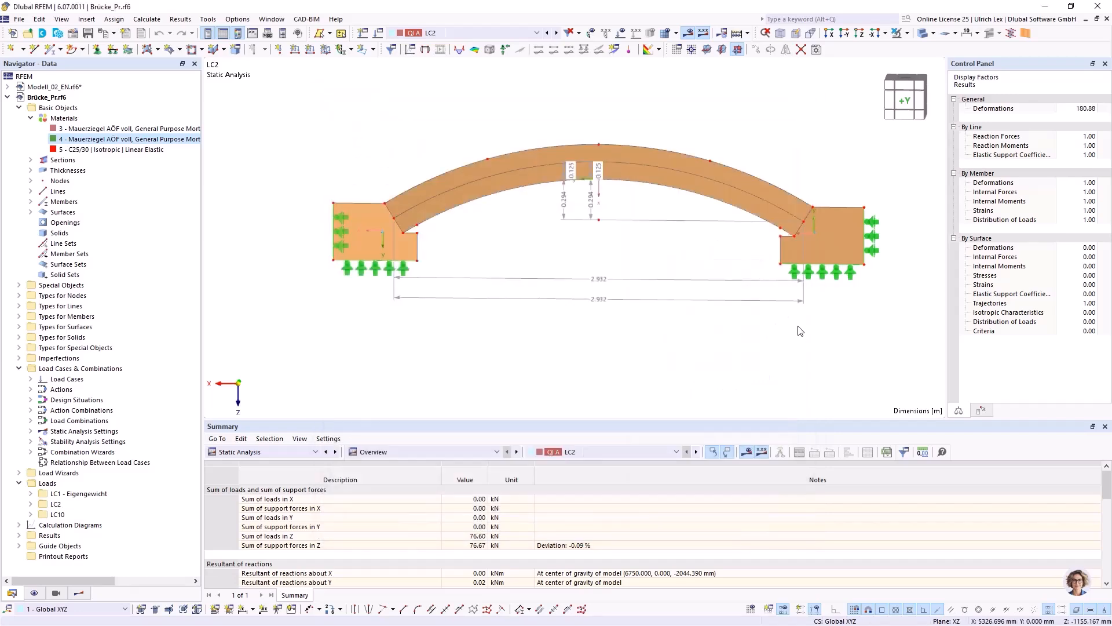
Inspect the arch bridge in an oblique 3D view, and return to the front elevation along +Y.
left_click(791, 201)
middle_click_drag(831, 156, 703, 212, "ctrl")
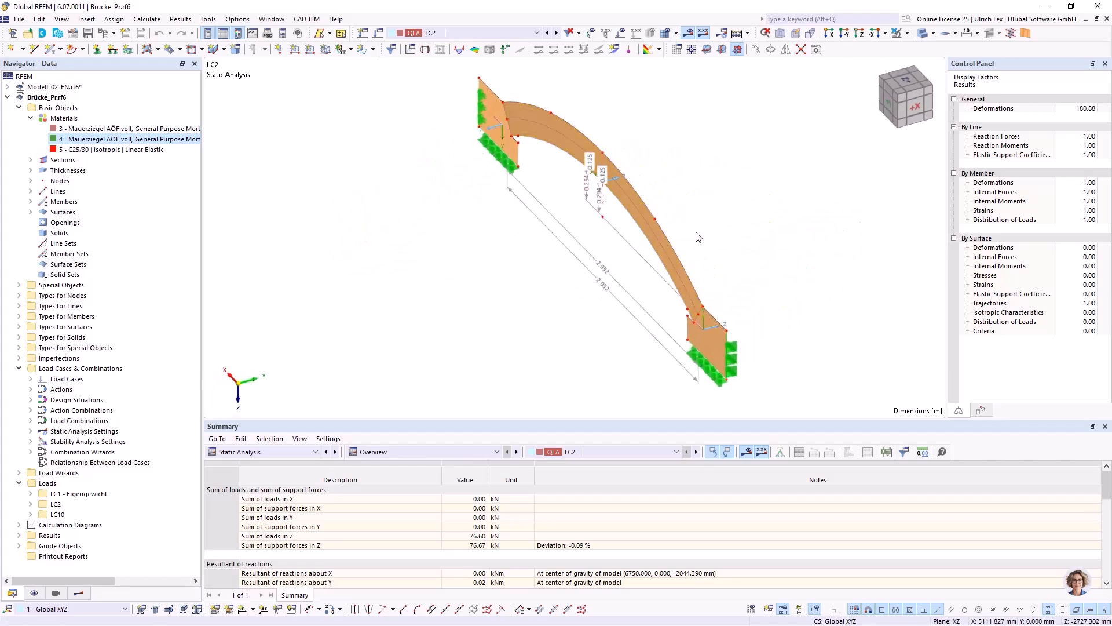
middle_click_drag(510, 307, 646, 251, "ctrl")
right_click(646, 252)
left_click(547, 116)
scroll(387, 326, "down", 2)
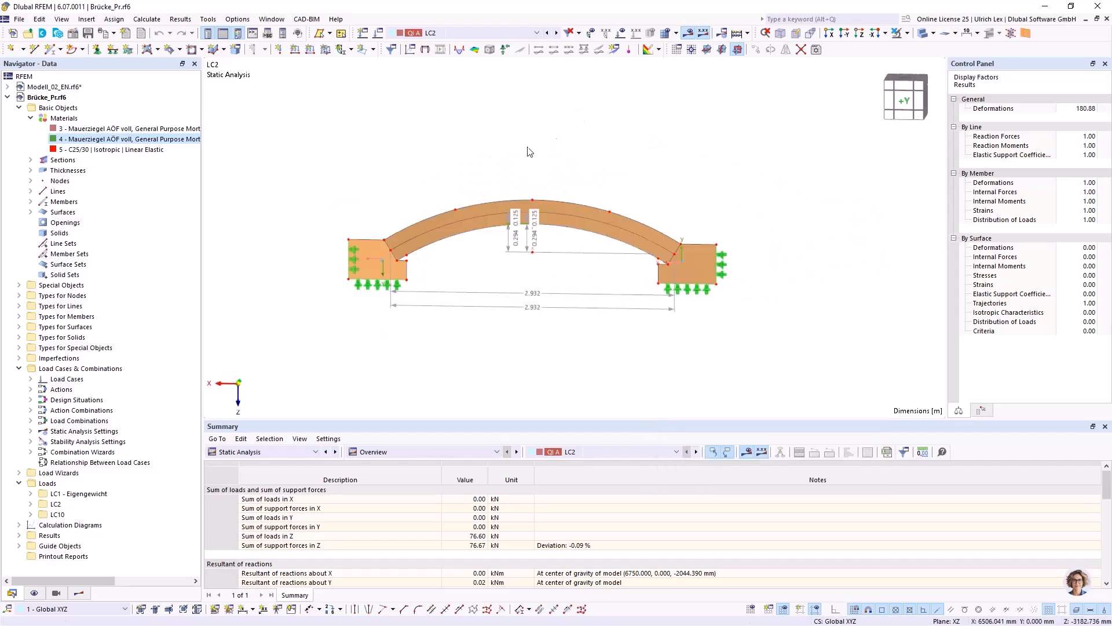
scroll(551, 137, "up", 1)
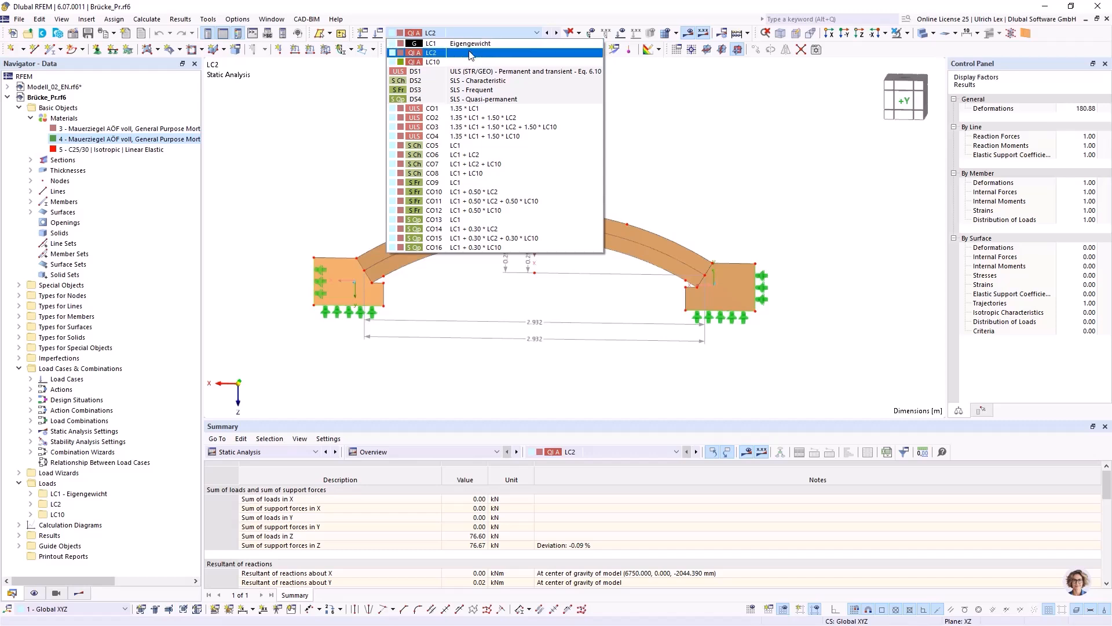
Display the LC2 loads and the finite element mesh on the arch bridge, and inspect the mesh up close.
left_click(463, 53)
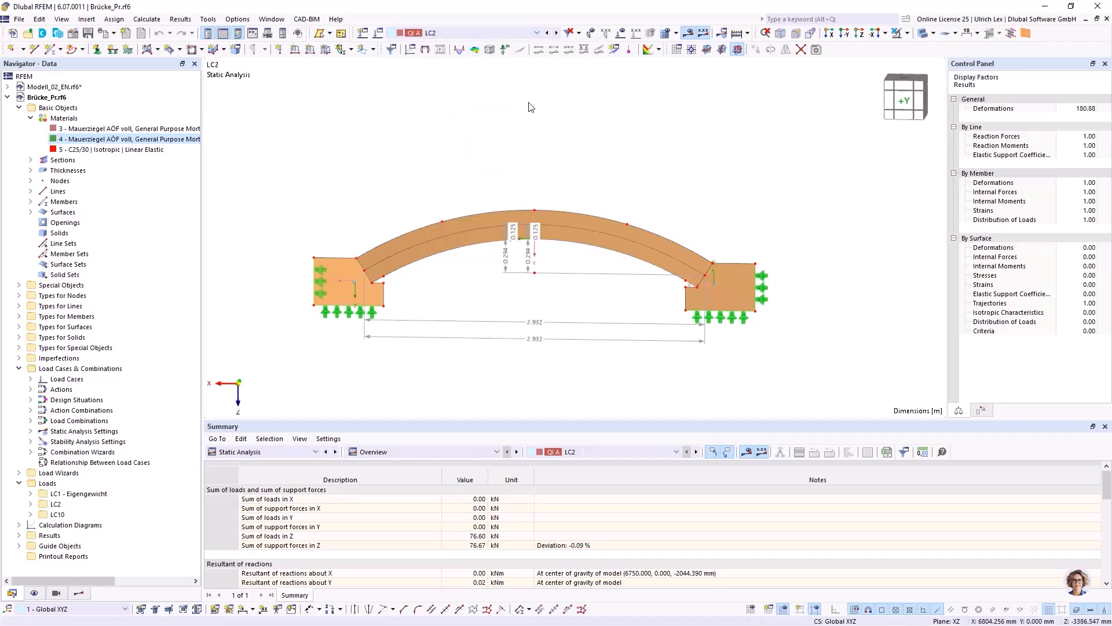
left_click(622, 32)
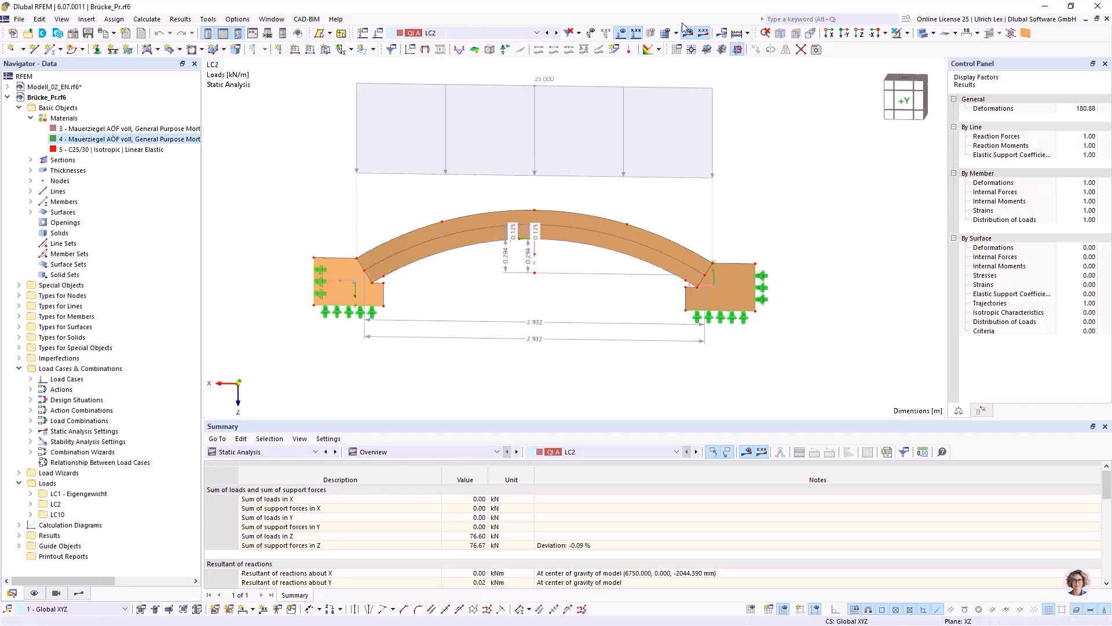
left_click(667, 39)
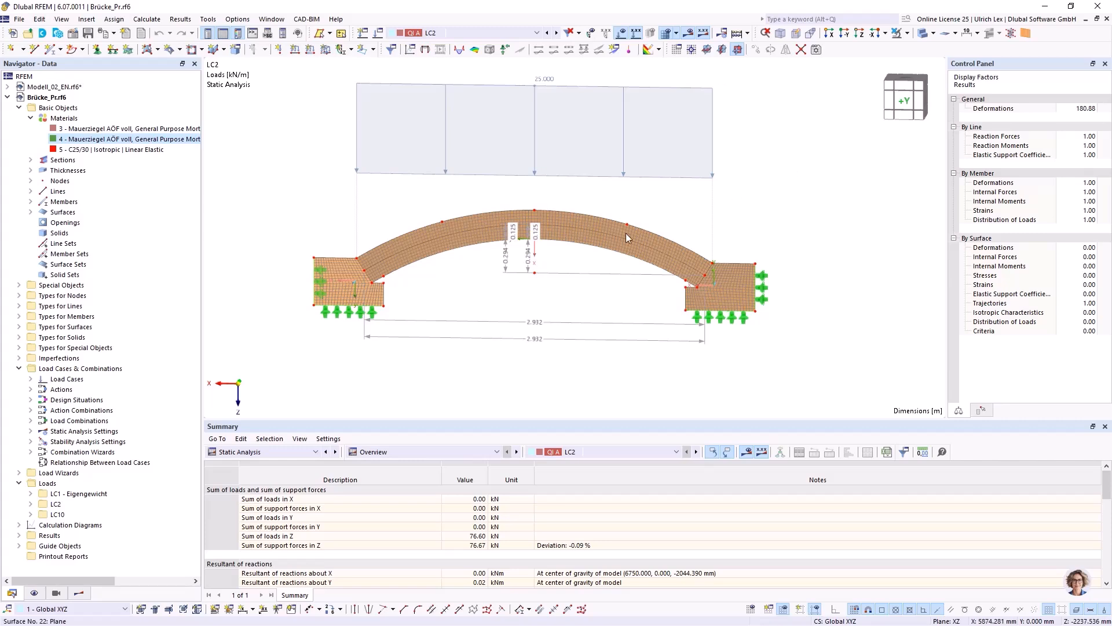
scroll(593, 233, "up", 4)
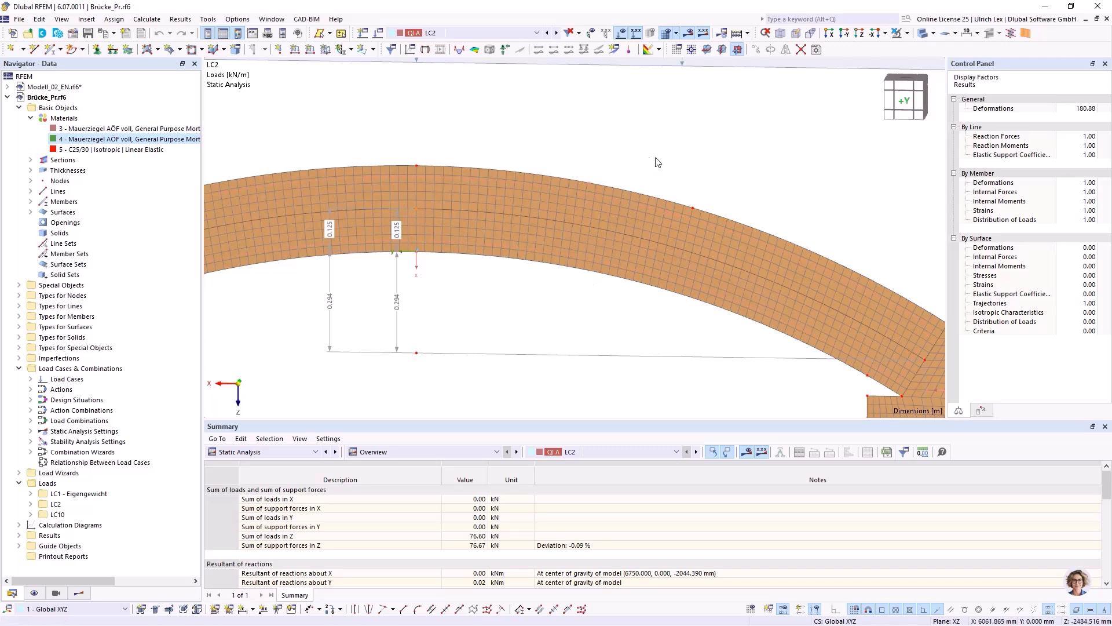
scroll(658, 162, "down", 1)
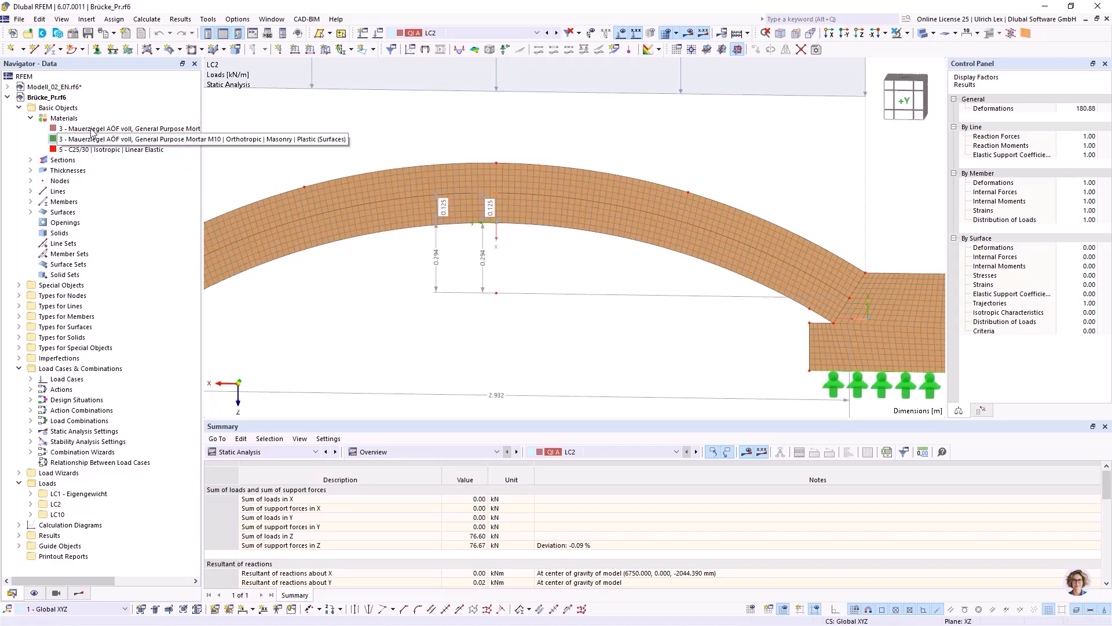
Switch to the Modell_02_EN model and check the integration method options of the 290 mm masonry thickness, leaving it without changes.
left_click(40, 90)
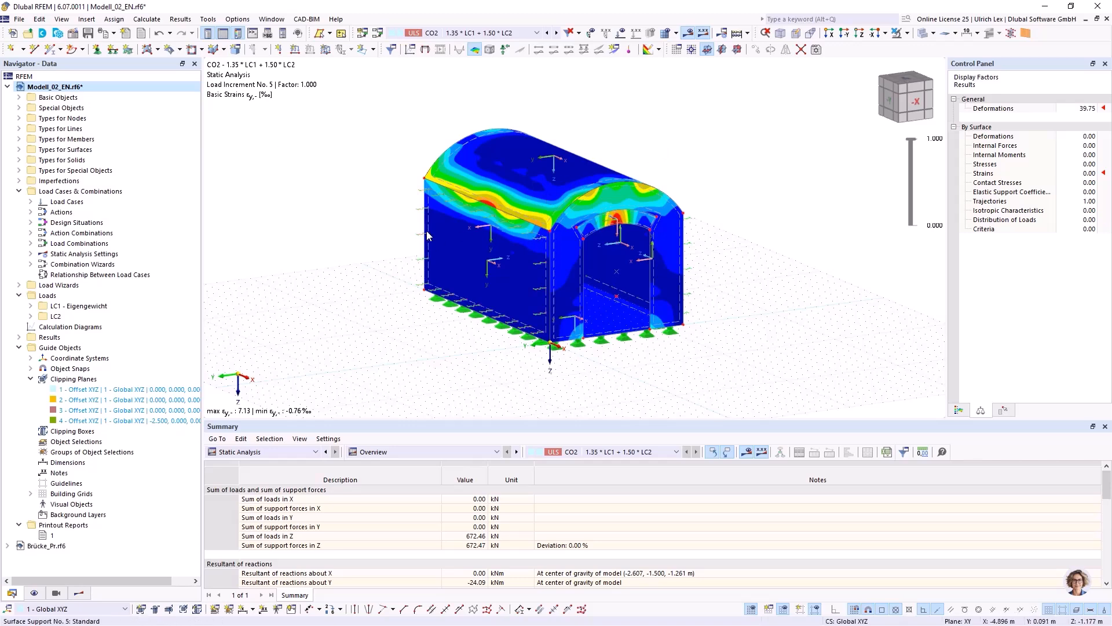
mouse_move(431, 232)
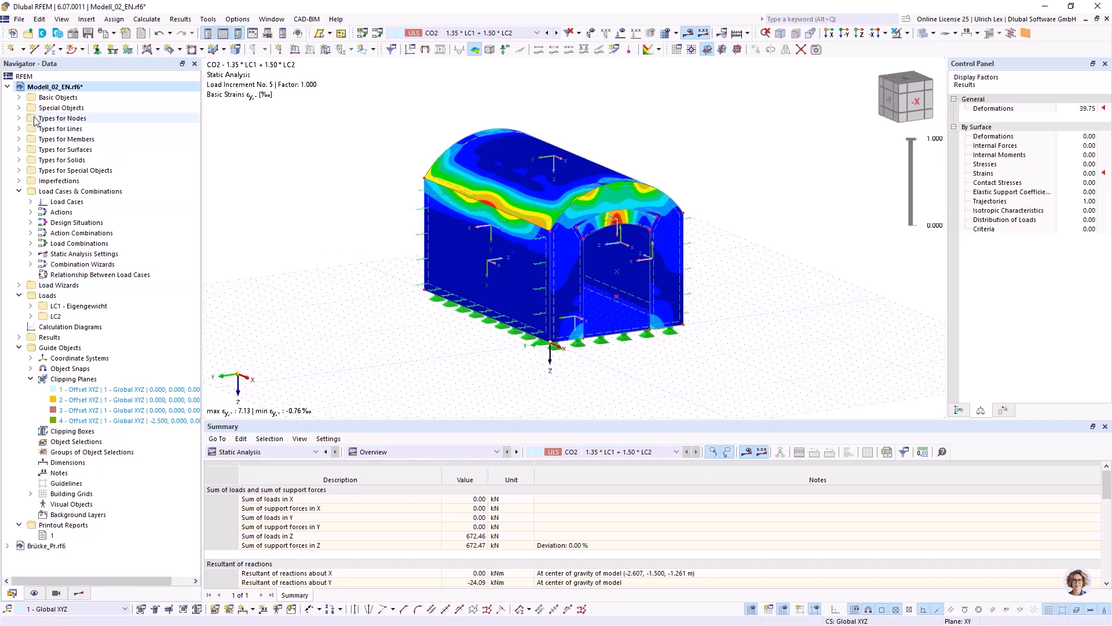
left_click(20, 98)
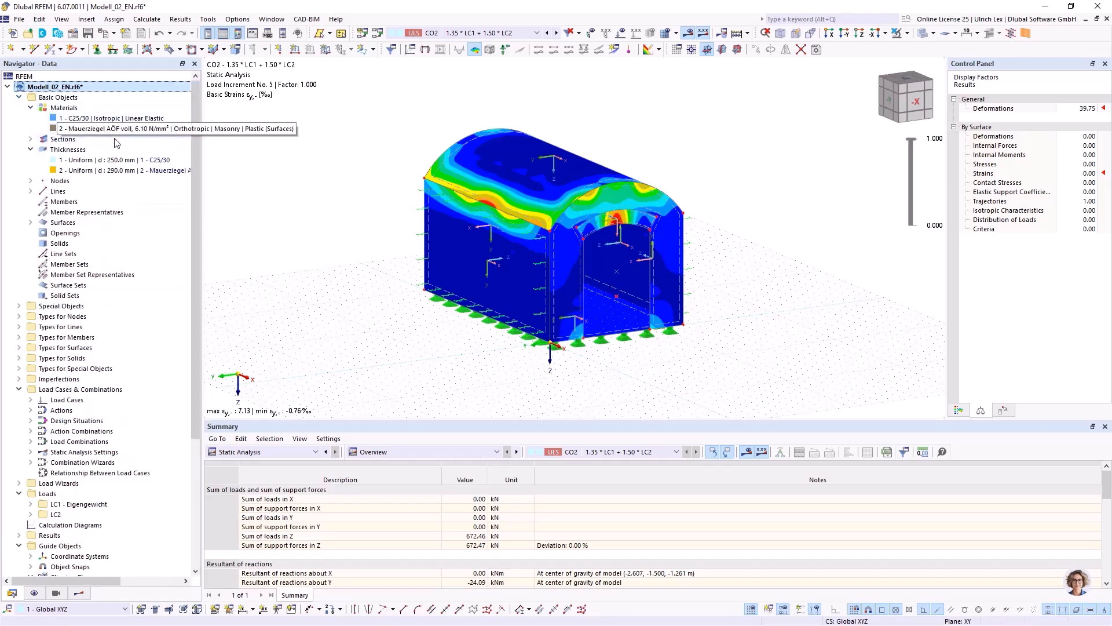
double_click(94, 170)
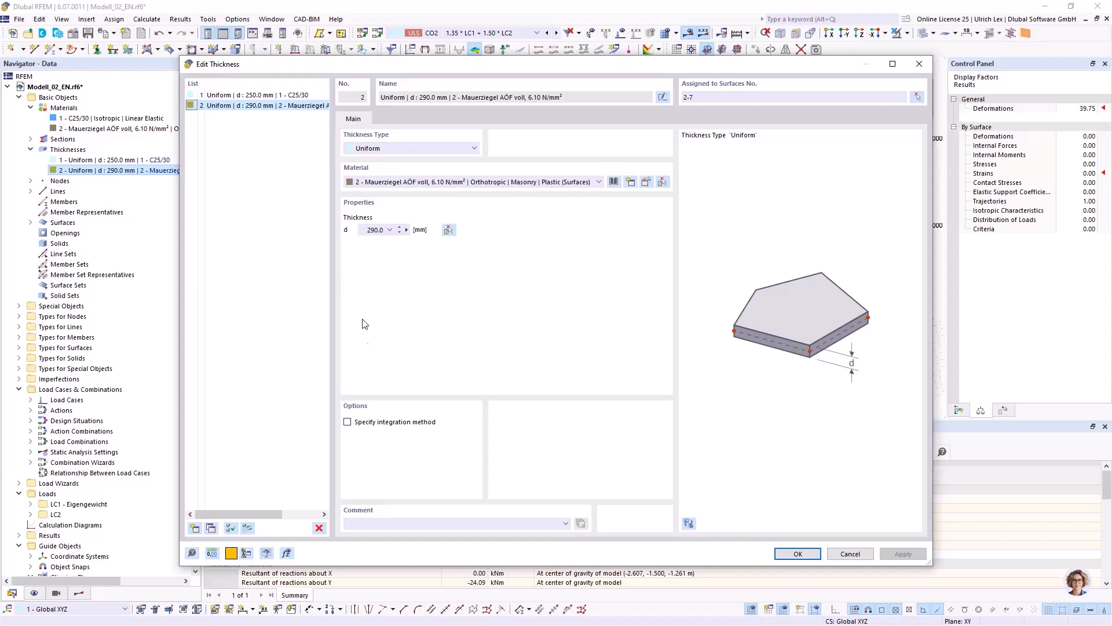
left_click(348, 423)
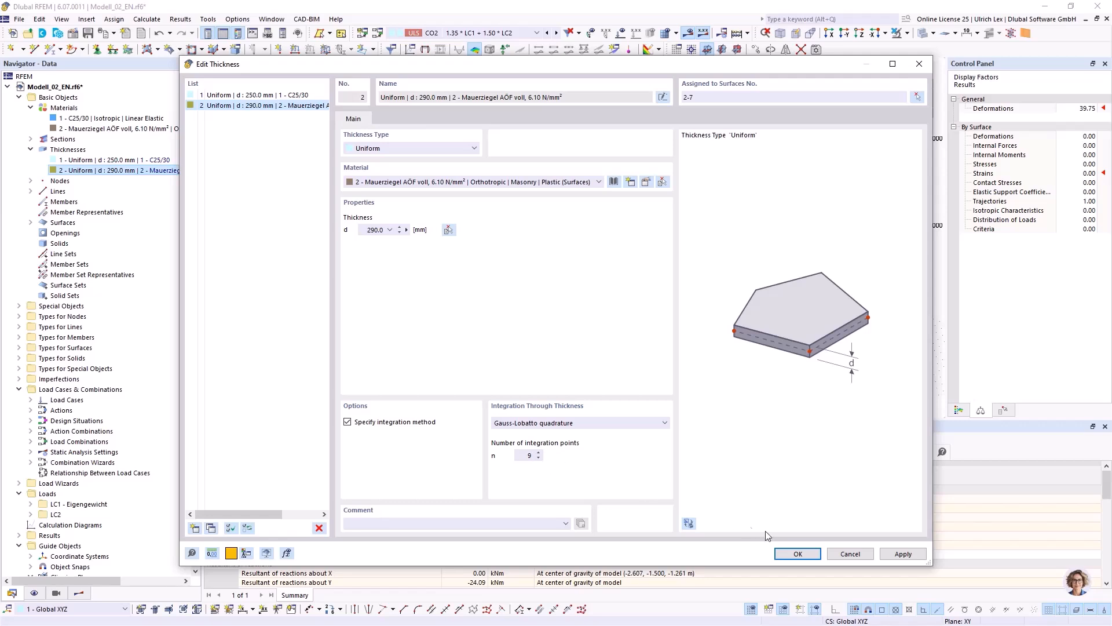
left_click(850, 553)
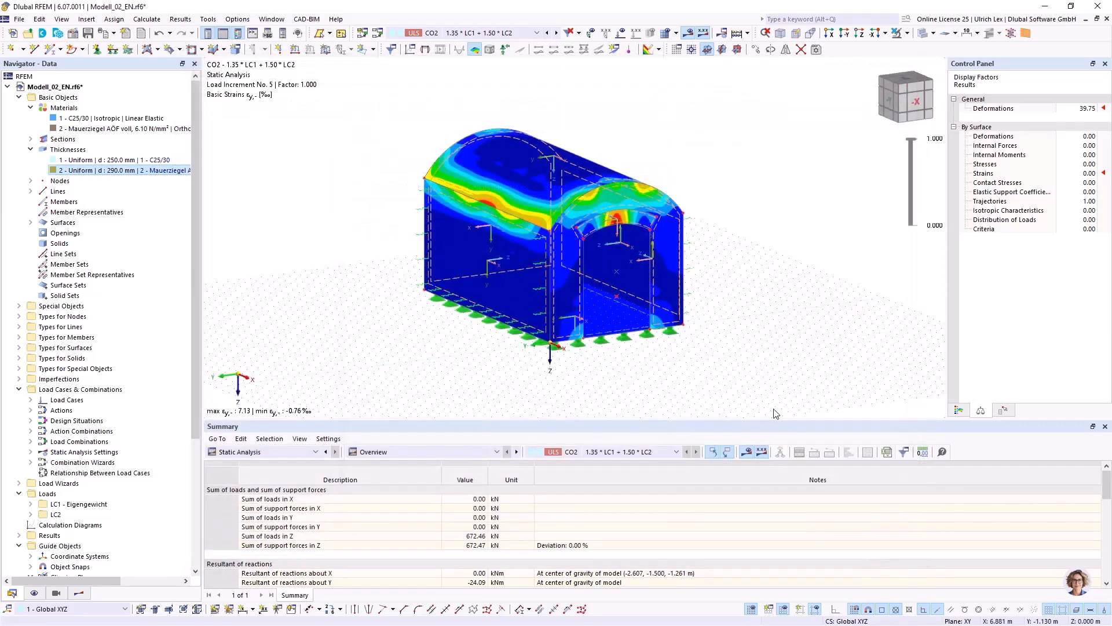
Return to the Brücke_Pr model and view the whole arch bridge with its LC2 loads.
left_click(8, 87)
double_click(47, 98)
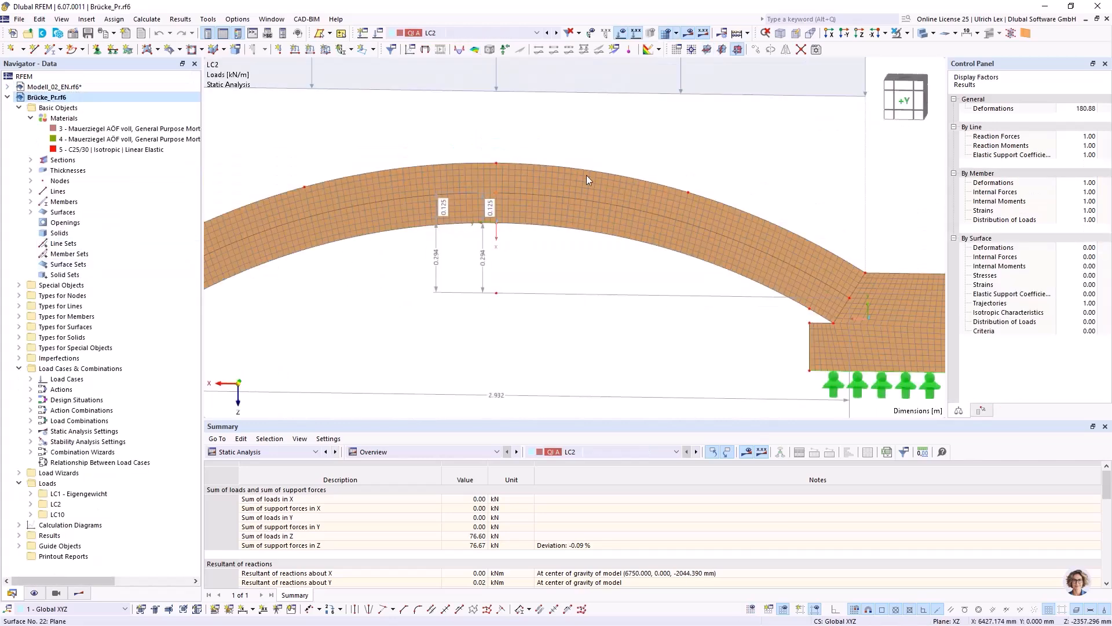
scroll(742, 200, "down", 5)
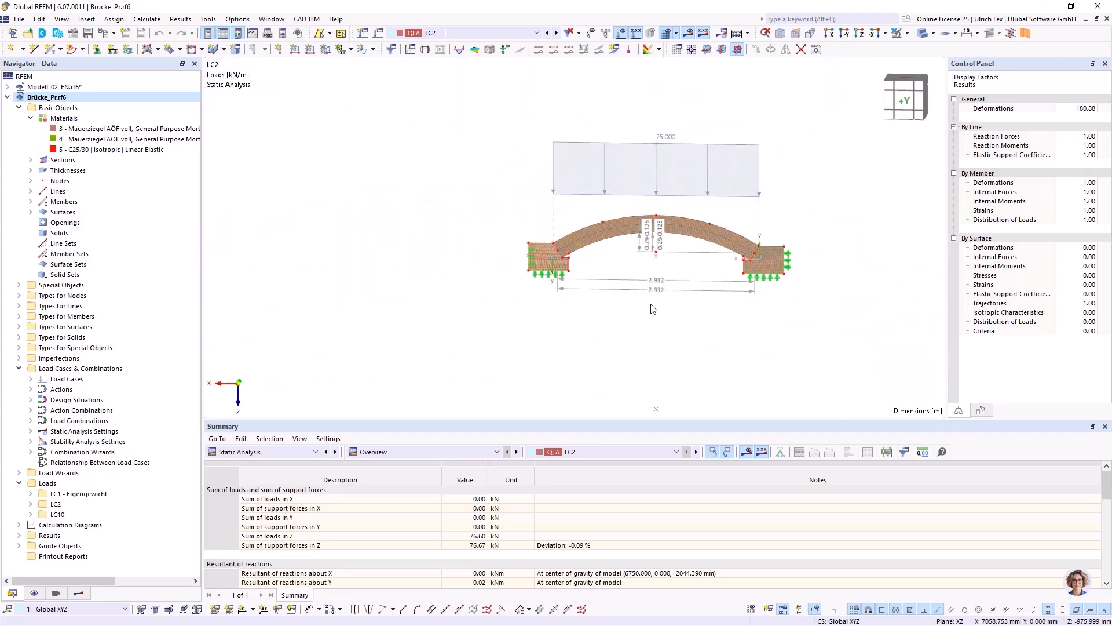
scroll(791, 169, "up", 2)
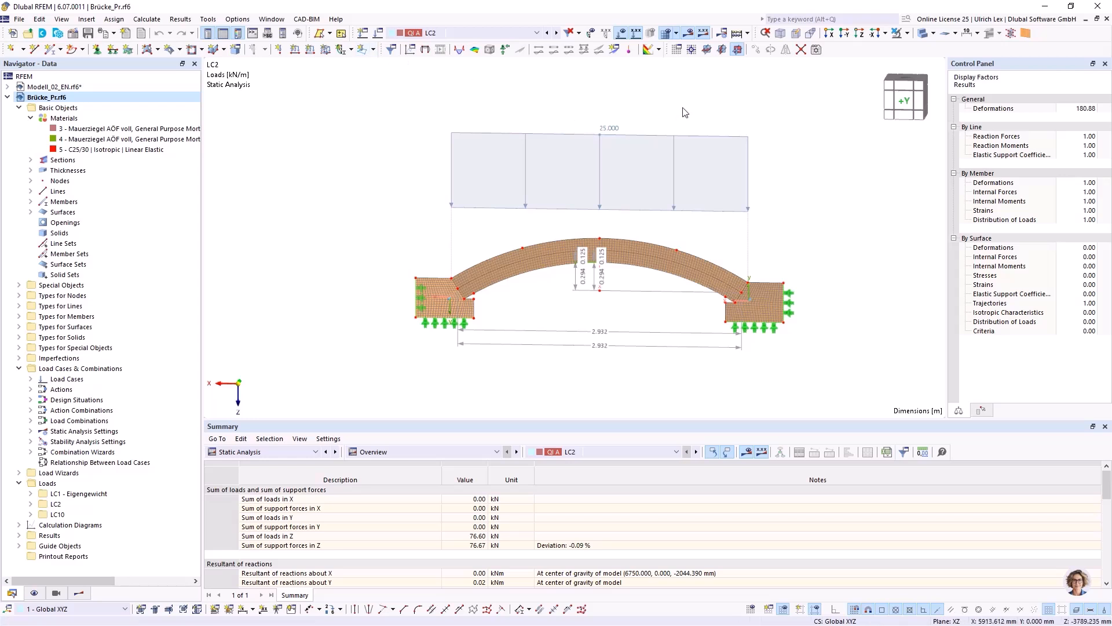
scroll(822, 139, "up", 1)
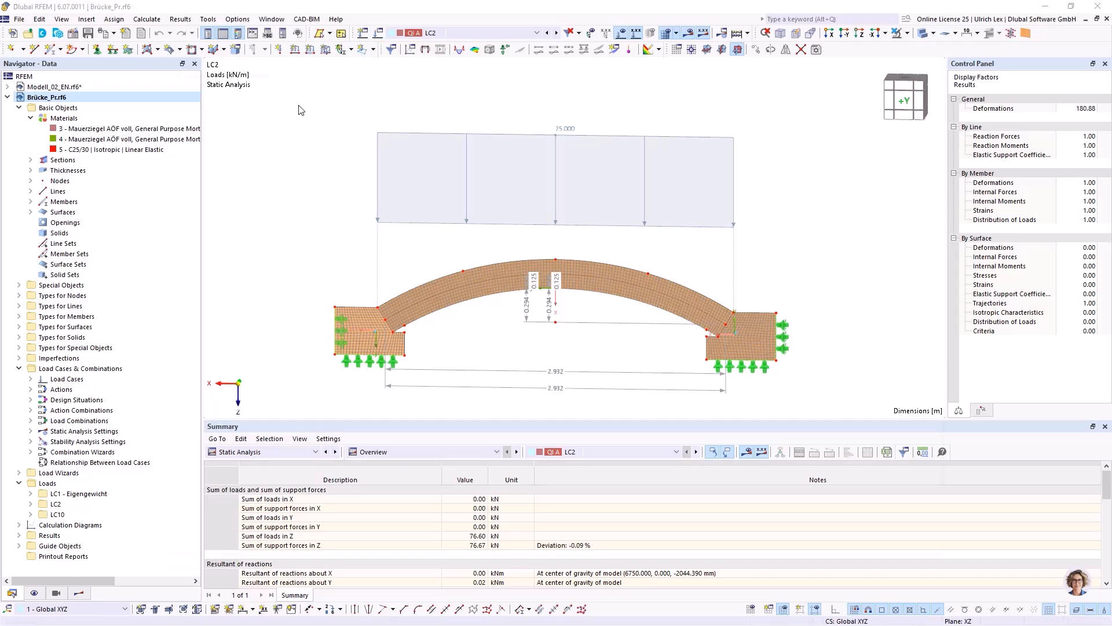
Review the LC2 load case settings, including the critical load calculation, alongside the loaded arch.
left_click(378, 33)
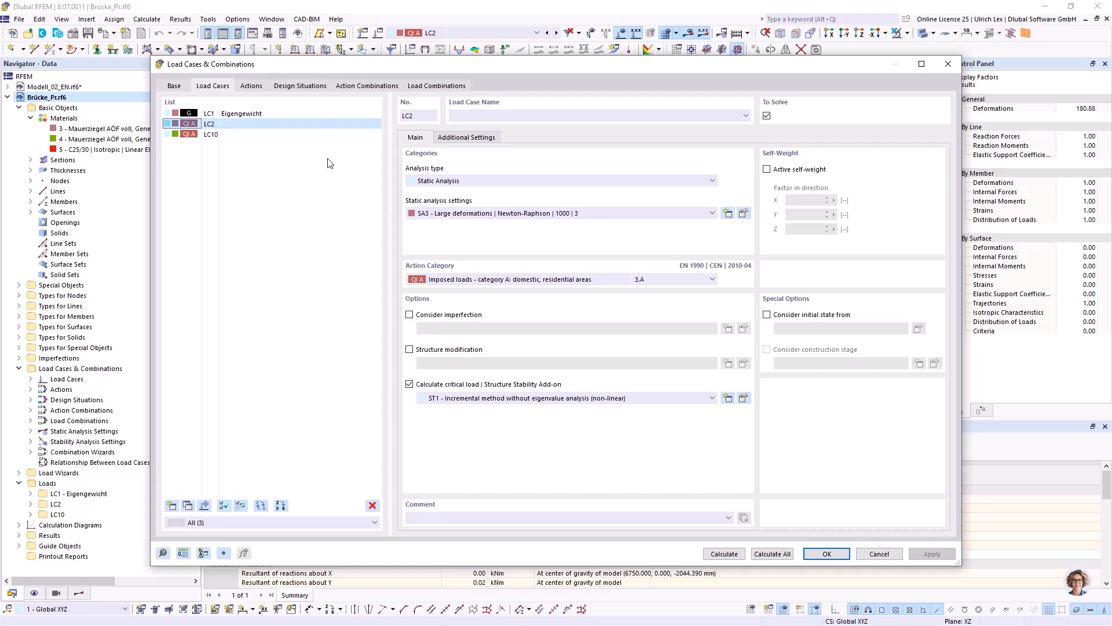
left_click_drag(476, 66, 424, 353)
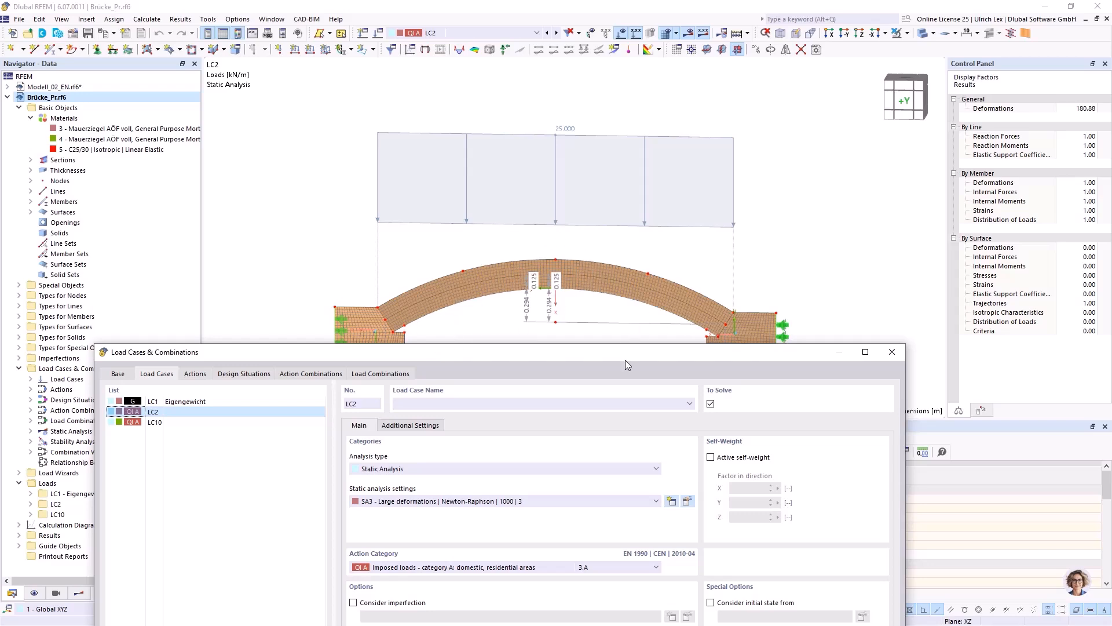
left_click_drag(624, 354, 617, 52)
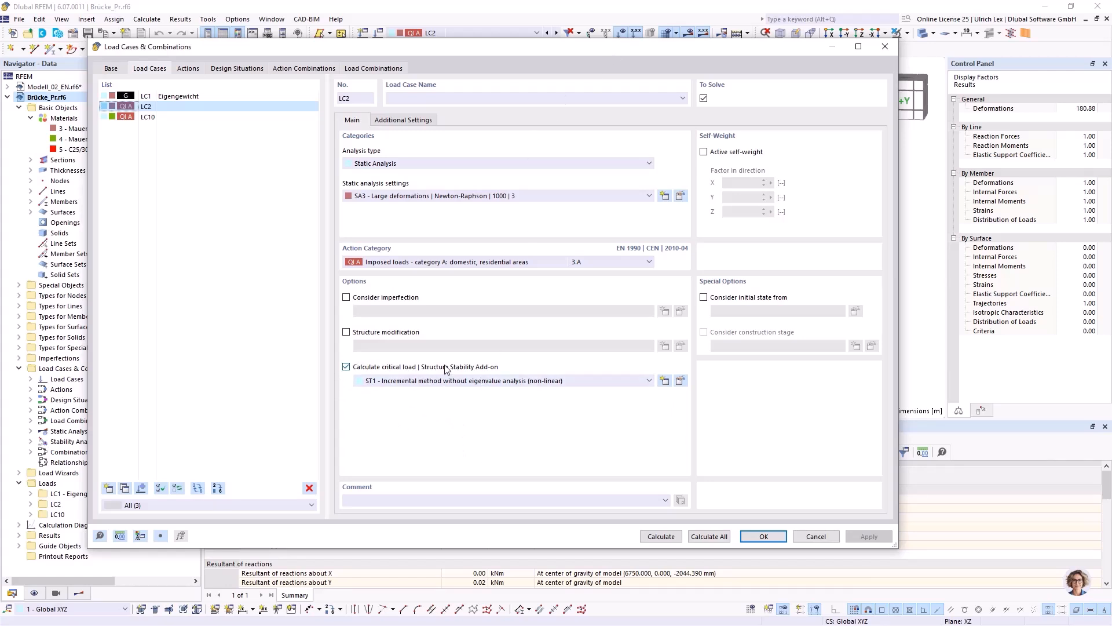
Check the incrementally increasing loading parameters of stability analysis settings ST1 for LC2, and close the load case settings.
left_click(680, 381)
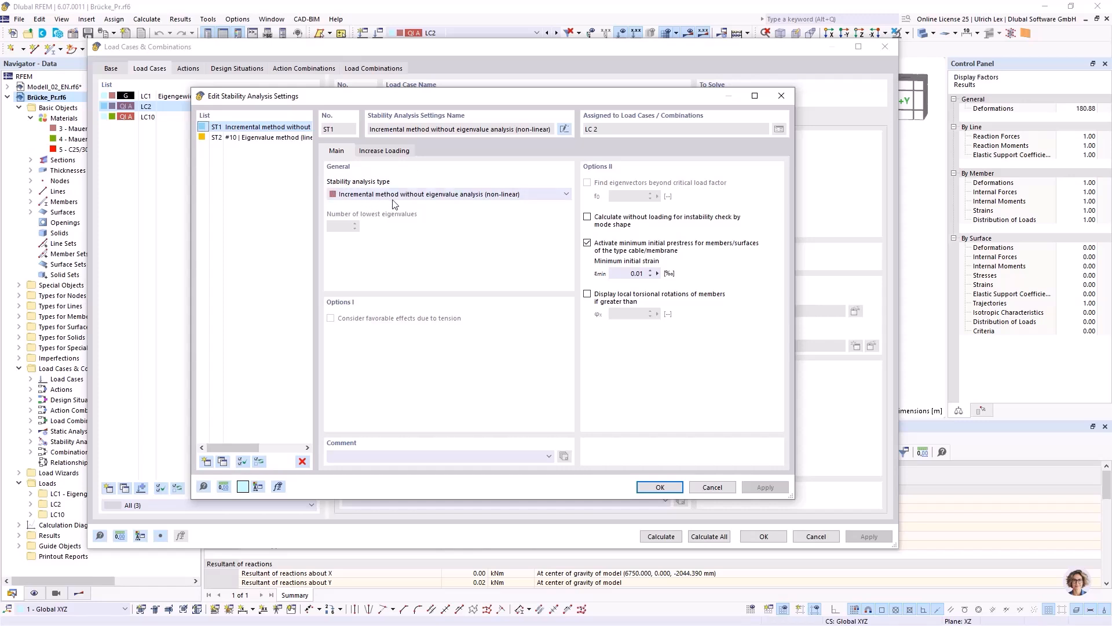
left_click(385, 152)
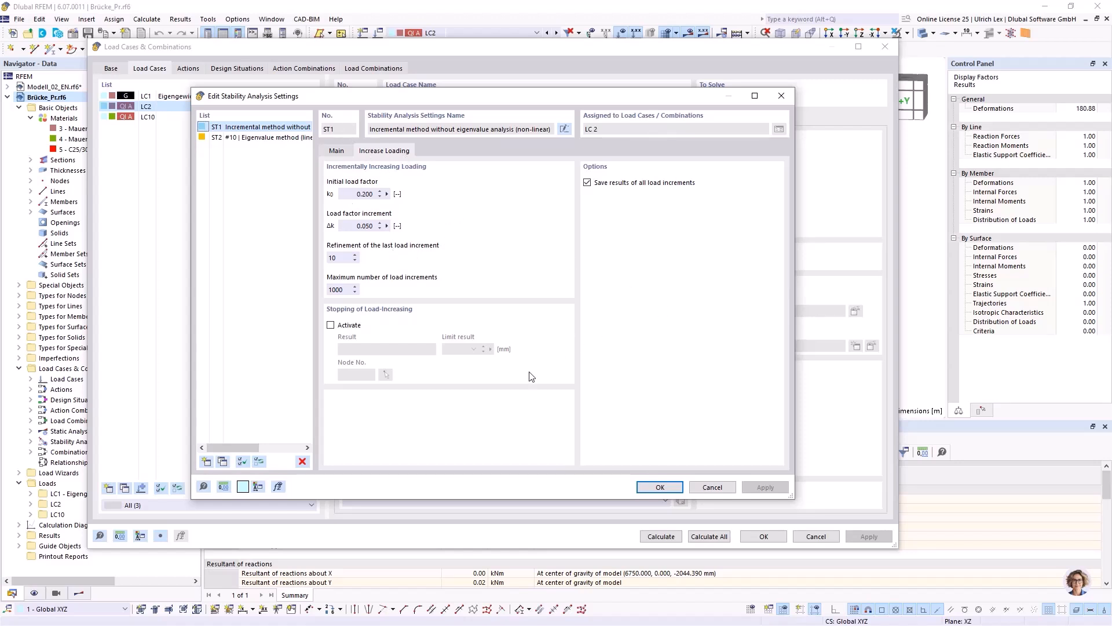
left_click_drag(494, 95, 549, 82)
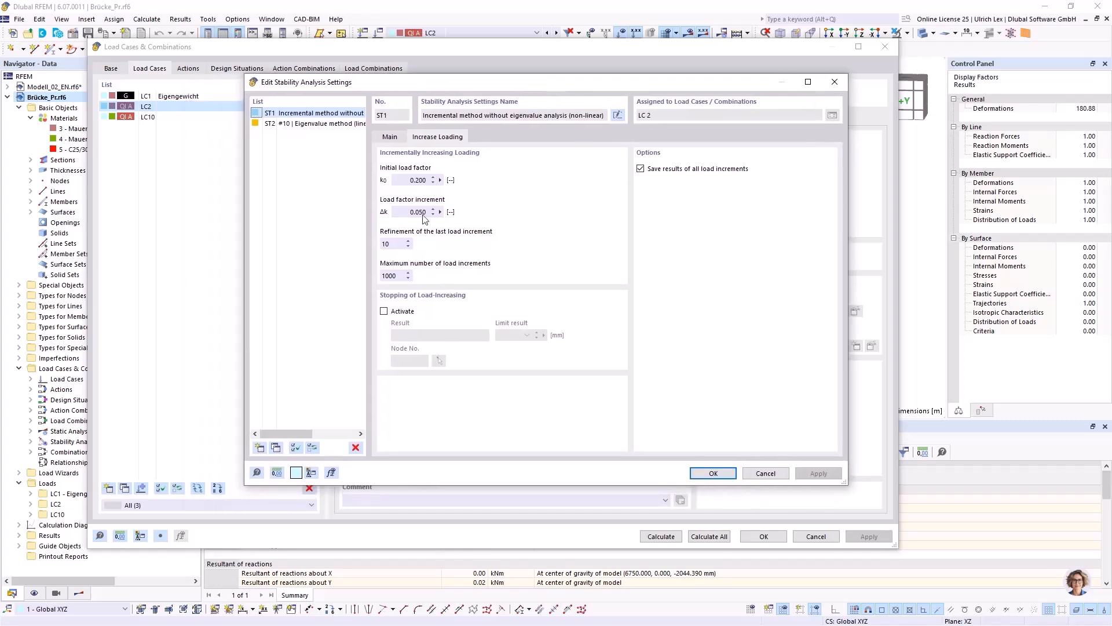
left_click_drag(557, 83, 564, 84)
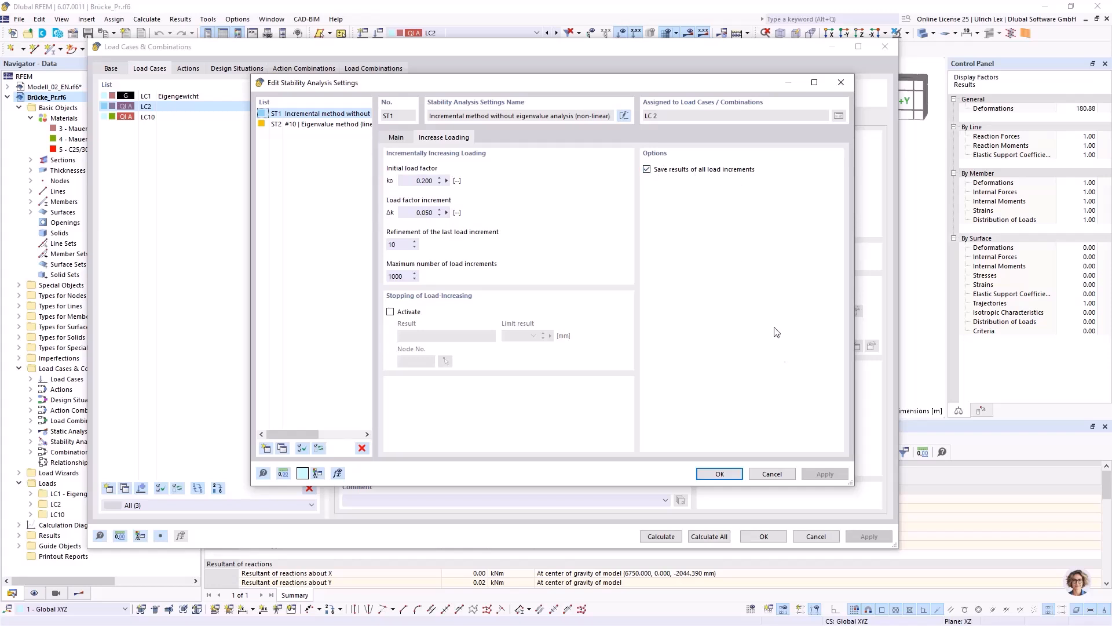
left_click(719, 473)
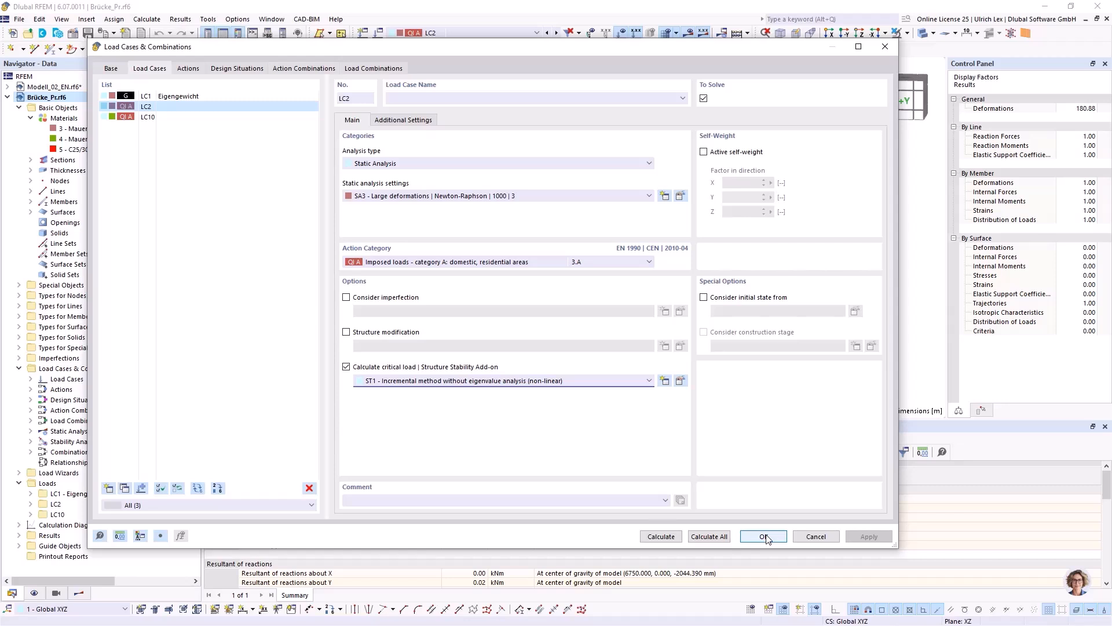
left_click_drag(542, 47, 529, 28)
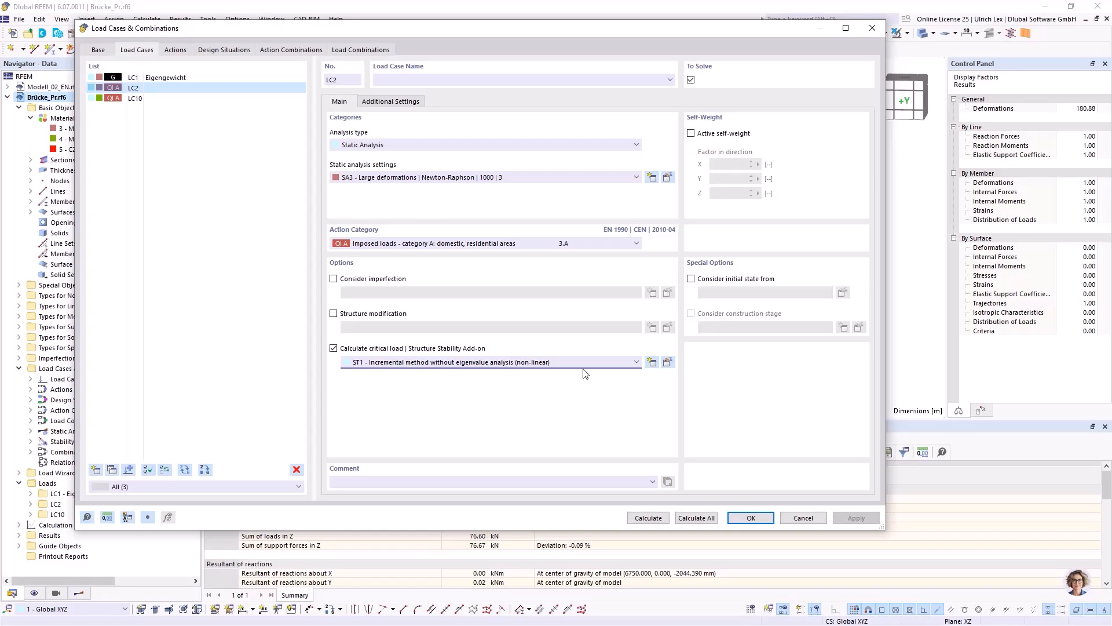
left_click(767, 520)
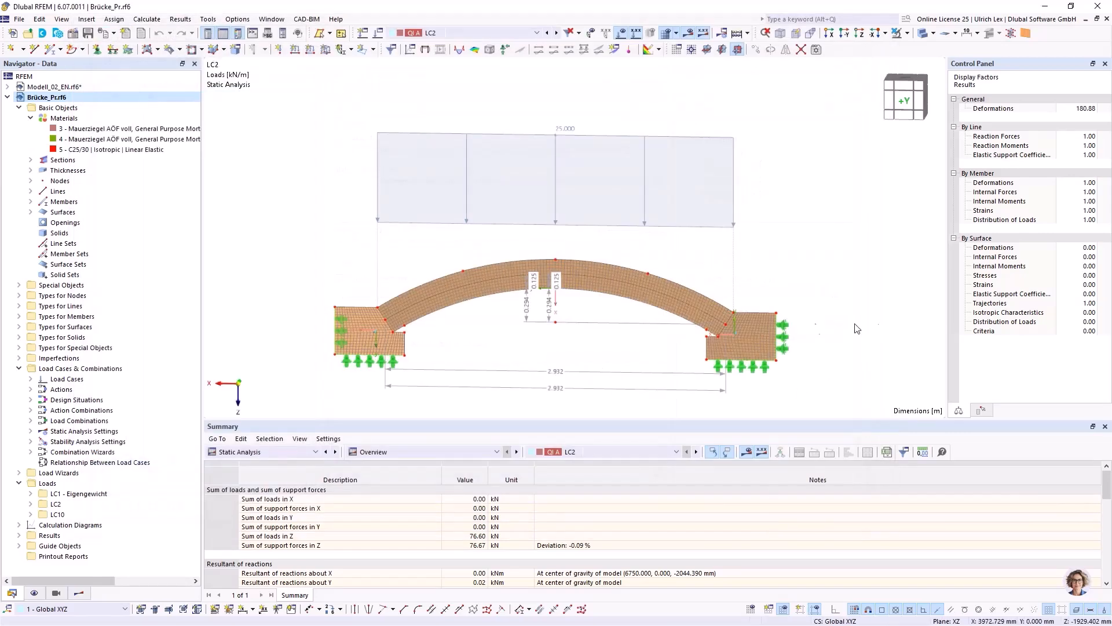
Switch the LC2 results to Incremental Stability Analysis and turn on the global deformations of the arch.
scroll(355, 203, "down", 2)
scroll(447, 317, "up", 2)
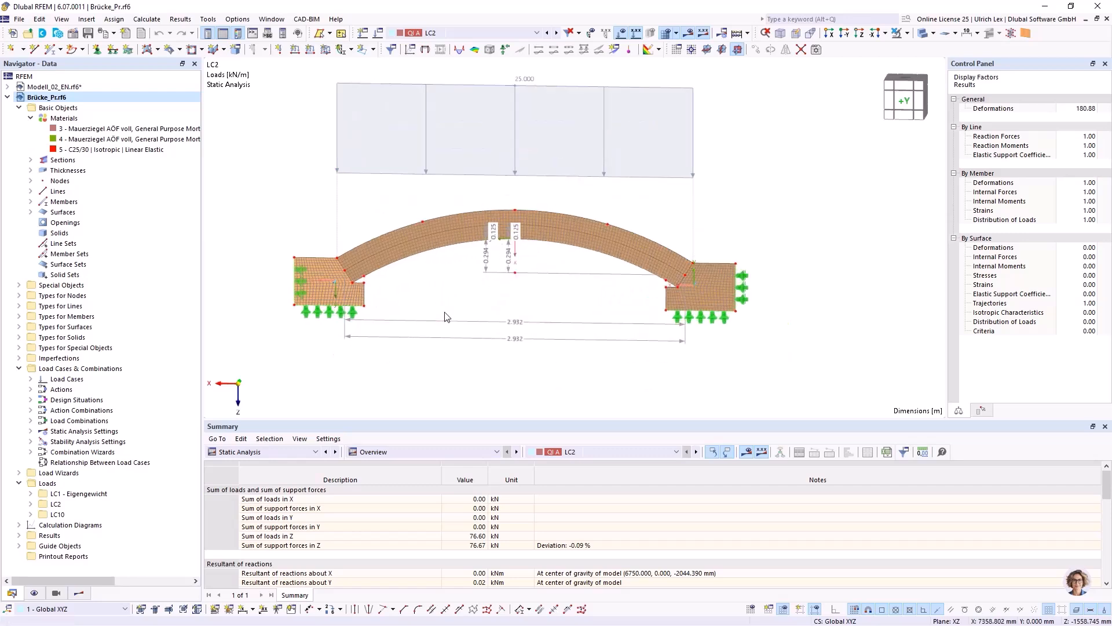
left_click(687, 33)
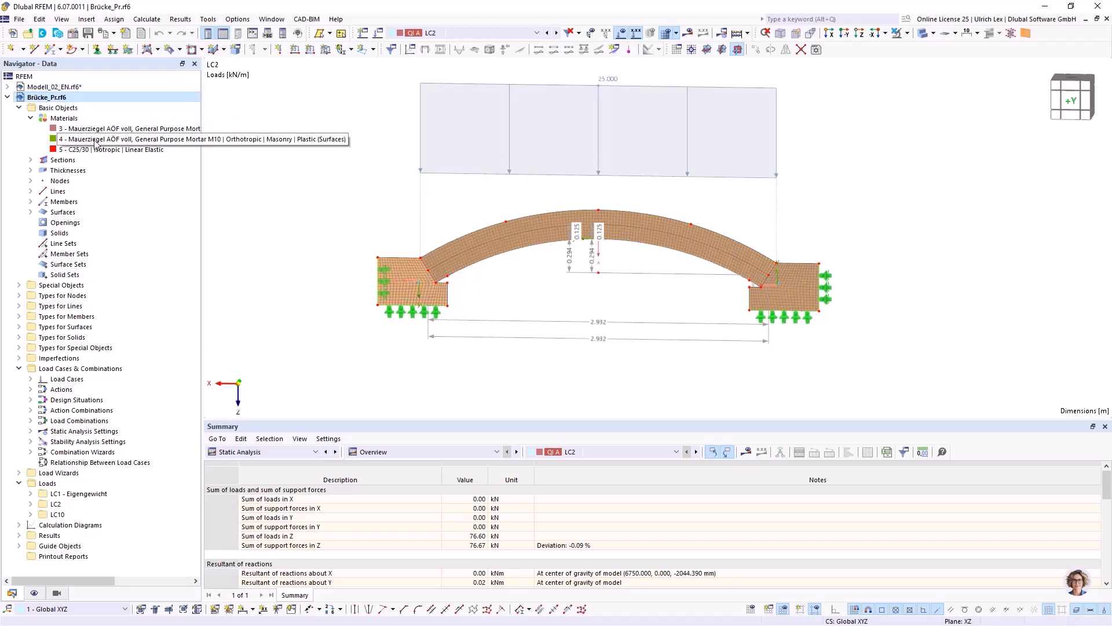
left_click(688, 33)
left_click(141, 78)
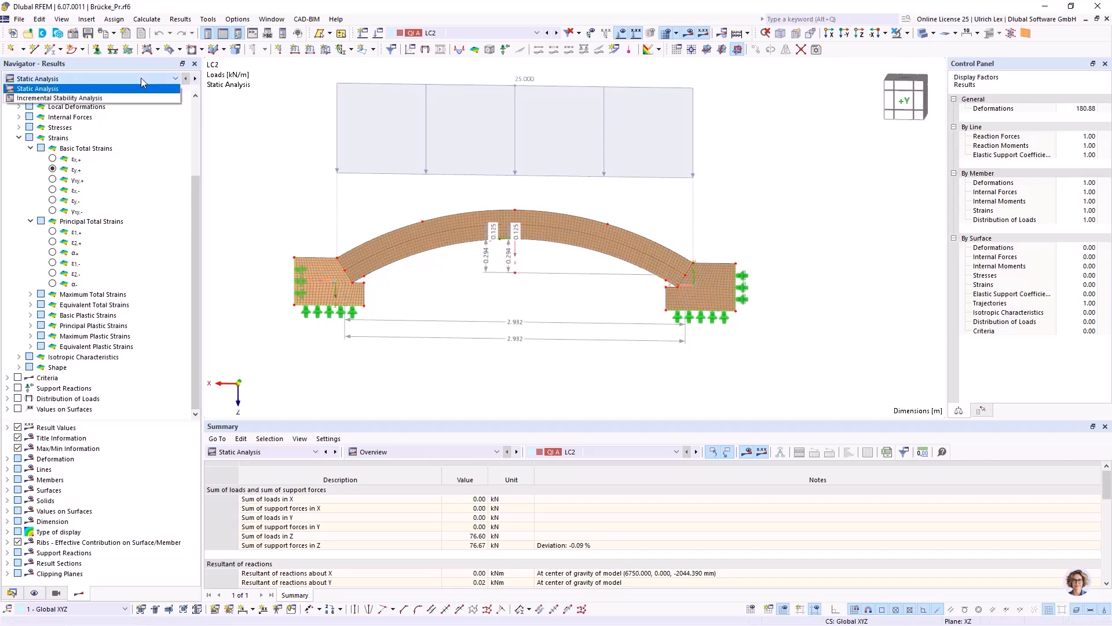
left_click(115, 96)
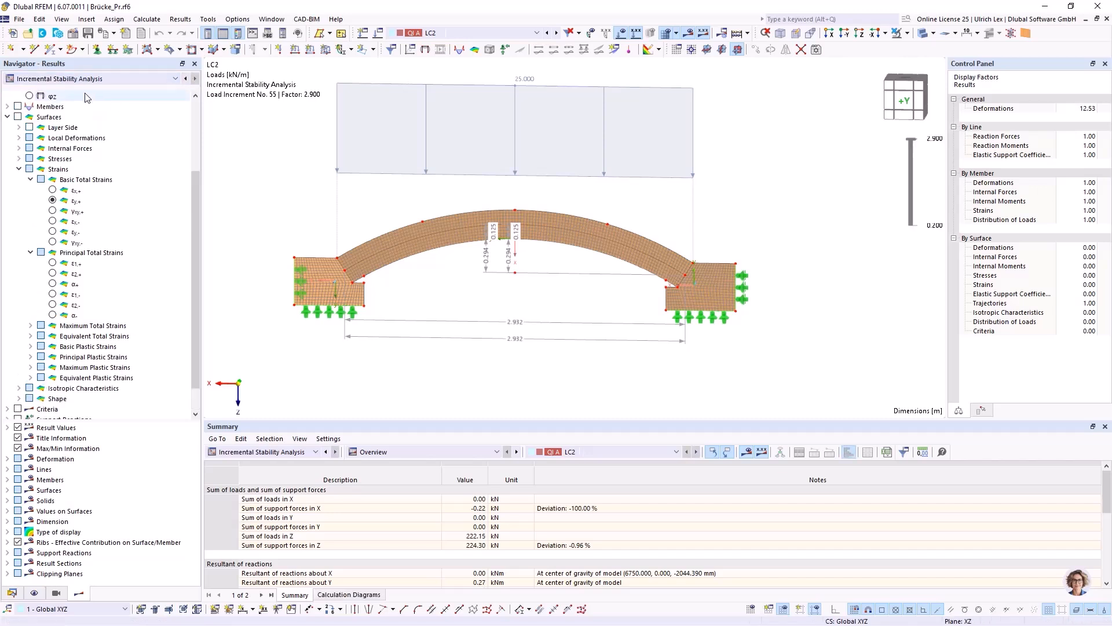
scroll(107, 186, "up", 3)
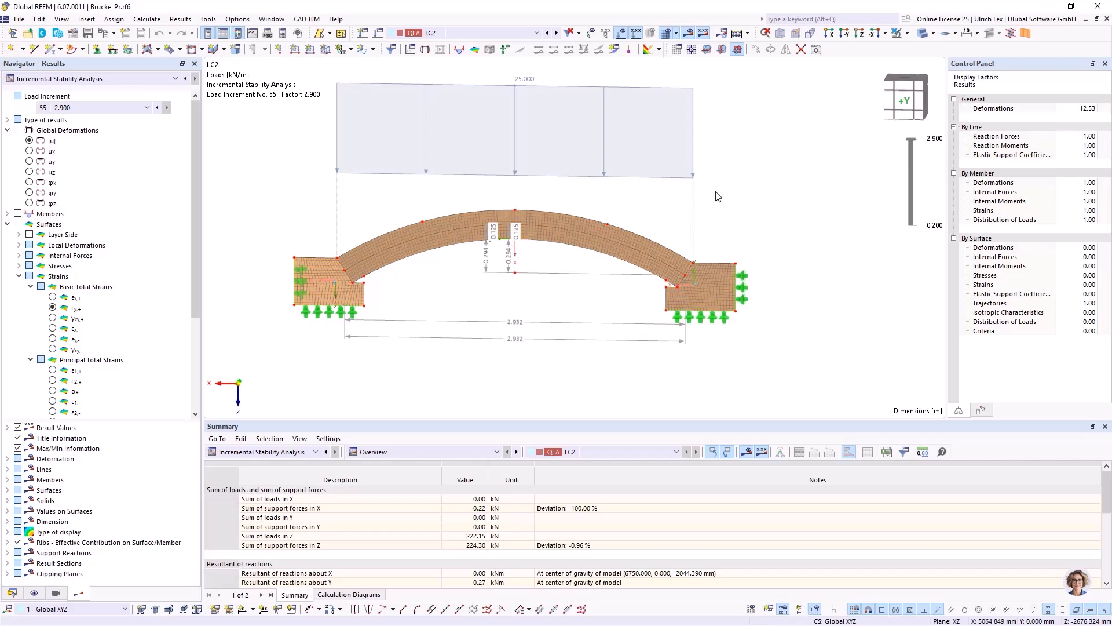
scroll(713, 188, "down", 1)
scroll(287, 144, "up", 1)
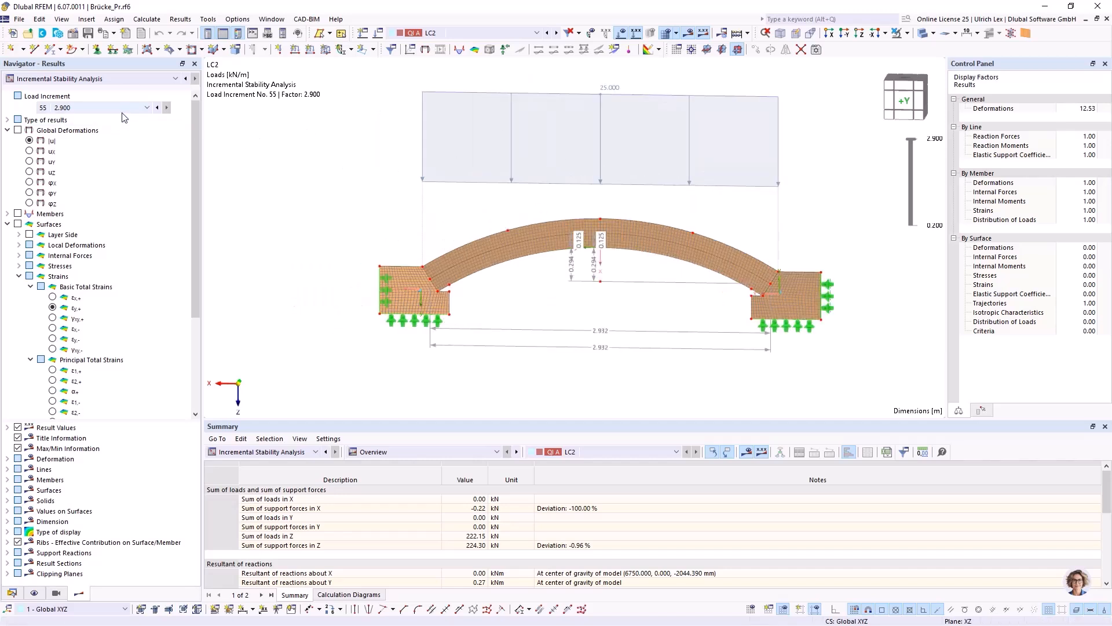
left_click(18, 130)
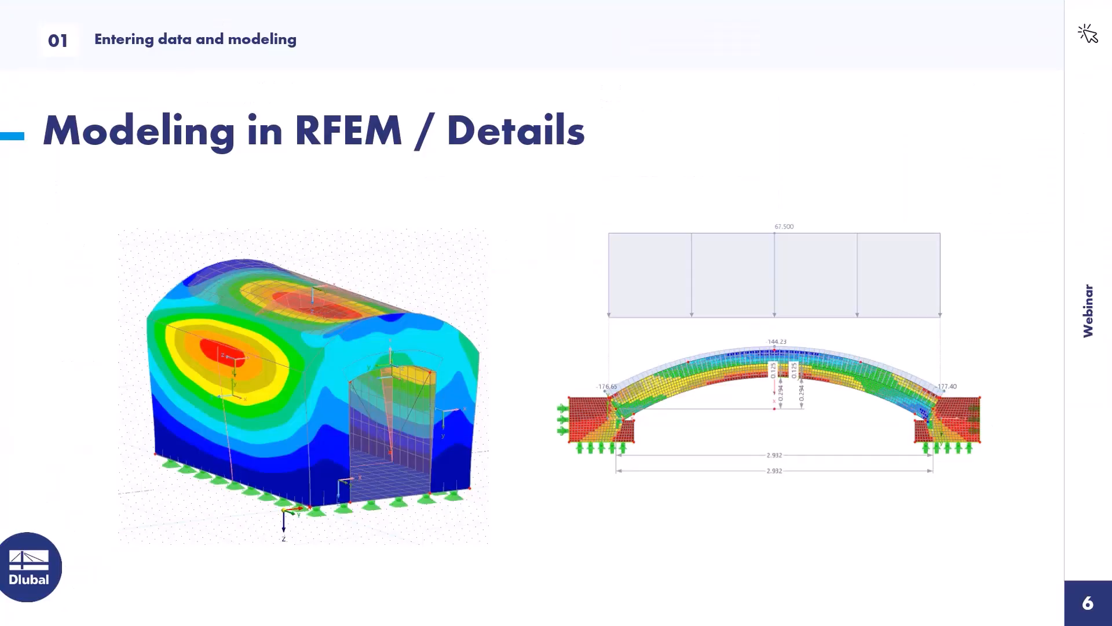
left_click(484, 264)
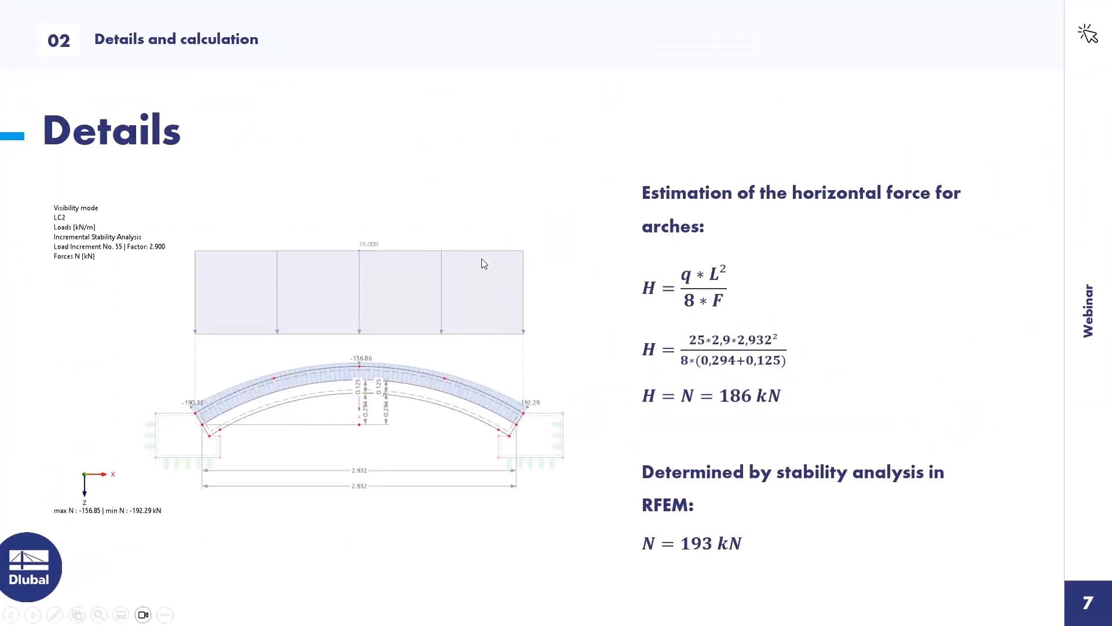
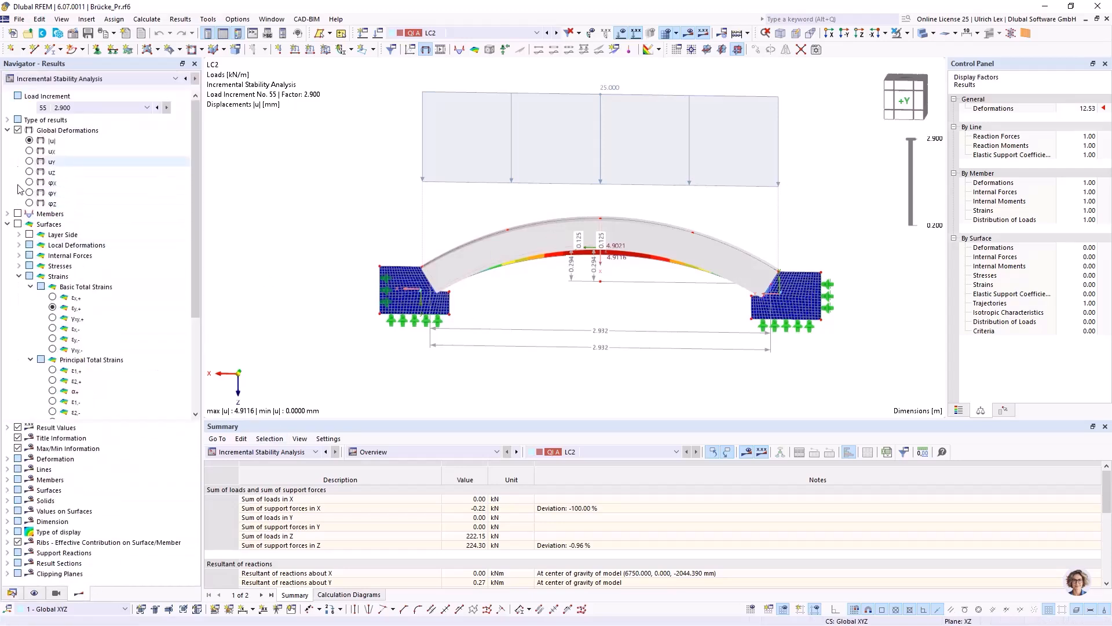
Replace the global deformations with the member axial forces N on the arch and switch the model display to wireframe.
left_click(18, 214)
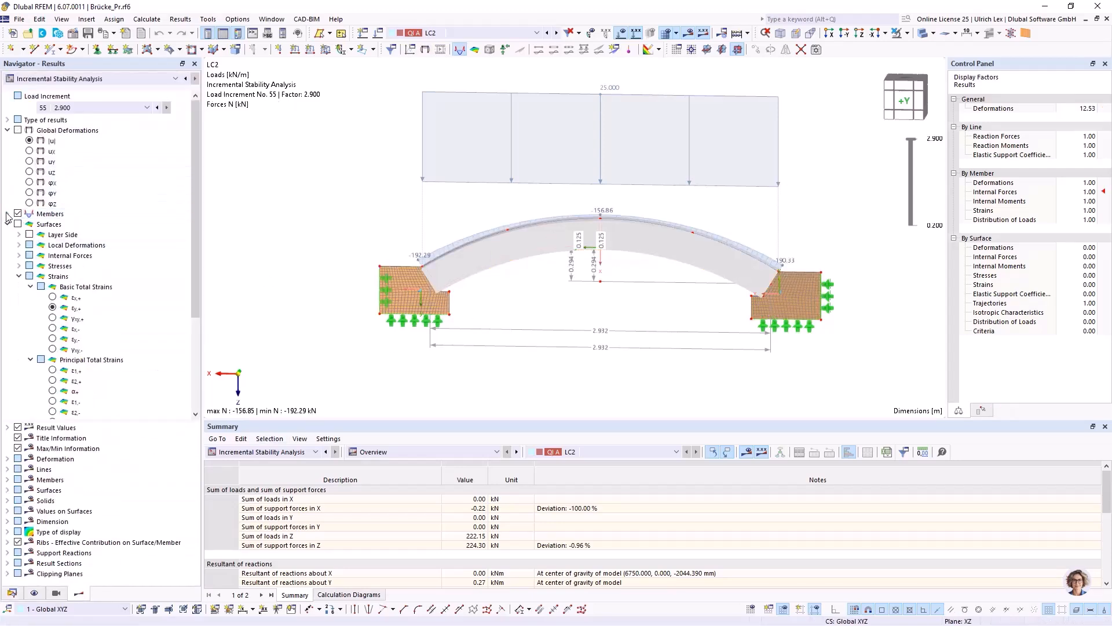
left_click(7, 214)
scroll(446, 261, "up", 2)
scroll(426, 260, "up", 1)
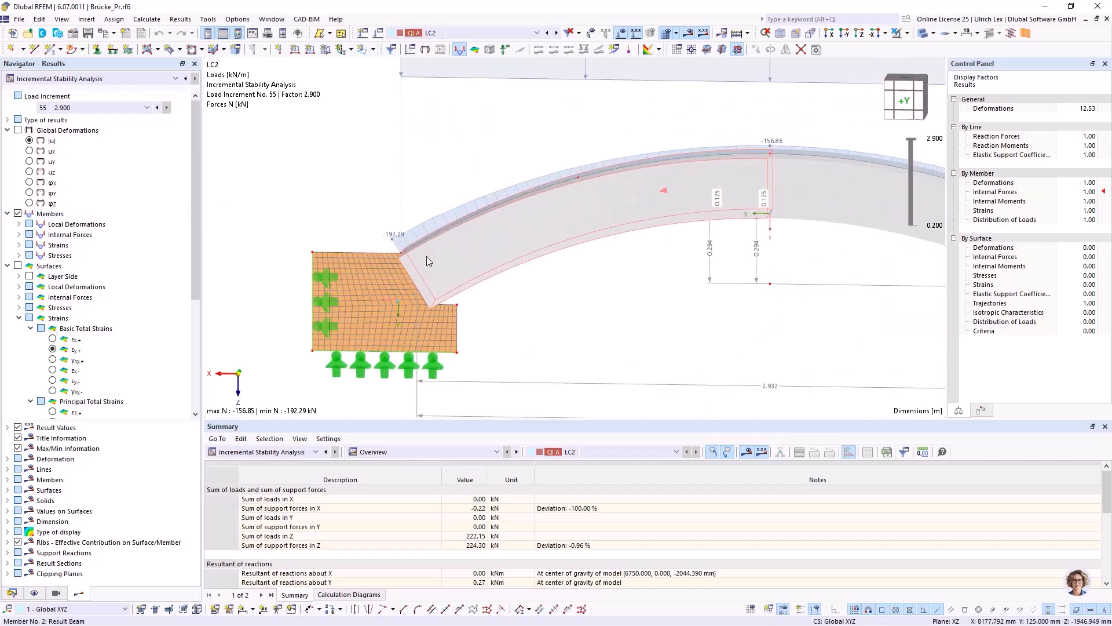
left_click(923, 34)
left_click(923, 36)
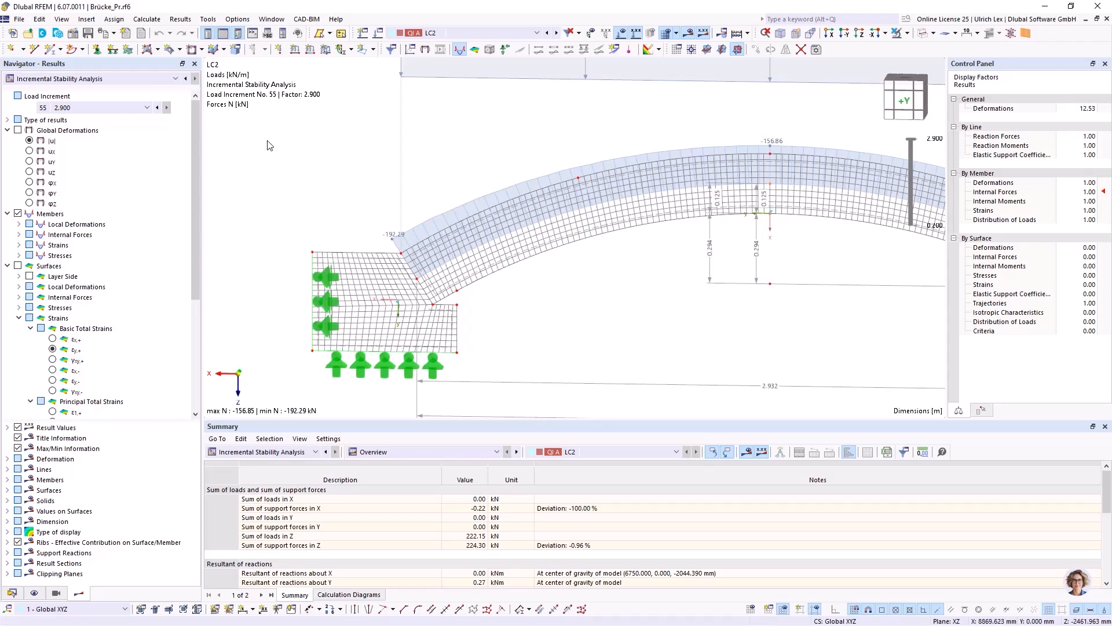
scroll(271, 163, "down", 2)
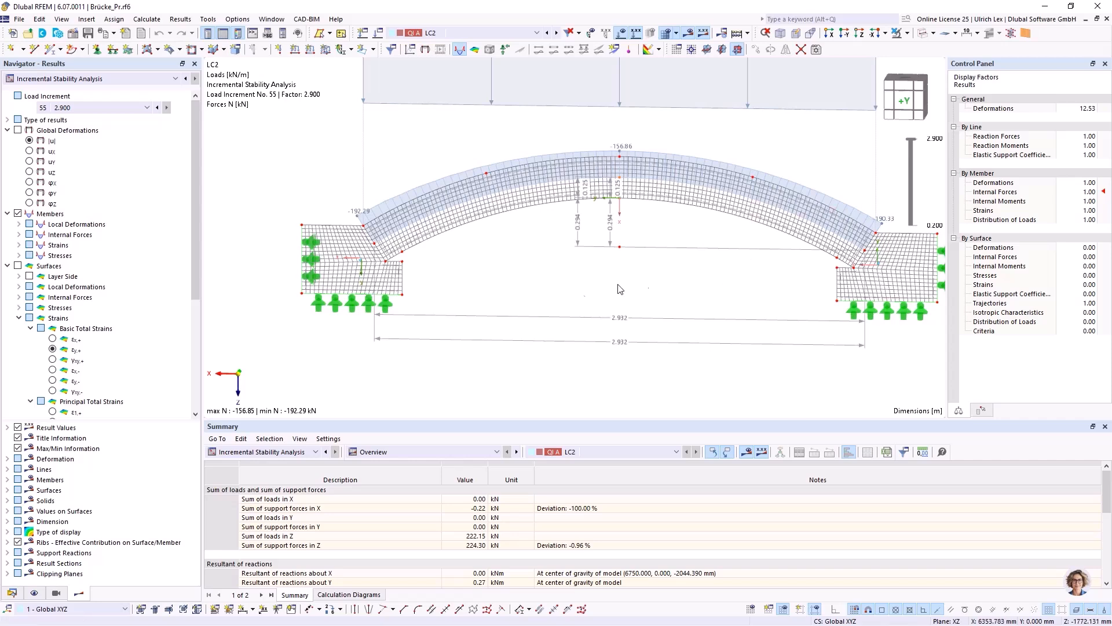
Replace the member results with the surface basic strains εy,+ and restrict the visible objects to the arch without its abutments.
left_click(907, 34)
left_click(906, 35)
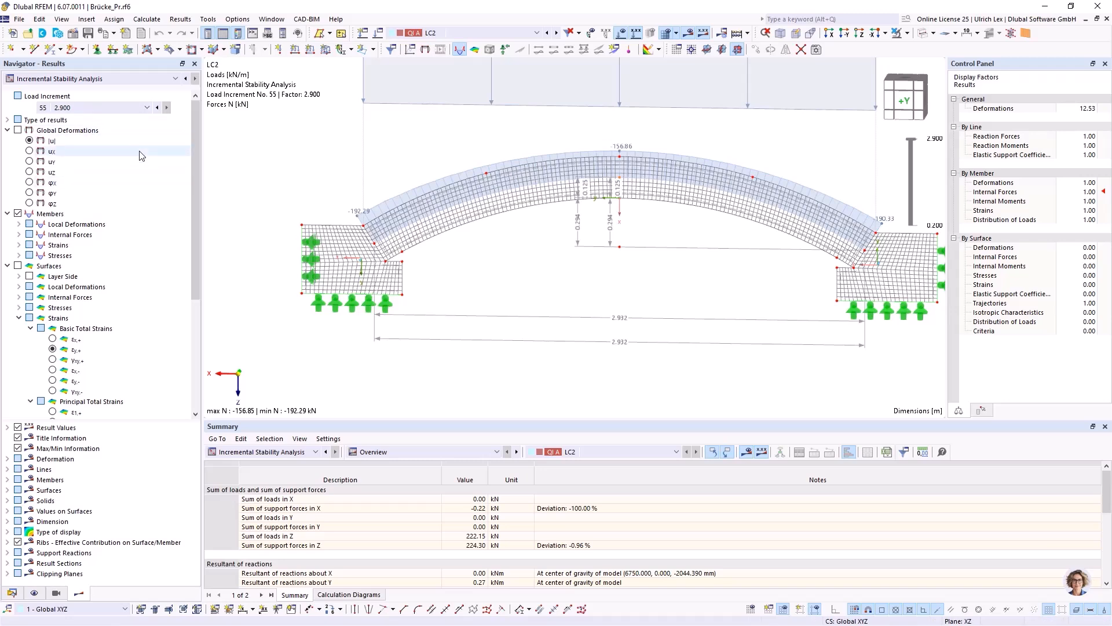
left_click(18, 213)
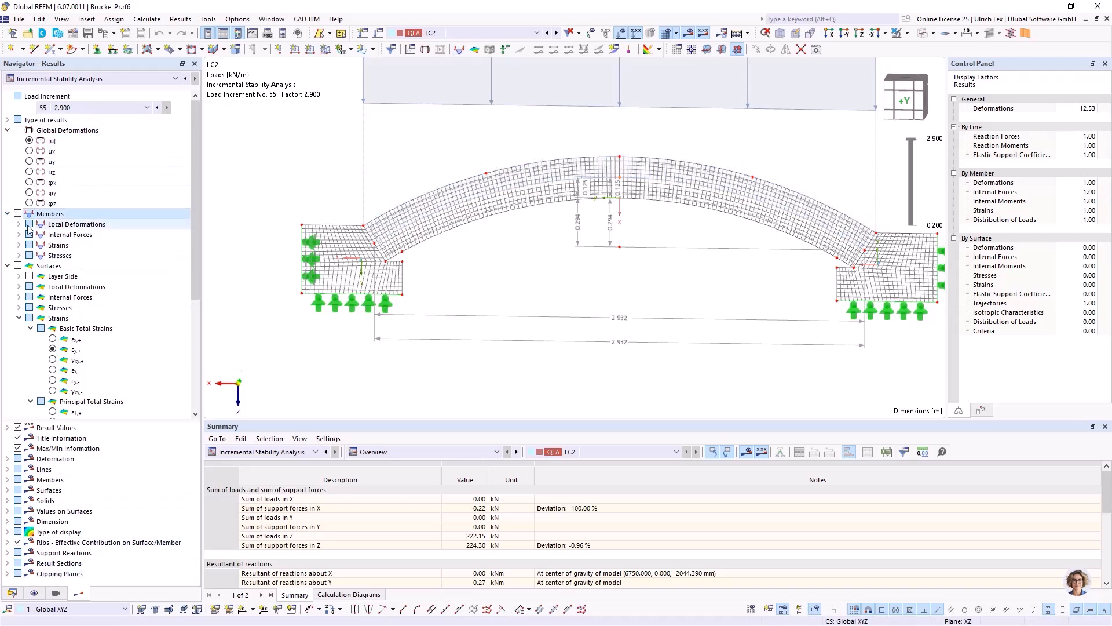
left_click(18, 266)
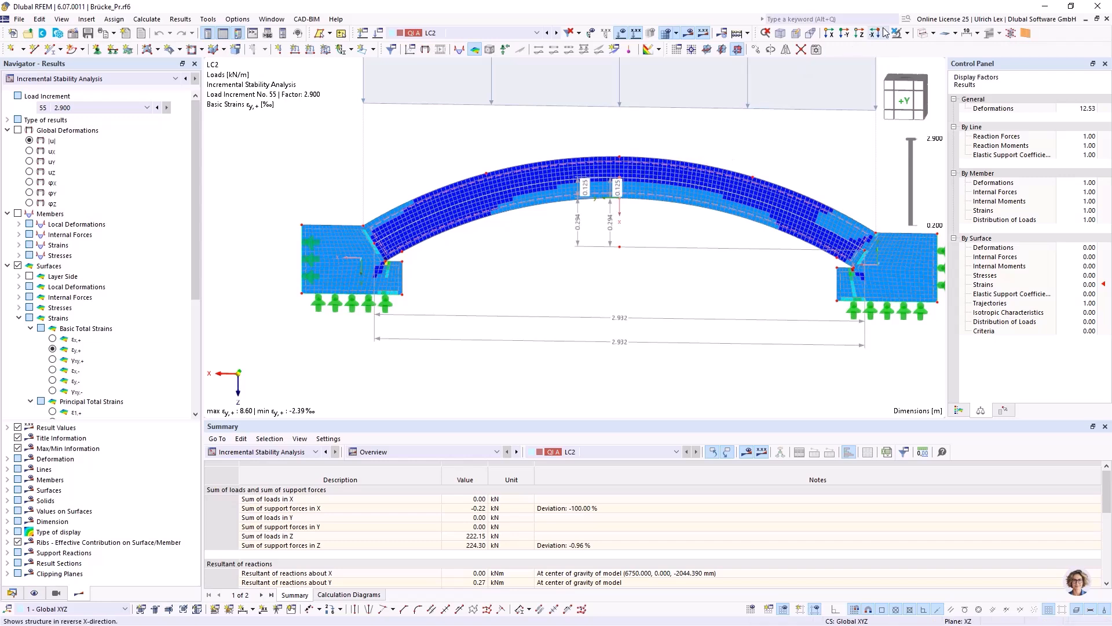
left_click(908, 33)
left_click(898, 49)
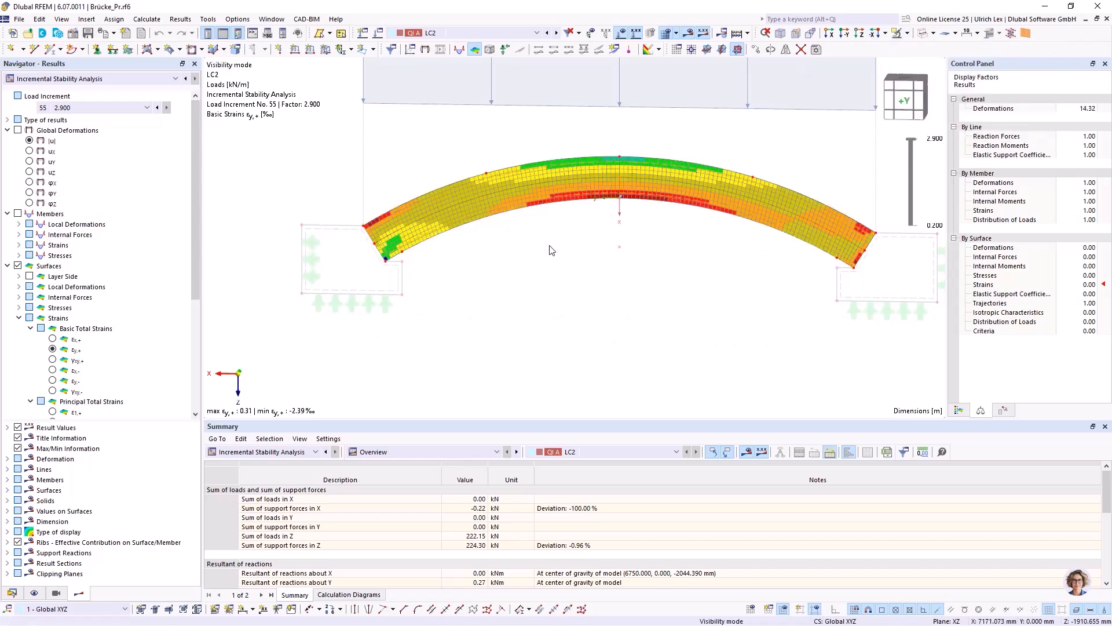
Show the basic surface stresses σy,+ on the arch.
scroll(54, 293, "down", 1)
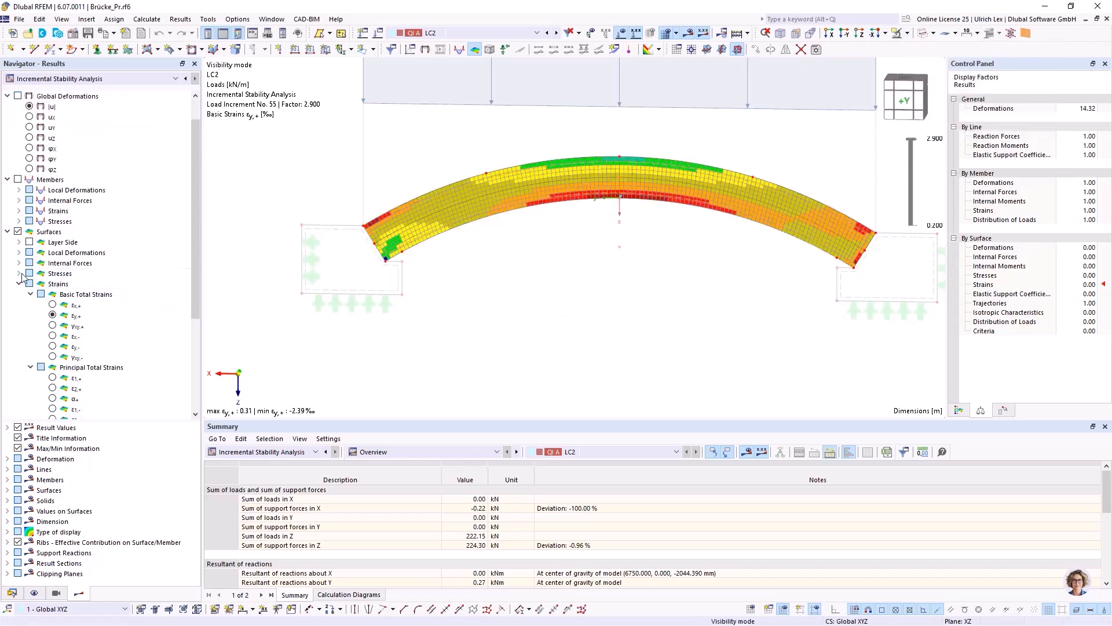
left_click(18, 272)
left_click(30, 284)
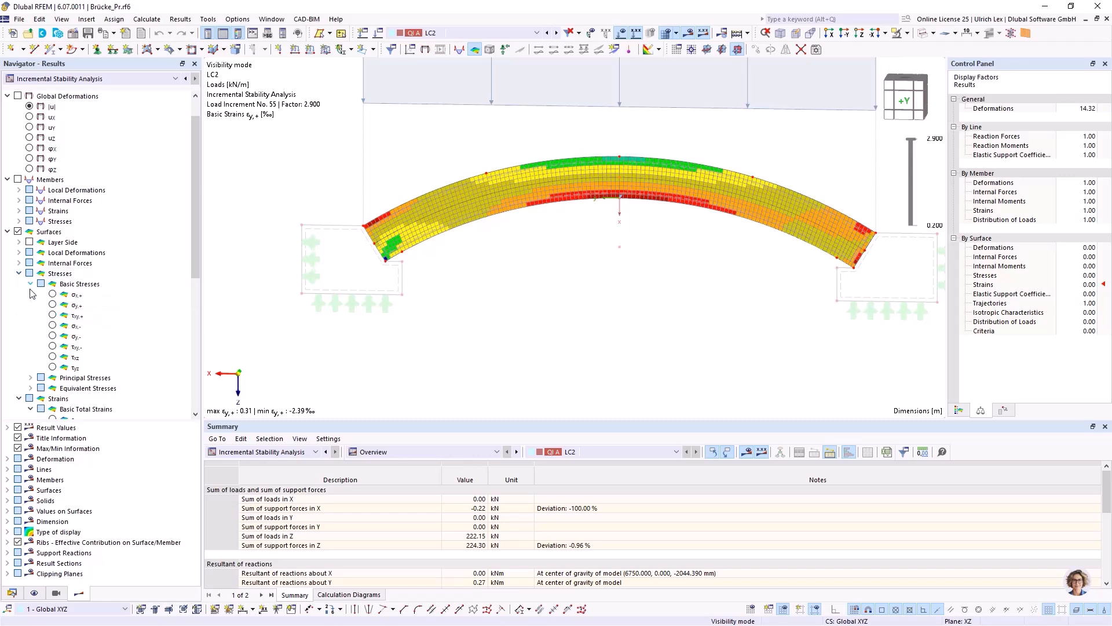
left_click(53, 305)
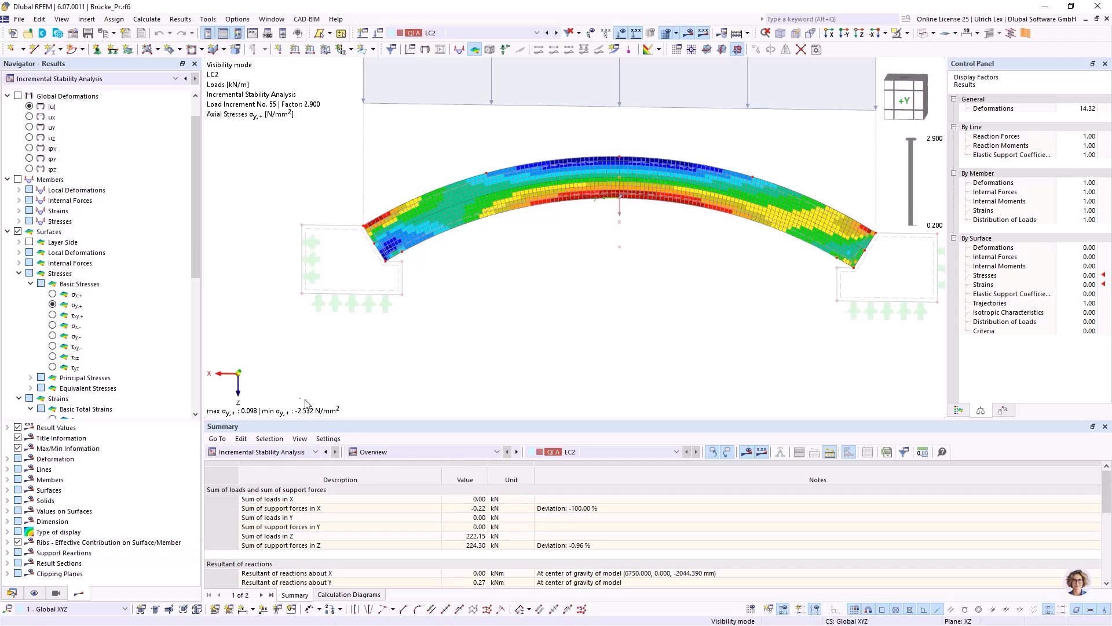
Compare the orthotropic masonry strengths of material 3, Mauerziegel AÖF voll with mortar M10, with the arch stresses, leaving the material unchanged.
left_click(12, 592)
double_click(101, 131)
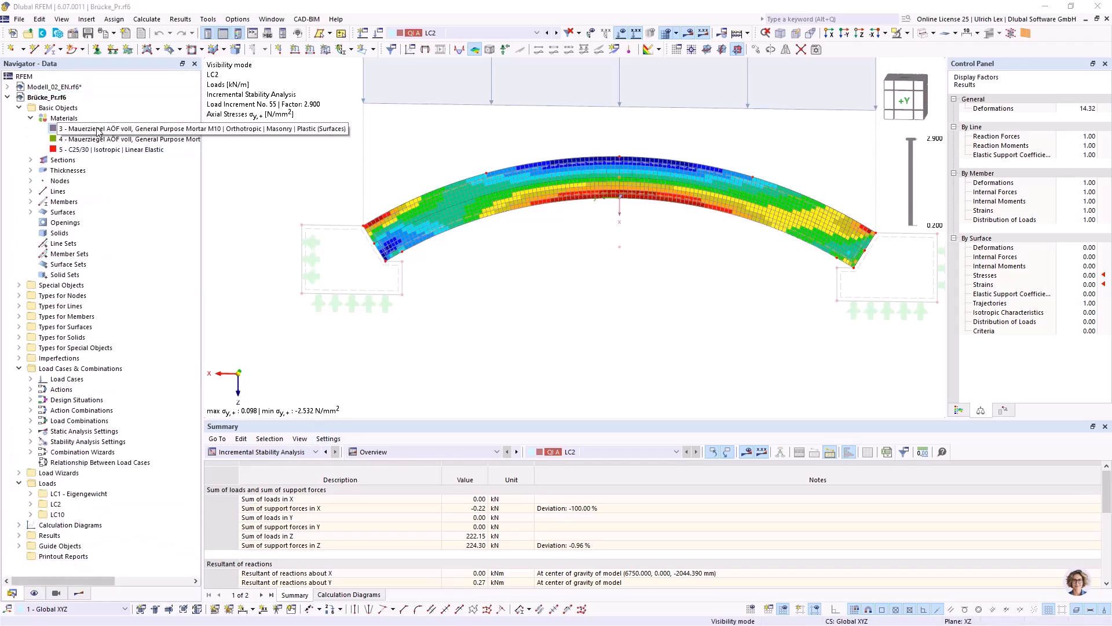
left_click(408, 143)
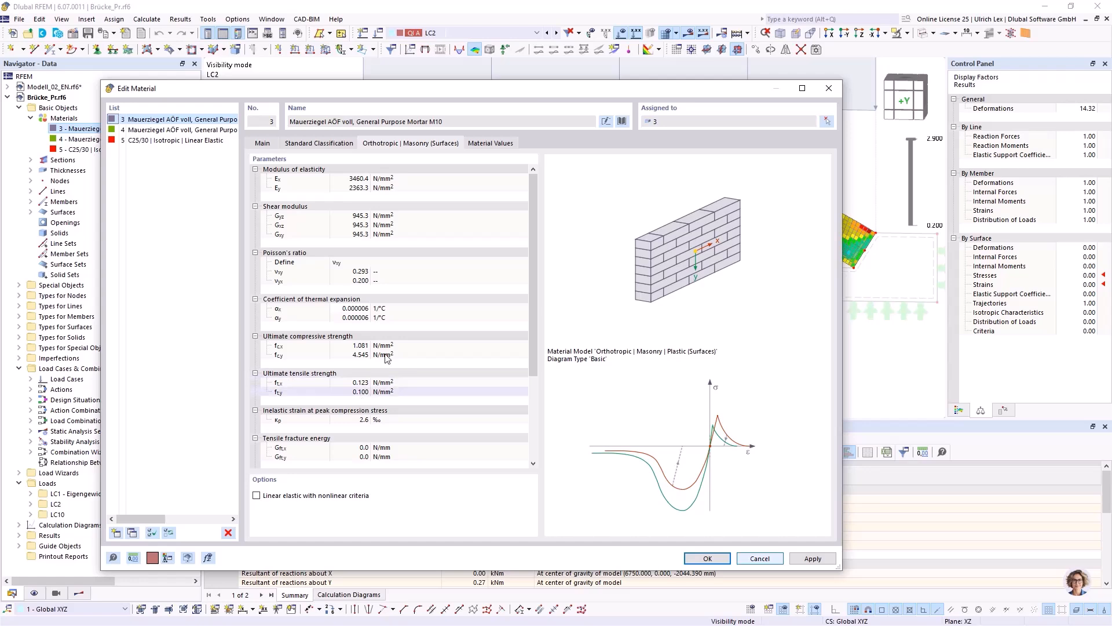
left_click_drag(466, 94, 769, 270)
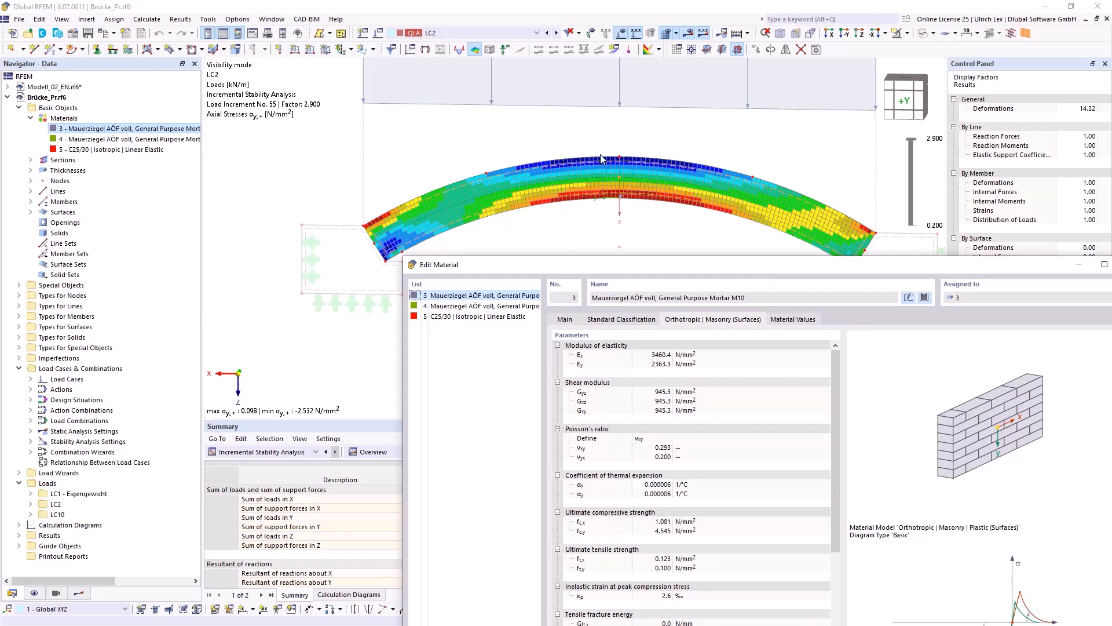
left_click_drag(690, 271, 712, 233)
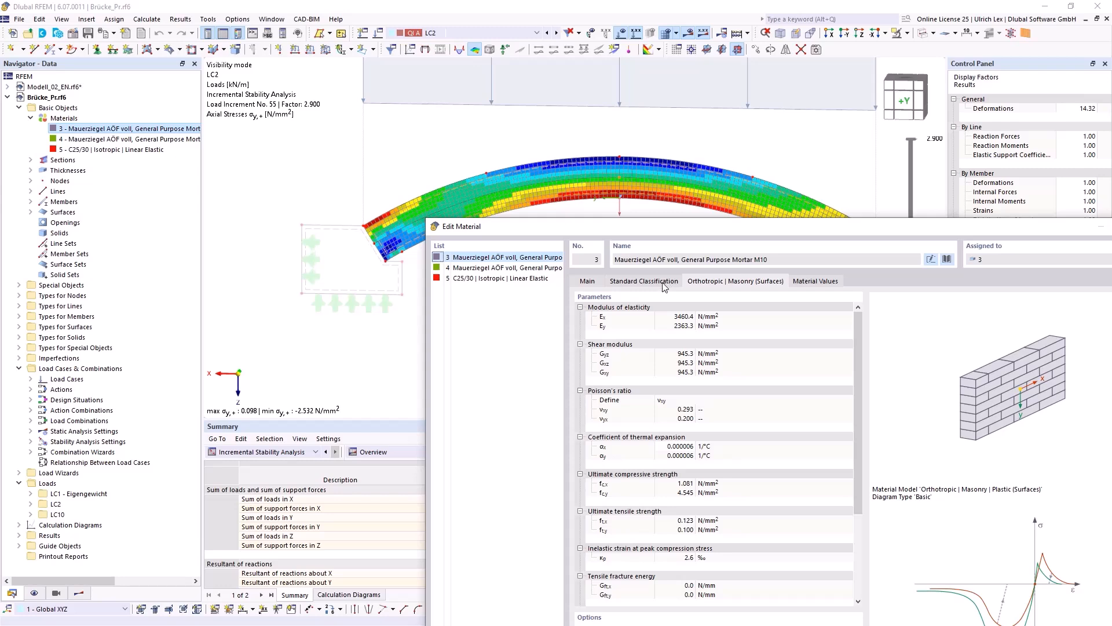
left_click_drag(683, 225, 635, 284)
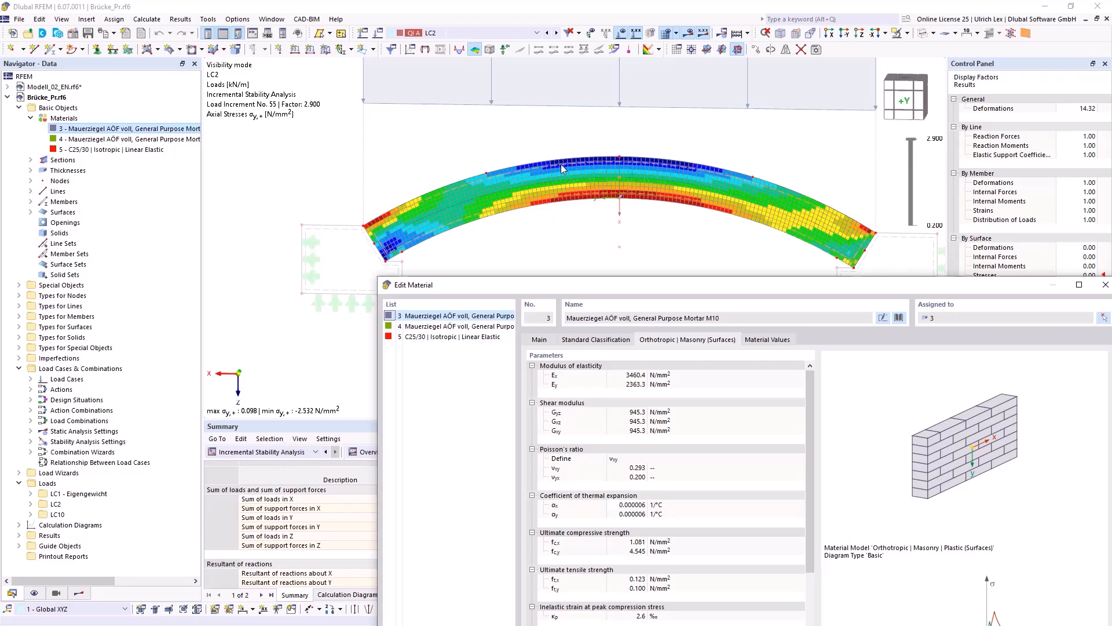
left_click_drag(693, 286, 547, 100)
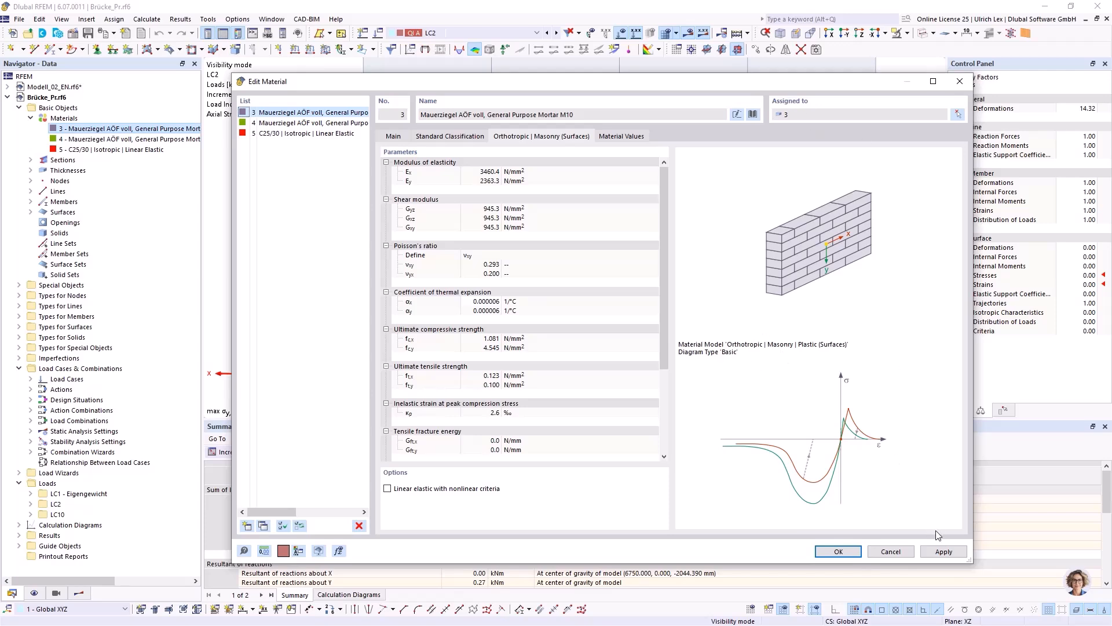
left_click(902, 553)
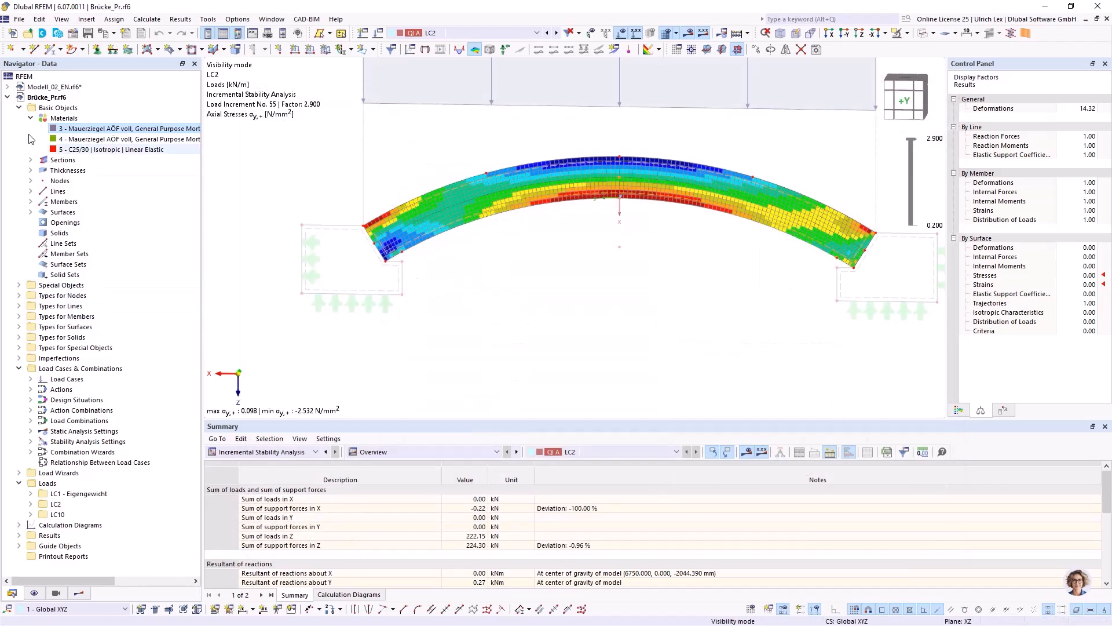
Switch the arch results from stresses back to the basic total strains εy,+.
left_click(78, 592)
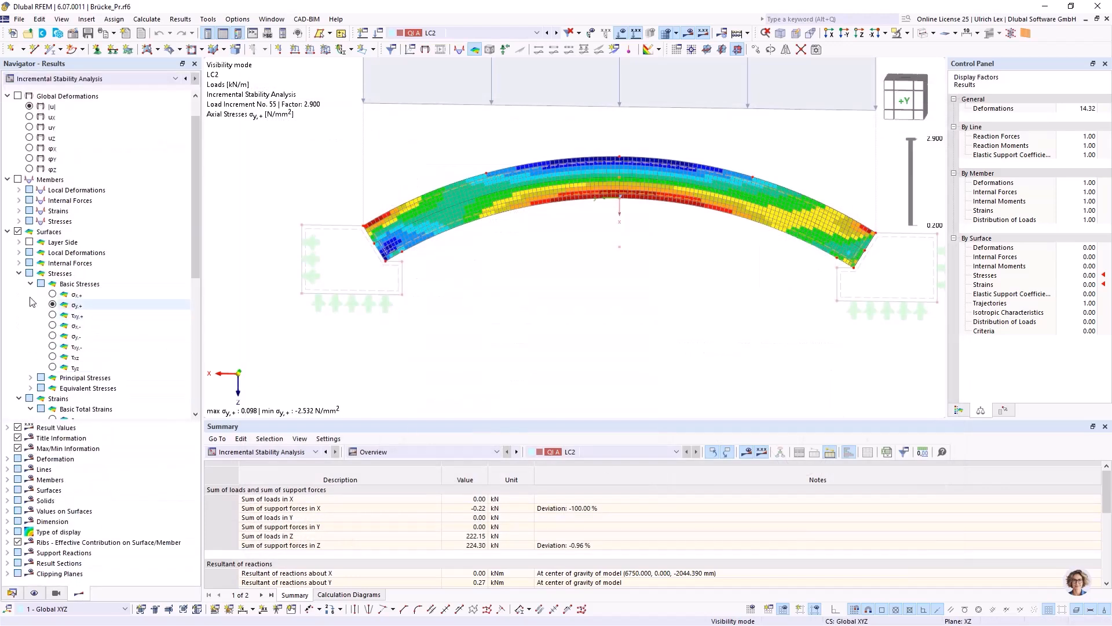
left_click(18, 273)
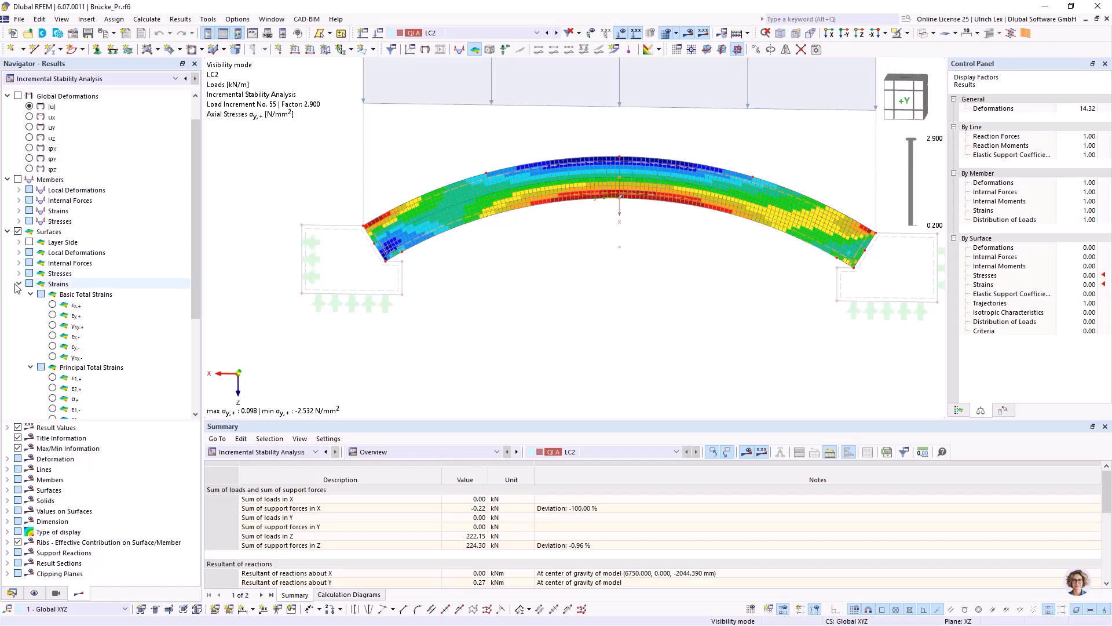
left_click(53, 316)
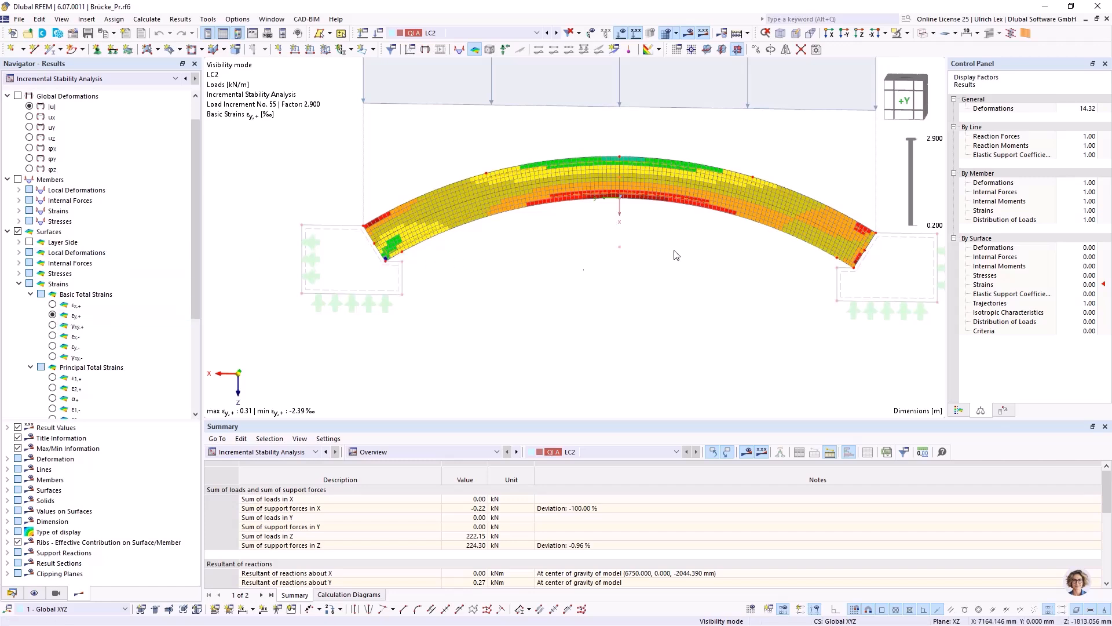
Examine the εy,+ strain distribution at the arch crown using the colour scale with its values and percentages.
scroll(665, 230, "down", 1)
scroll(649, 207, "up", 2)
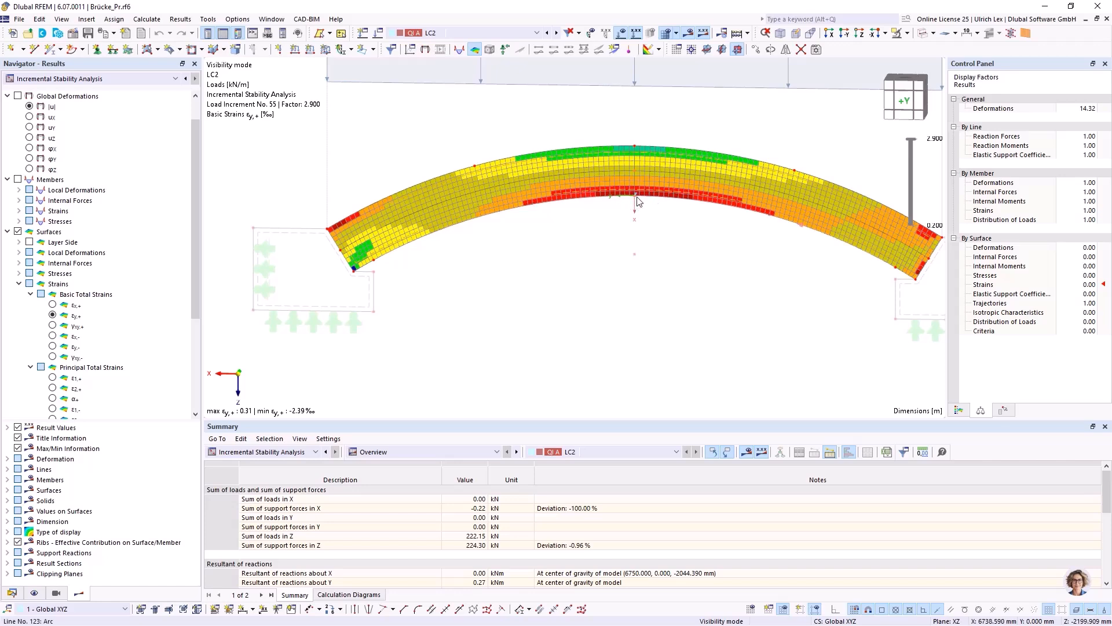
left_click(959, 410)
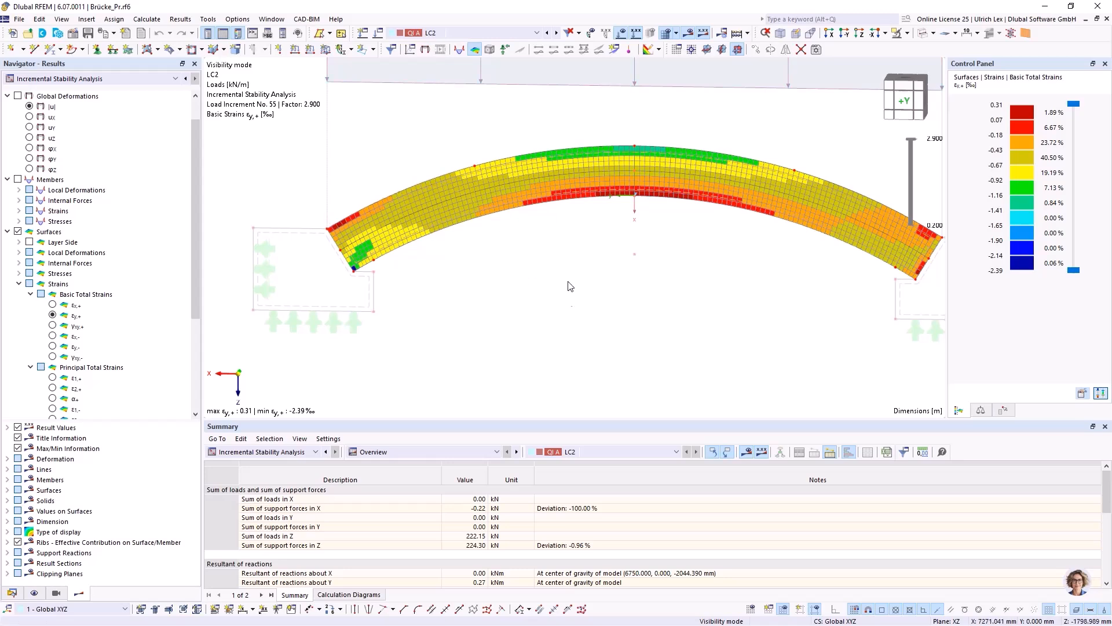
scroll(764, 144, "up", 1)
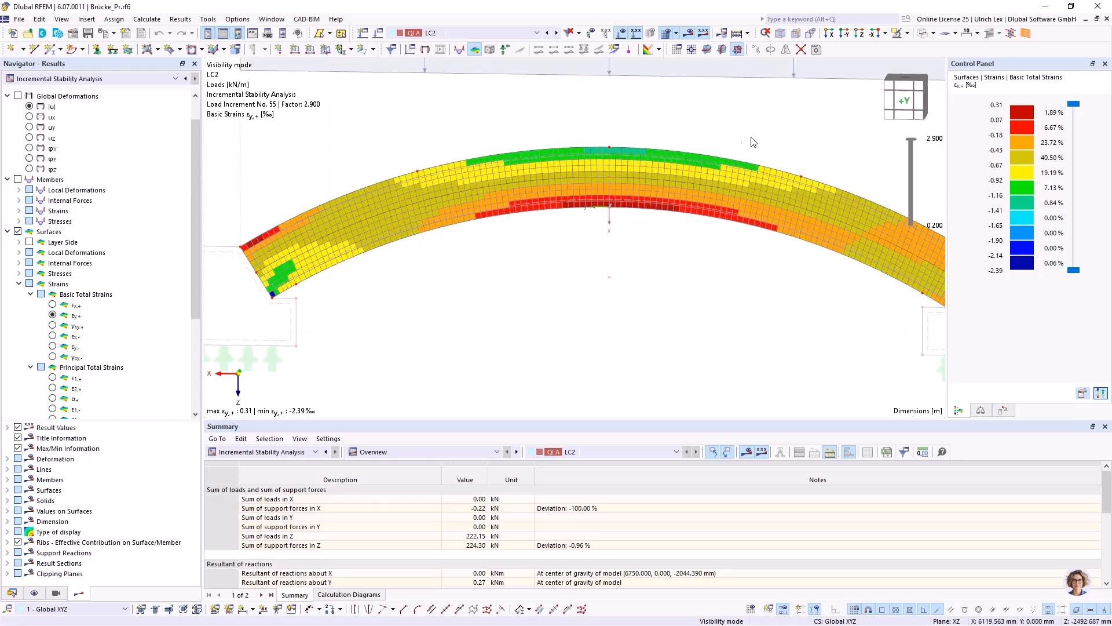
scroll(403, 179, "down", 2)
scroll(590, 150, "up", 3)
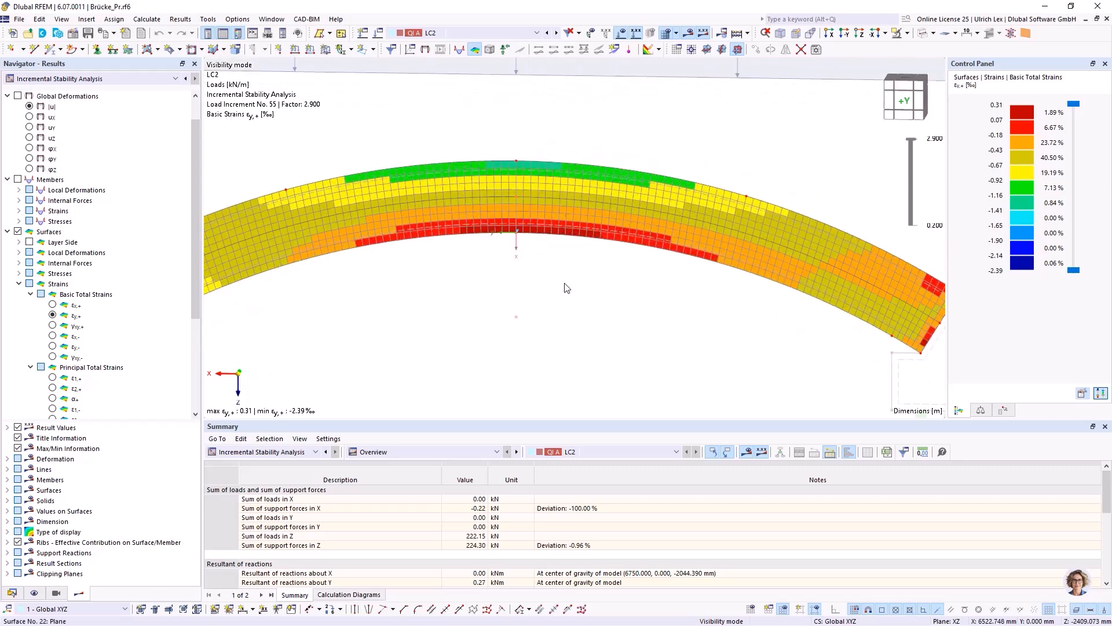
scroll(534, 287, "up", 1)
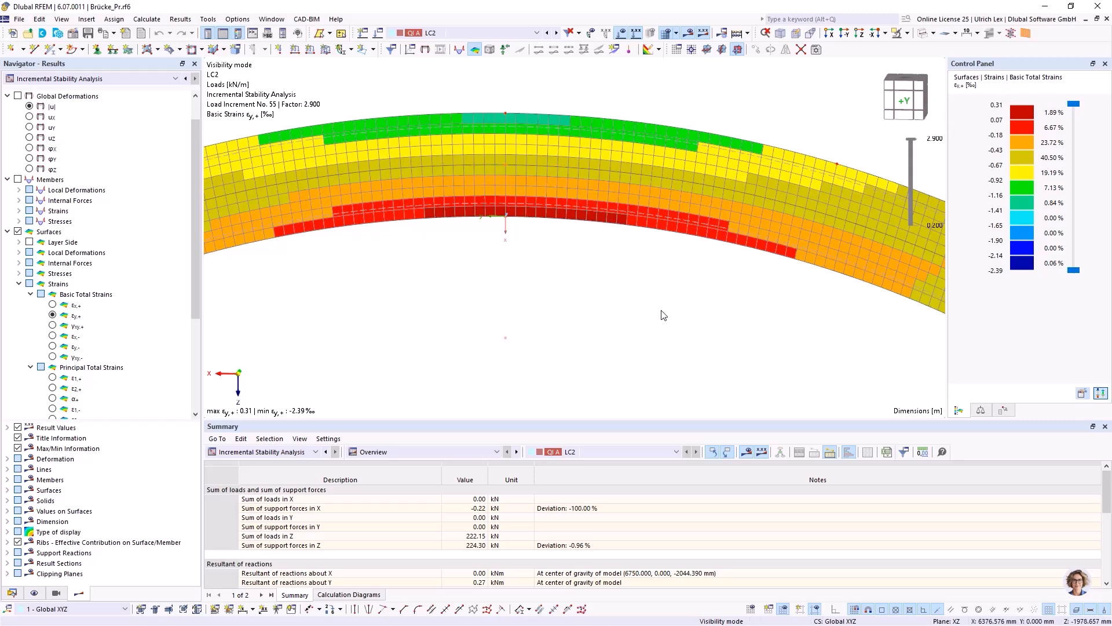
scroll(664, 317, "down", 1)
scroll(574, 140, "up", 1)
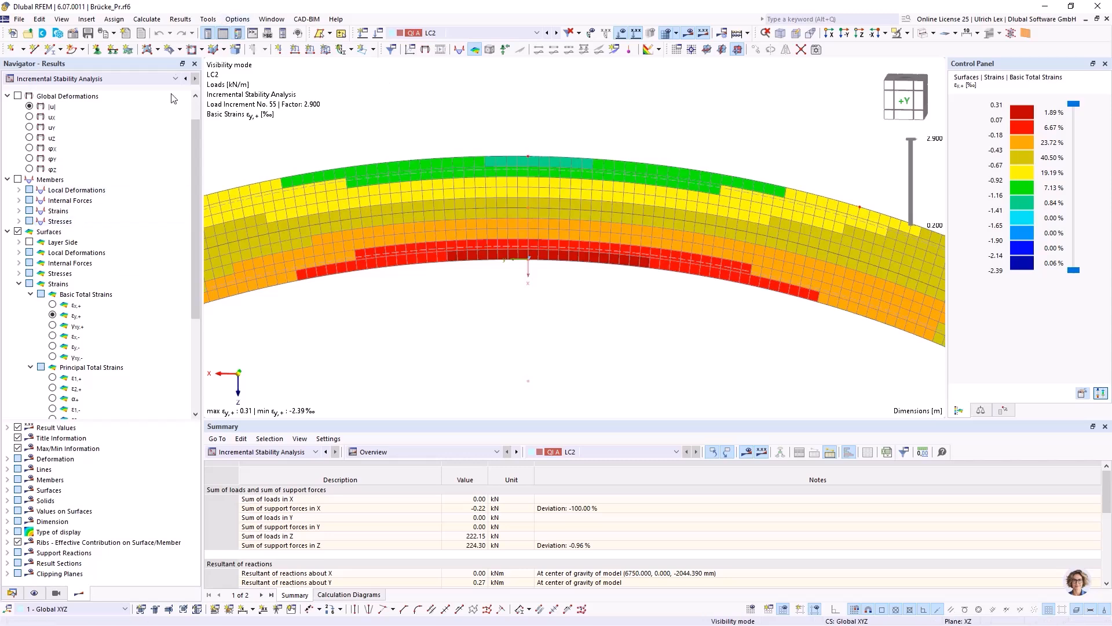
Measure the distance at the crown from the upper limit of the red tensile strain zone to the arch's top node.
left_click(309, 610)
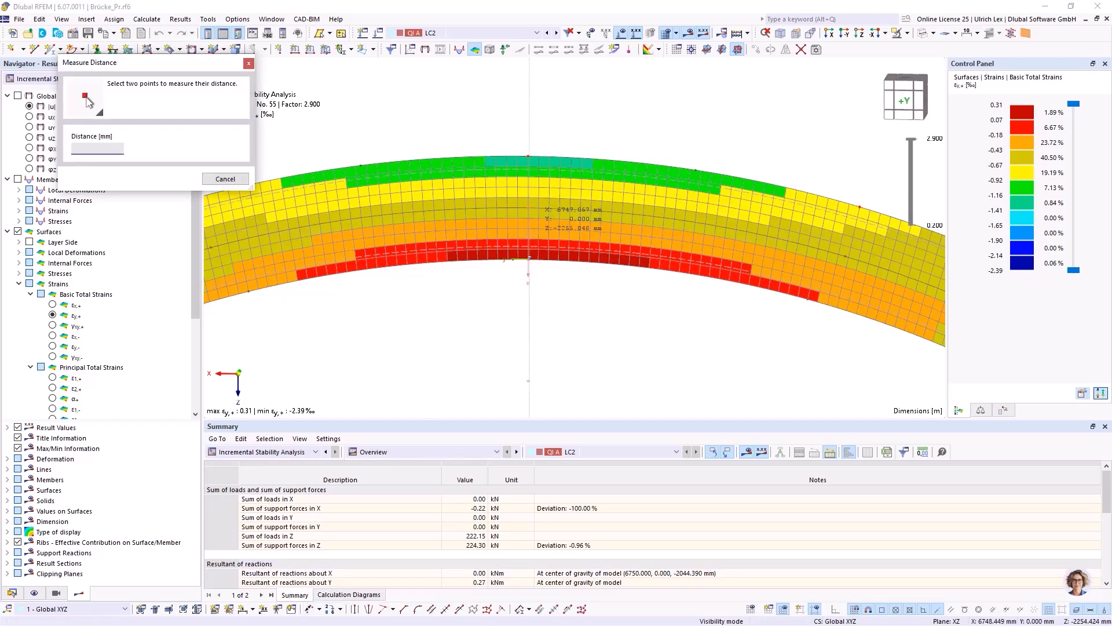
left_click(528, 240)
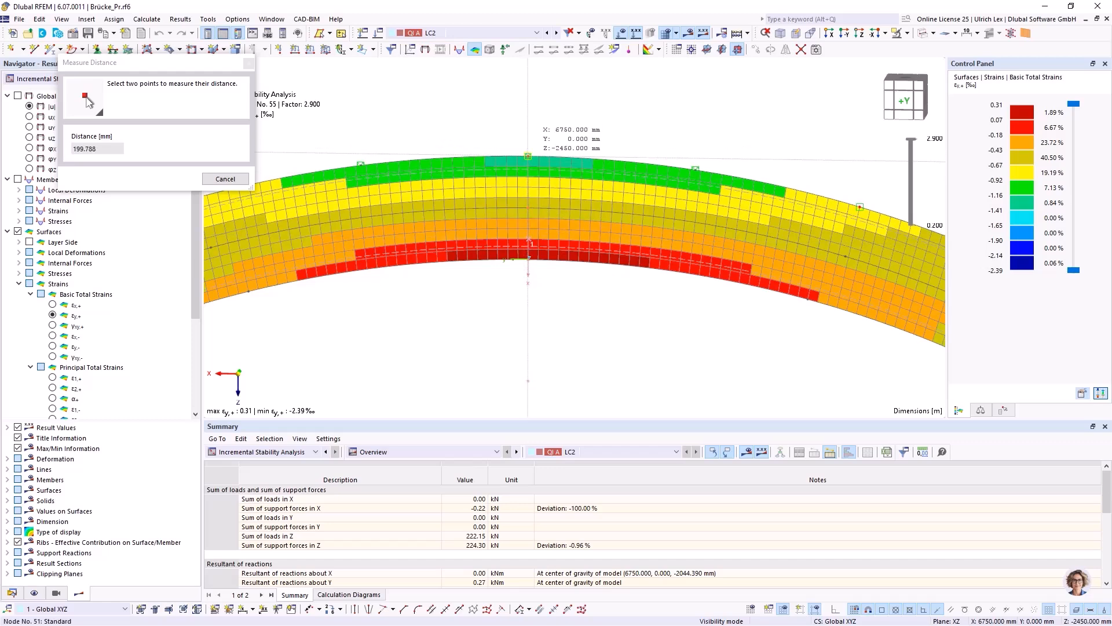
left_click(524, 157)
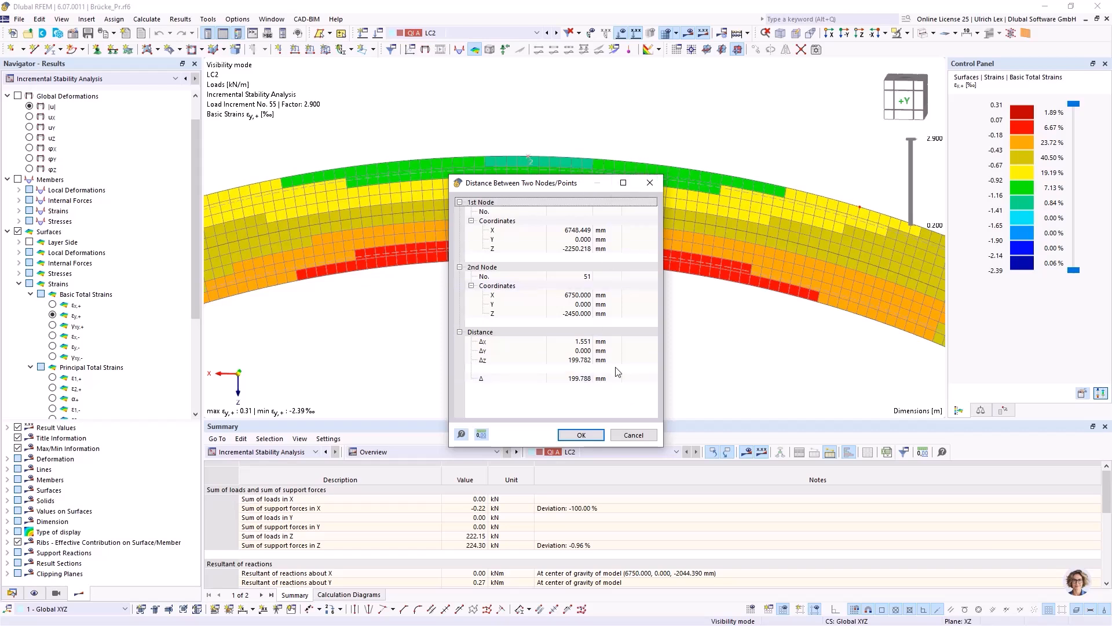
left_click_drag(541, 184, 763, 148)
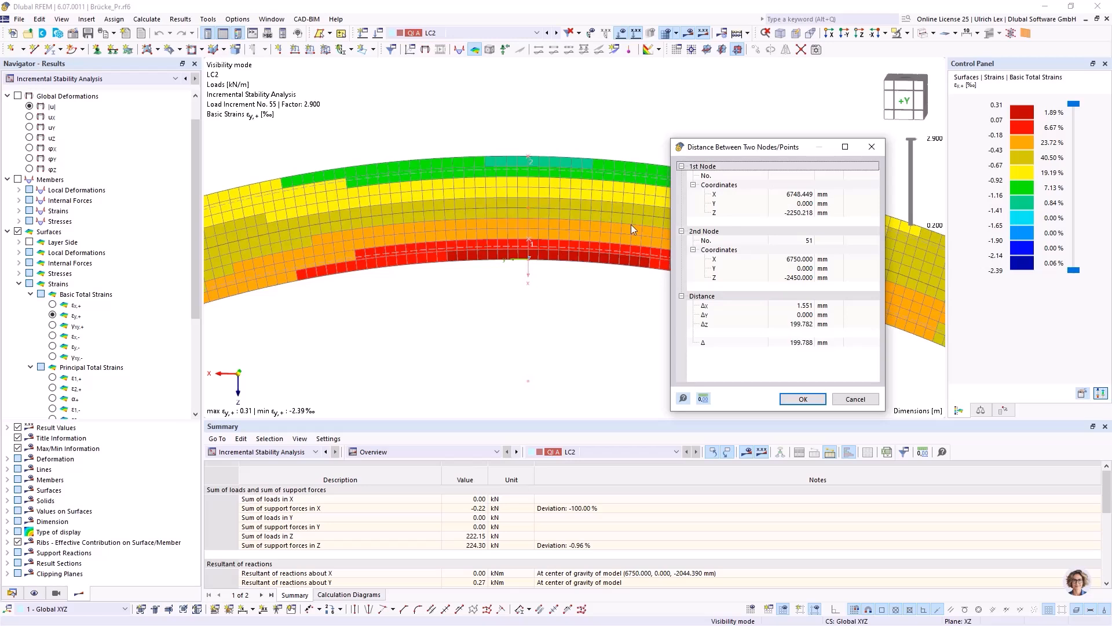
left_click(792, 400)
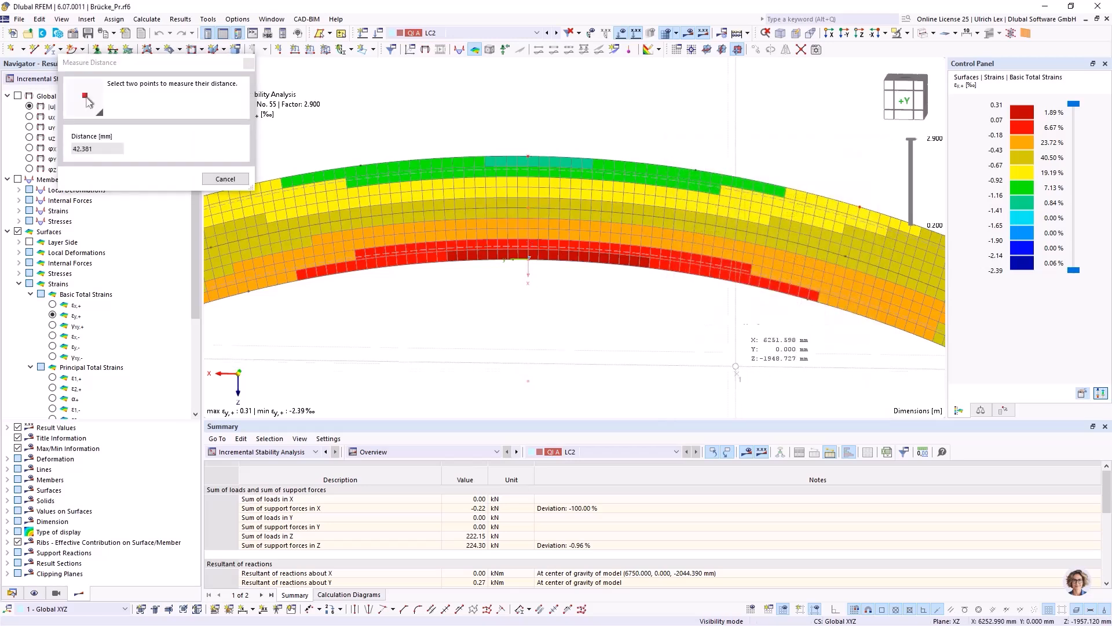
key("Escape")
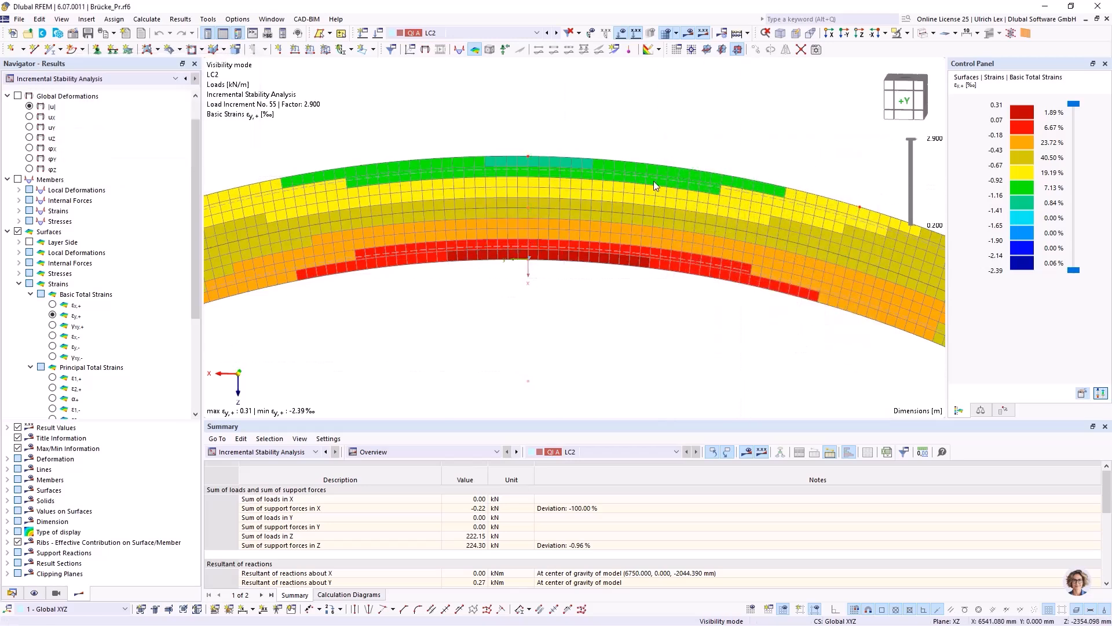
scroll(640, 188, "down", 5)
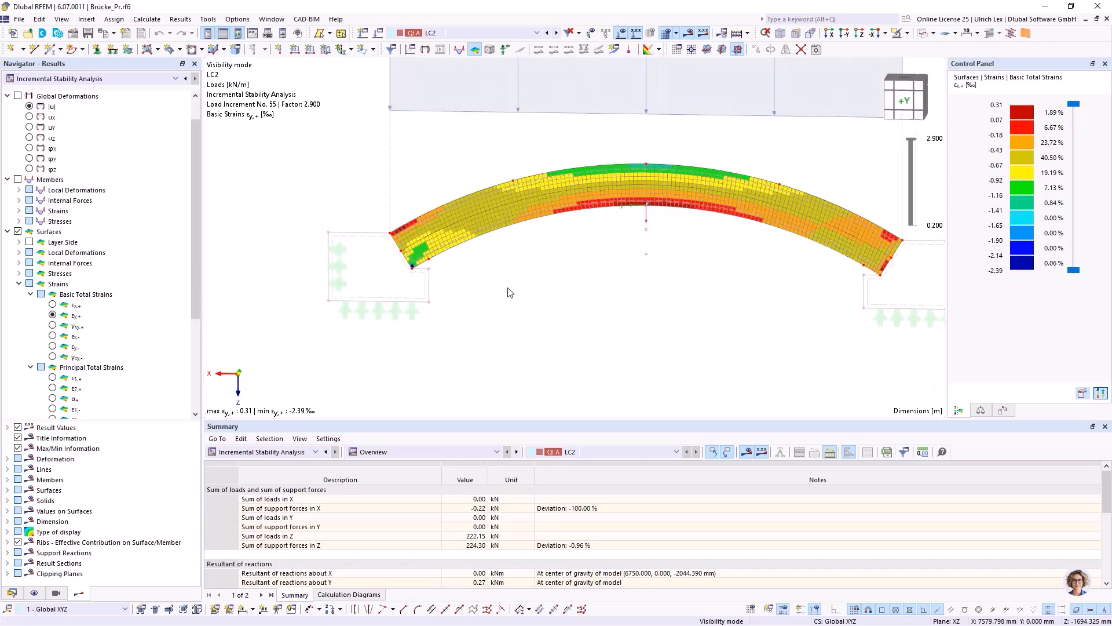
scroll(118, 274, "down", 5)
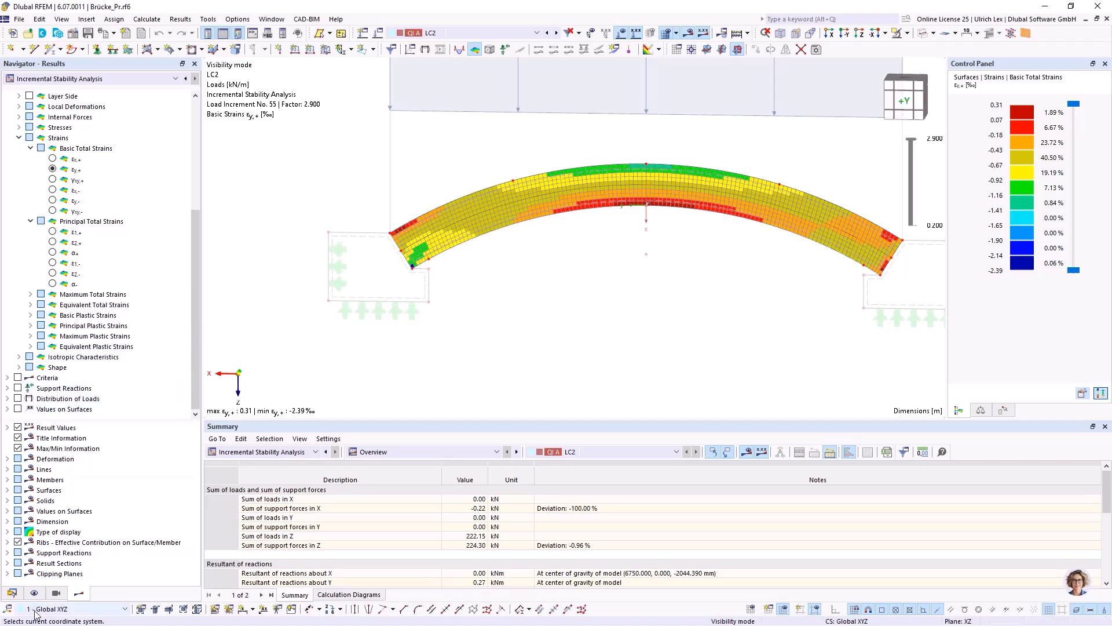
left_click(12, 593)
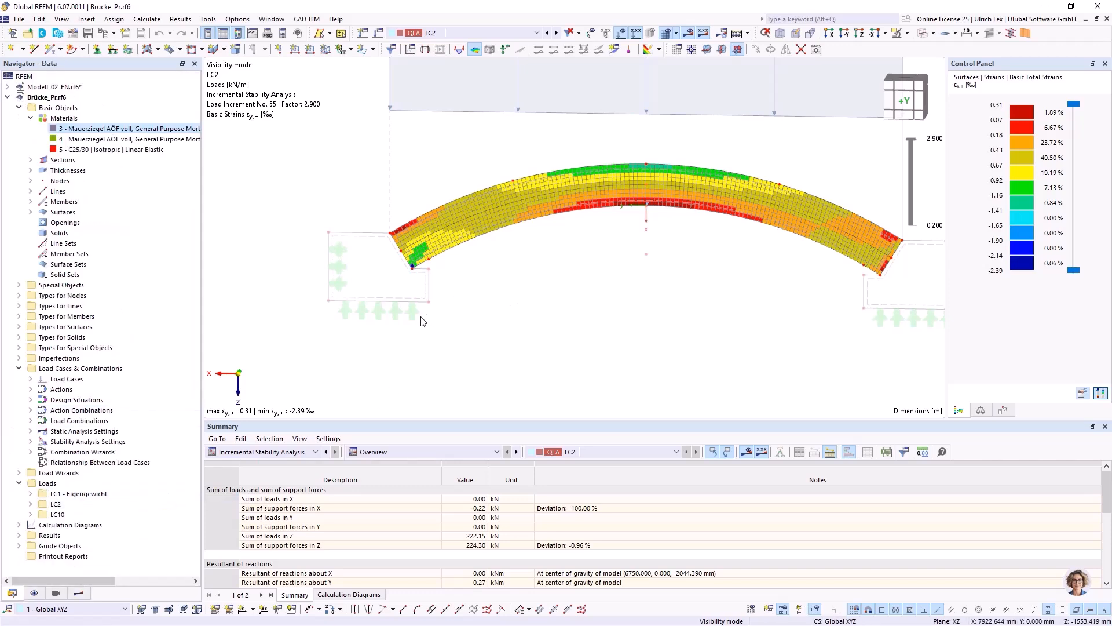
scroll(455, 324, "down", 1)
scroll(702, 254, "up", 1)
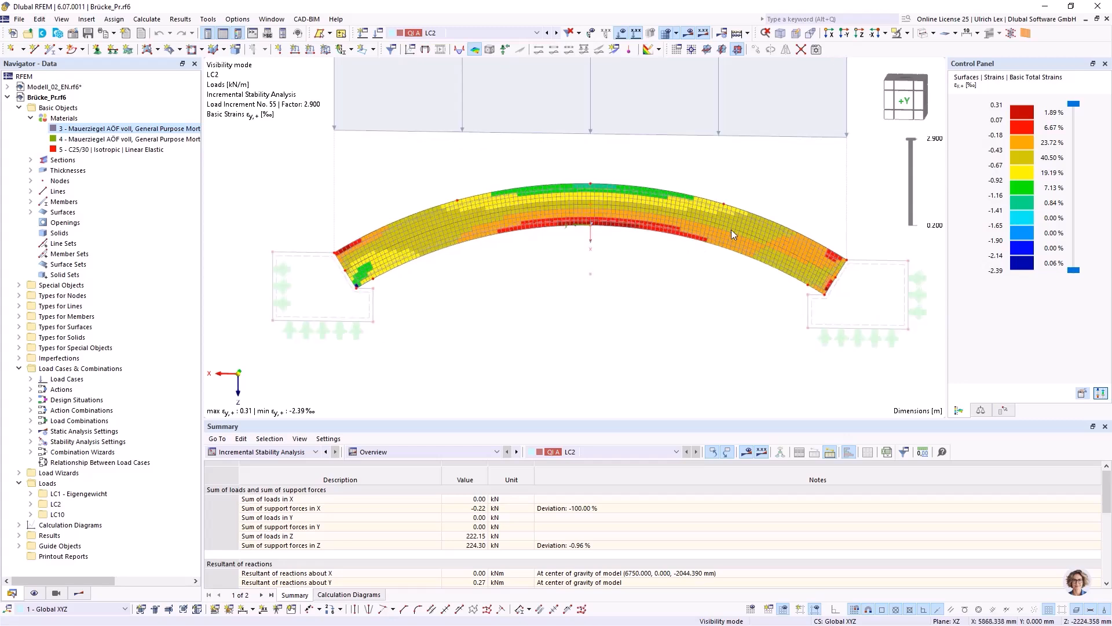
scroll(609, 341, "right", 2, "shift")
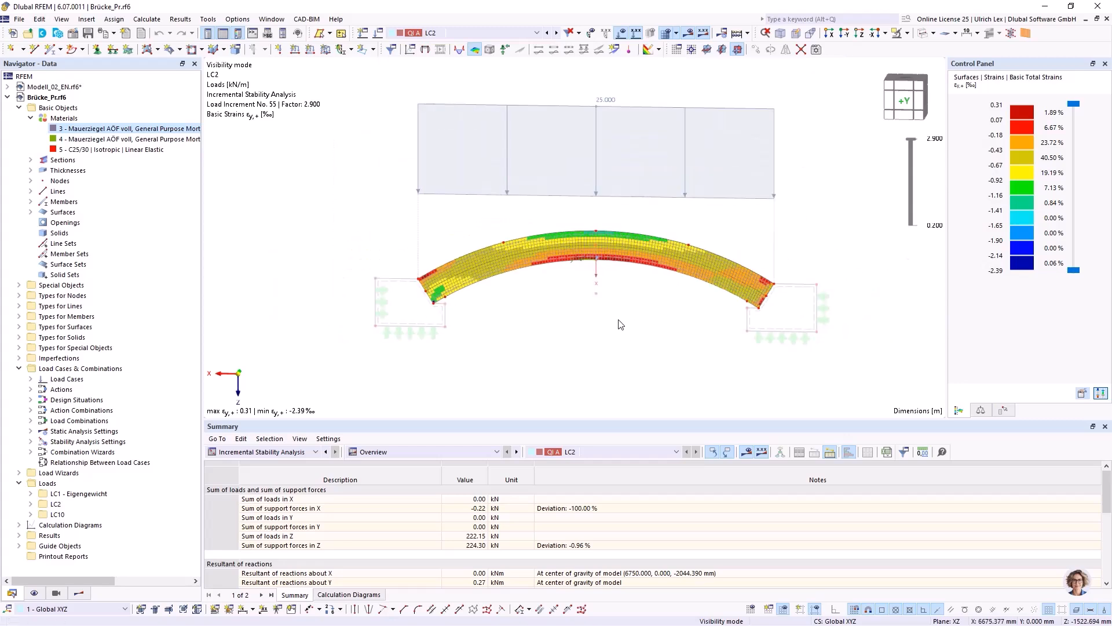
scroll(685, 317, "up", 1, "ctrl")
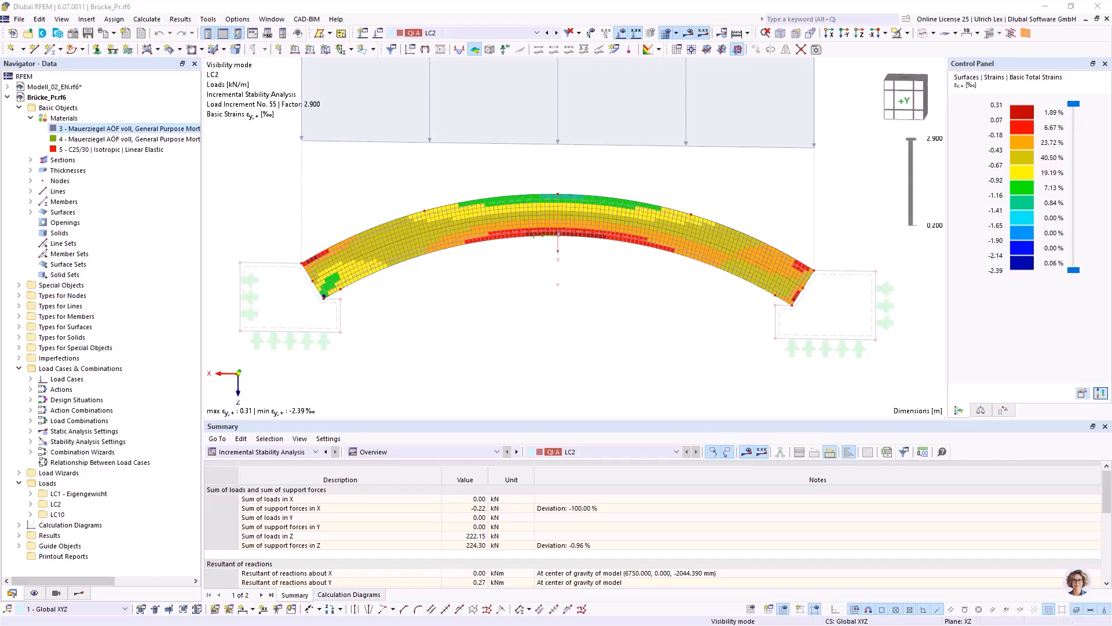
left_click(464, 279)
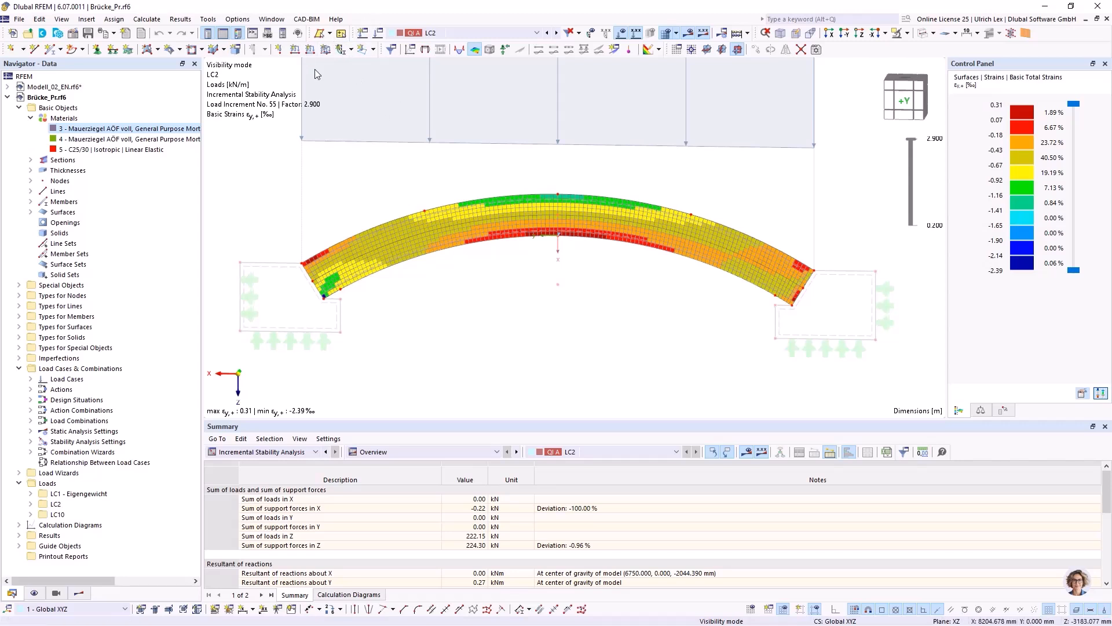
Review LC2's load case settings without changing them, and its convergence diagram of maximum deformation over increments and iterations.
left_click(380, 34)
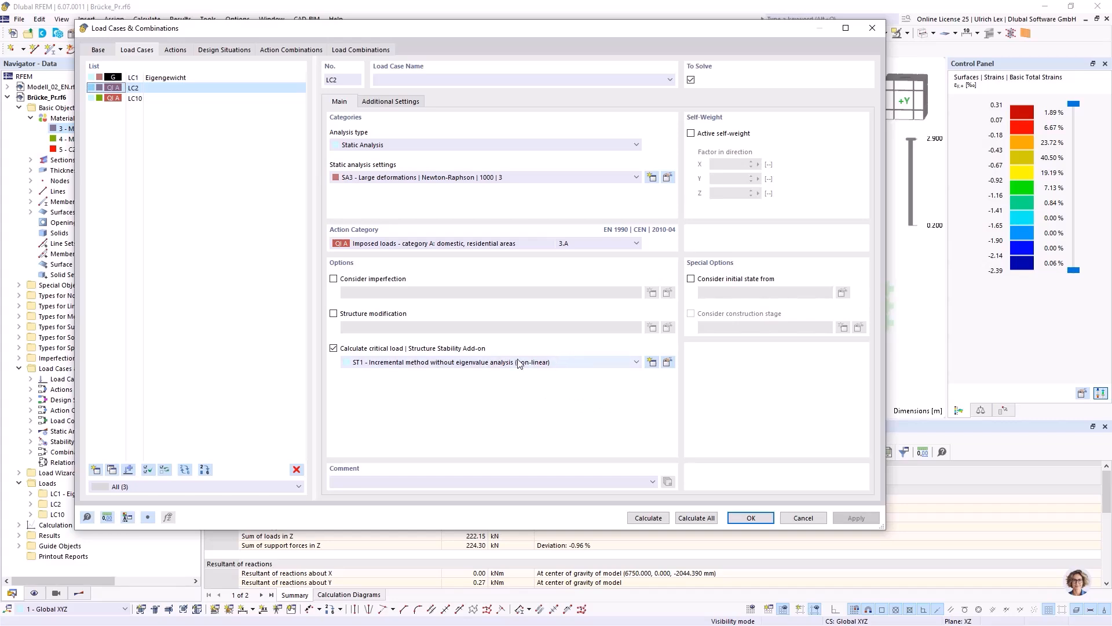
left_click(802, 519)
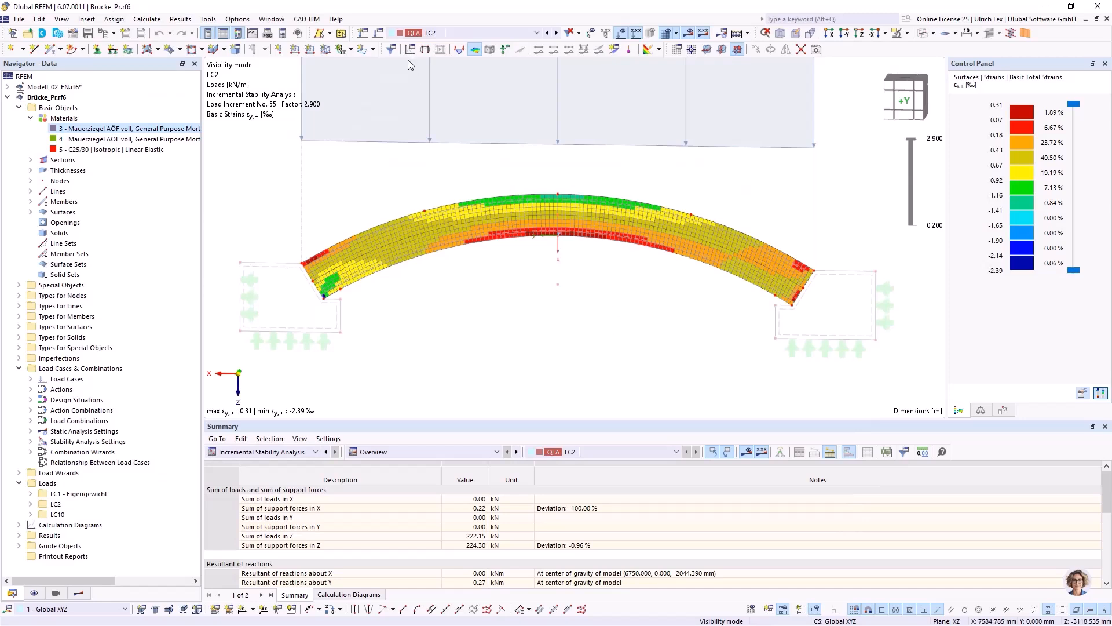
left_click(410, 50)
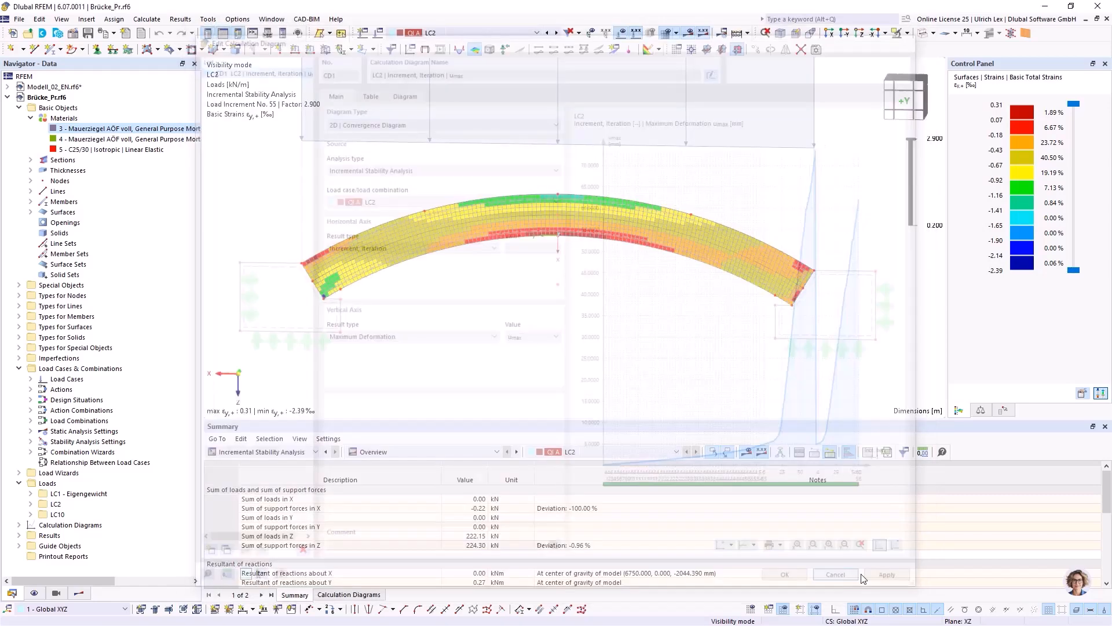
left_click(792, 582)
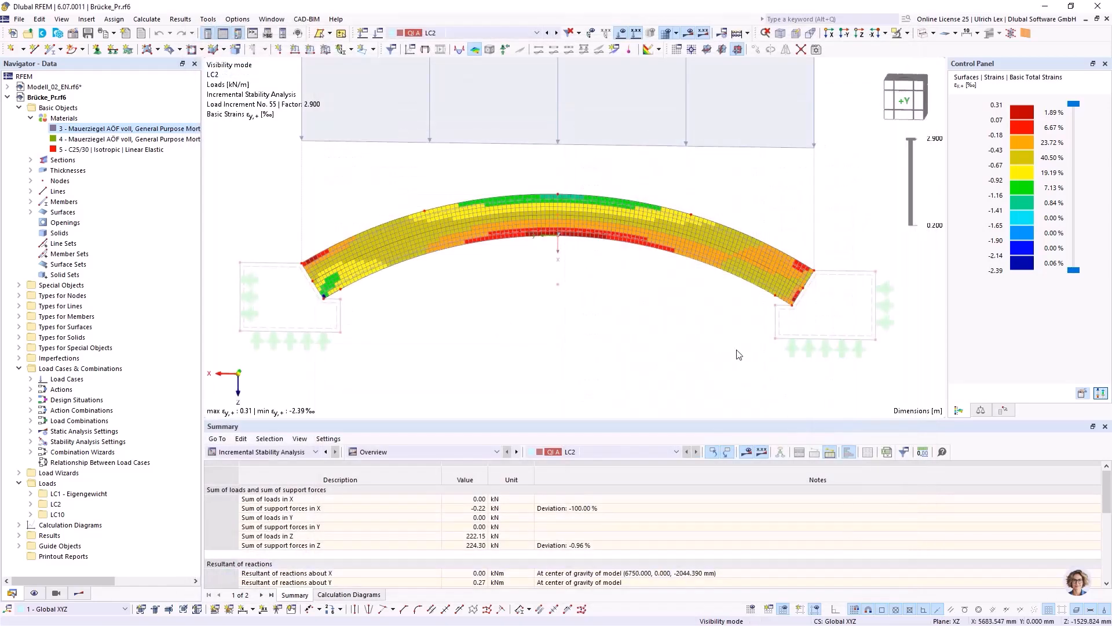
Review LC10's static analysis settings SA4, including its load increments and loading multiplier factor, and leave them unchanged.
left_click(378, 33)
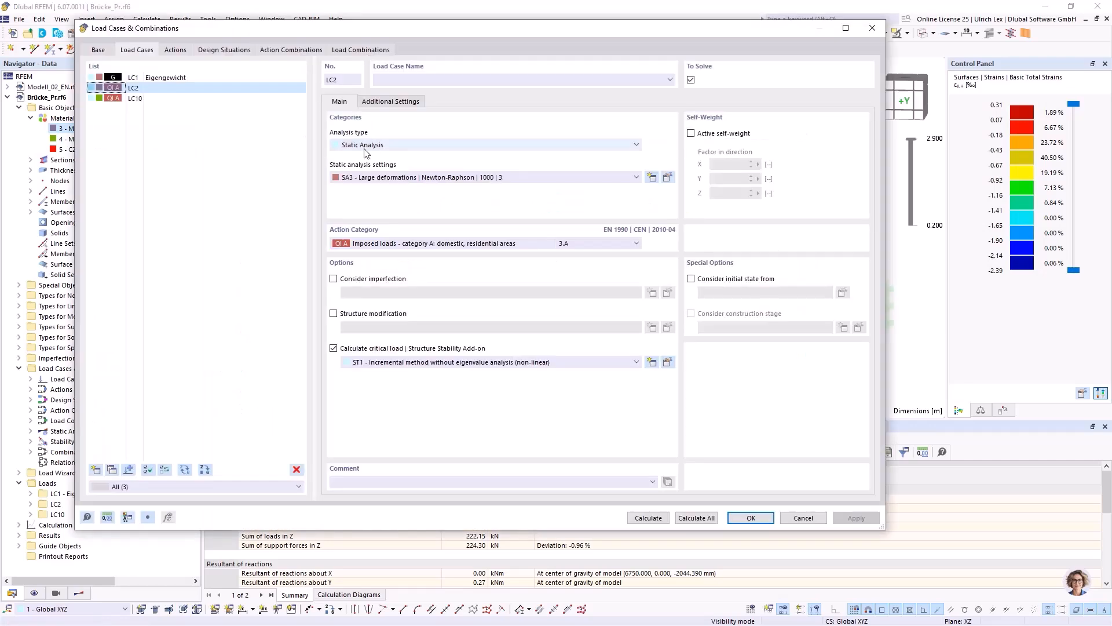
left_click(135, 98)
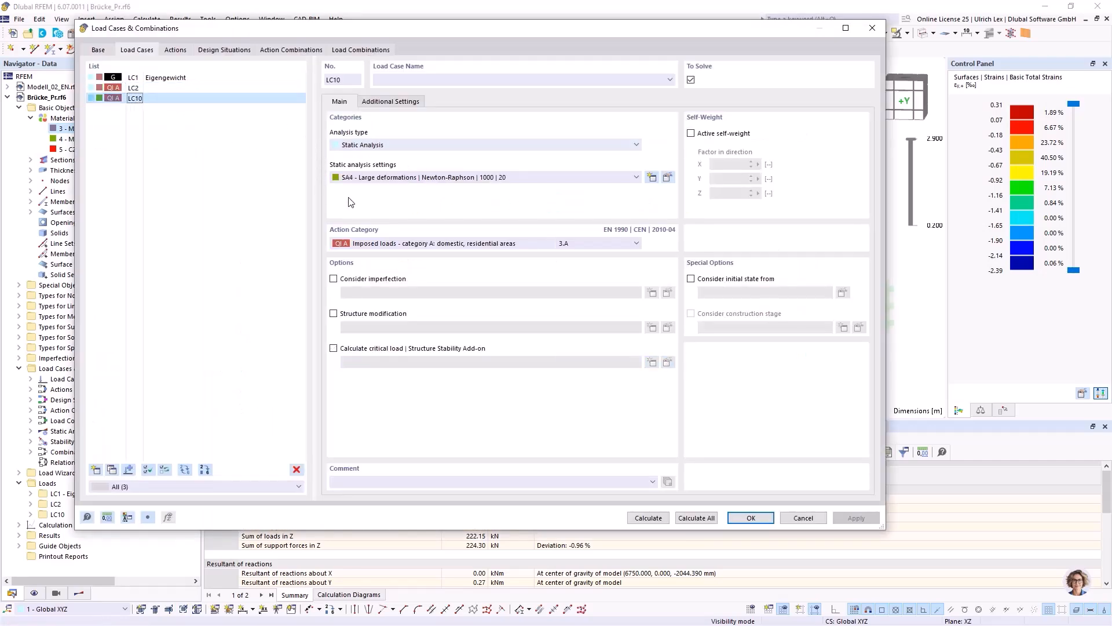
left_click(668, 178)
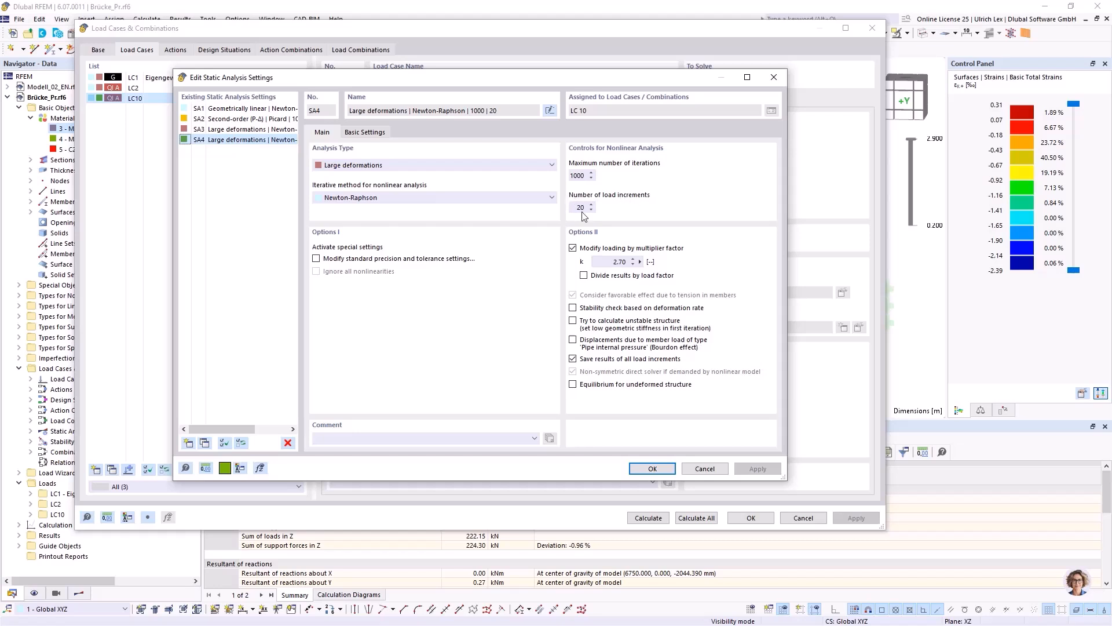
left_click_drag(567, 78, 516, 133)
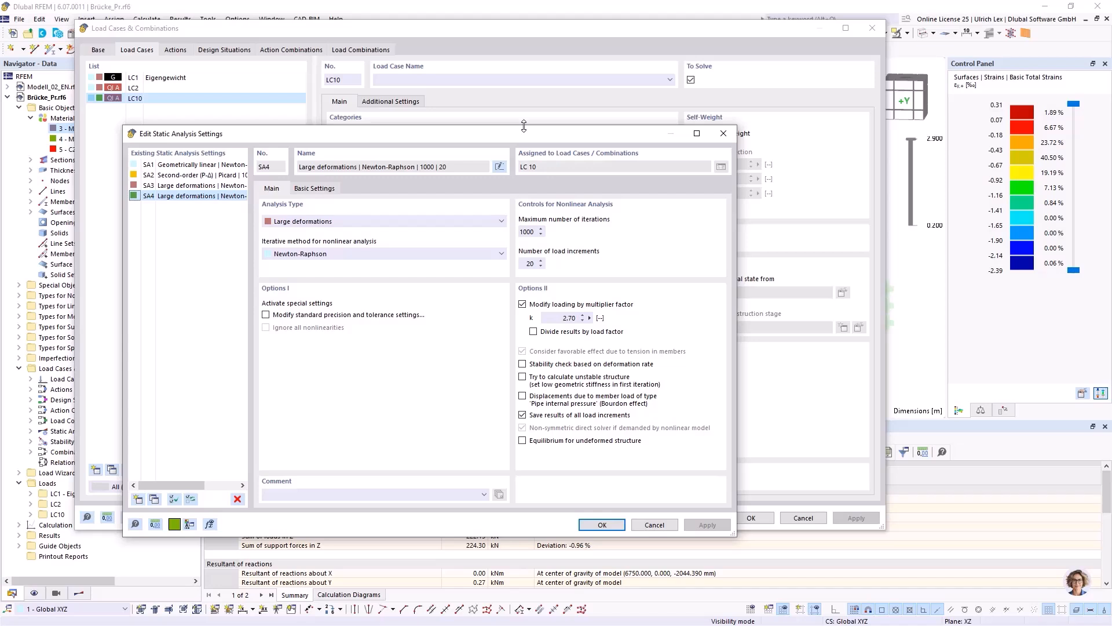
left_click_drag(478, 134, 507, 126)
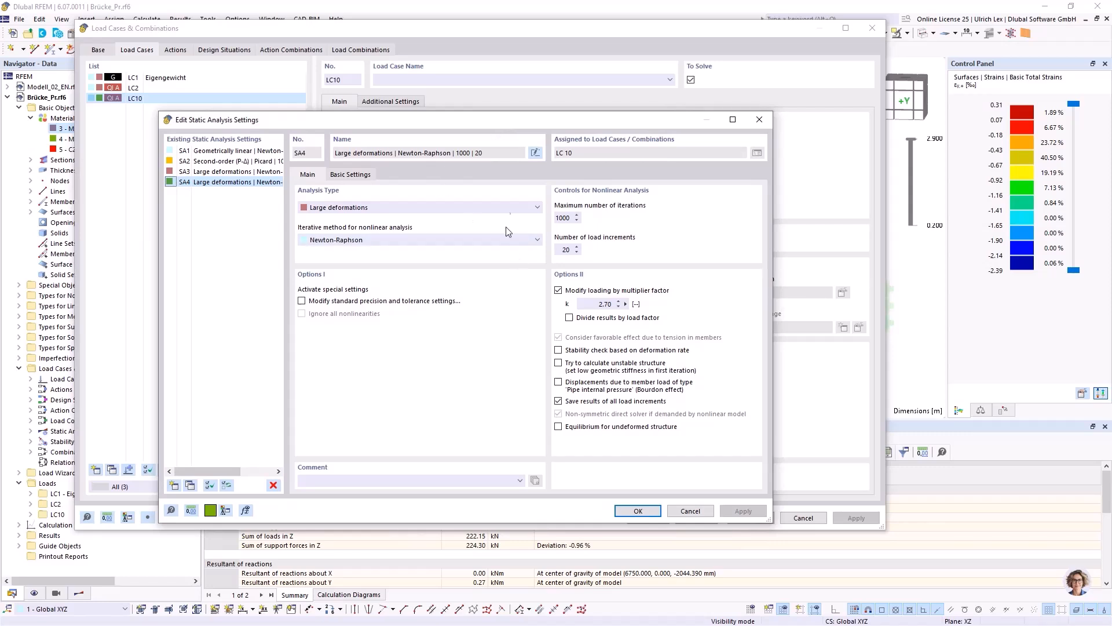
left_click_drag(579, 123, 657, 121)
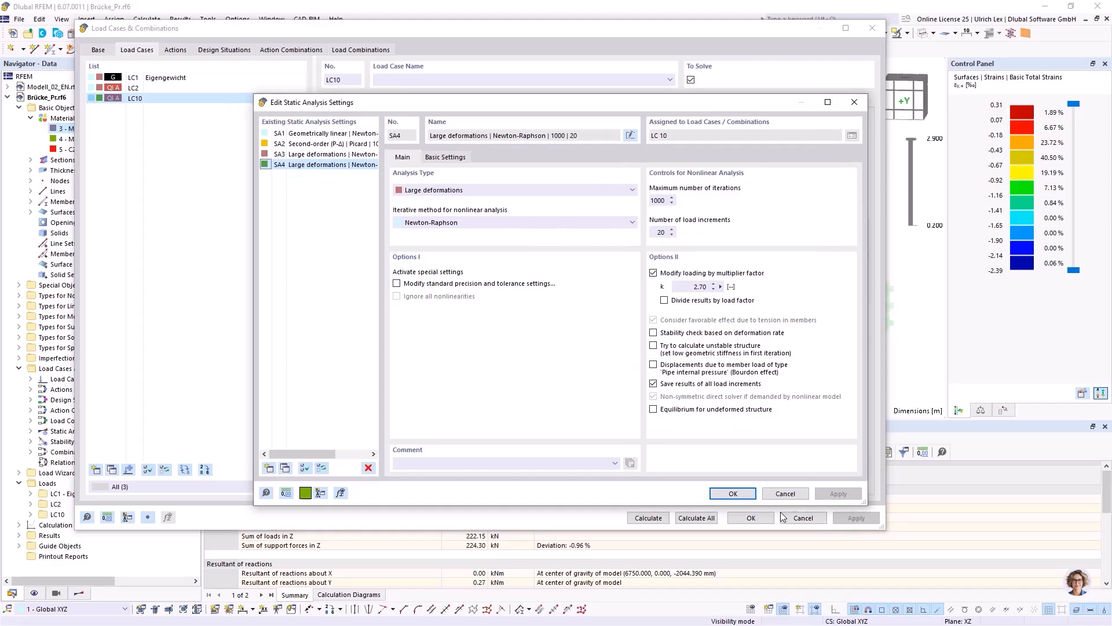
left_click(784, 495)
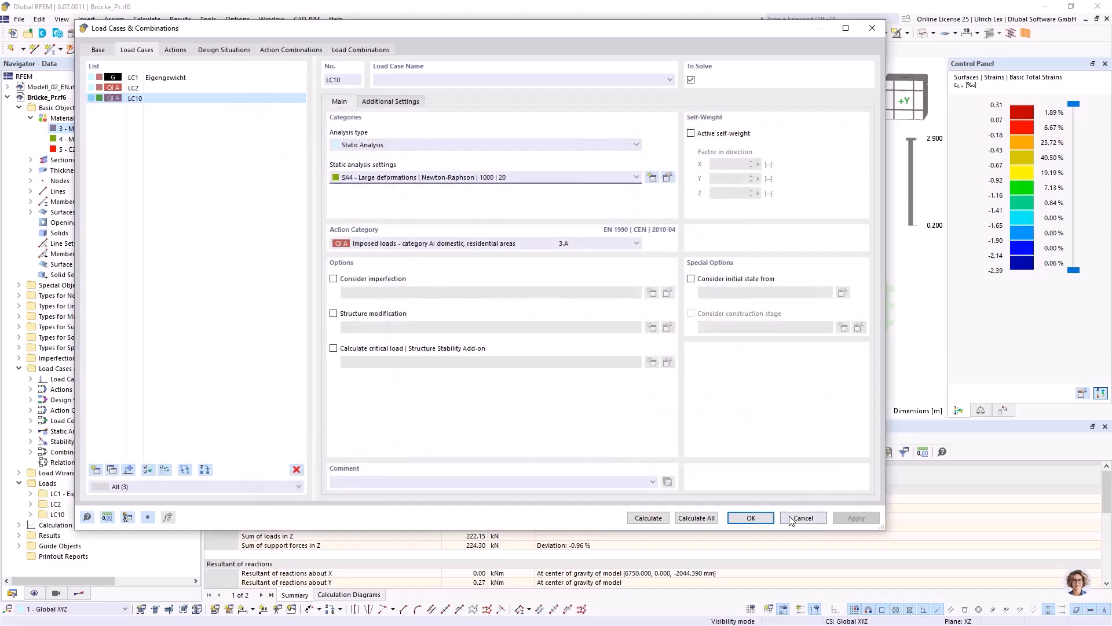
left_click(794, 520)
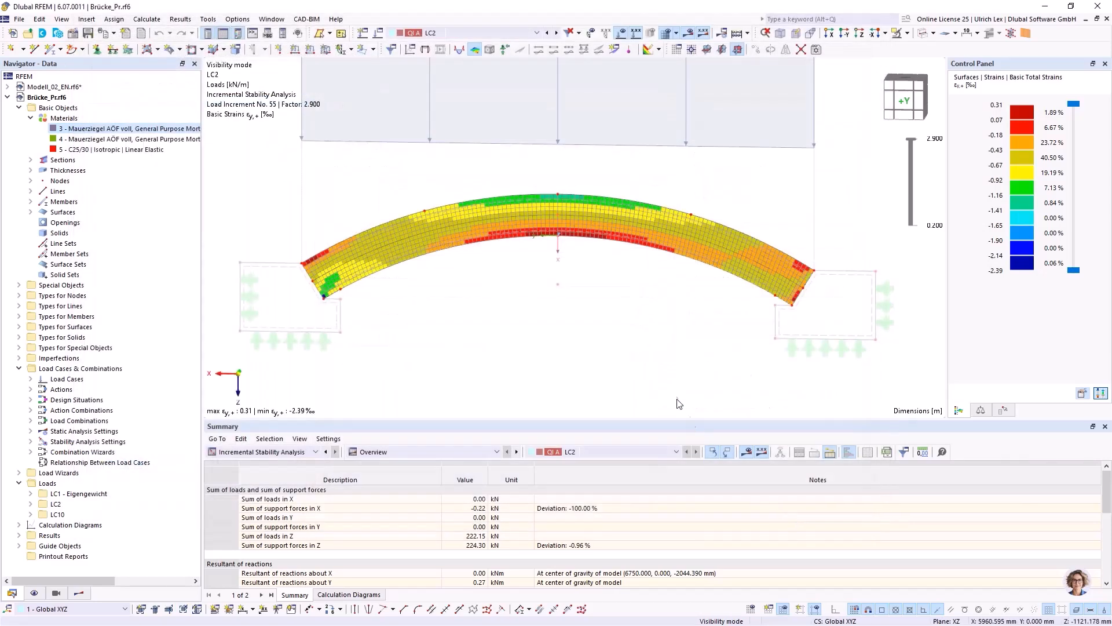
Activate LC10 and create a 2D basic calculation diagram plotting its maximum deformation |u| against the load increment.
left_click(556, 33)
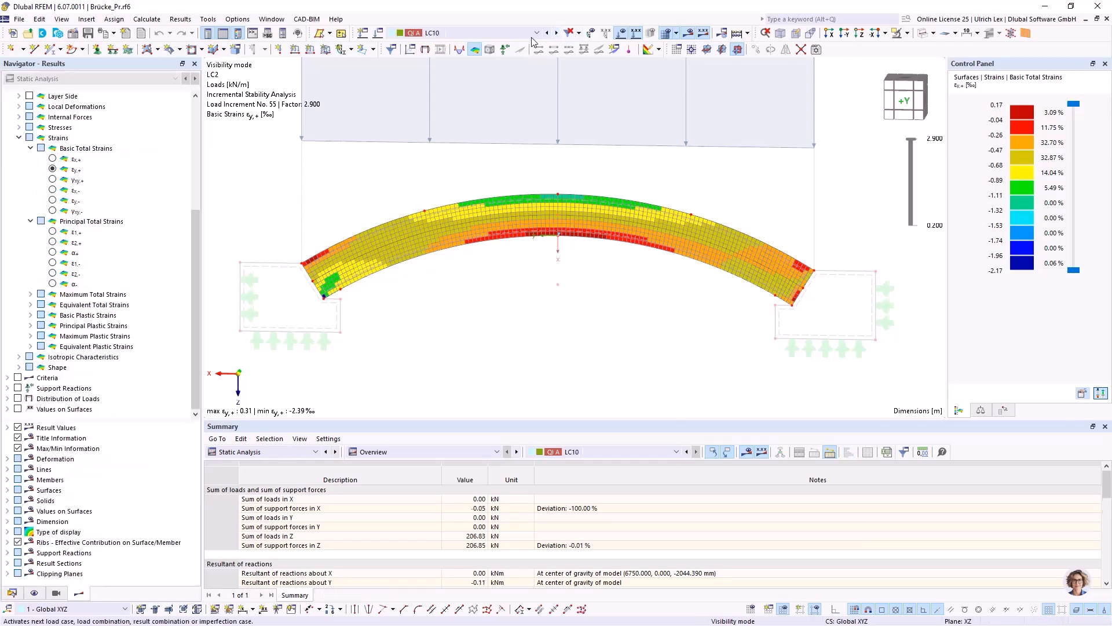
left_click(410, 51)
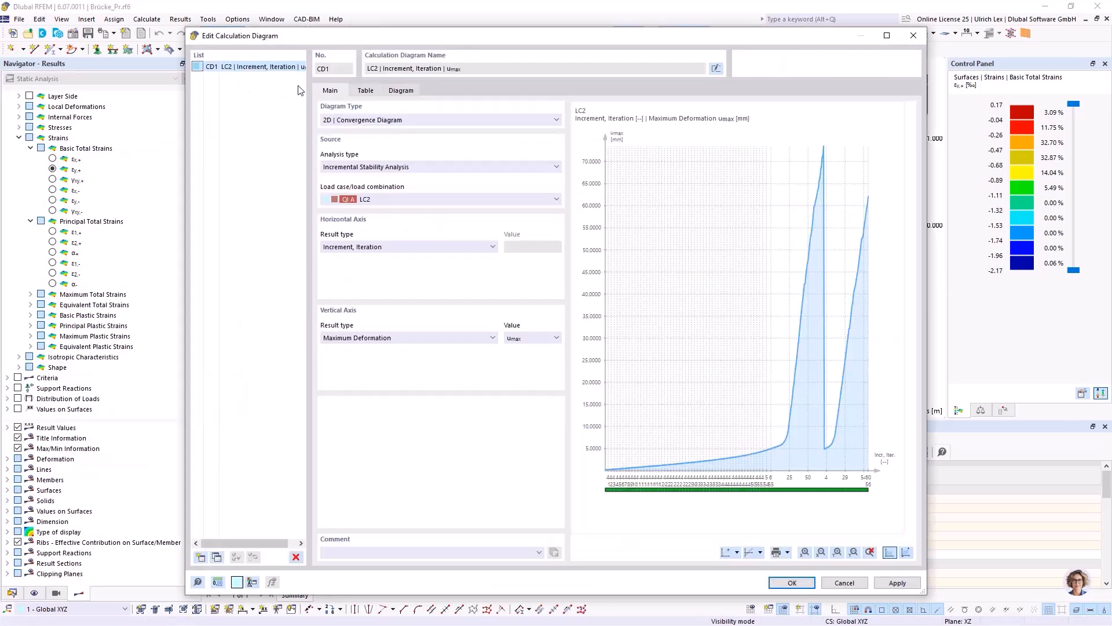
left_click(420, 199)
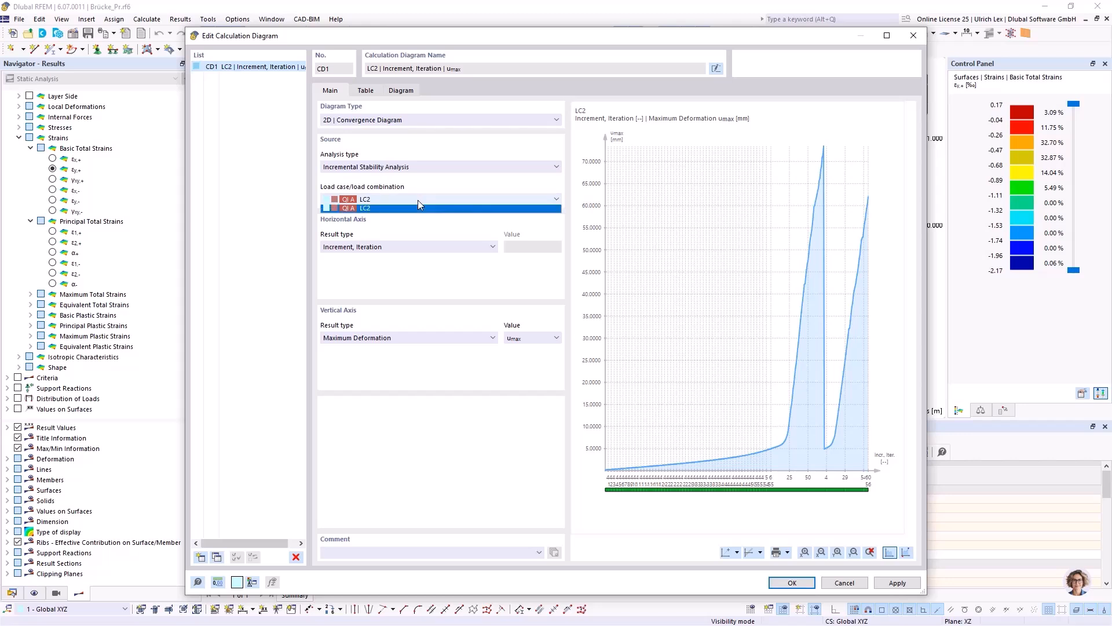
left_click(426, 199)
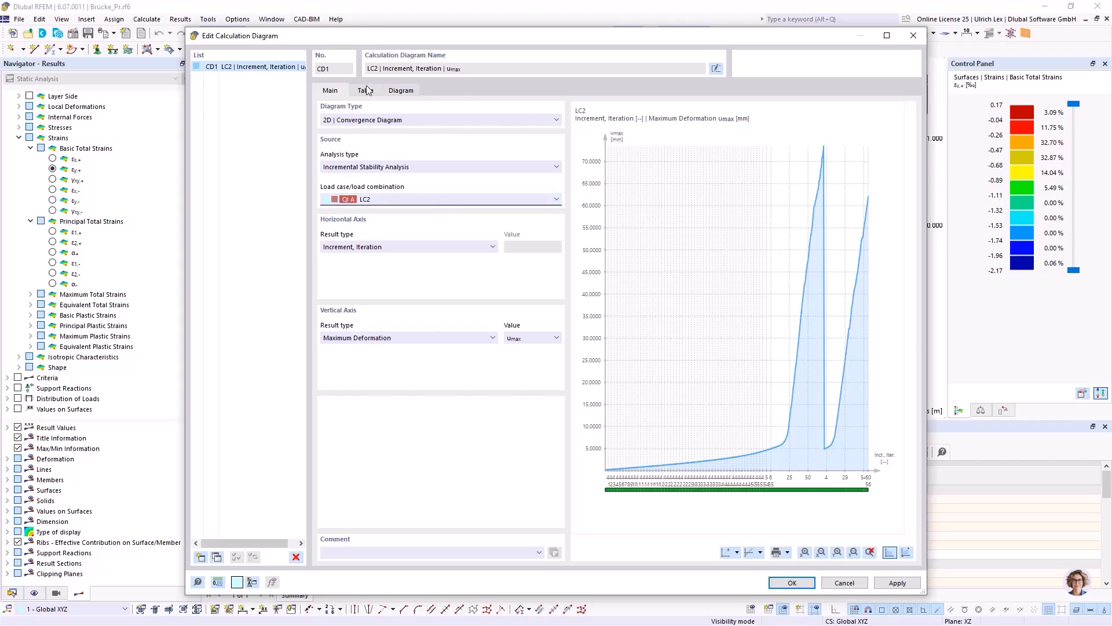
left_click(210, 558)
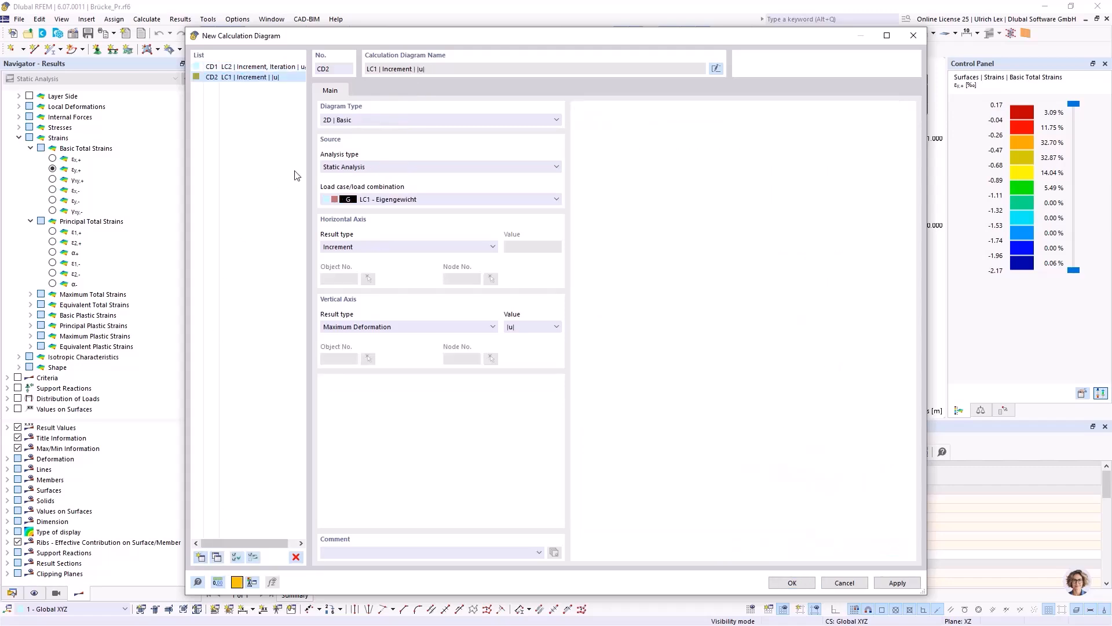
left_click(412, 199)
left_click(408, 227)
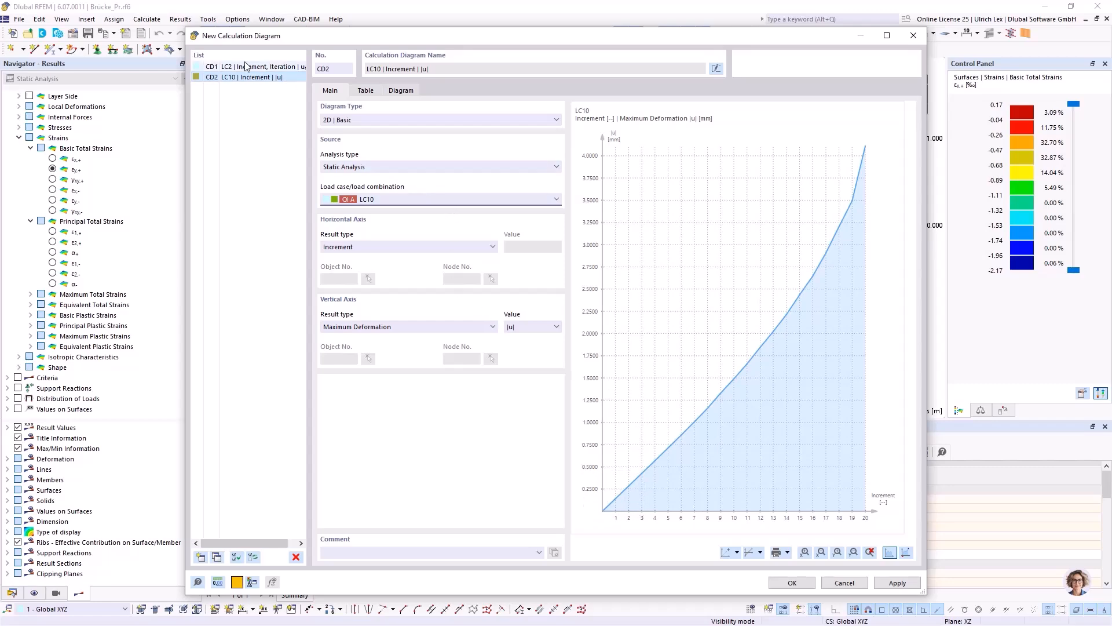
Compare LC2's convergence diagram with the new LC10 diagram of maximum deformation |u|.
left_click(265, 68)
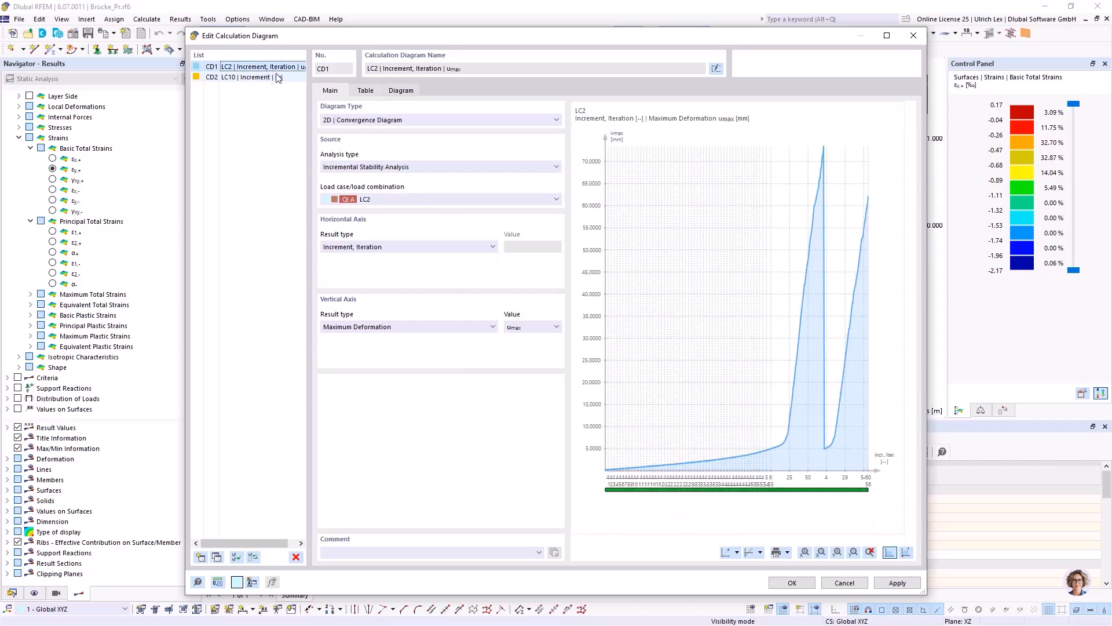
left_click(284, 77)
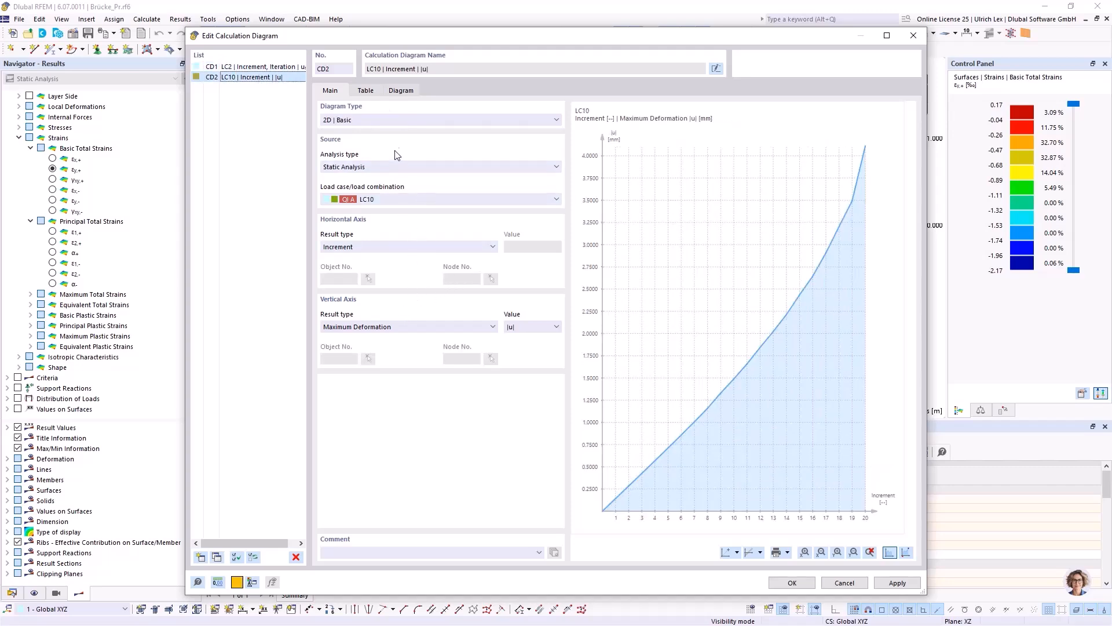
left_click(278, 67)
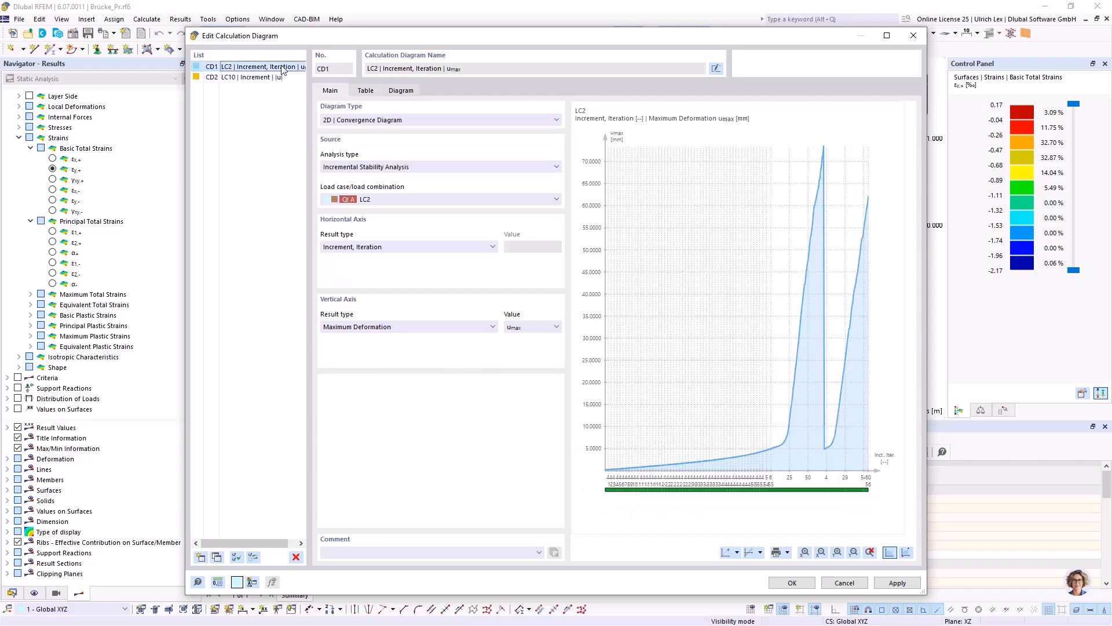
Set the vertical axis result type of the LC10 calculation diagram to Increment.
left_click(277, 77)
left_click(441, 326)
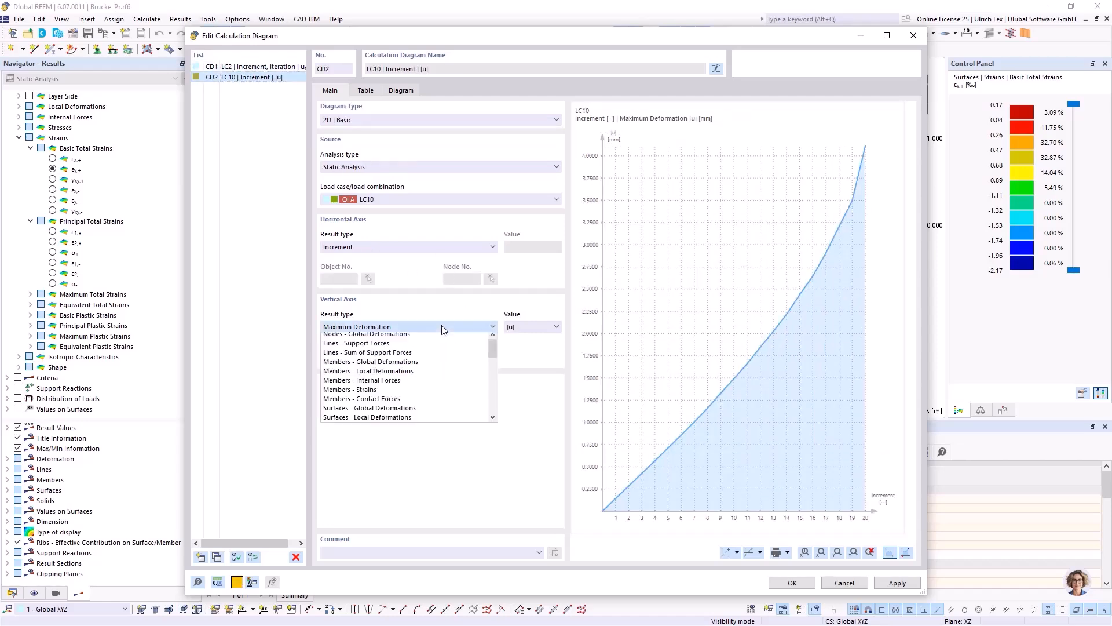
left_click(494, 420)
left_click(493, 420)
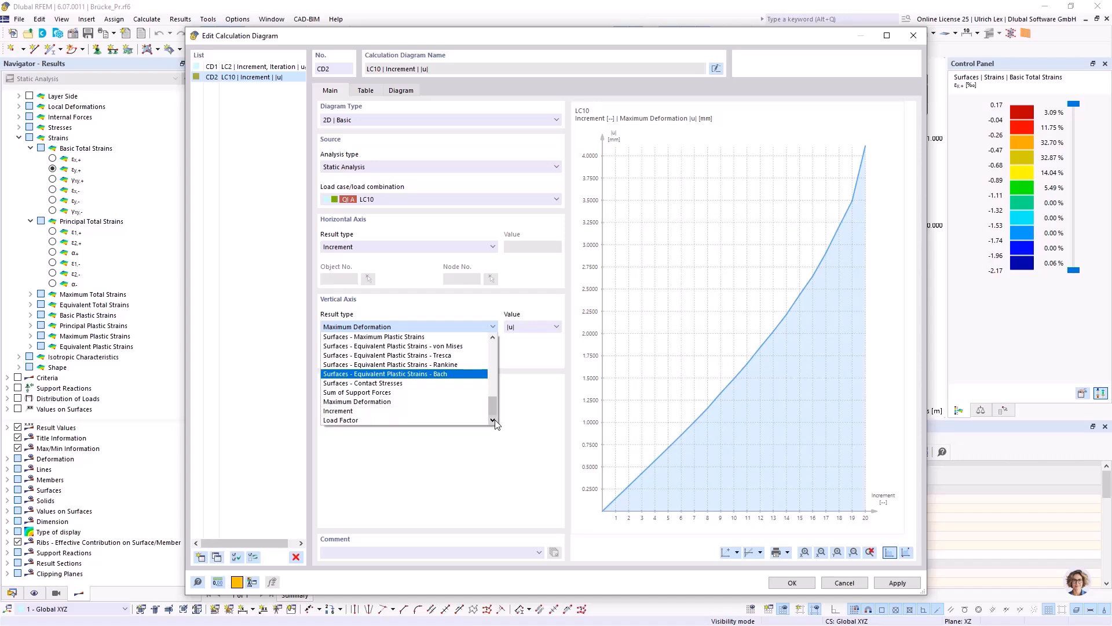
left_click(442, 411)
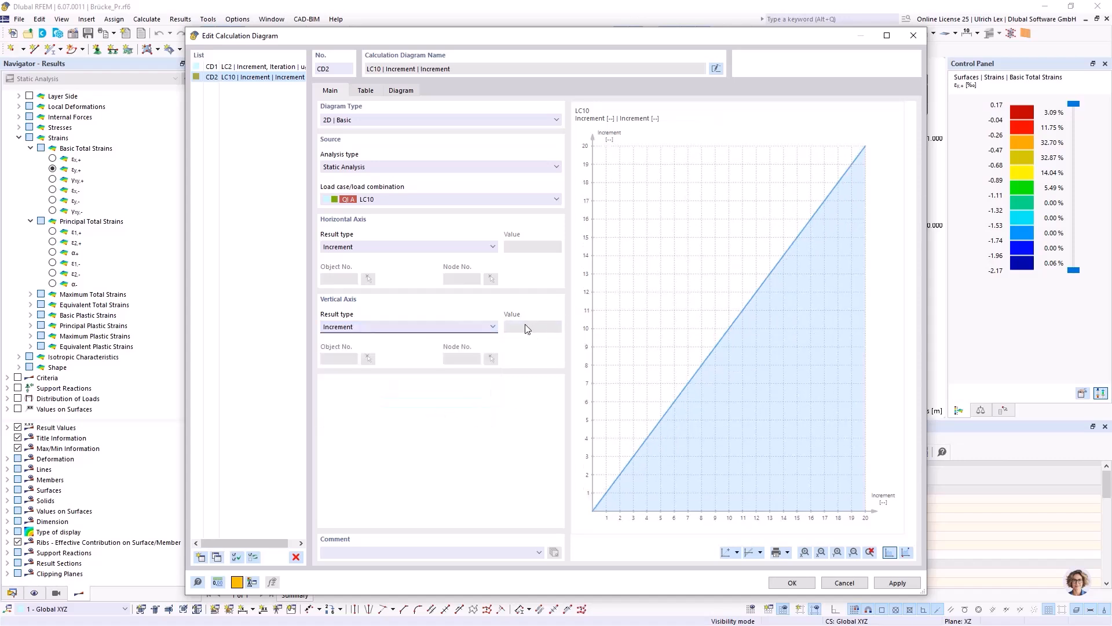
Compare the LC10 increment diagram with LC2's convergence diagram and accept the calculation diagrams.
left_click(257, 67)
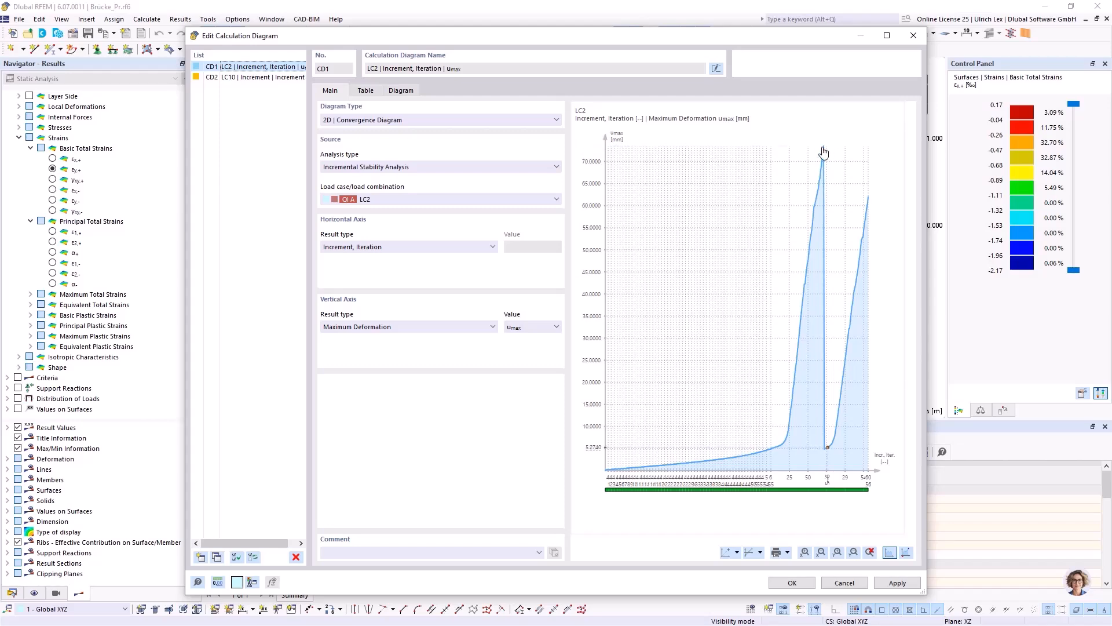
left_click(253, 77)
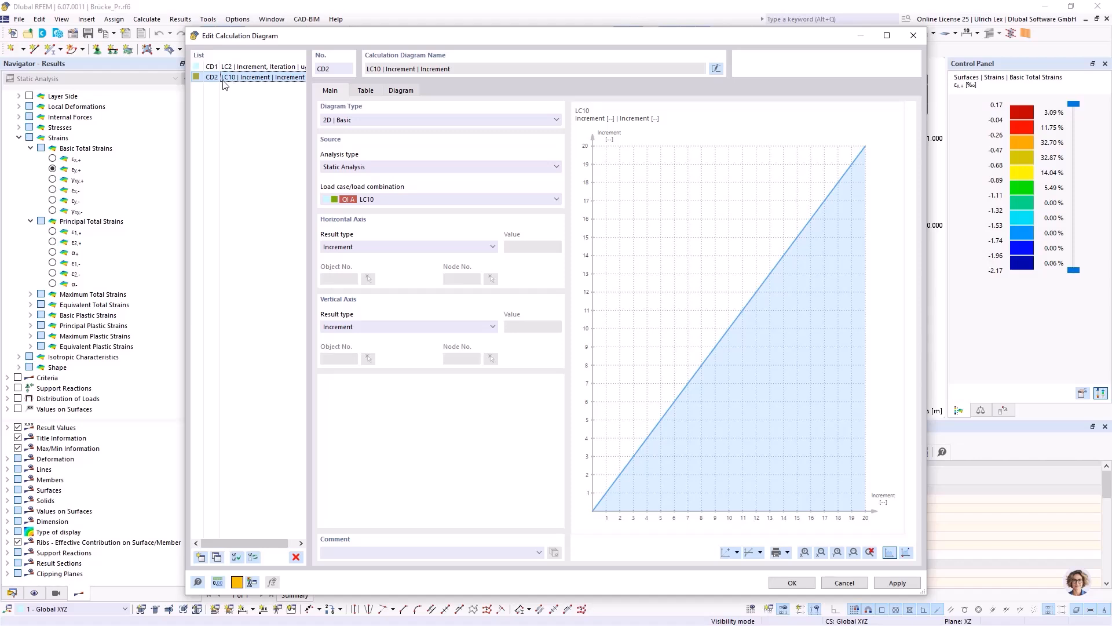
left_click_drag(368, 41, 328, 26)
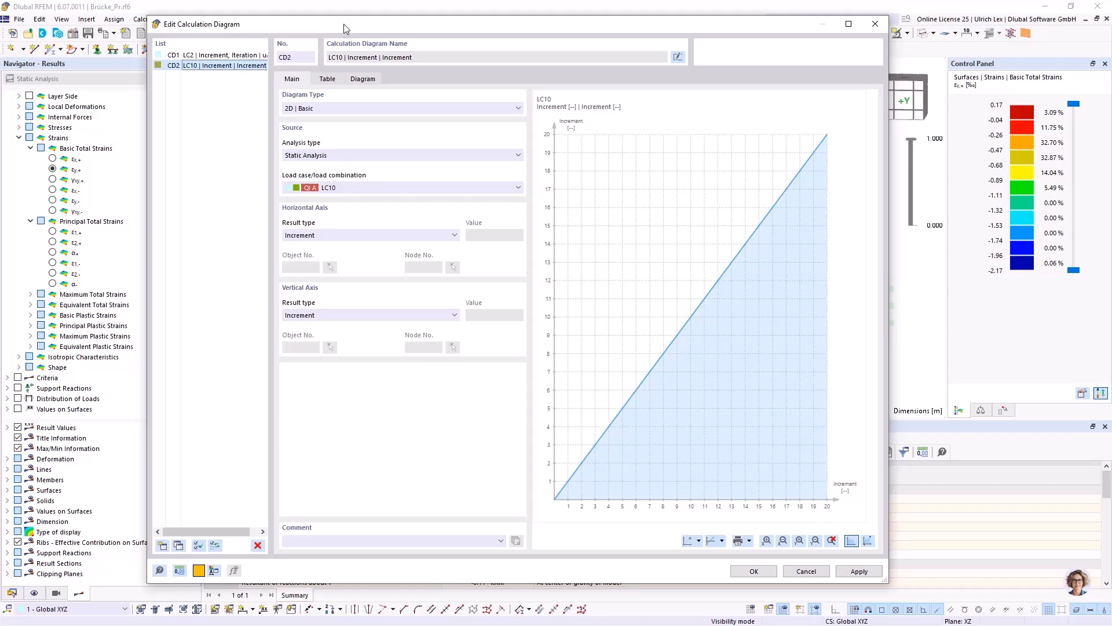
mouse_move(371, 25)
left_mouse_down()
mouse_move(382, 57)
mouse_move(373, 21)
left_mouse_up()
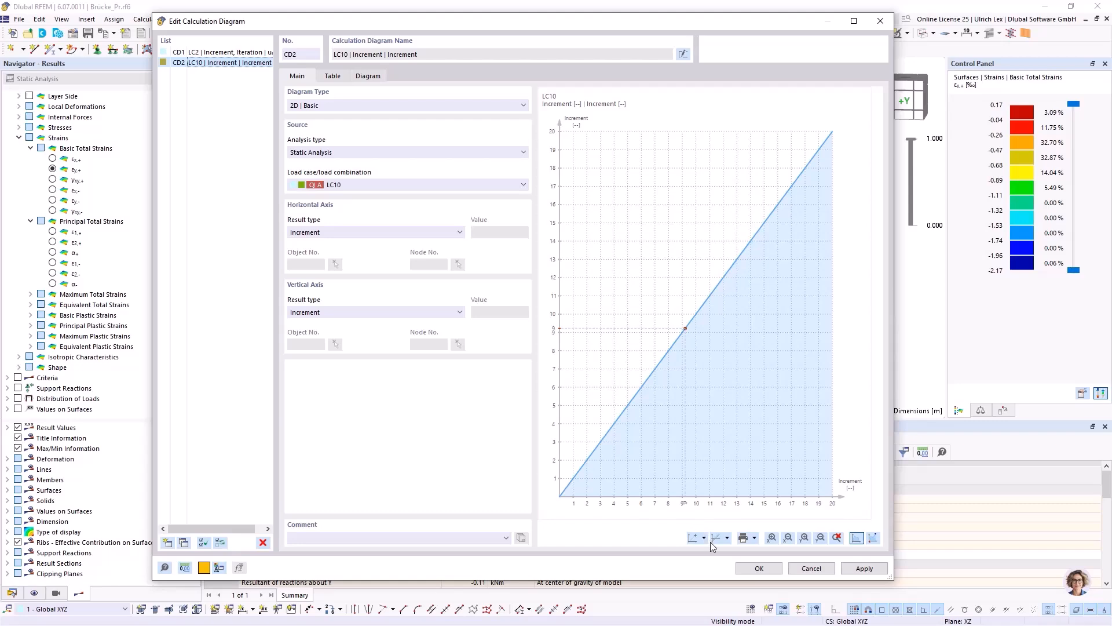
left_click(758, 568)
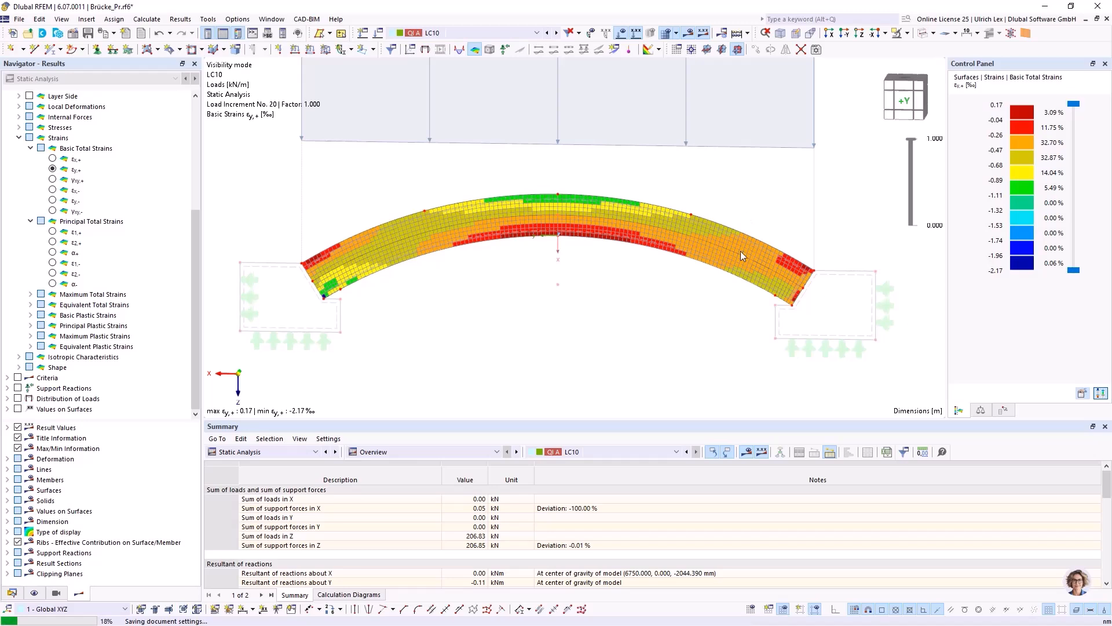
Examine the εy,+ strain distribution across the whole arch for LC10 at load increment 20.
scroll(622, 268, "down", 2)
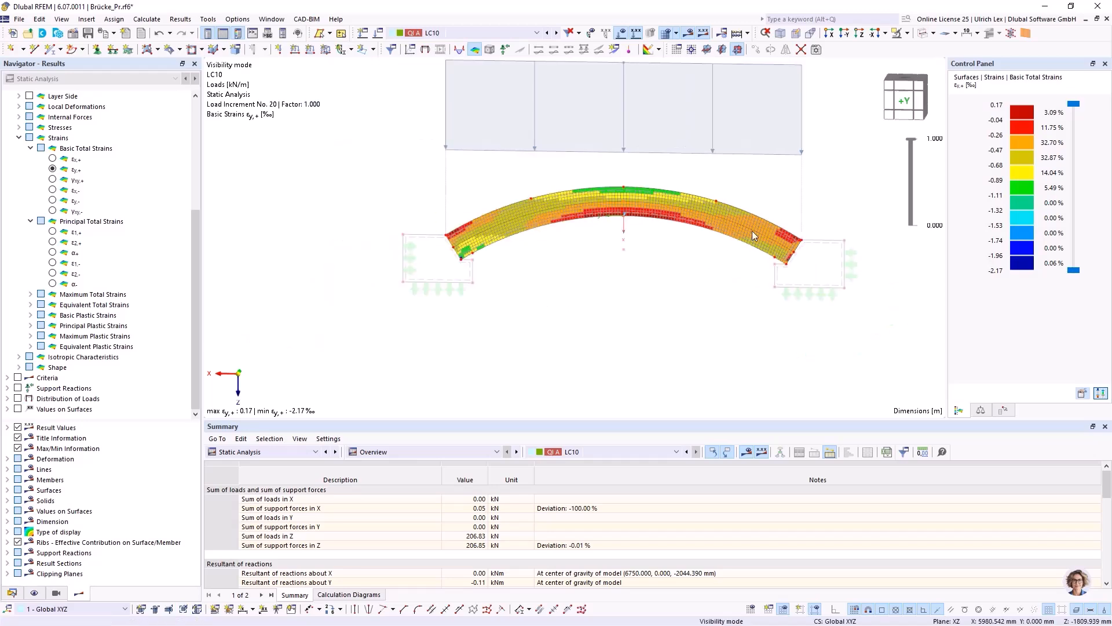
scroll(732, 258, "up", 1)
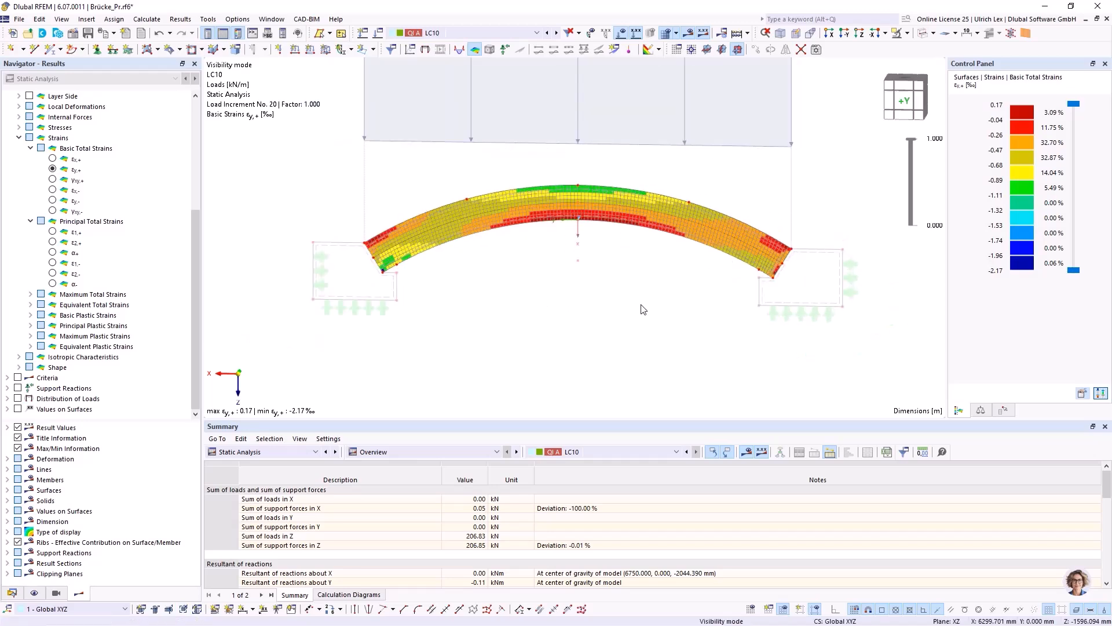